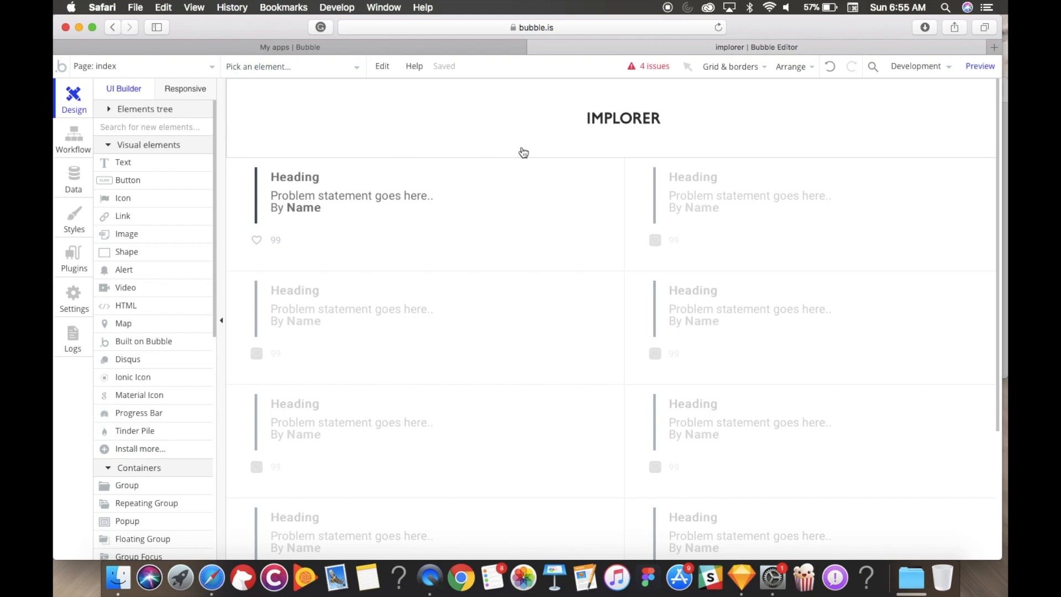
Step: Scroll the index page, briefly view the admin page, then go back to index
scroll(487, 360, down, 3)
scroll(481, 355, up, 3)
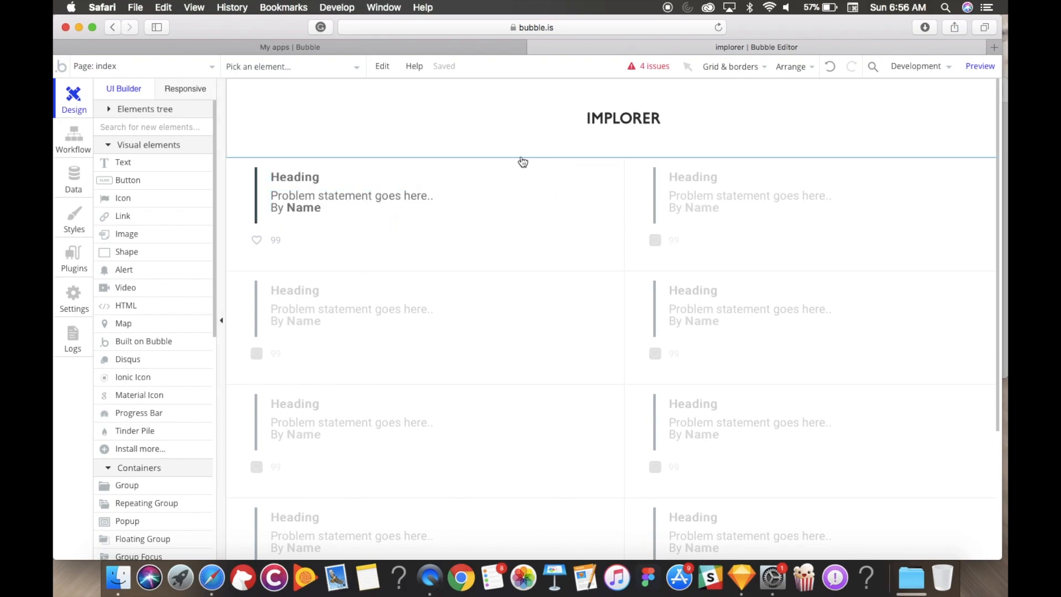
scroll(451, 142, down, 1)
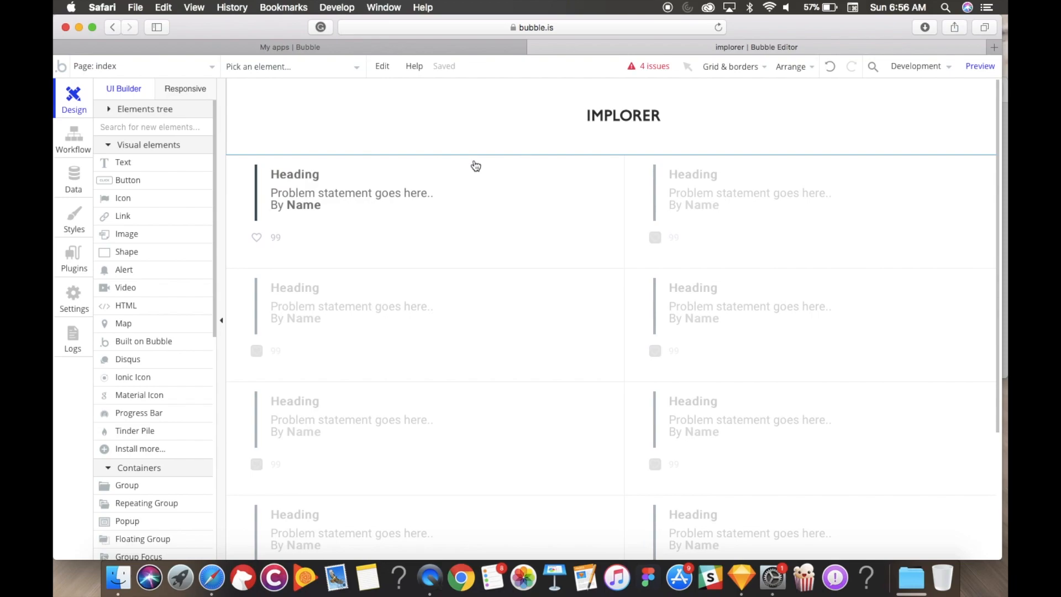
click(203, 74)
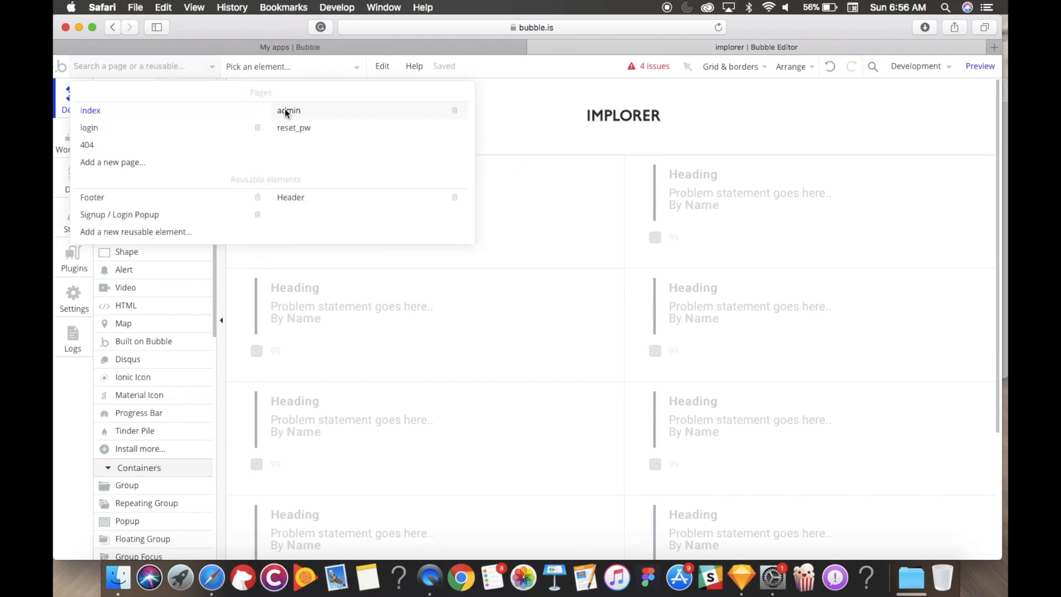
click(286, 113)
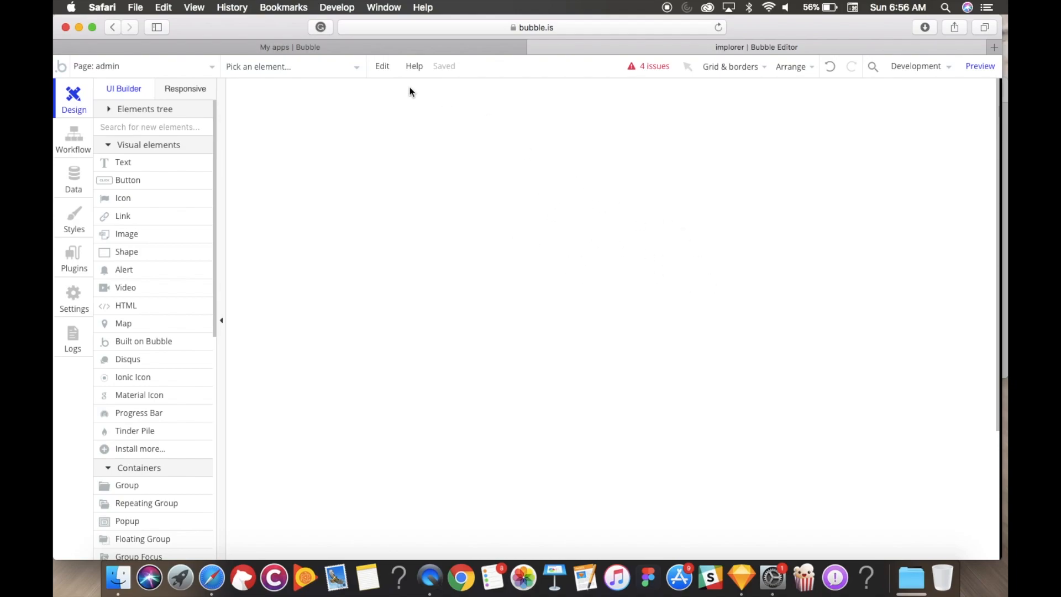
click(202, 67)
click(181, 114)
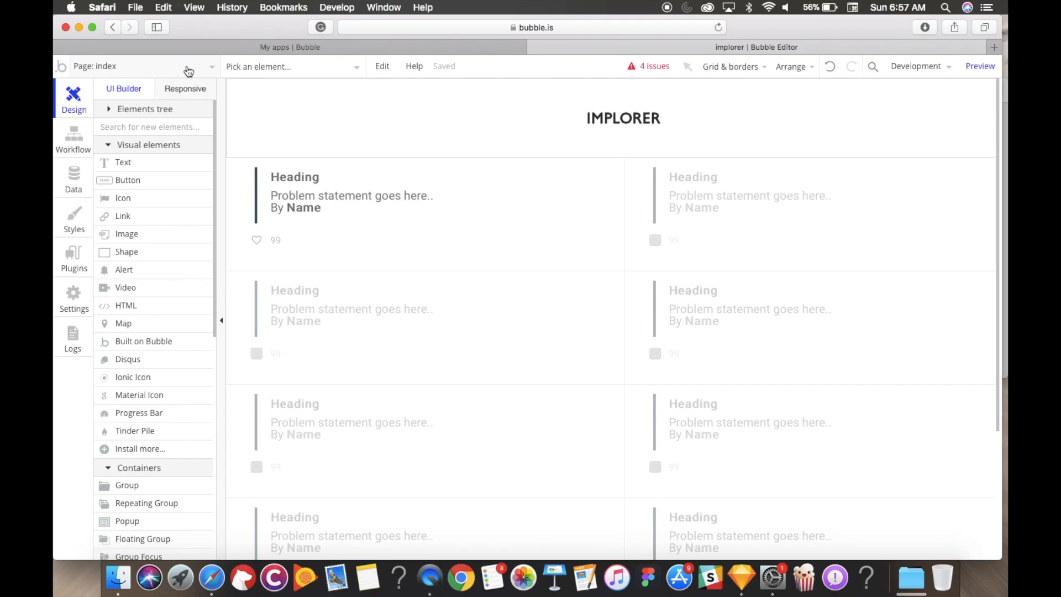
Step: Put the editor in full screen, look over the login page, then return to index
click(92, 28)
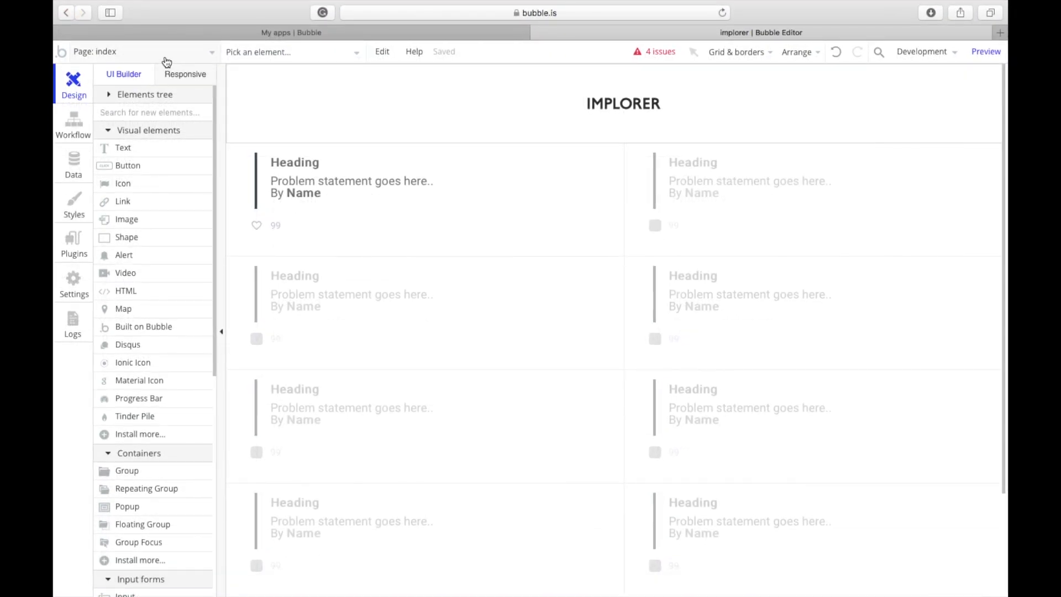
click(165, 53)
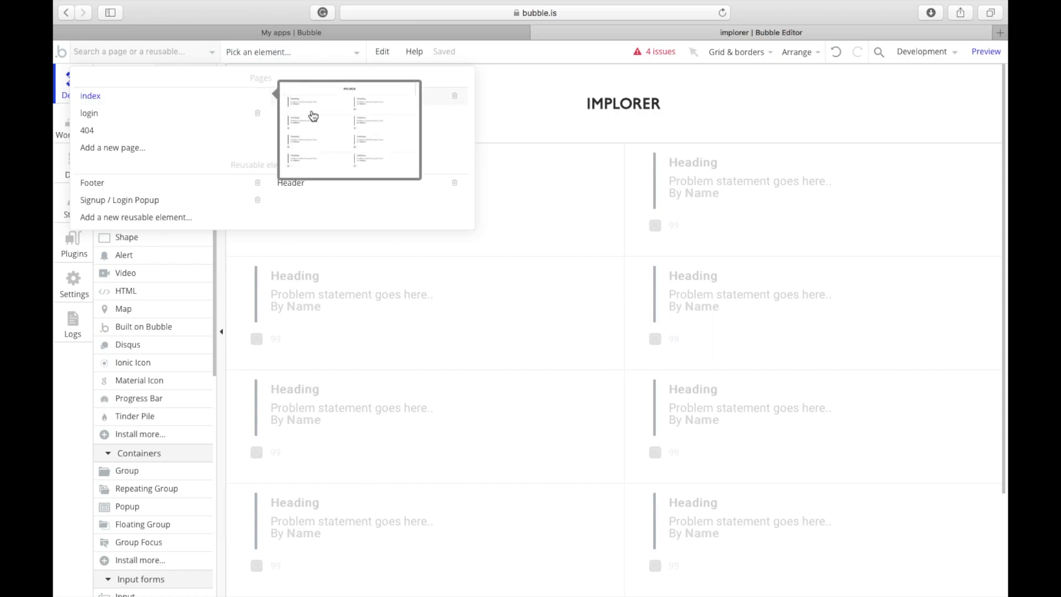
mouse_move(346, 111)
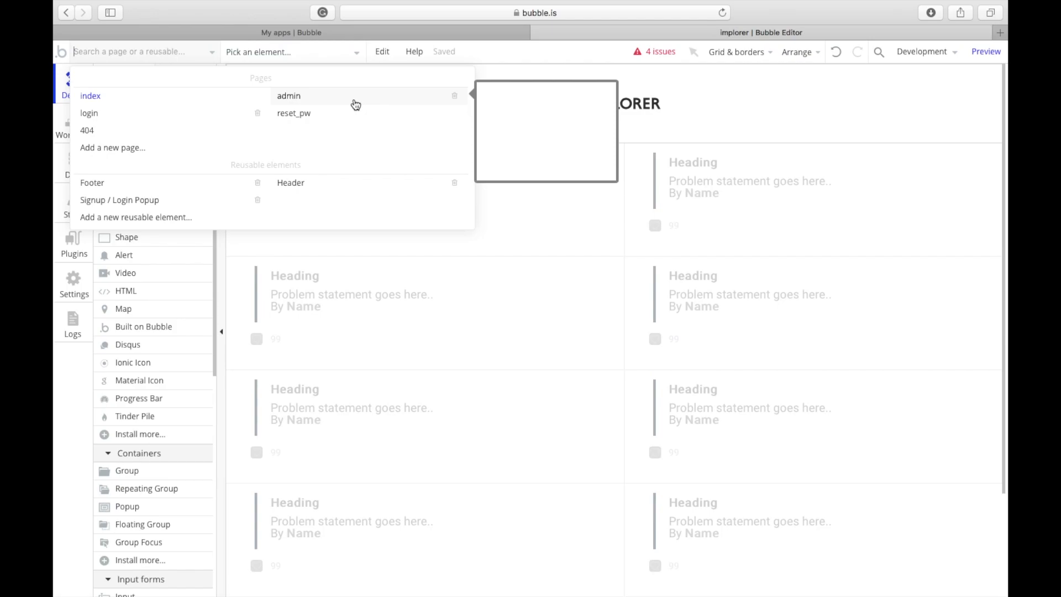
click(187, 112)
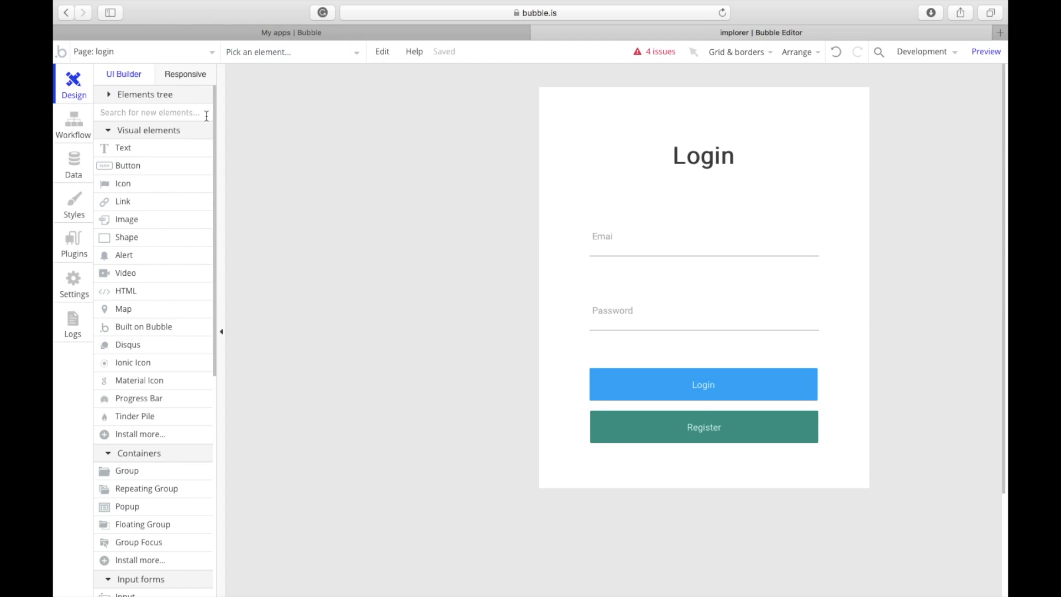
scroll(401, 179, down, 3)
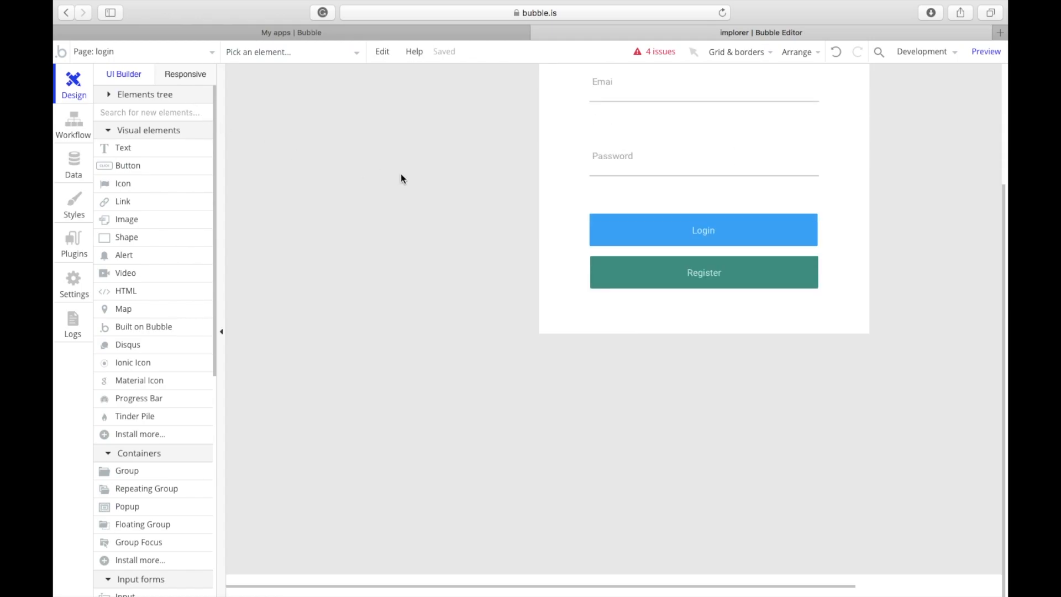
scroll(340, 137, up, 3)
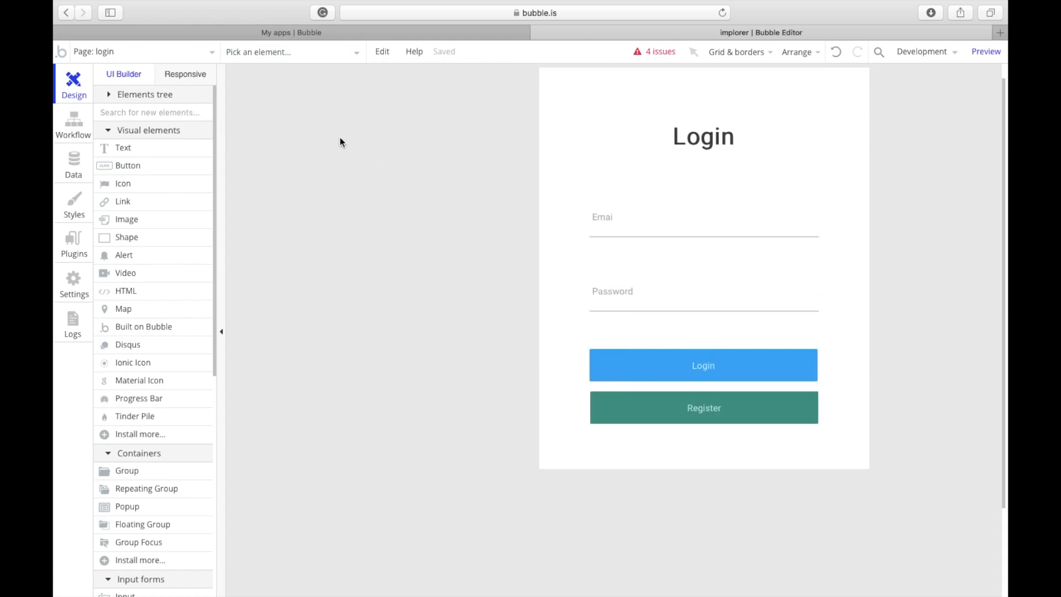
click(184, 58)
click(163, 95)
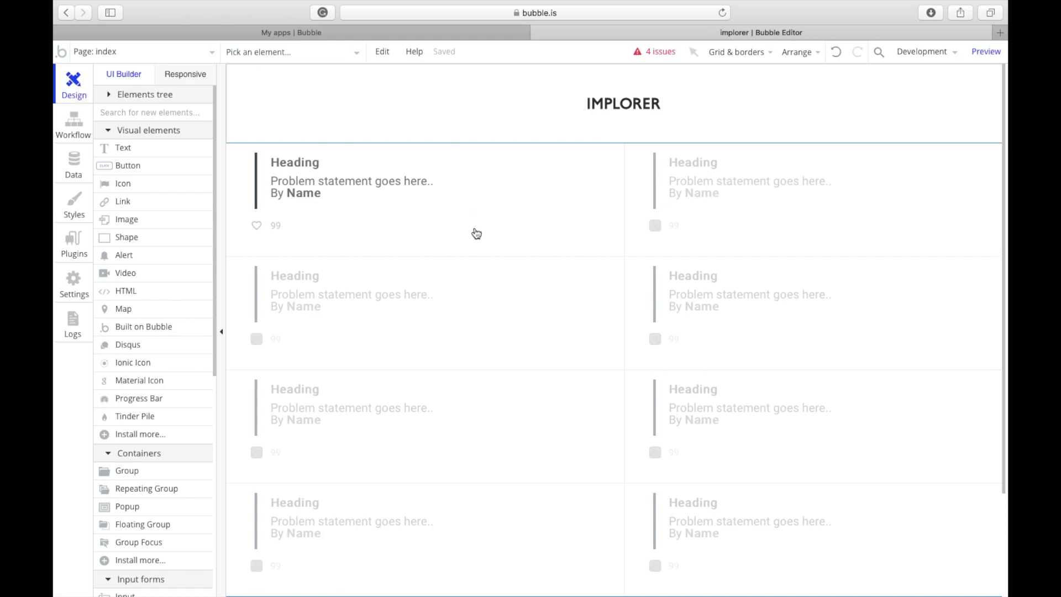
Step: Open RepeatingGroup A and inspect the card's Heading and problem statement texts
double_click(387, 301)
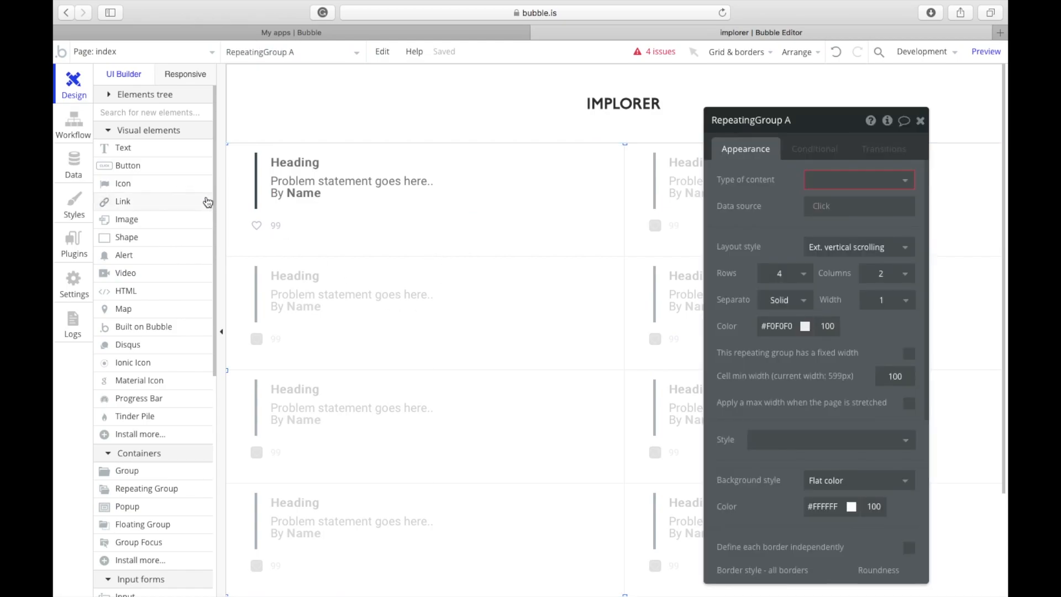
scroll(161, 372, down, 8)
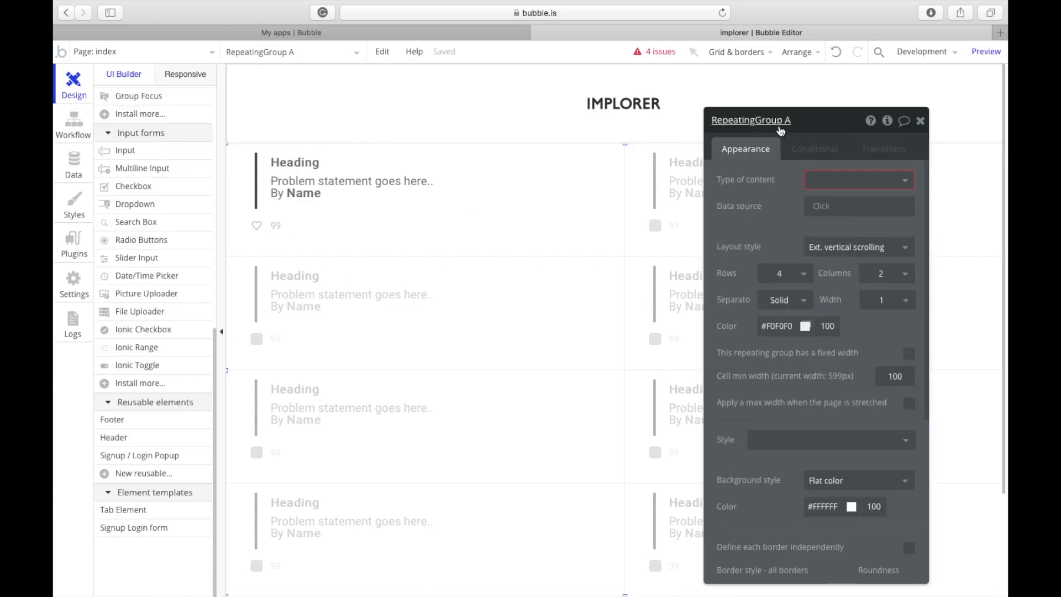
click(334, 169)
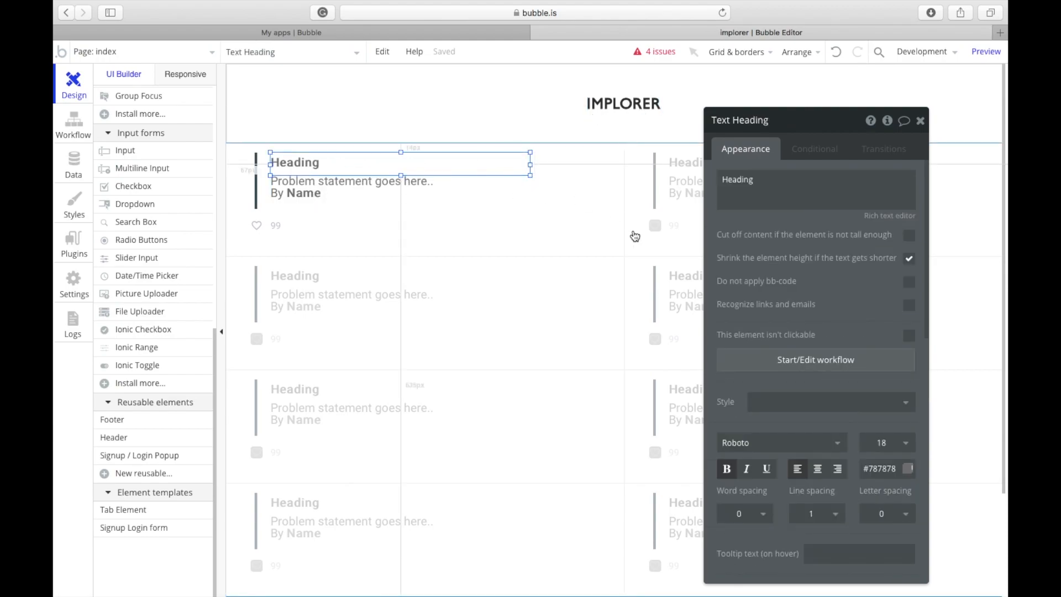
click(388, 190)
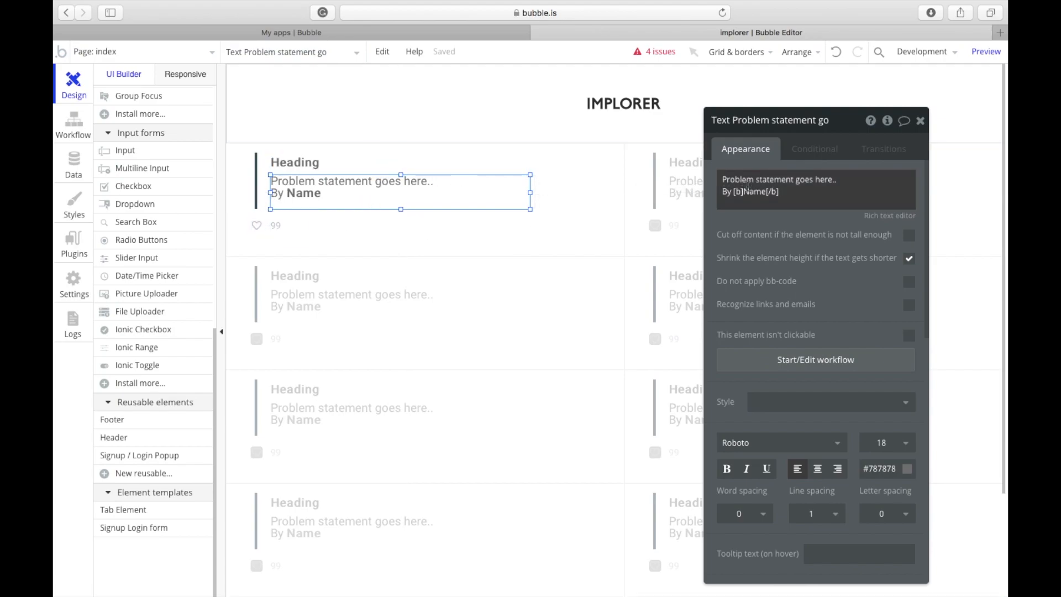
click(773, 194)
click(803, 202)
click(637, 159)
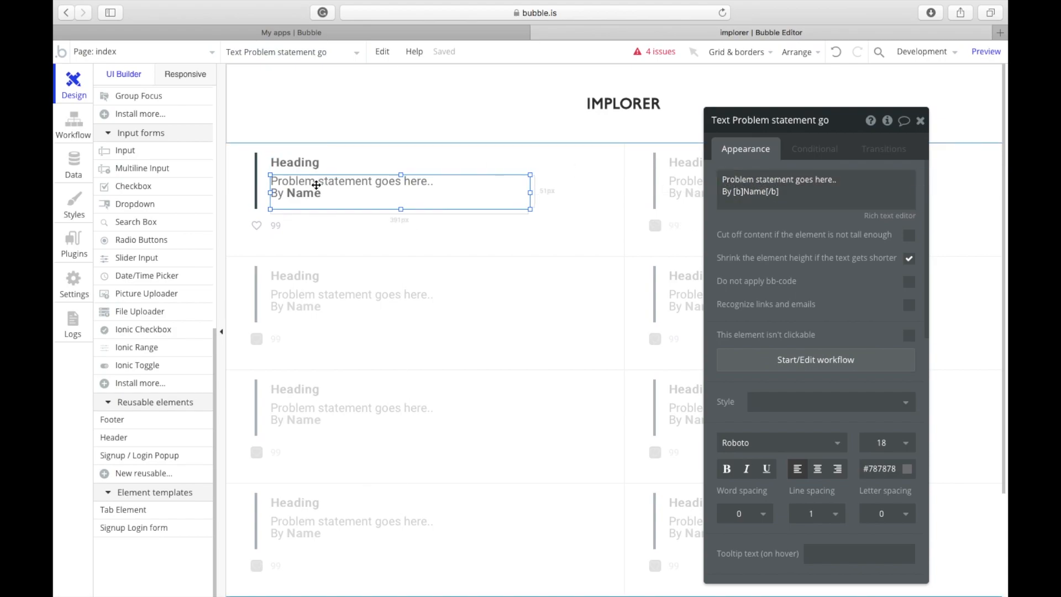
click(278, 174)
Step: Inspect the dark bar, heart icon, 99 count, header group and IMPLORER logo
click(256, 176)
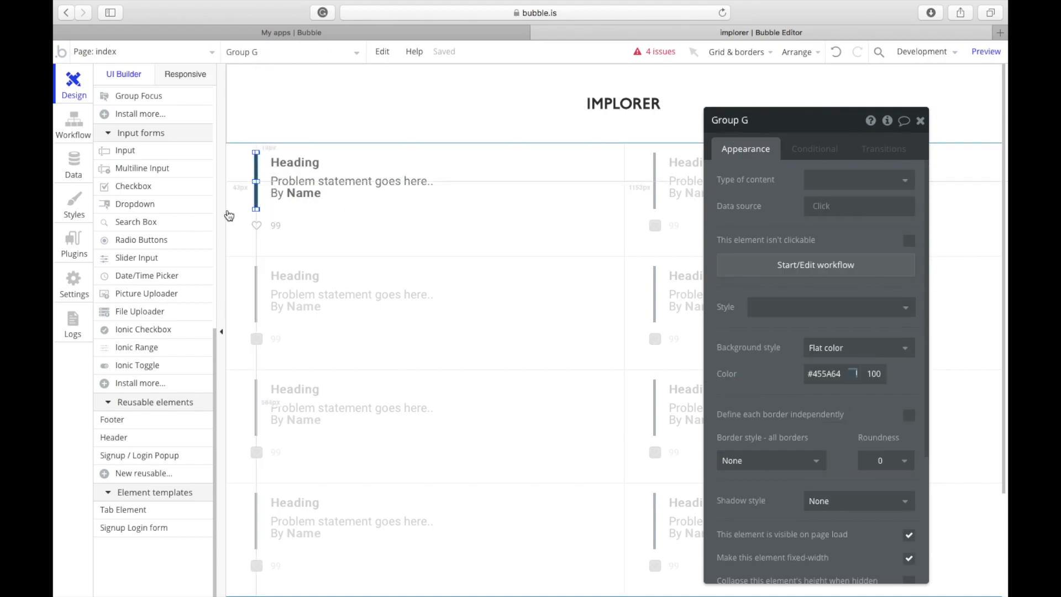
click(257, 231)
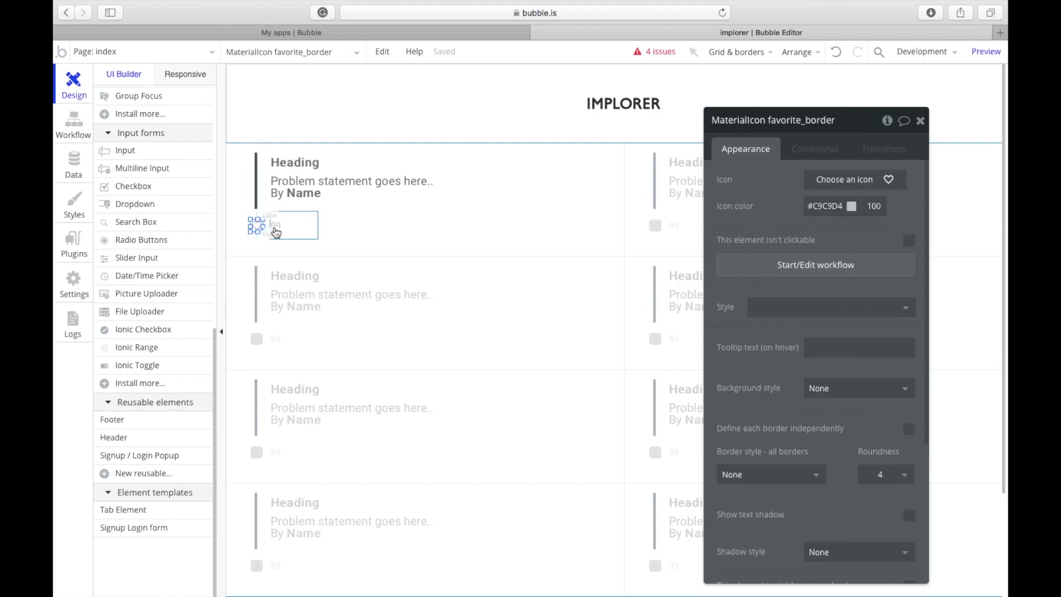
click(275, 227)
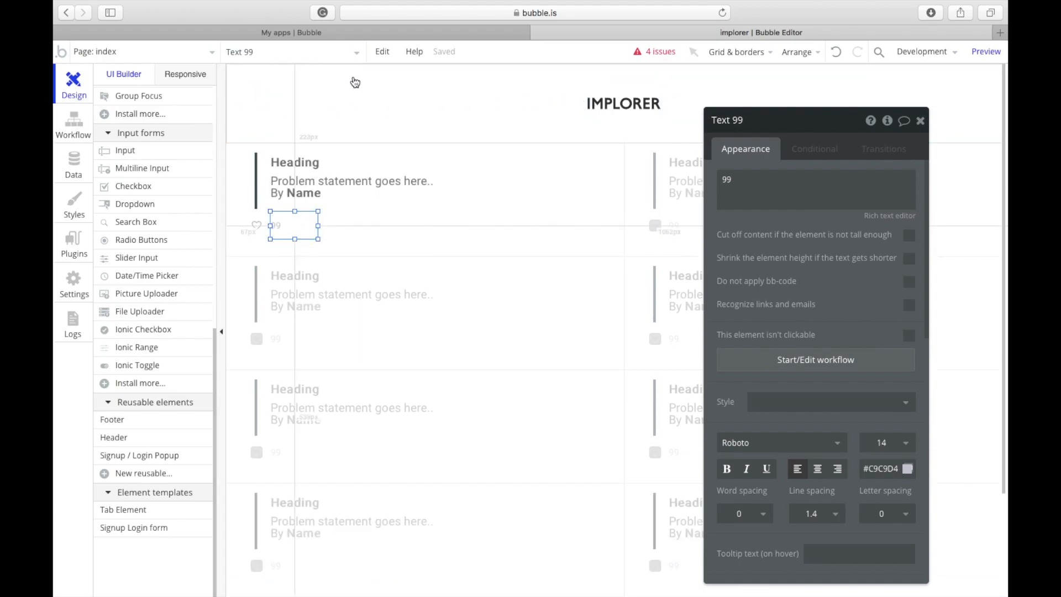
click(263, 119)
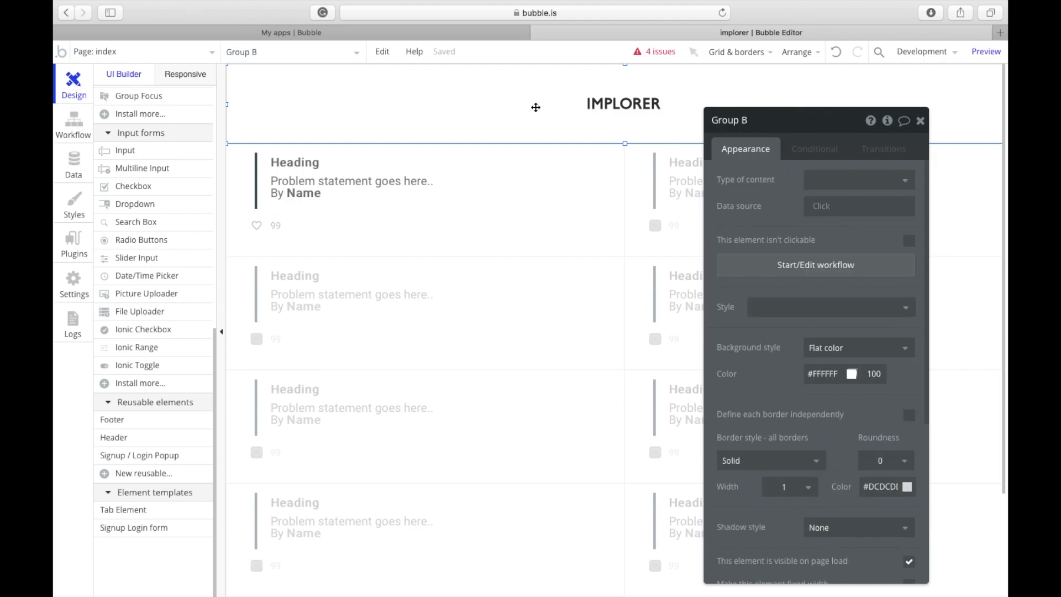
click(600, 112)
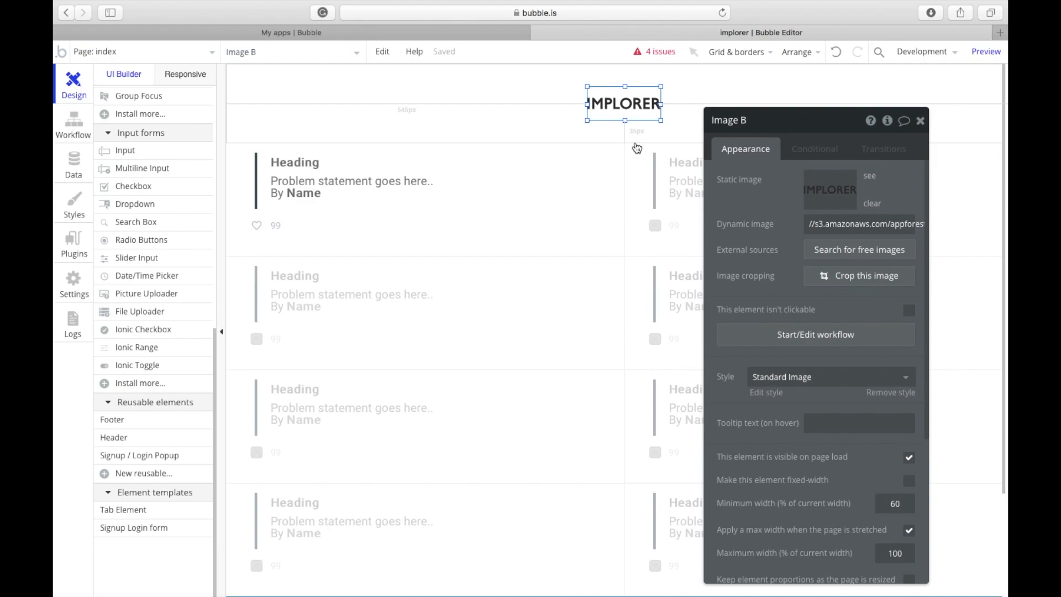
click(371, 197)
click(279, 226)
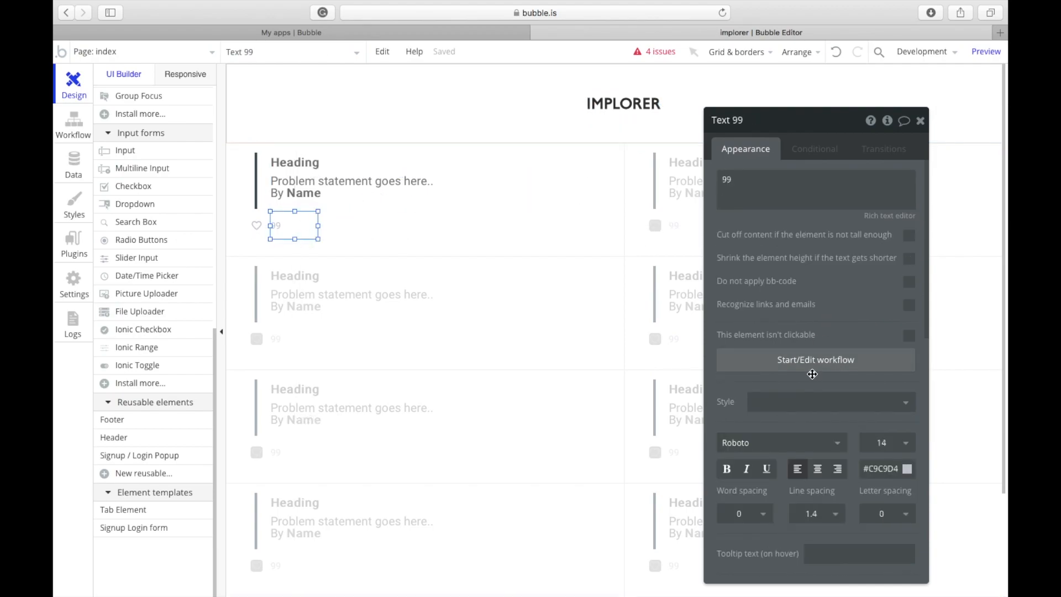
Step: Reselect RepeatingGroup A and review its 4-row, 2-column vertical layout settings
scroll(877, 462, down, 10)
scroll(876, 462, up, 12)
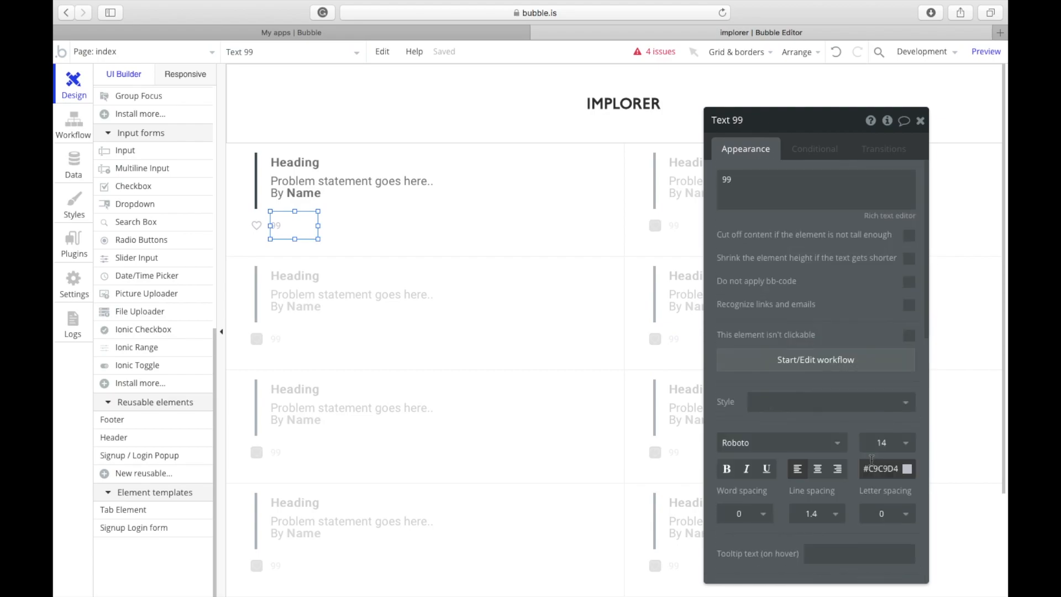
click(522, 296)
scroll(763, 290, down, 6)
scroll(762, 290, up, 6)
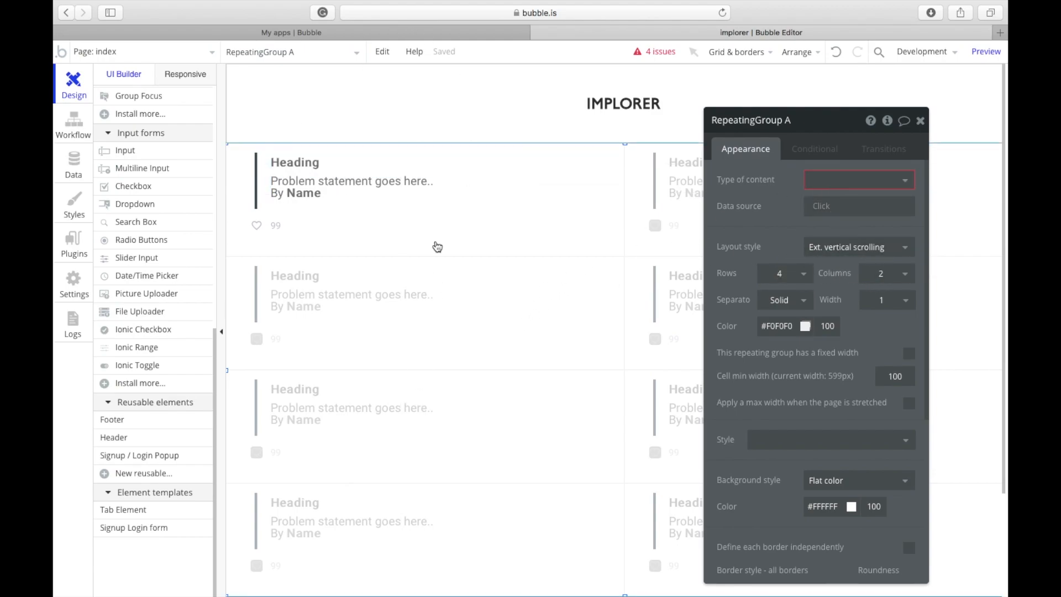
scroll(389, 203, down, 3)
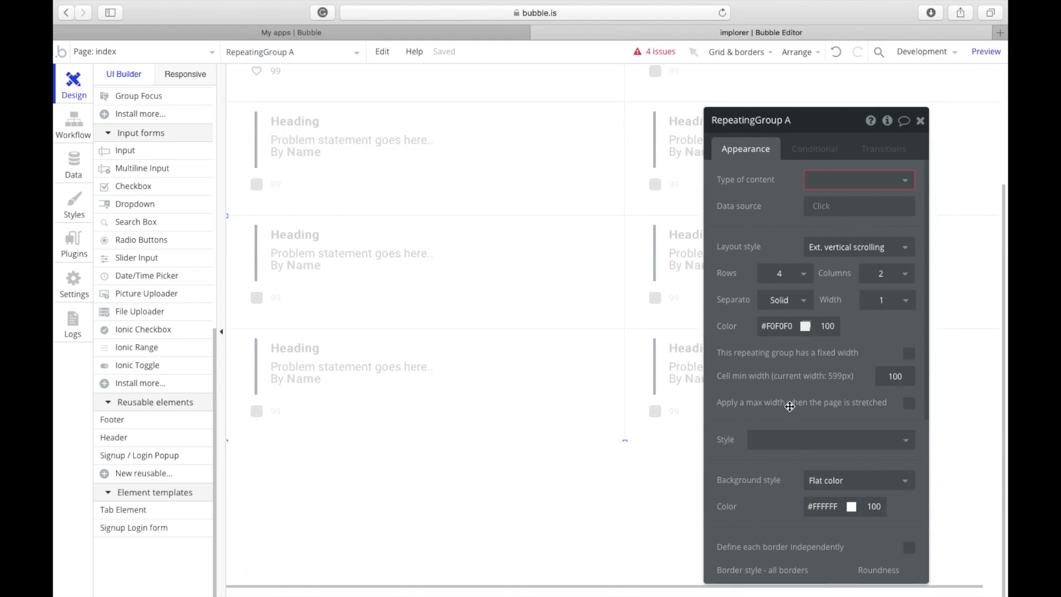
scroll(346, 387, up, 3)
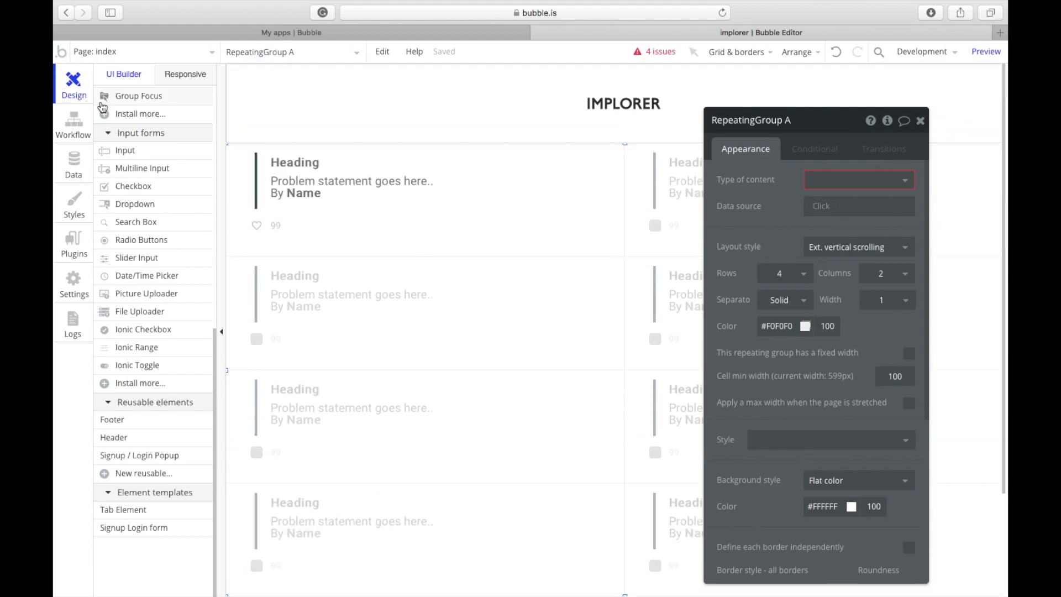
Step: After glancing at the admin page, open the login page's Register button properties
click(114, 56)
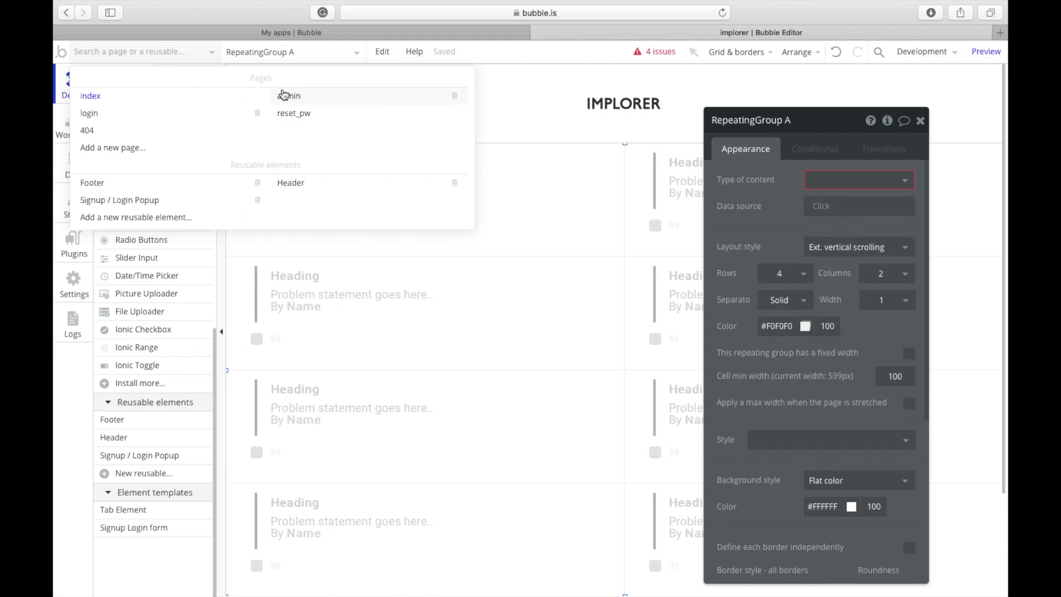
click(287, 93)
double_click(471, 213)
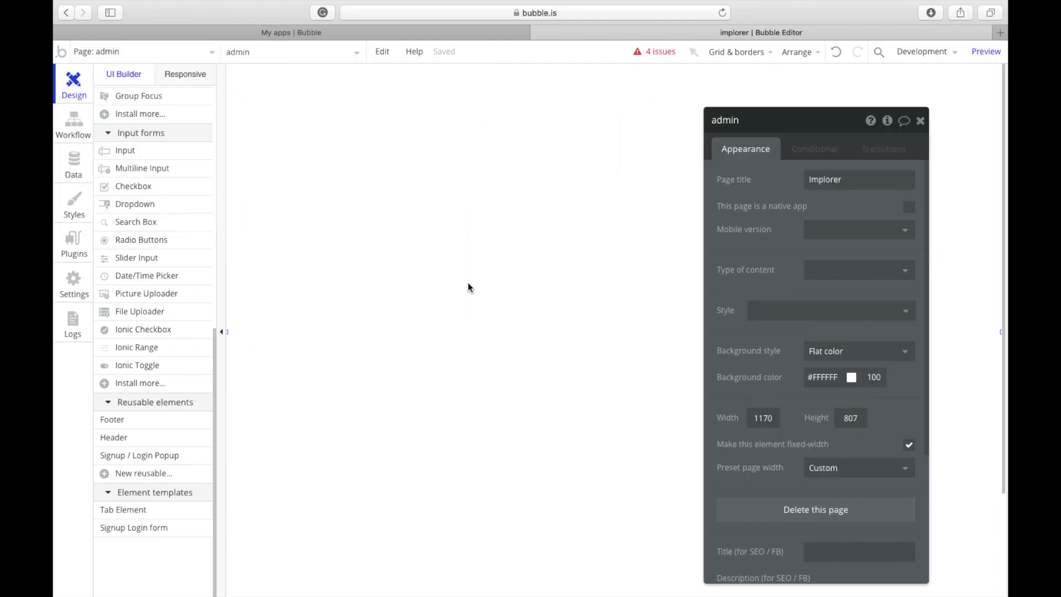
click(181, 49)
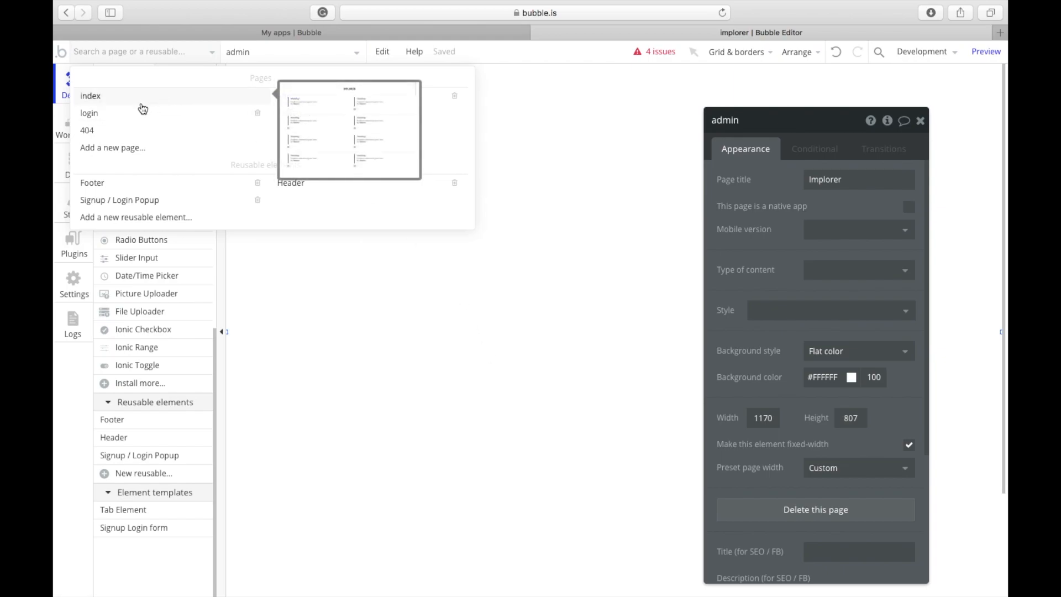
click(126, 116)
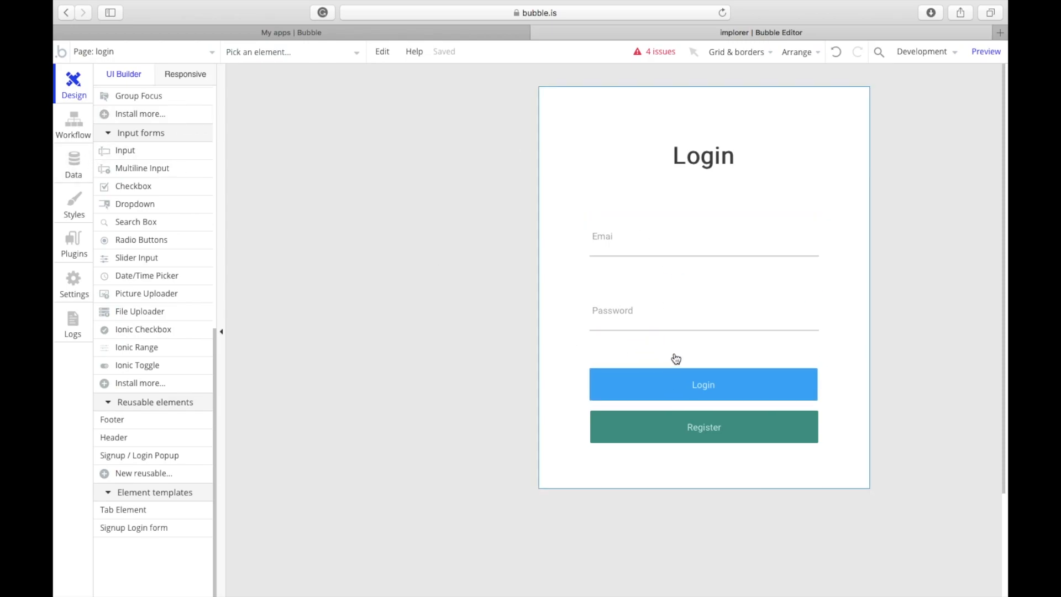
double_click(687, 437)
drag(731, 280, 342, 264)
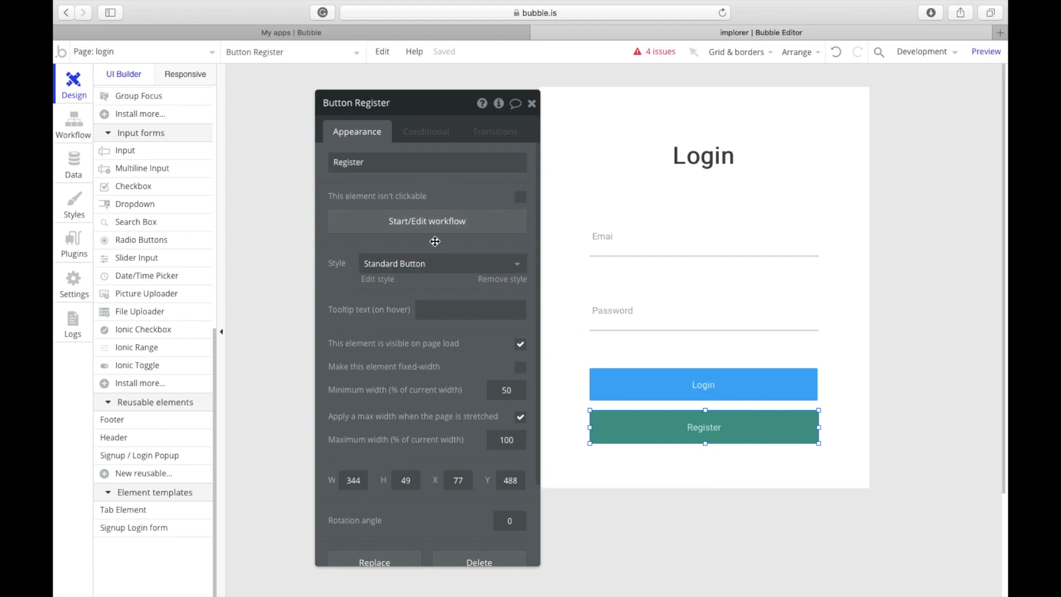
click(421, 224)
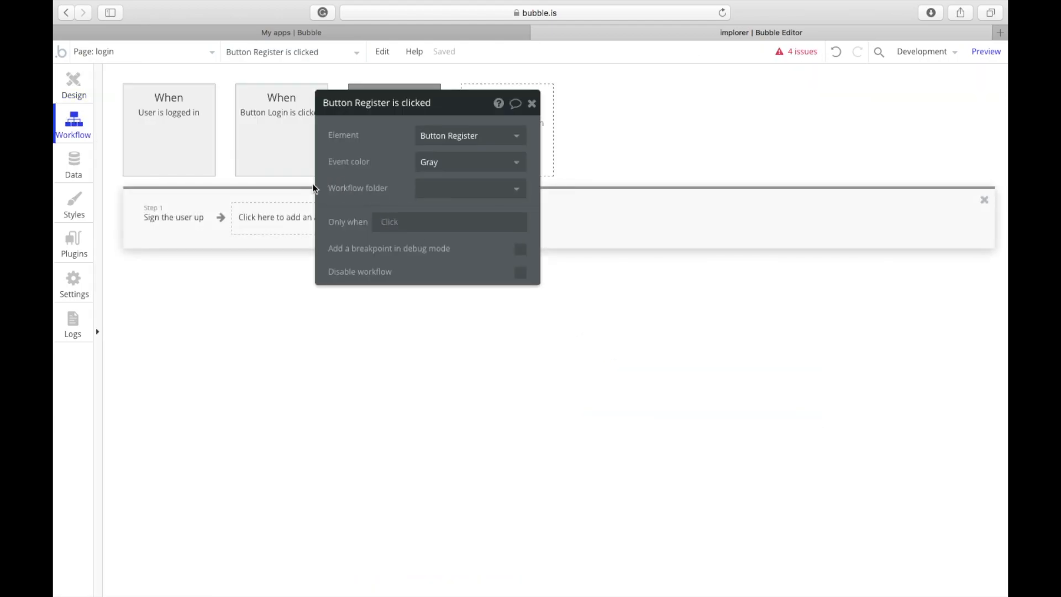
click(173, 217)
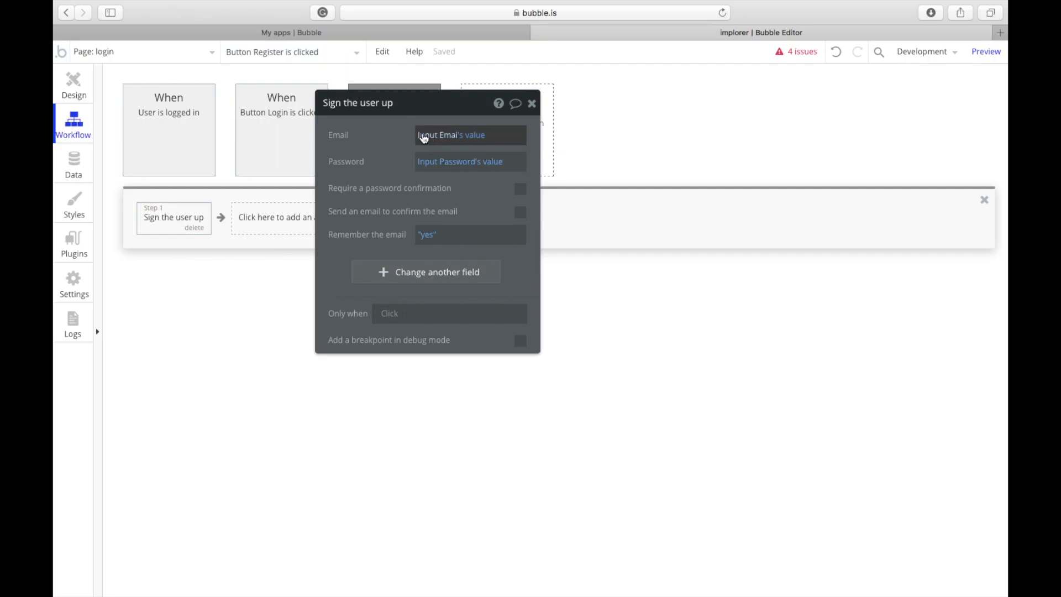
drag(340, 109, 518, 112)
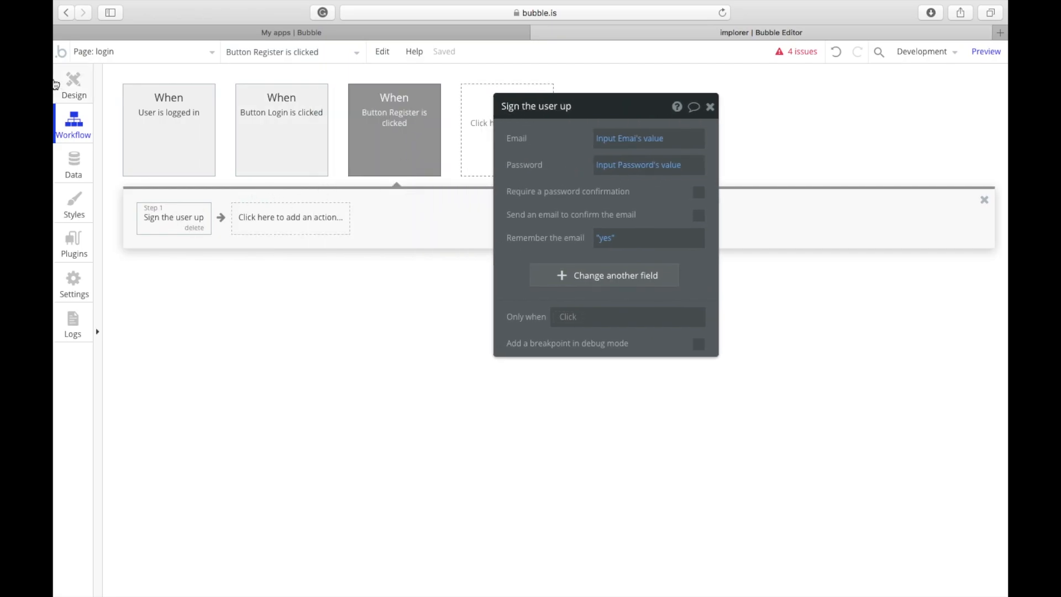
click(74, 86)
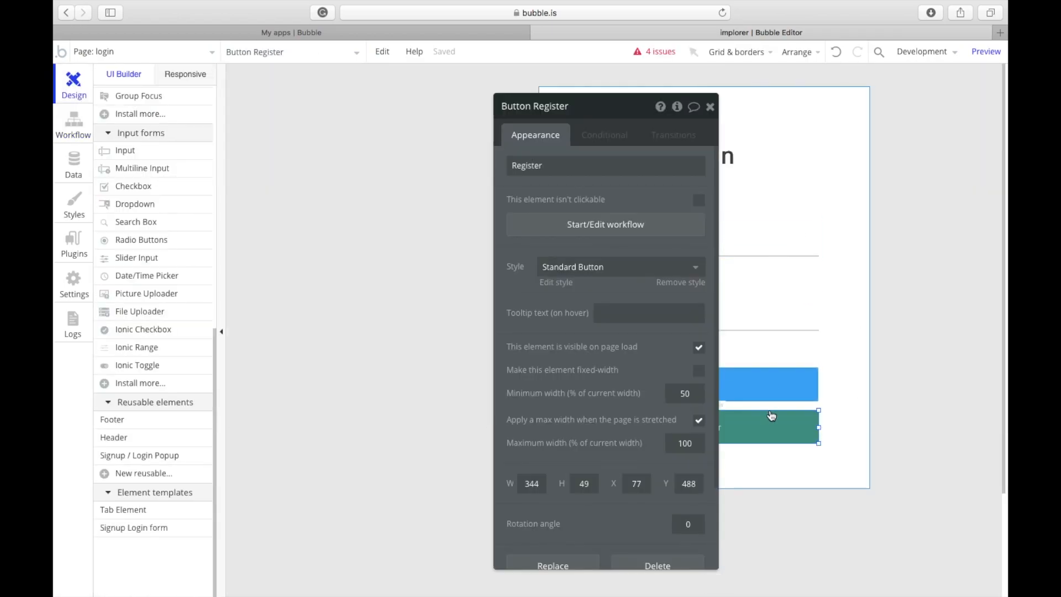
click(683, 236)
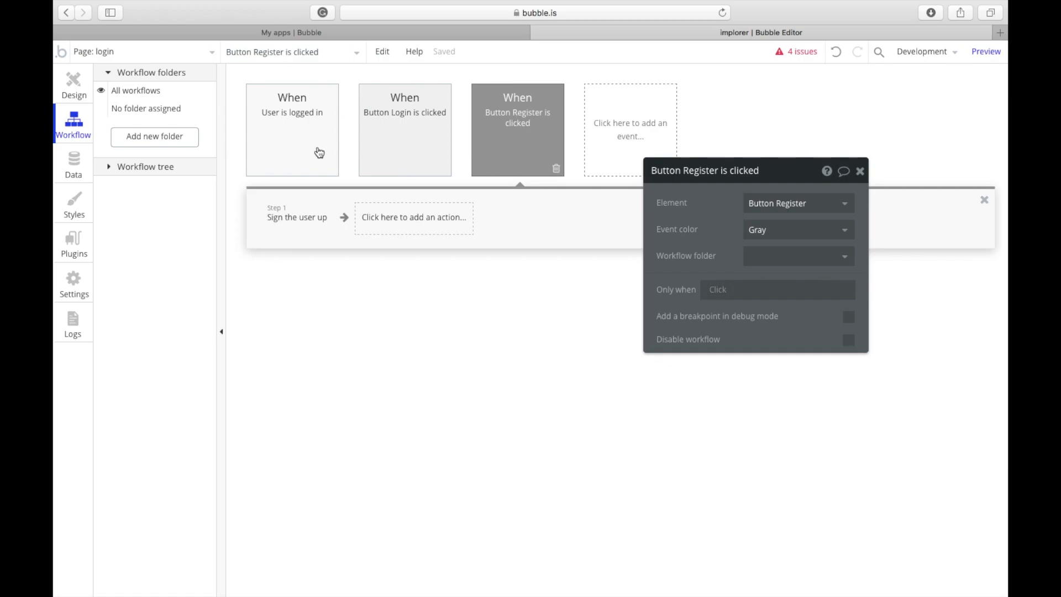
click(74, 93)
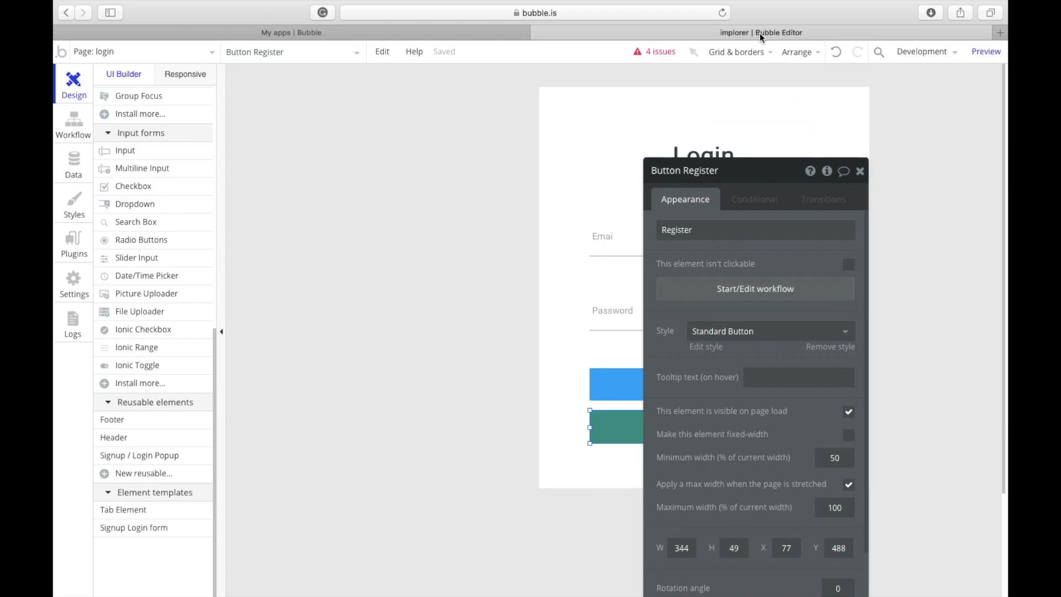
Step: Set Remember the email to yes in the Login button's Log the user in action
click(210, 51)
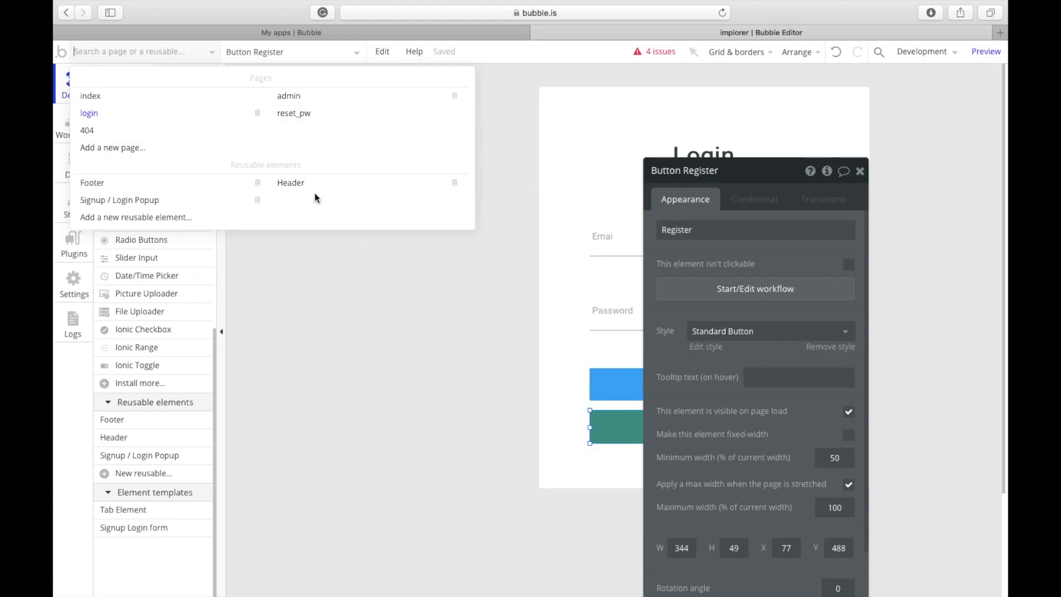
click(339, 228)
click(611, 385)
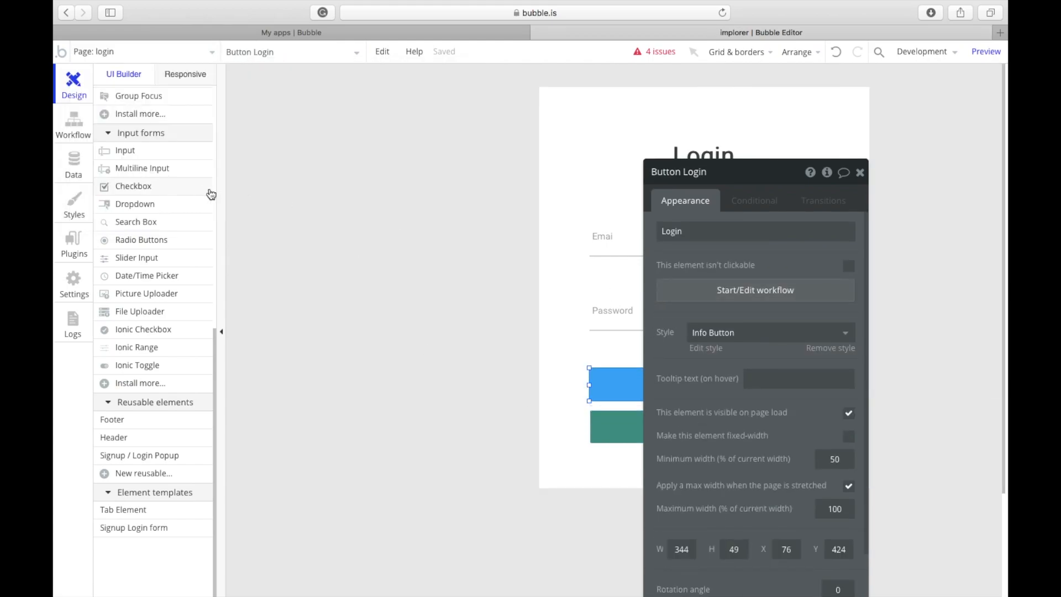
click(774, 290)
click(280, 217)
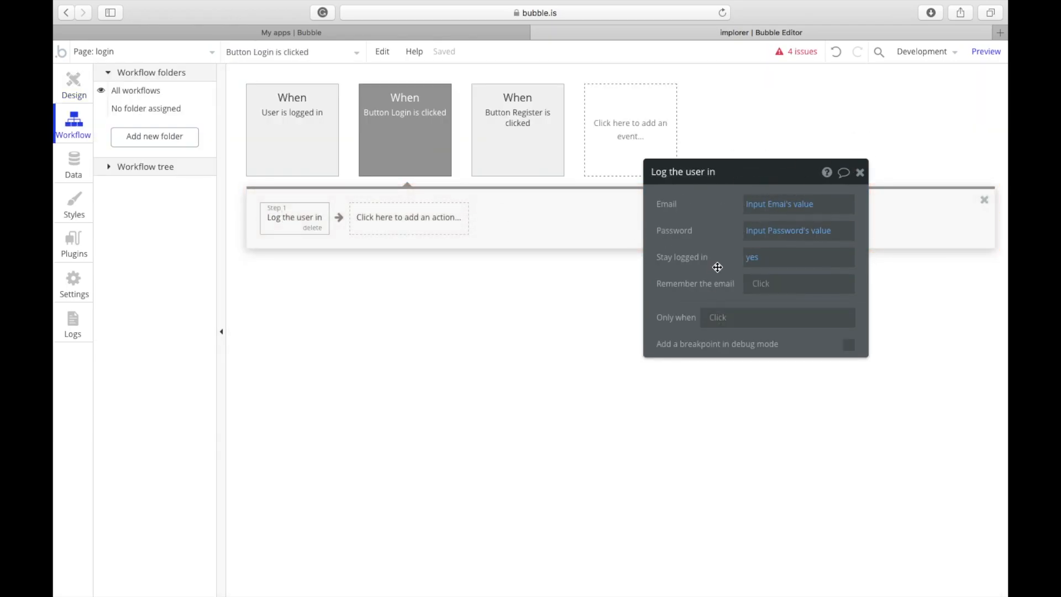
click(752, 293)
click(758, 307)
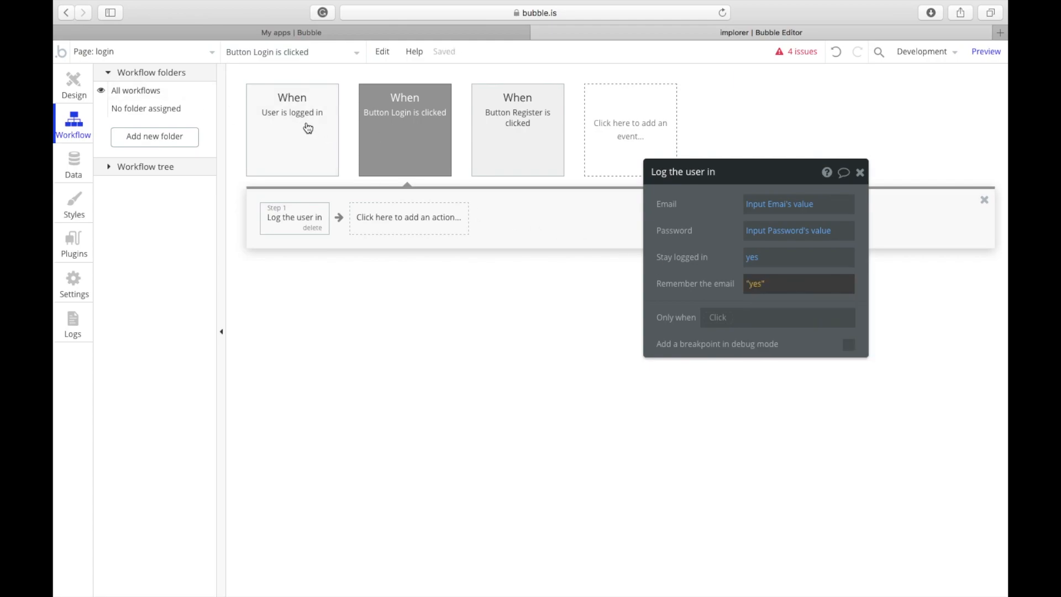
click(608, 174)
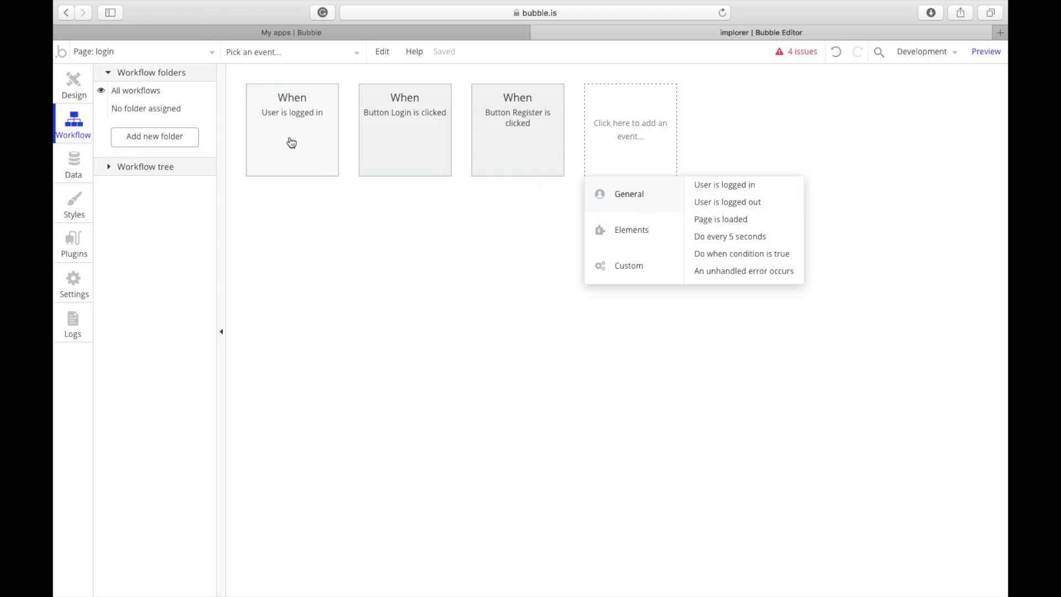
Step: Open the User is logged in workflow and check its Go to page admin destination
click(291, 143)
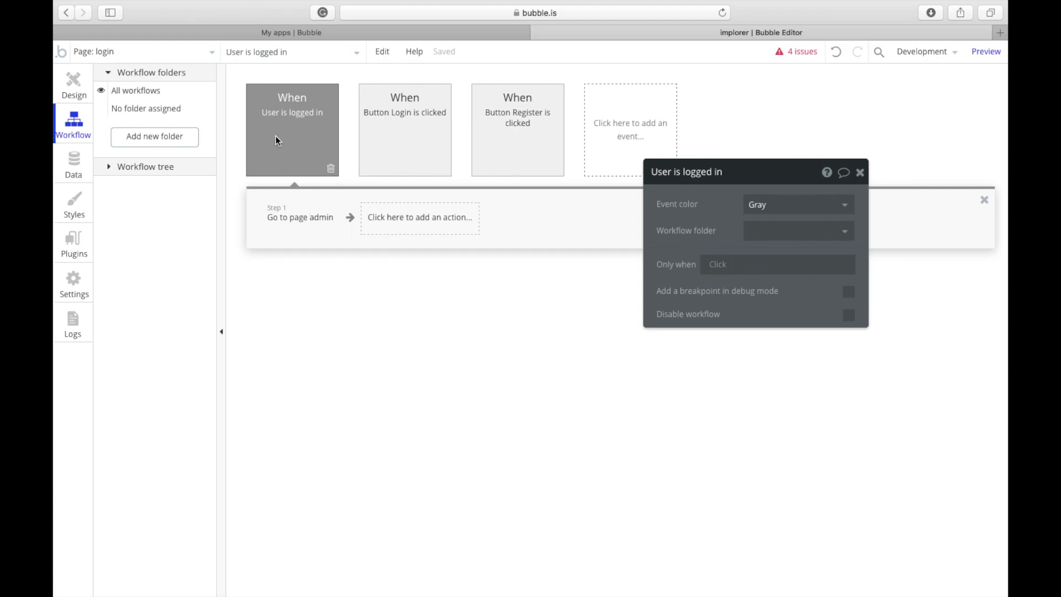
click(289, 214)
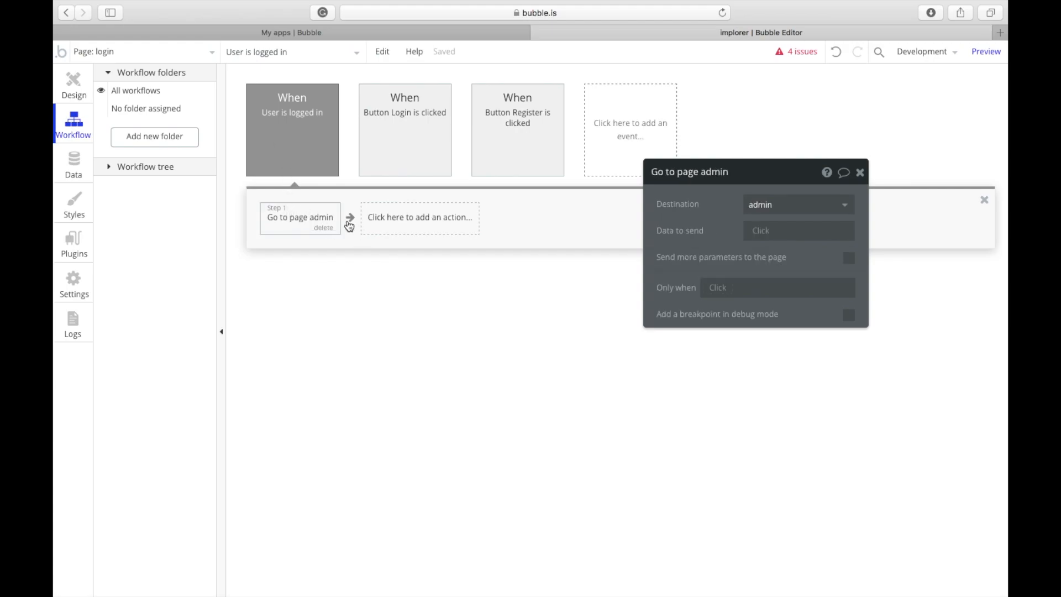
click(784, 208)
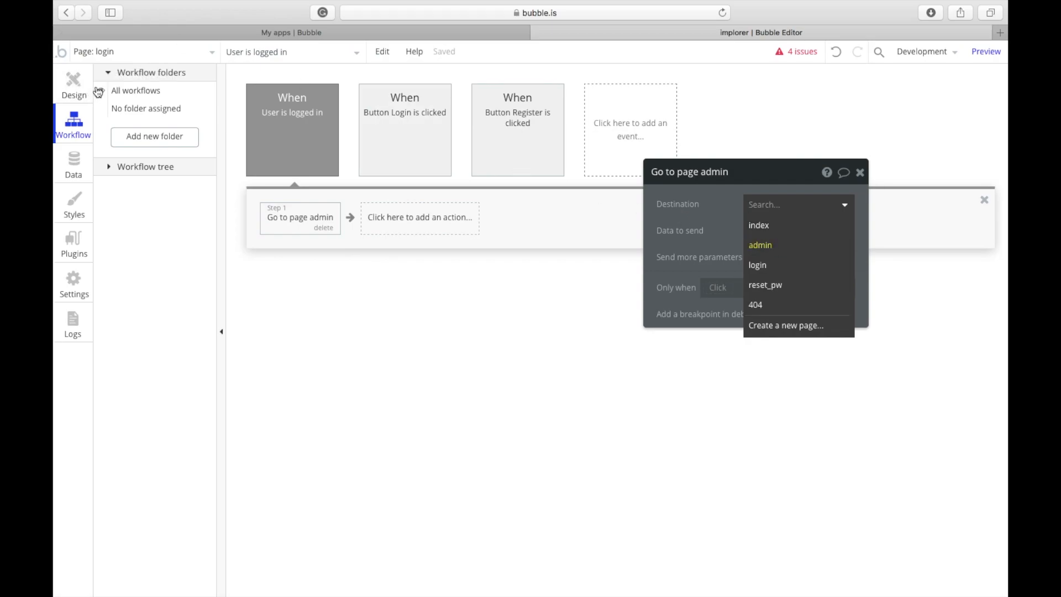
click(100, 53)
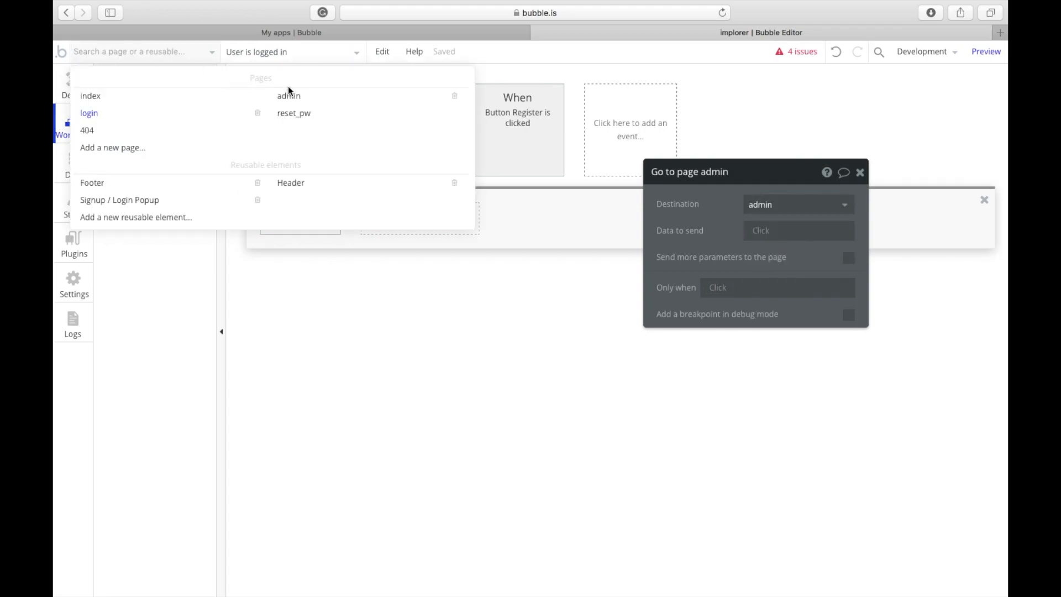
Step: Delete the admin page's empty User is logged in event, keeping the logged-out redirect to login
click(317, 99)
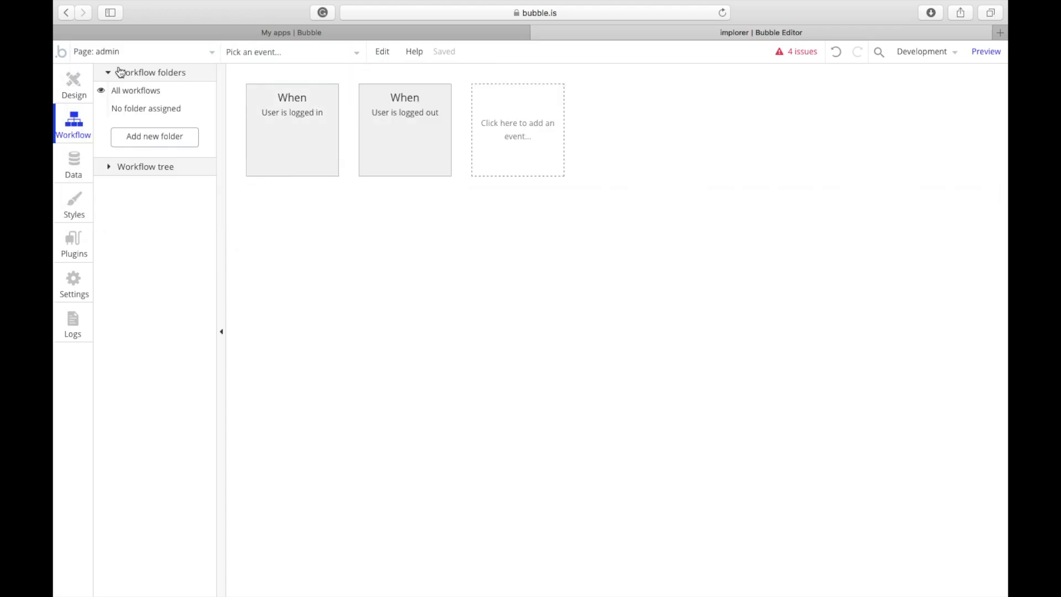
click(75, 84)
click(72, 127)
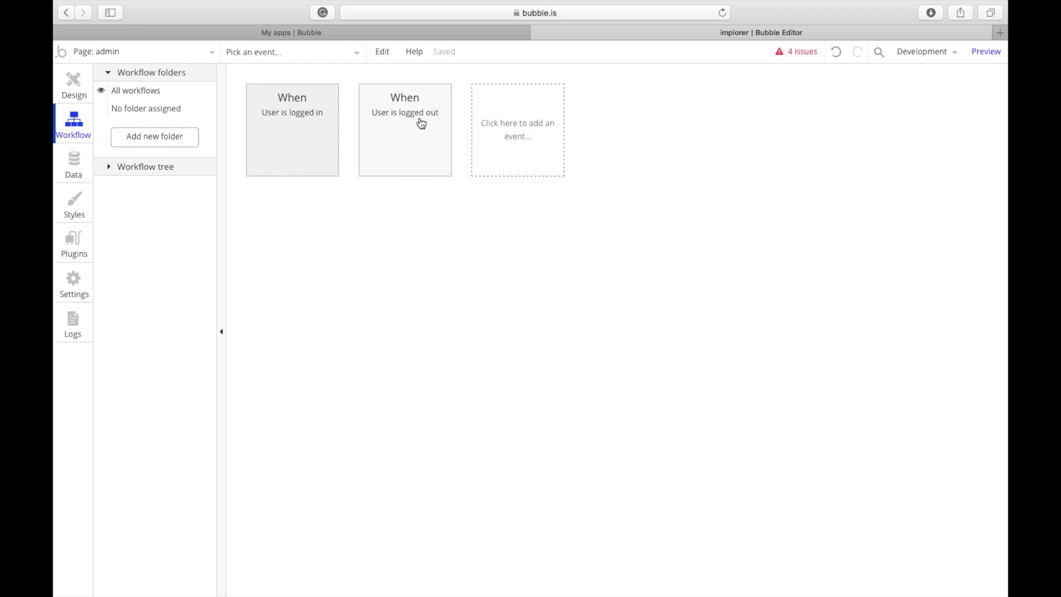
click(422, 119)
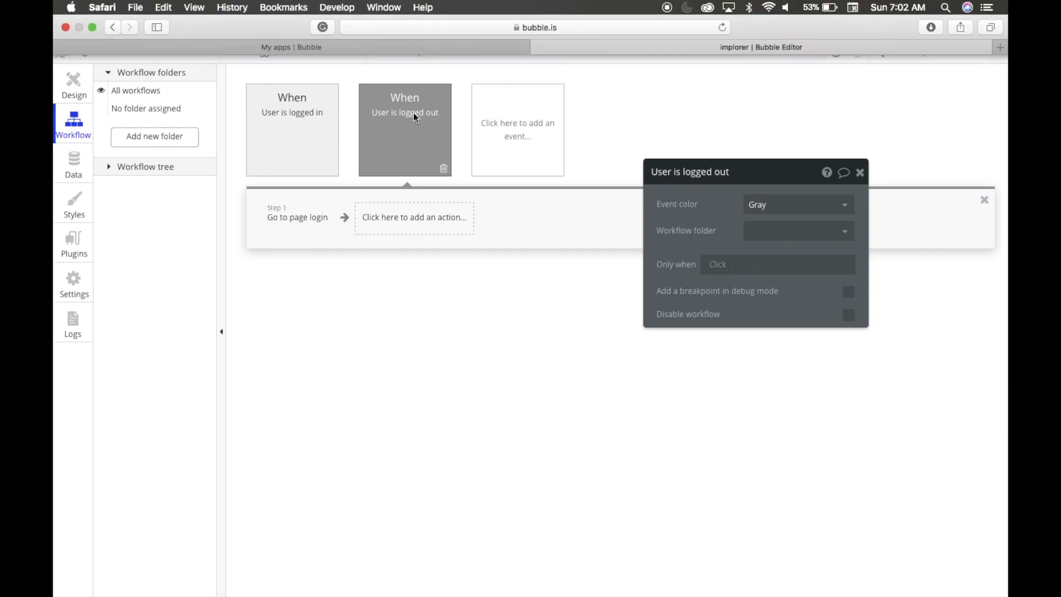
click(295, 211)
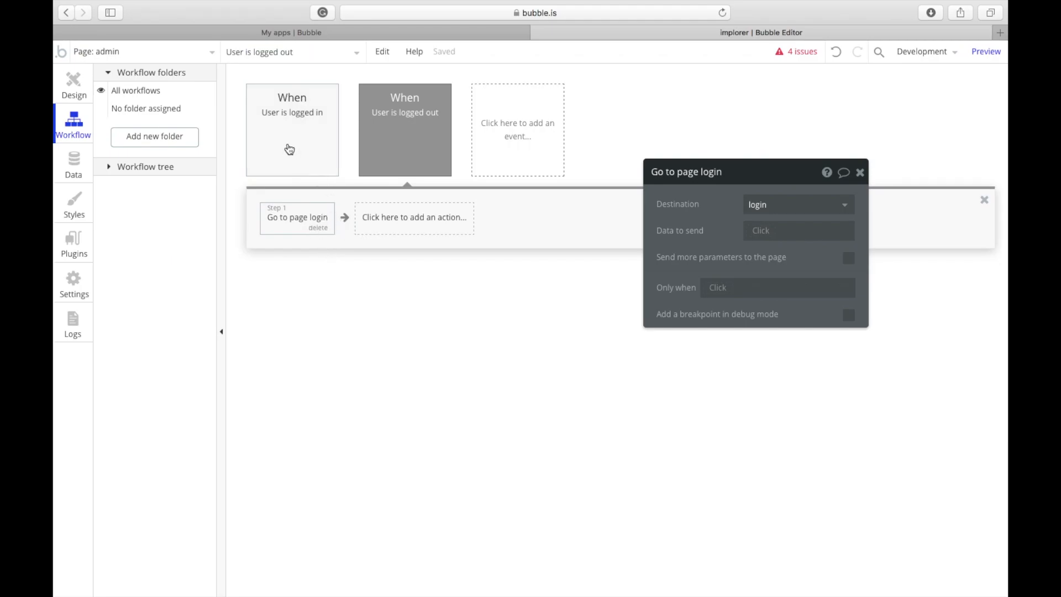
click(289, 148)
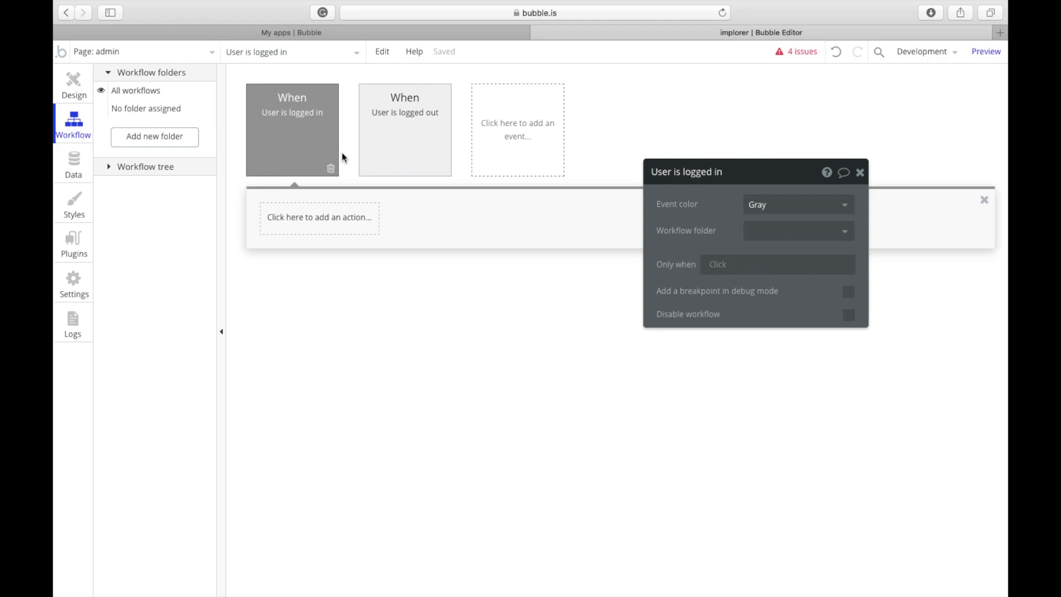
click(331, 168)
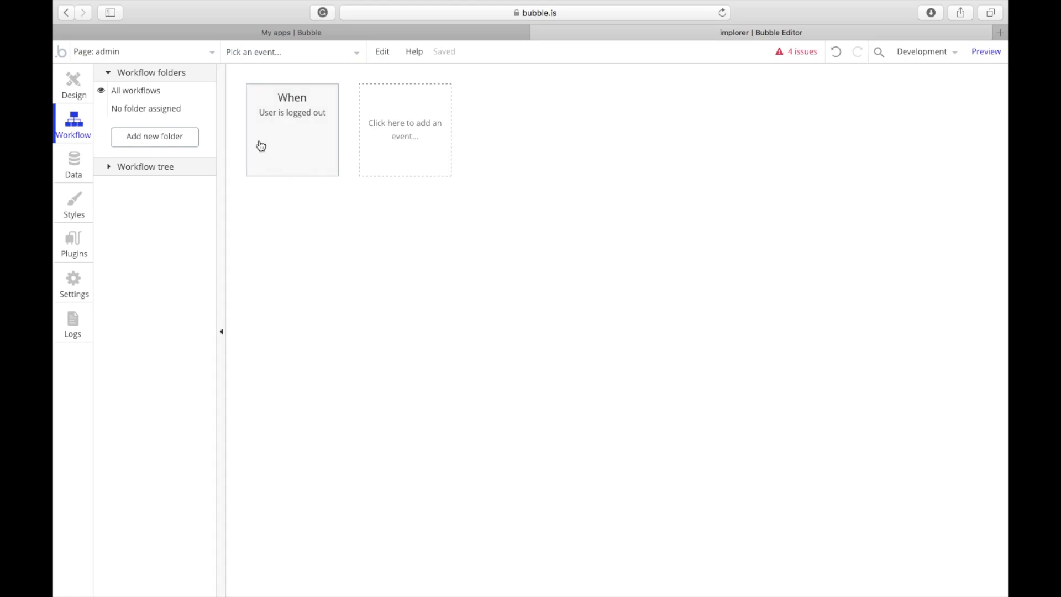
click(75, 88)
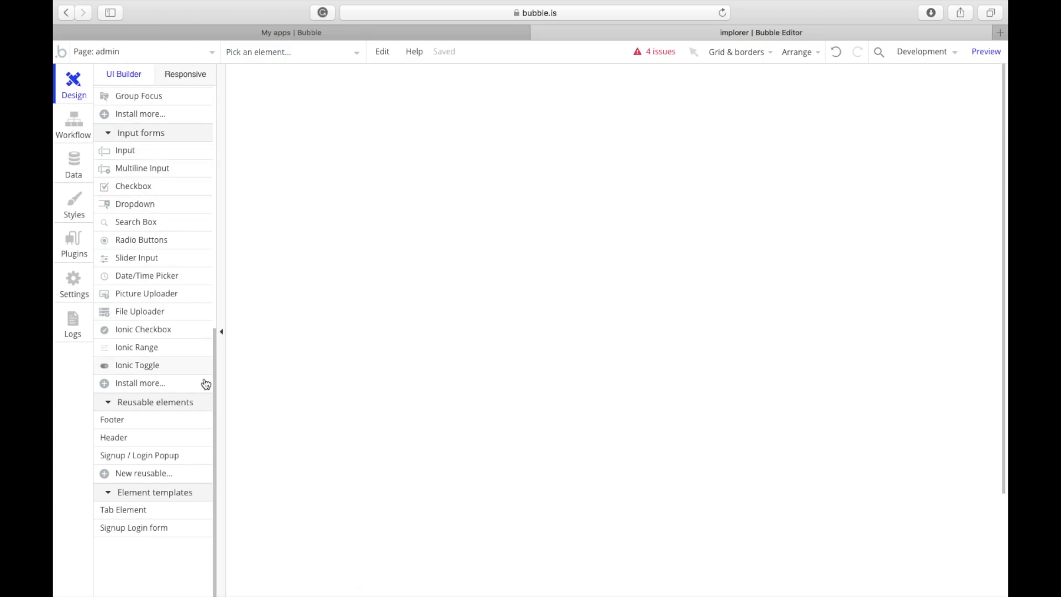
Step: Draw a large Group A, centre it horizontally, and make the page background light grey #E6E6E6
scroll(157, 229, up, 10)
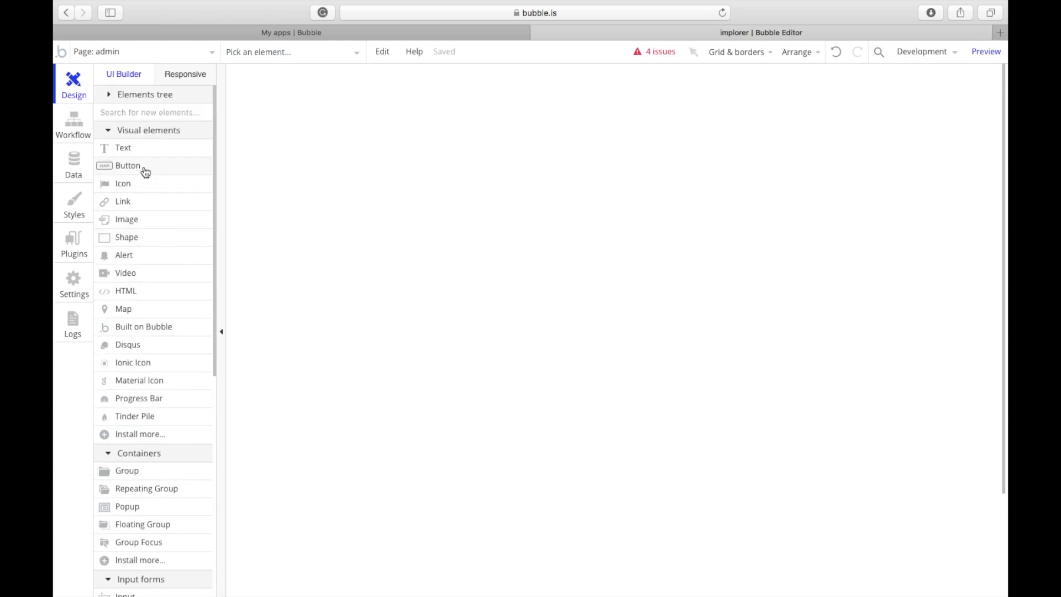
click(142, 474)
drag(421, 160, 836, 559)
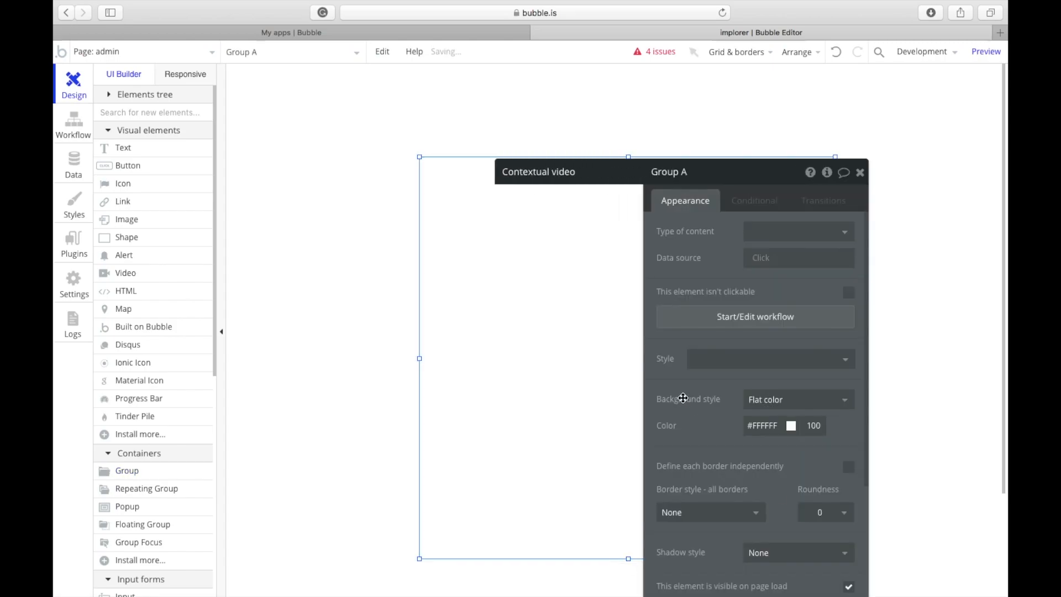
click(755, 399)
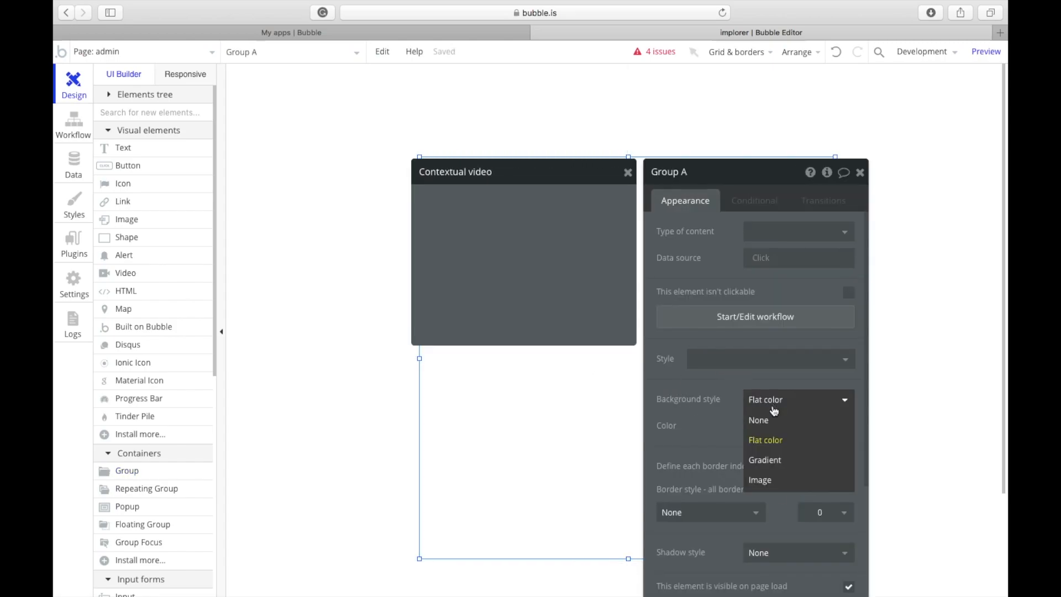
click(634, 412)
click(291, 380)
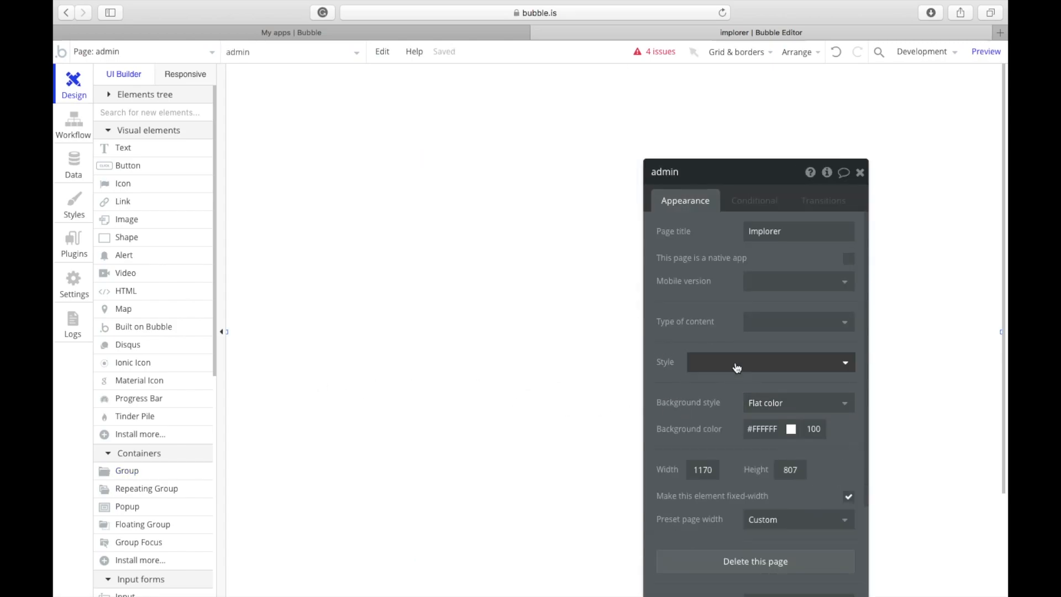
click(766, 425)
drag(763, 442, 719, 447)
right_click(519, 299)
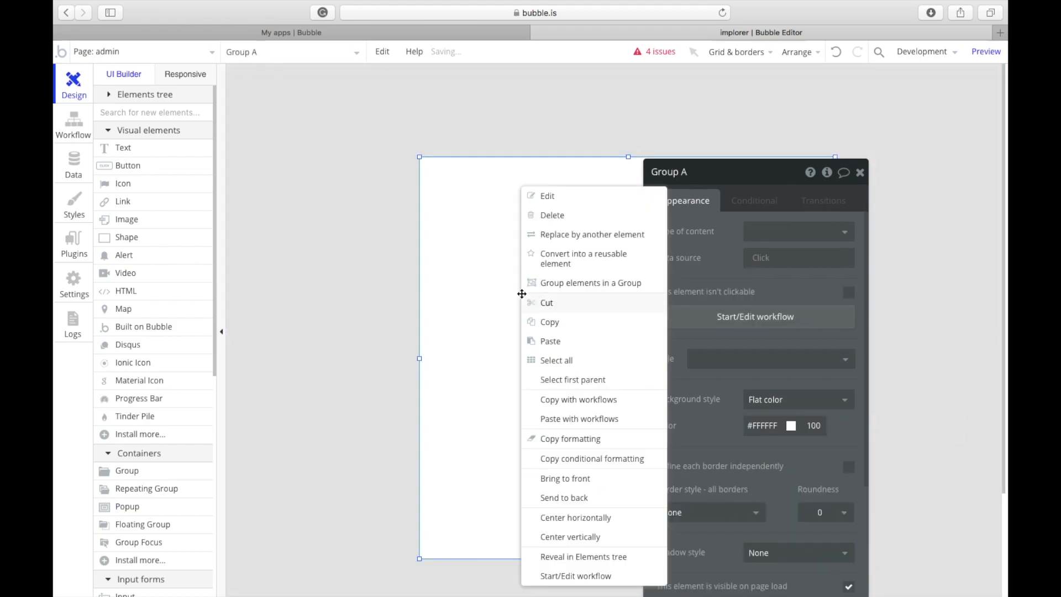
click(576, 514)
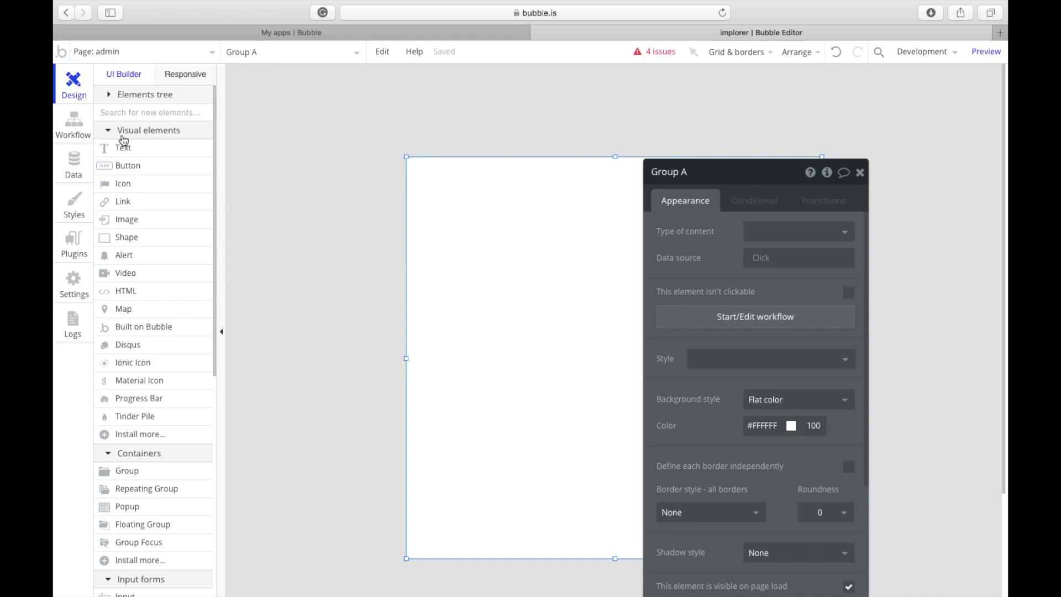
Step: Add a single-line text input inside the group, shorten it, and centre it horizontally
click(115, 109)
text(input)
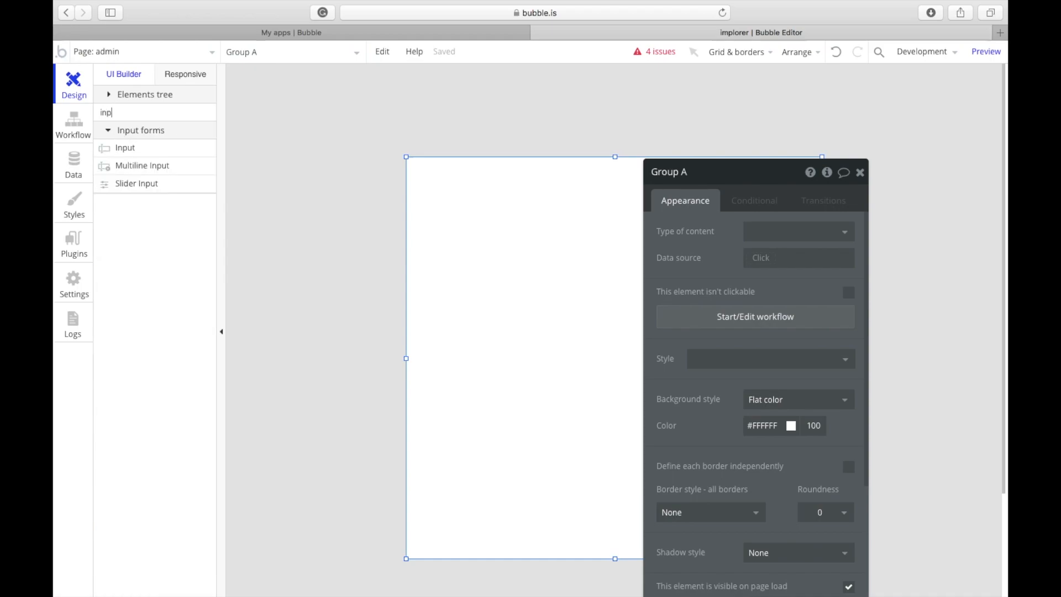
click(119, 156)
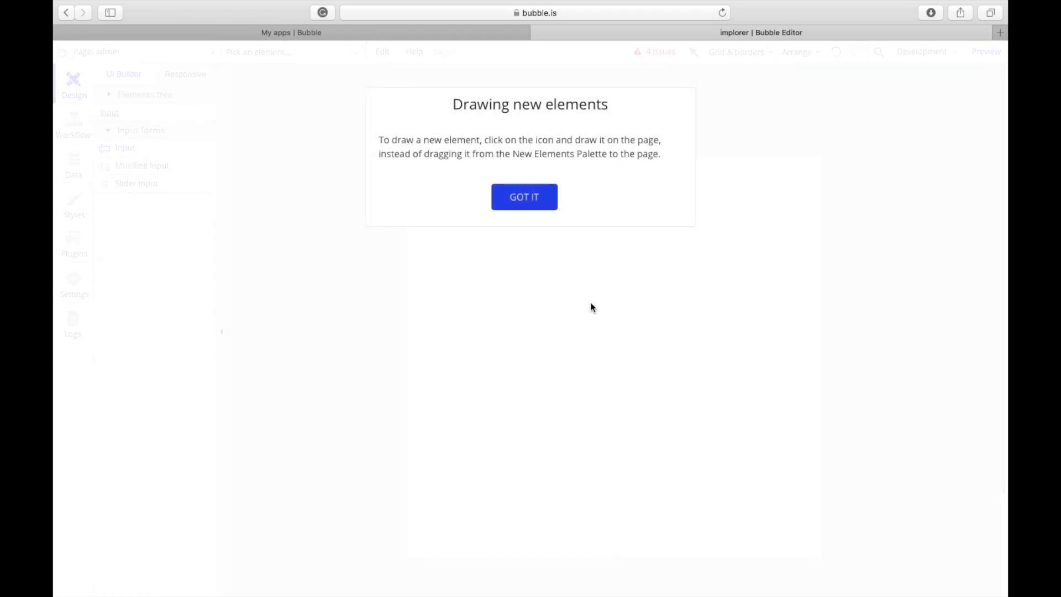
click(524, 197)
mouse_move(533, 273)
mouse_down()
mouse_move(757, 302)
mouse_move(784, 290)
mouse_up()
click(628, 173)
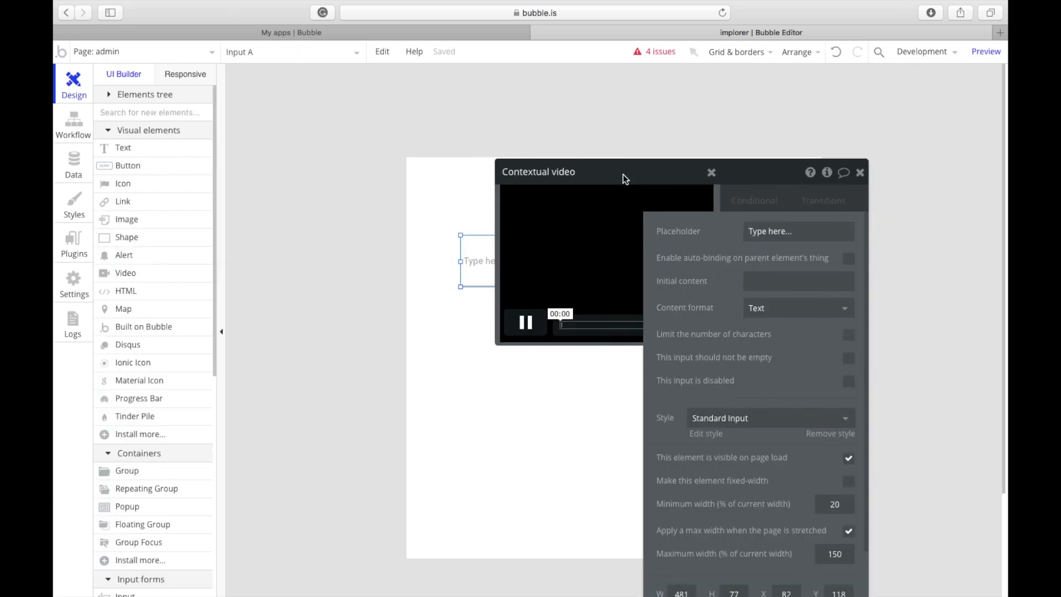
drag(618, 245, 618, 259)
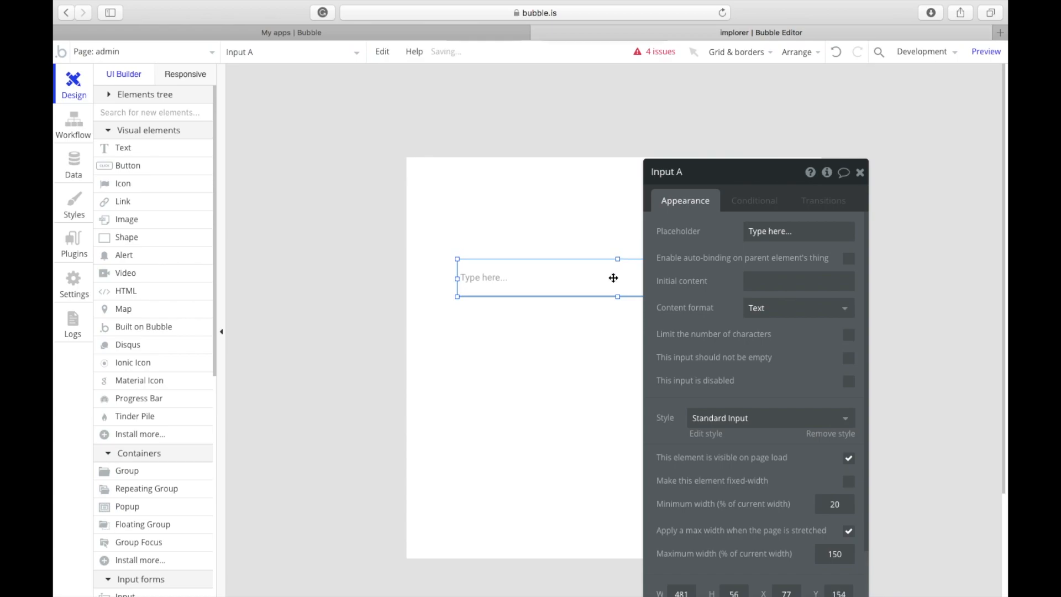
right_click(612, 276)
click(667, 518)
Step: Place a multiline input under the single-line input, widened to match it
click(125, 114)
text(mu)
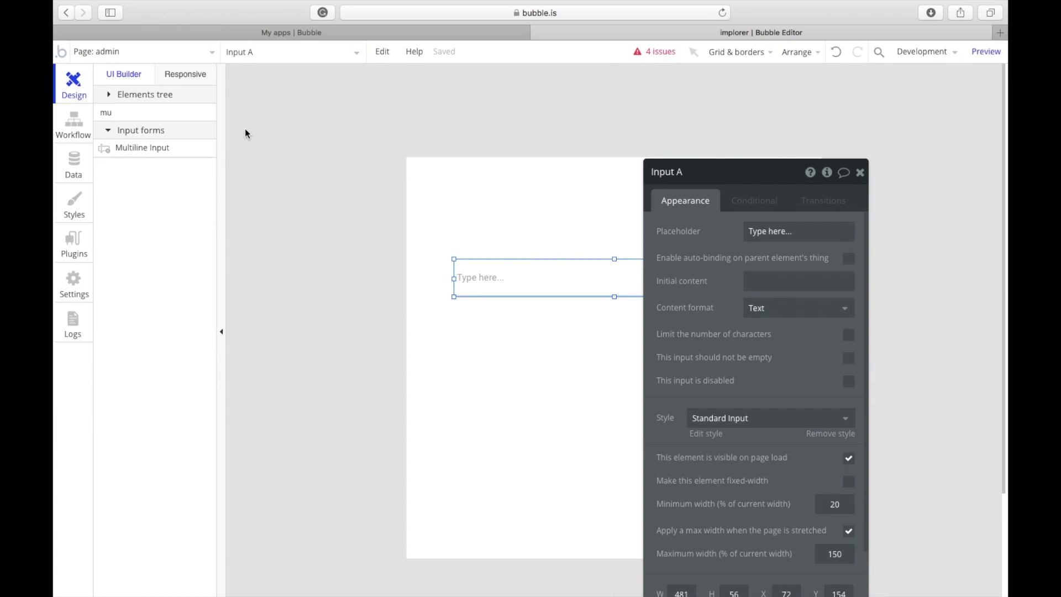
click(192, 147)
drag(474, 346, 675, 437)
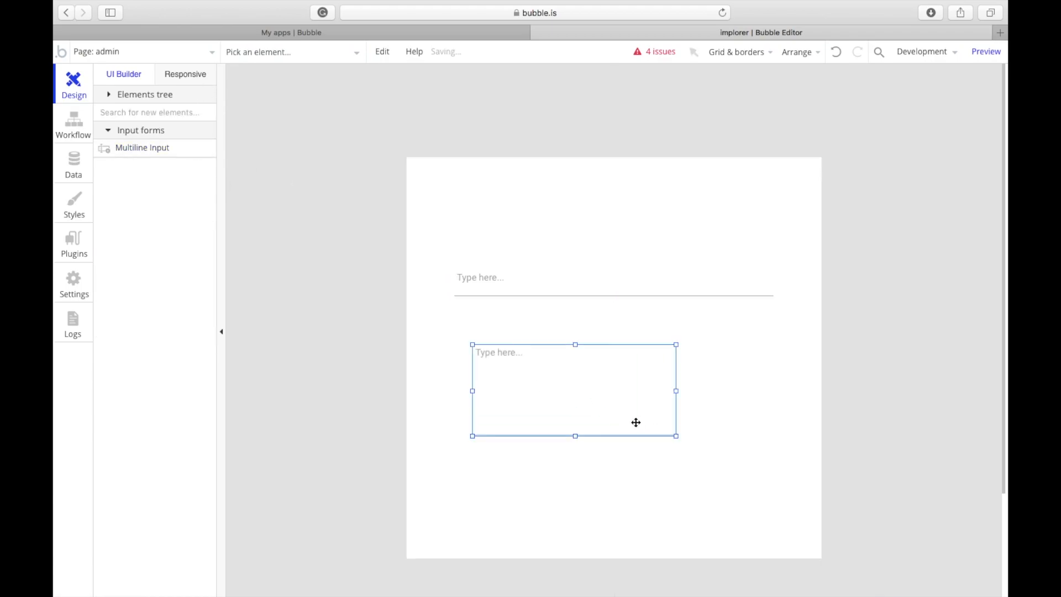
drag(597, 400, 579, 383)
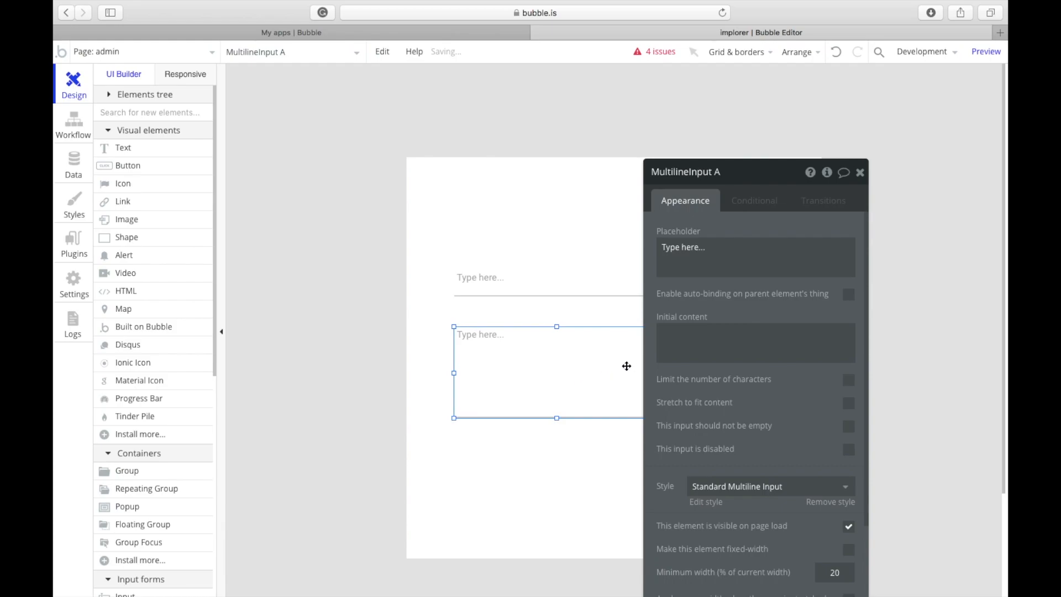
drag(700, 298, 284, 242)
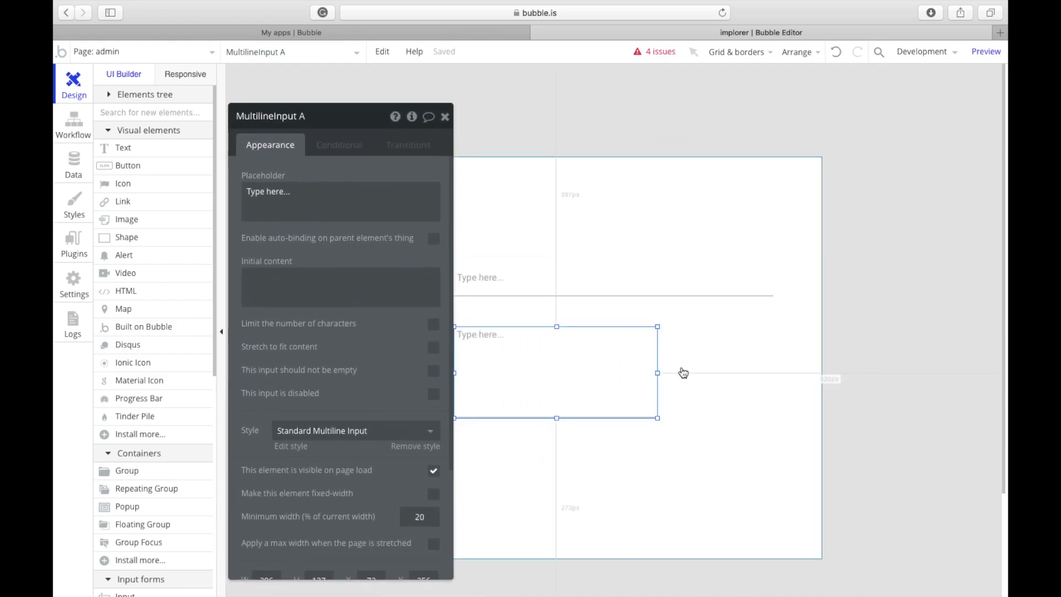
drag(658, 373, 773, 372)
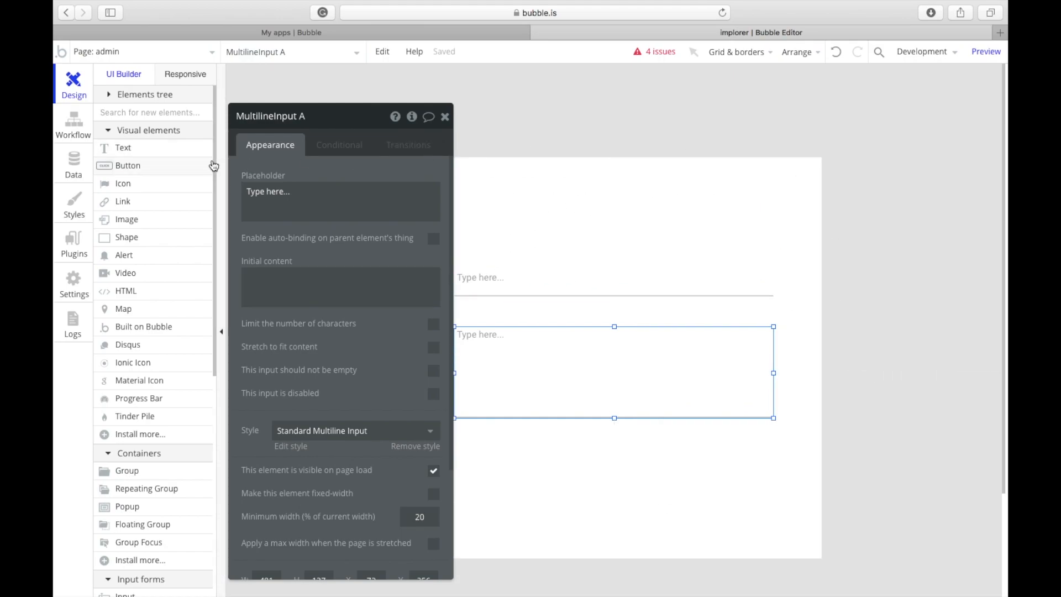
Step: Add a shorter button labelled 'Post' below the multiline input; shift the form group right
click(175, 168)
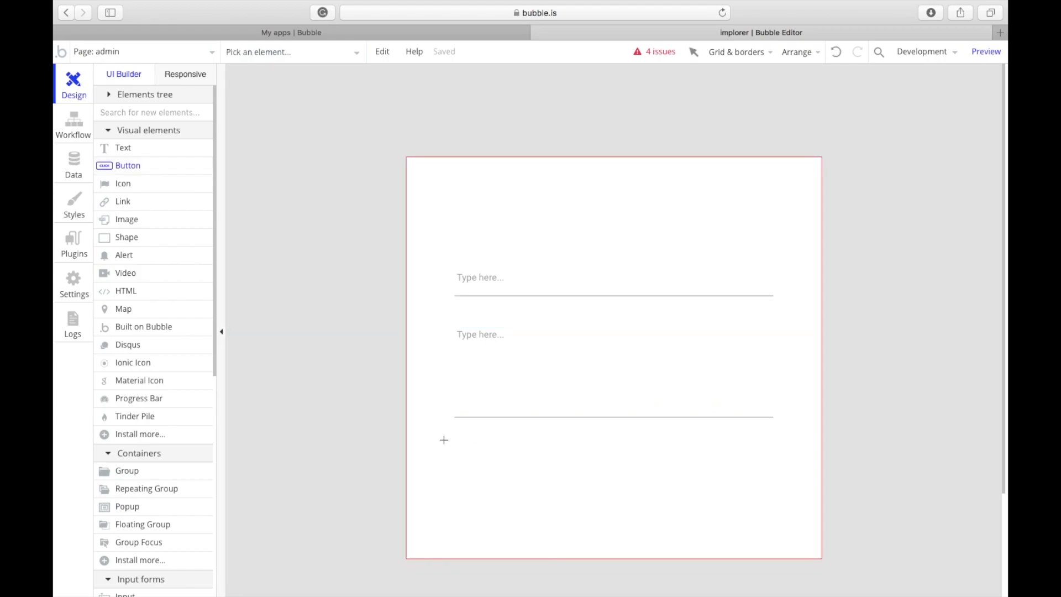
drag(486, 450, 774, 466)
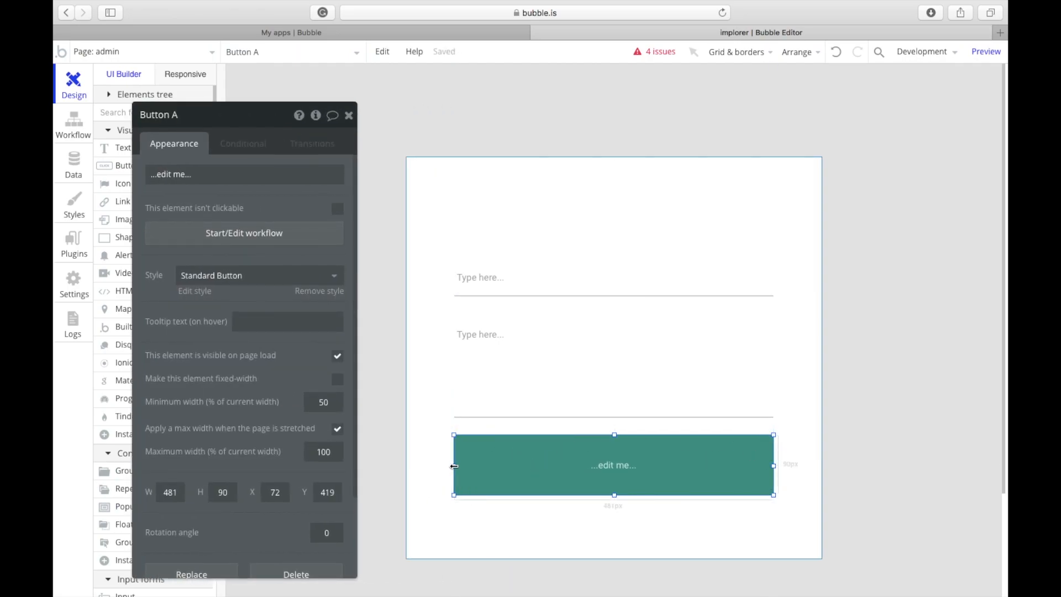
drag(613, 495, 613, 481)
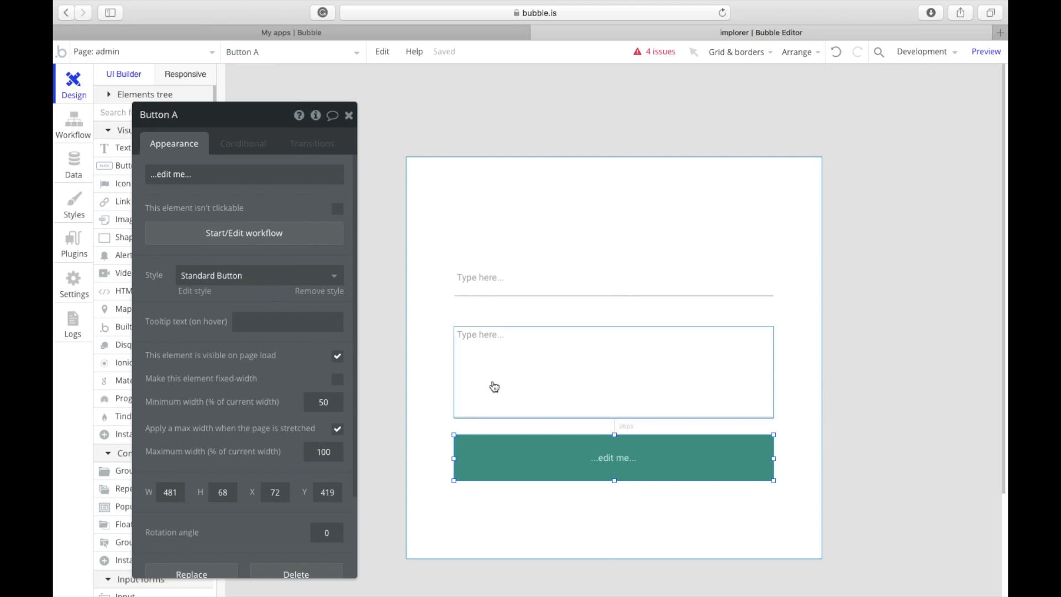
click(608, 456)
text(Post)
click(608, 456)
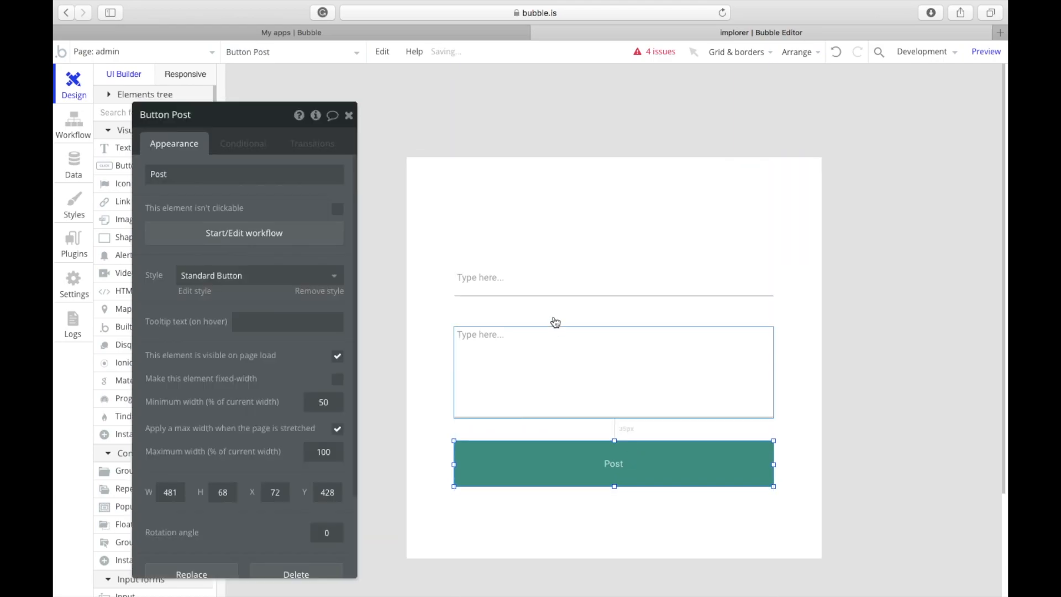
drag(439, 240, 589, 230)
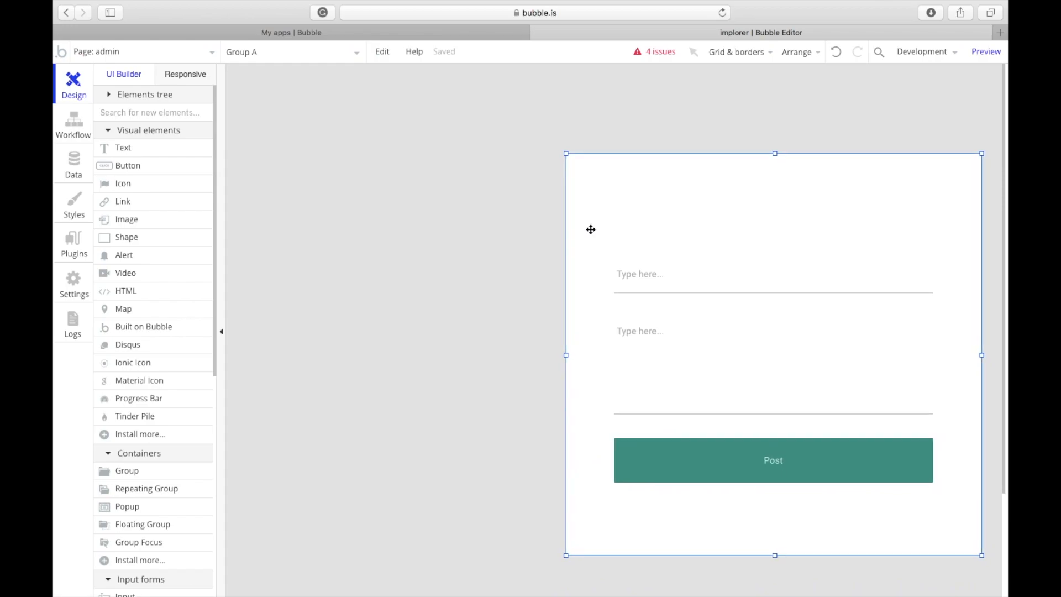
Step: Narrow the multiline input, single-line input, Post button and form group to the guide line
click(576, 334)
click(657, 330)
click(614, 370)
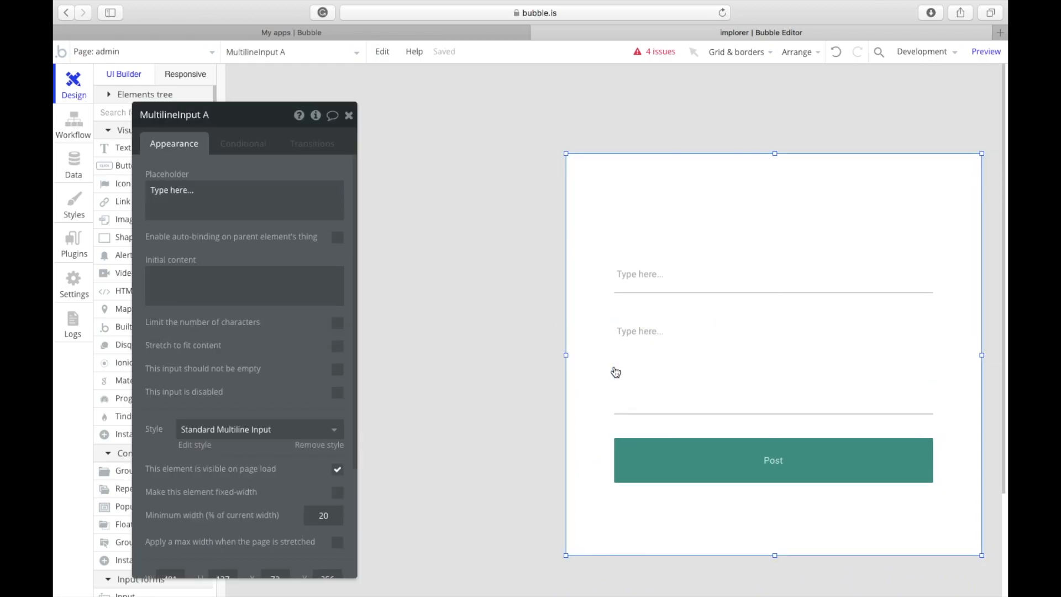
click(629, 373)
drag(614, 370, 676, 370)
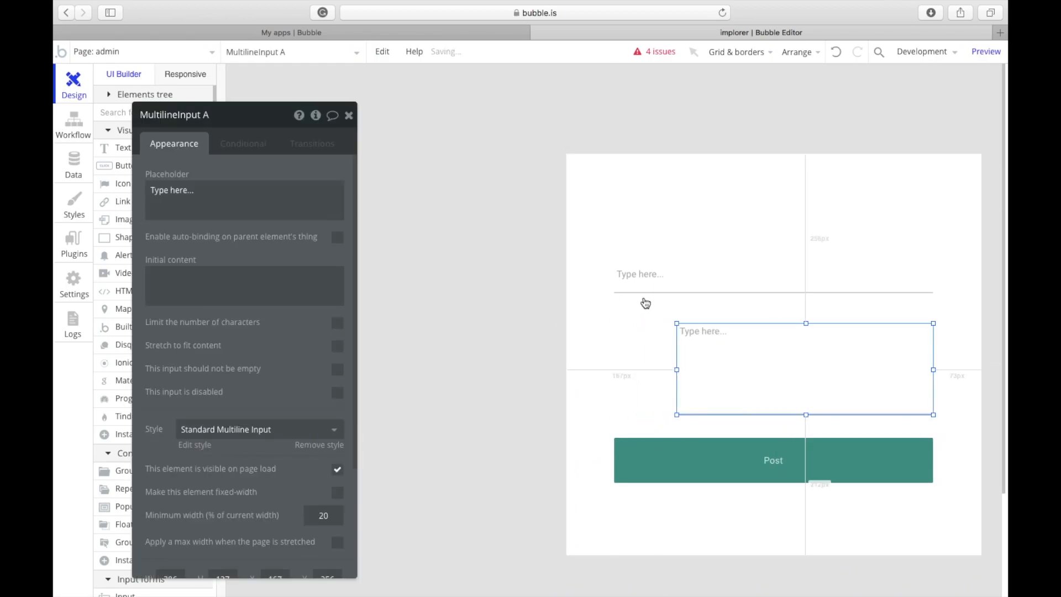
click(636, 292)
drag(614, 276, 678, 289)
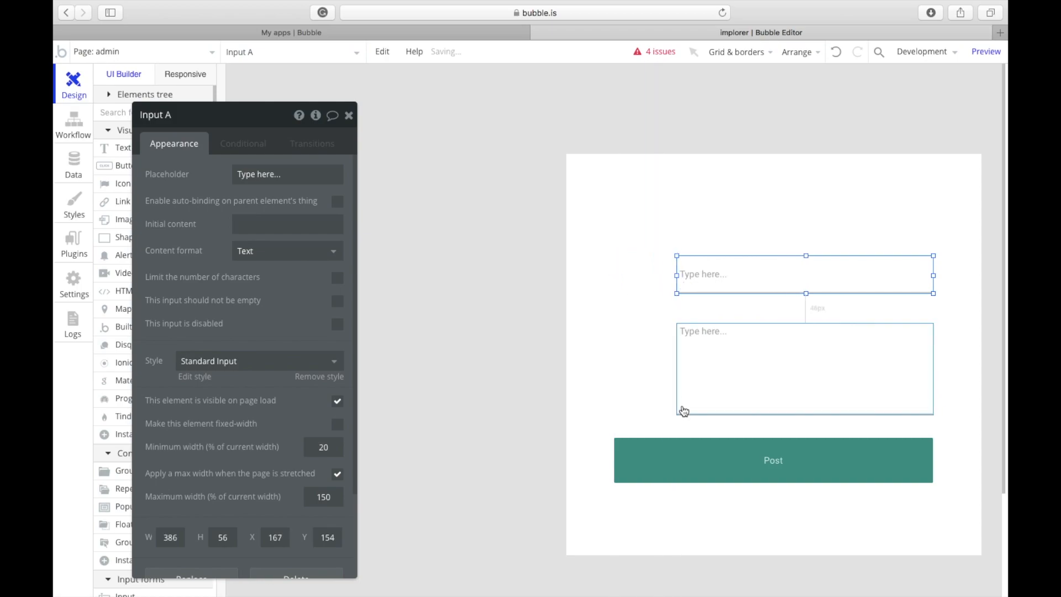
click(673, 450)
drag(614, 461, 678, 461)
click(619, 374)
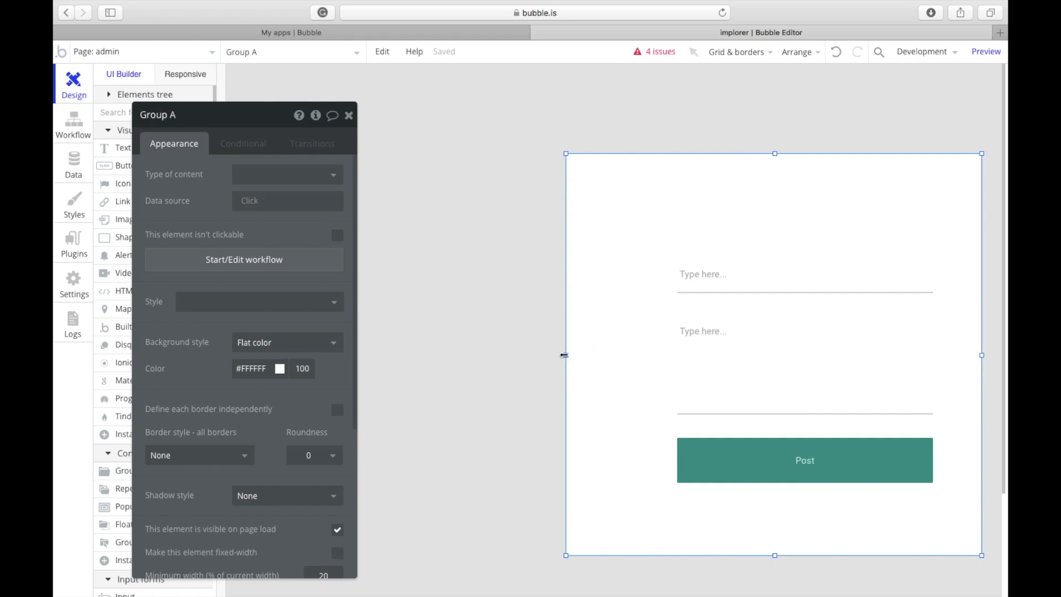
drag(564, 355, 625, 363)
Step: Centre the single-line input, multiline input and Post button horizontally
click(706, 291)
right_click(707, 291)
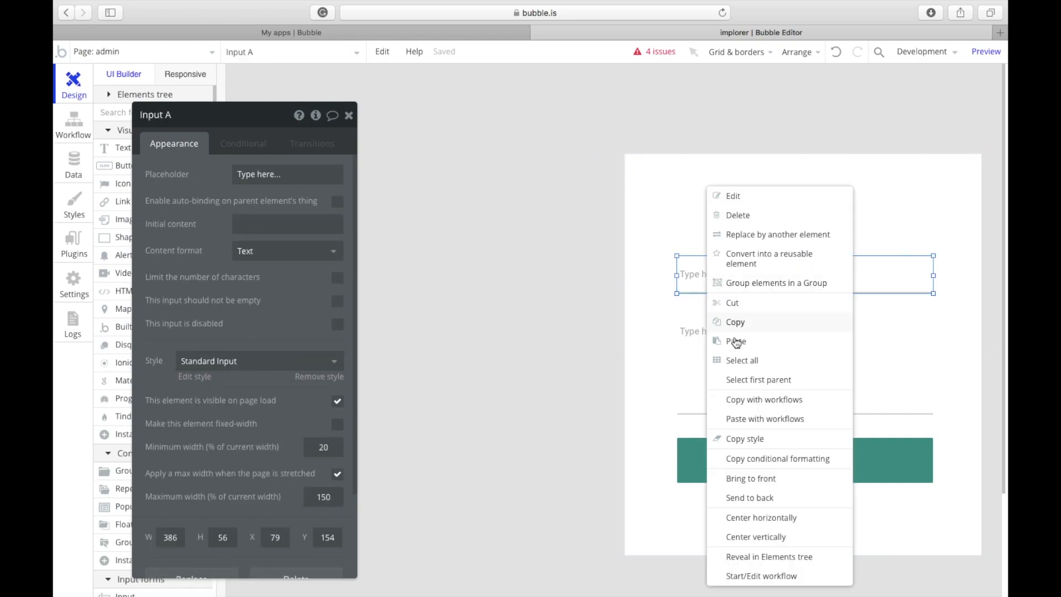
click(773, 518)
right_click(766, 376)
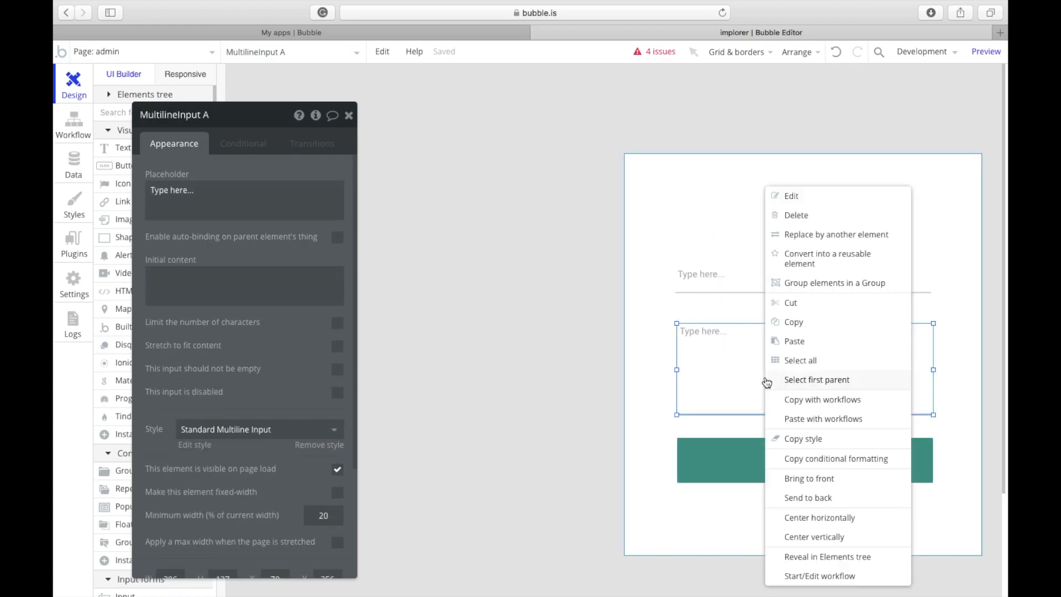
click(824, 518)
click(781, 478)
right_click(784, 479)
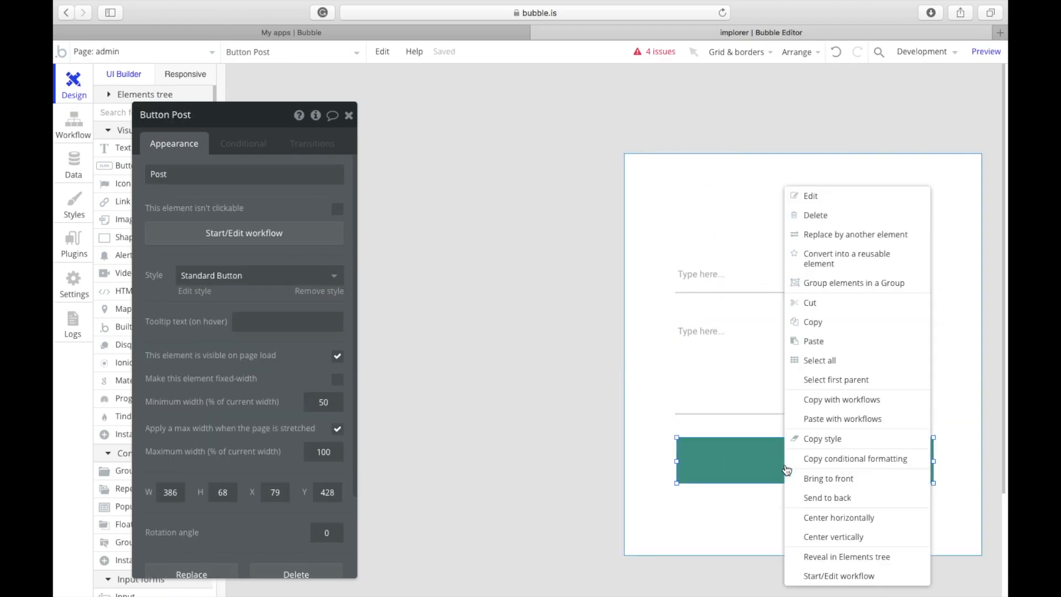
click(838, 517)
drag(251, 341, 839, 336)
click(165, 490)
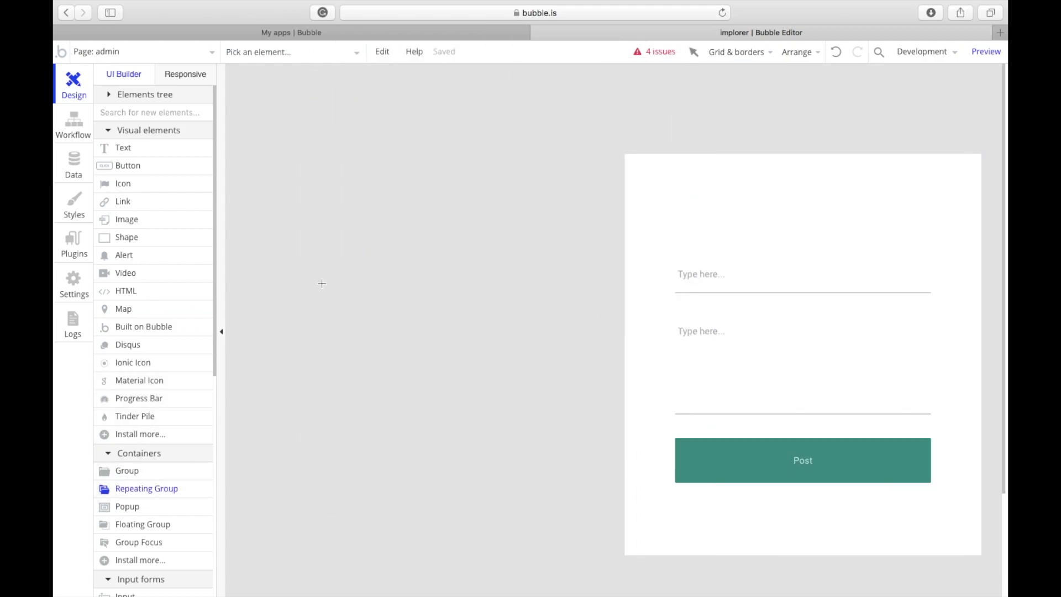
Step: Draw and enlarge a repeating group left of the form, adding a text element to its first cell
drag(328, 224, 524, 403)
mouse_move(424, 336)
mouse_down()
mouse_move(352, 305)
mouse_move(374, 308)
mouse_up()
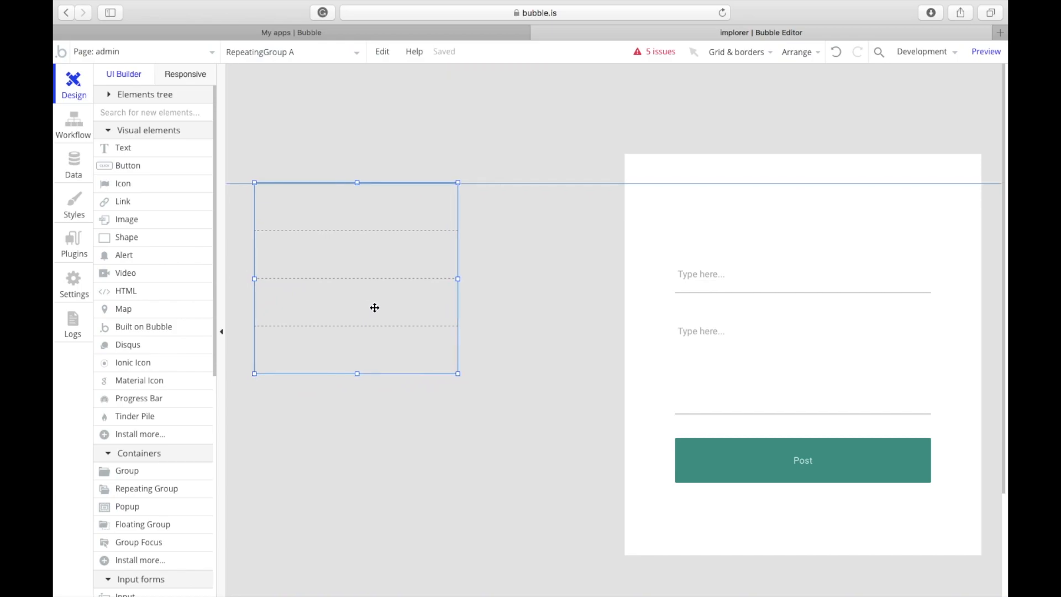
drag(460, 376, 579, 555)
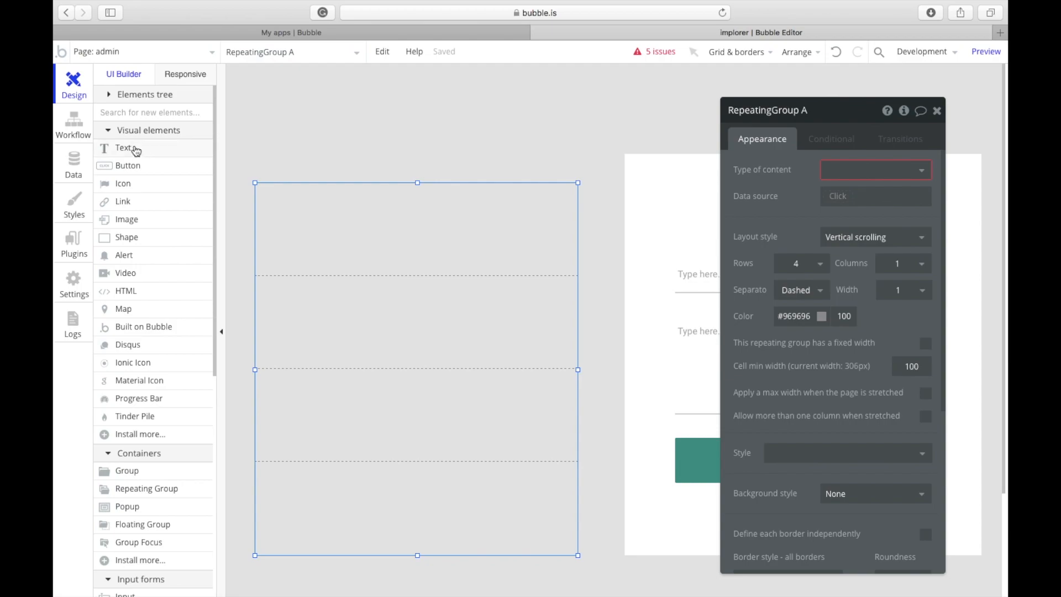
click(133, 148)
mouse_move(376, 252)
mouse_down()
mouse_move(436, 239)
mouse_move(401, 220)
mouse_up()
double_click(401, 220)
Step: Make the text read 'Heading', apply Heading 5, then clear the style for custom bold font
click(387, 276)
click(354, 224)
text(Heading)
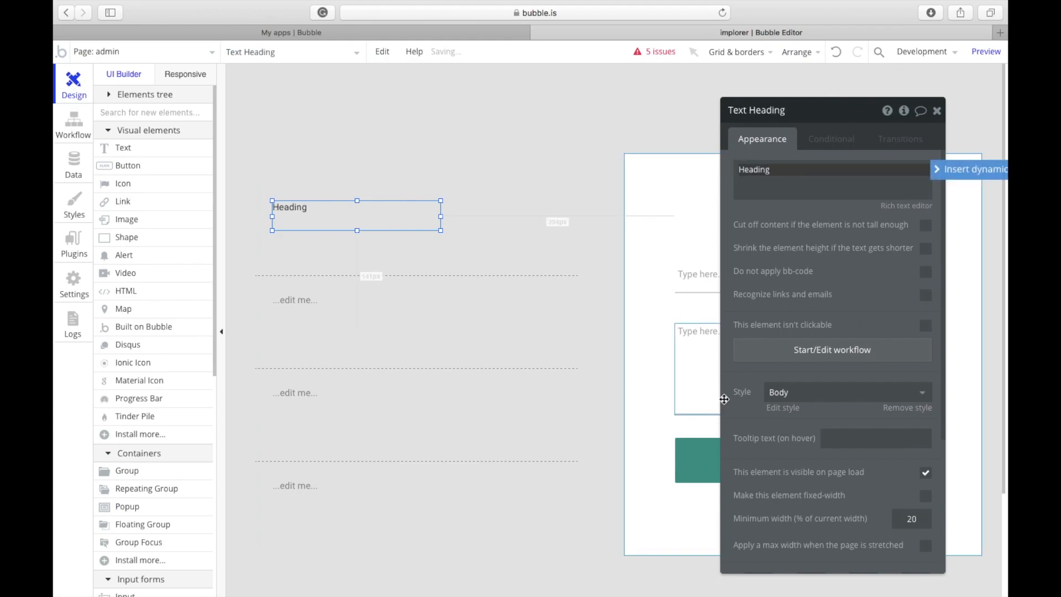
click(801, 392)
scroll(836, 539, down, 3)
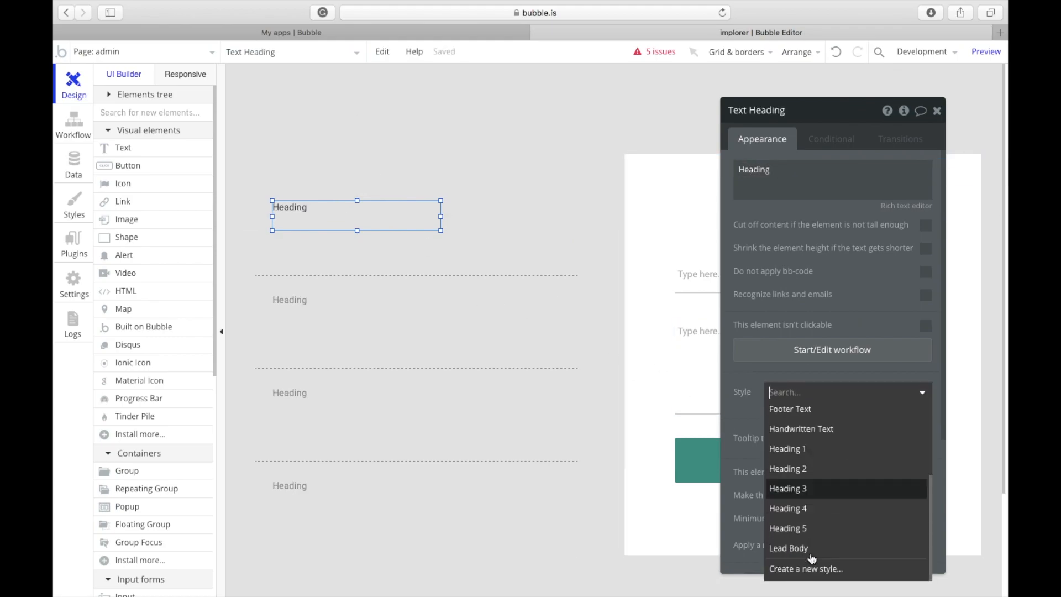
click(808, 530)
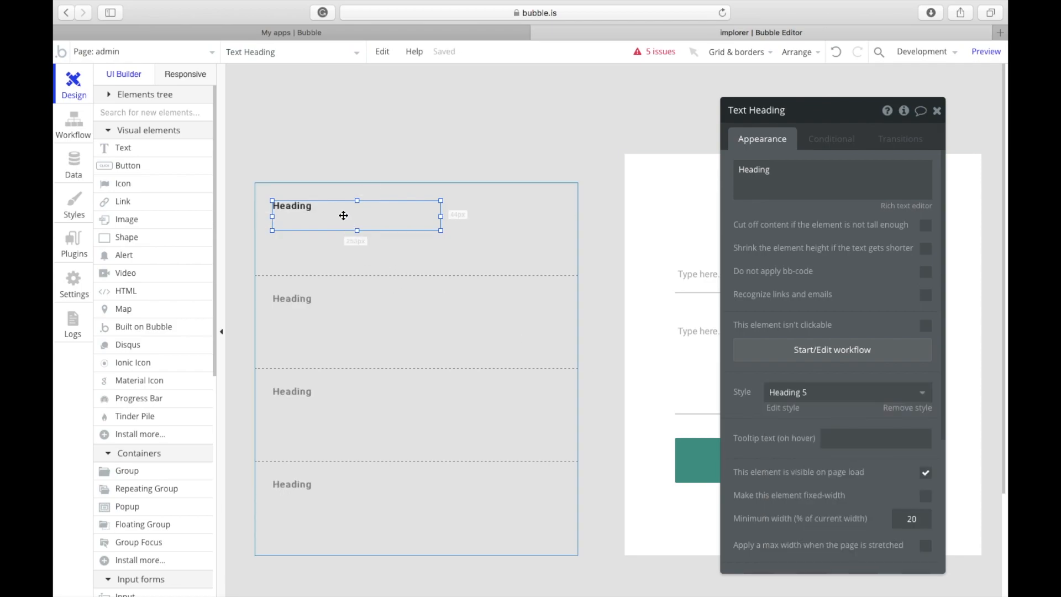
click(776, 392)
click(813, 404)
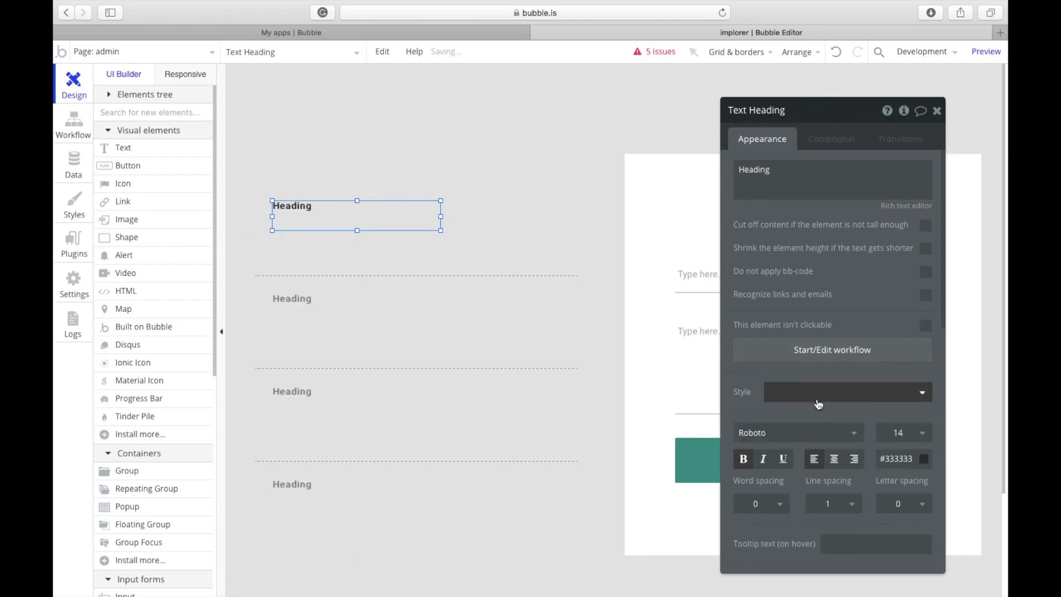
scroll(828, 479, down, 2)
Step: Center and shorten the Heading text, then duplicate it and give the copy the Body style
click(925, 468)
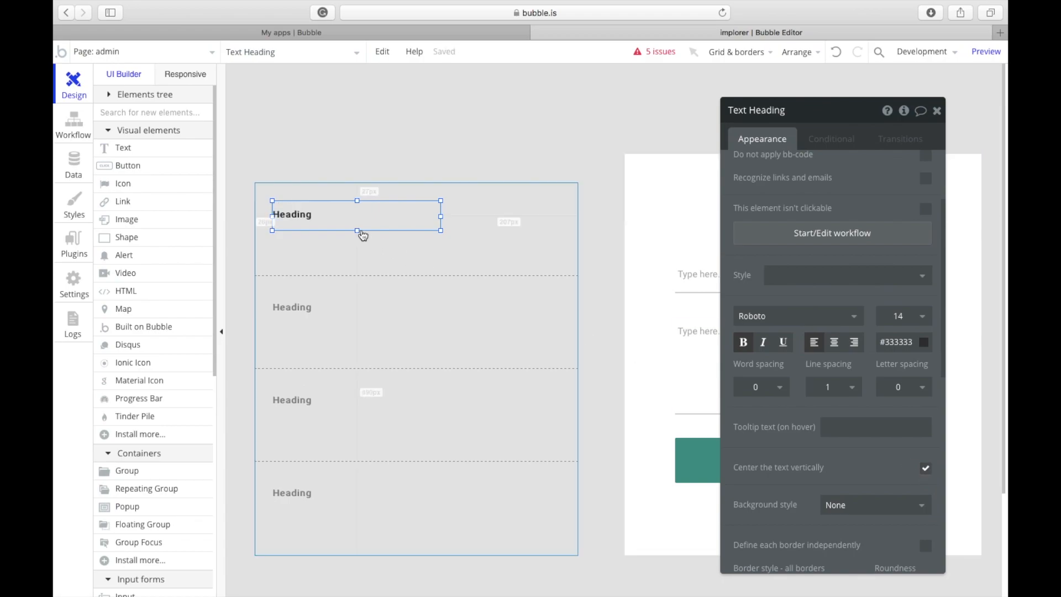
drag(358, 230, 306, 231)
key(super+c)
key(super+v)
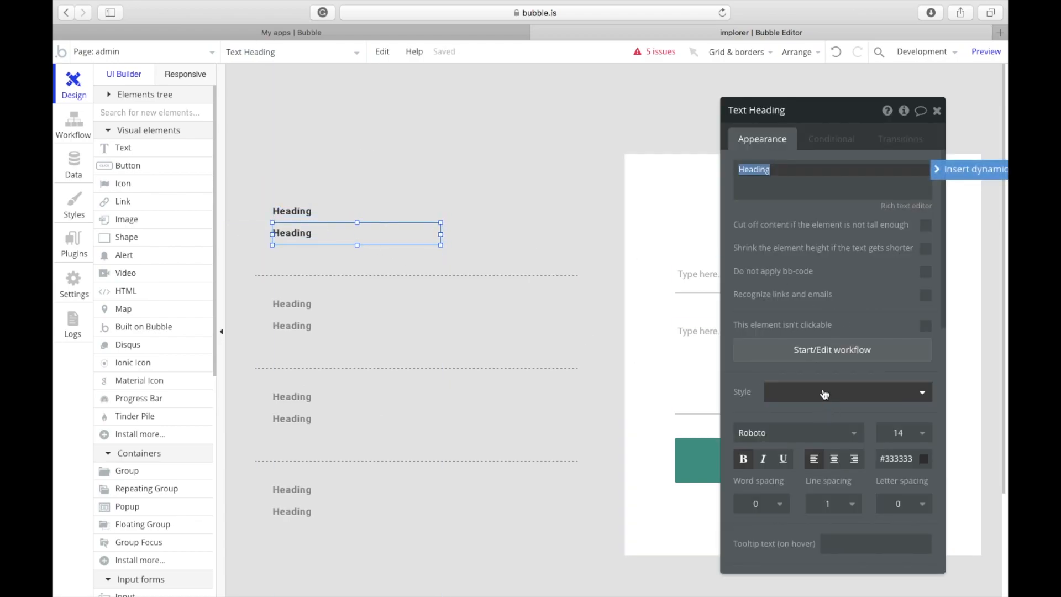
click(827, 401)
scroll(809, 455, down, 3)
scroll(805, 448, up, 3)
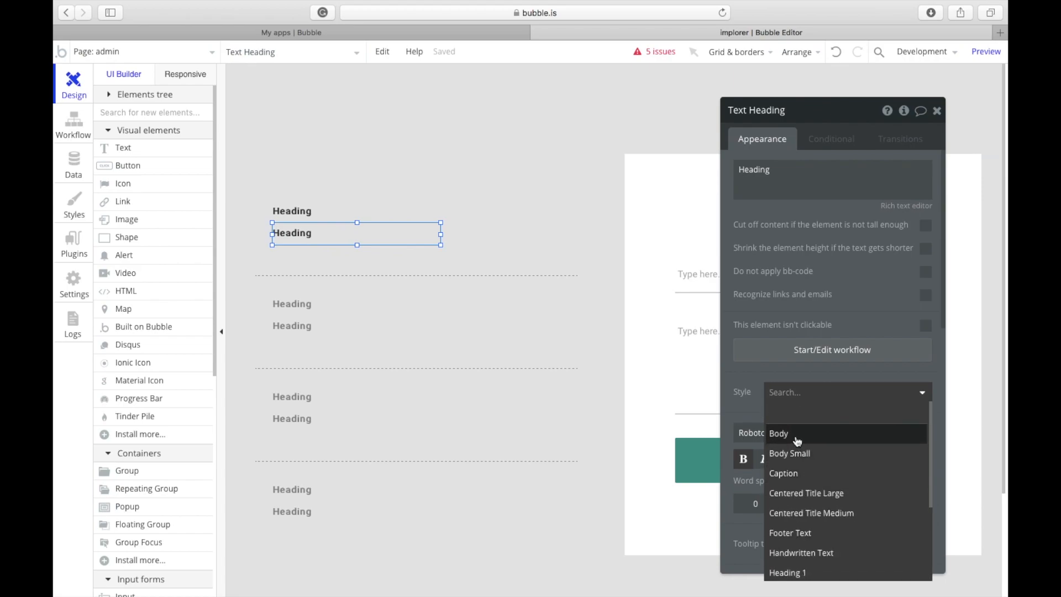
click(796, 435)
Step: Make the copied text read 'Posted Date:' with a capital P and nudge it under the heading
double_click(755, 170)
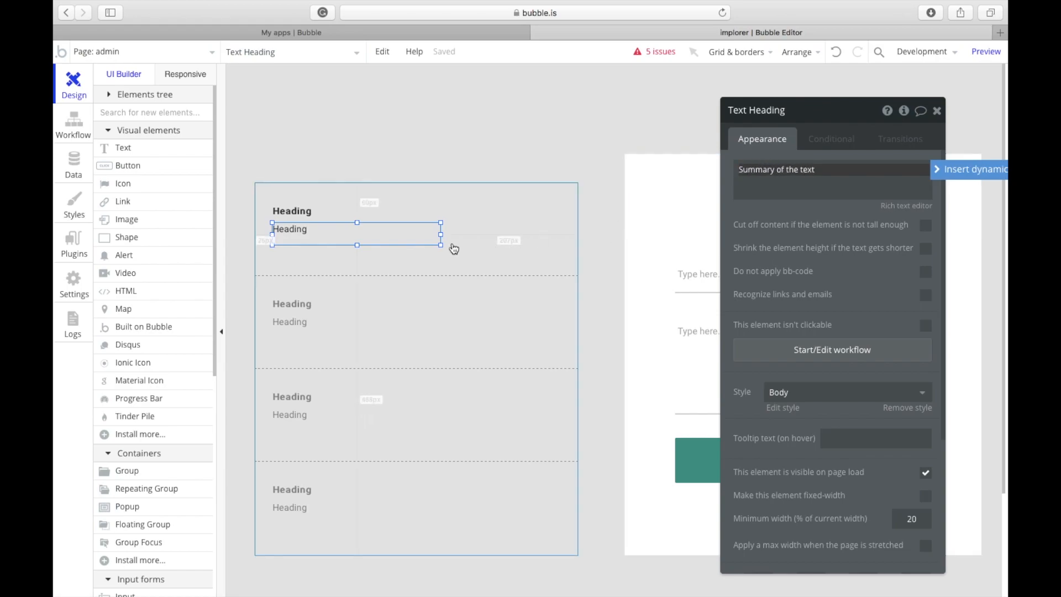
drag(327, 240, 320, 258)
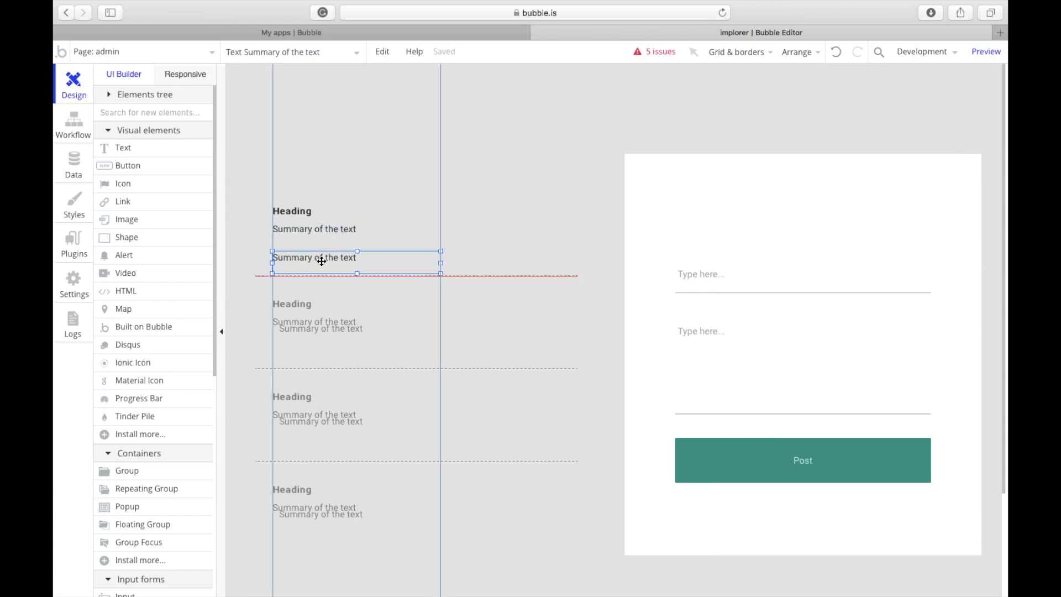
text(posted Date:)
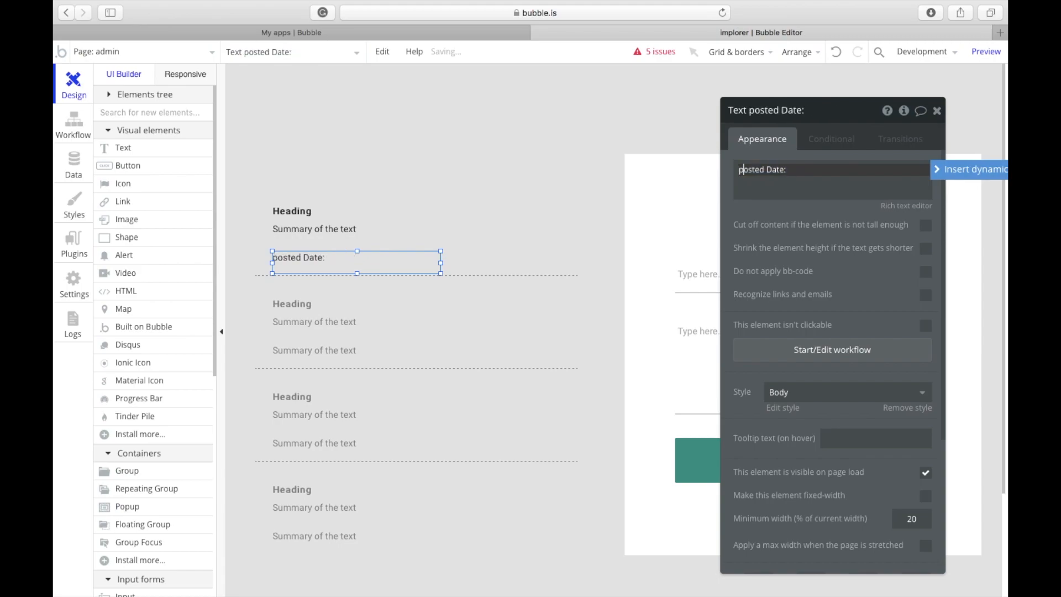
key(Delete)
text(P)
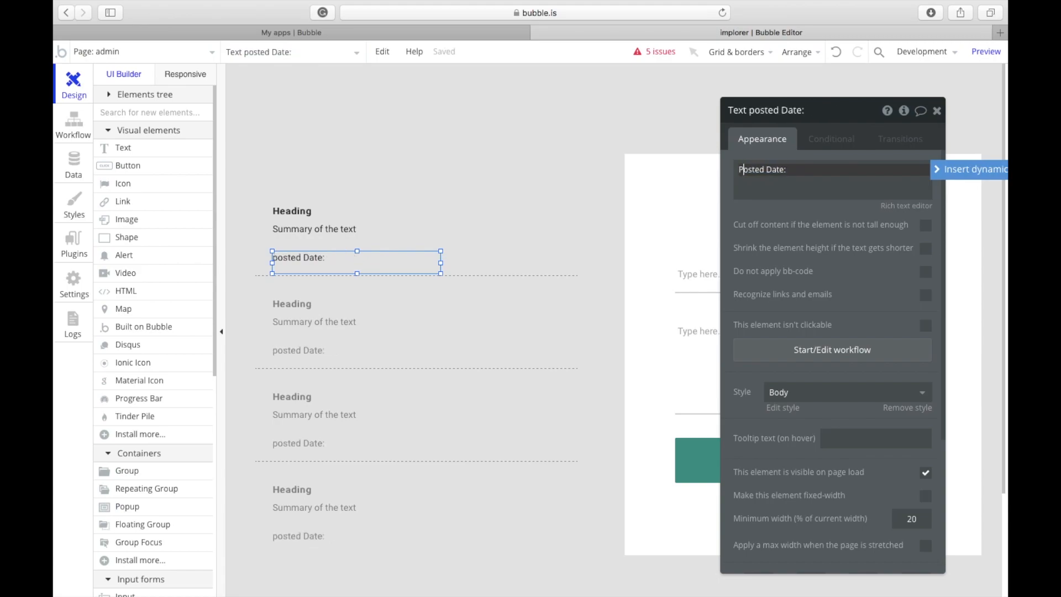
click(812, 169)
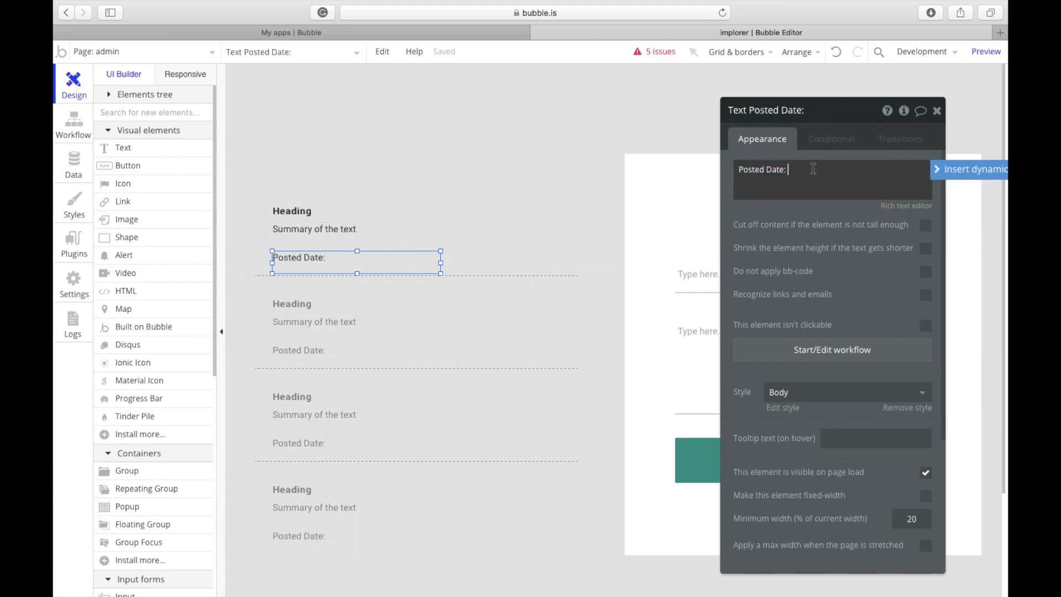
click(504, 232)
drag(393, 259, 392, 255)
Step: Widen the summary text across the cell and let its height shrink to fit shorter text
click(436, 236)
click(514, 239)
click(441, 236)
drag(443, 234, 542, 244)
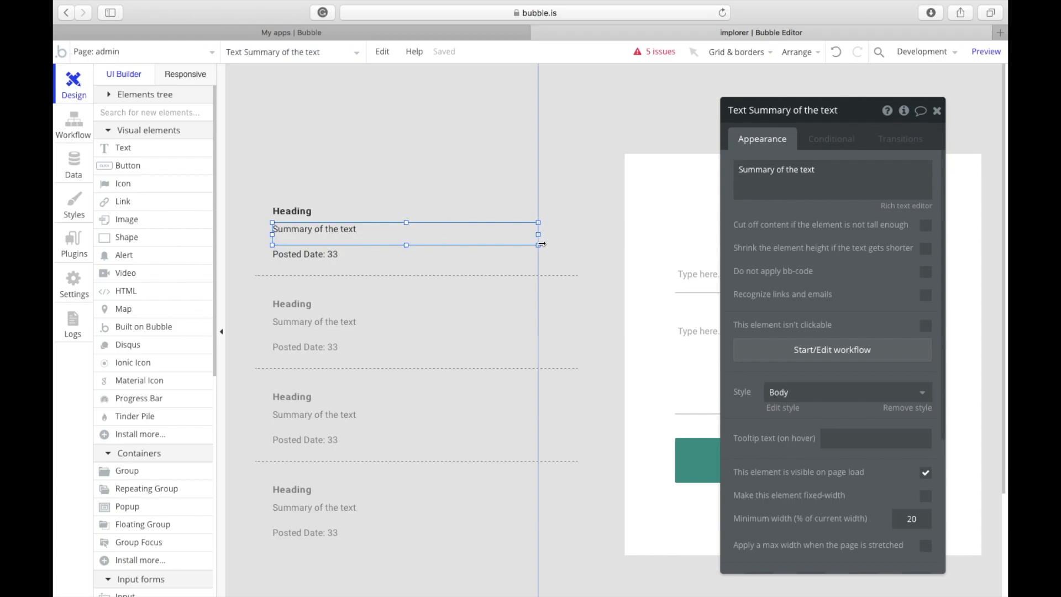
drag(407, 246, 406, 249)
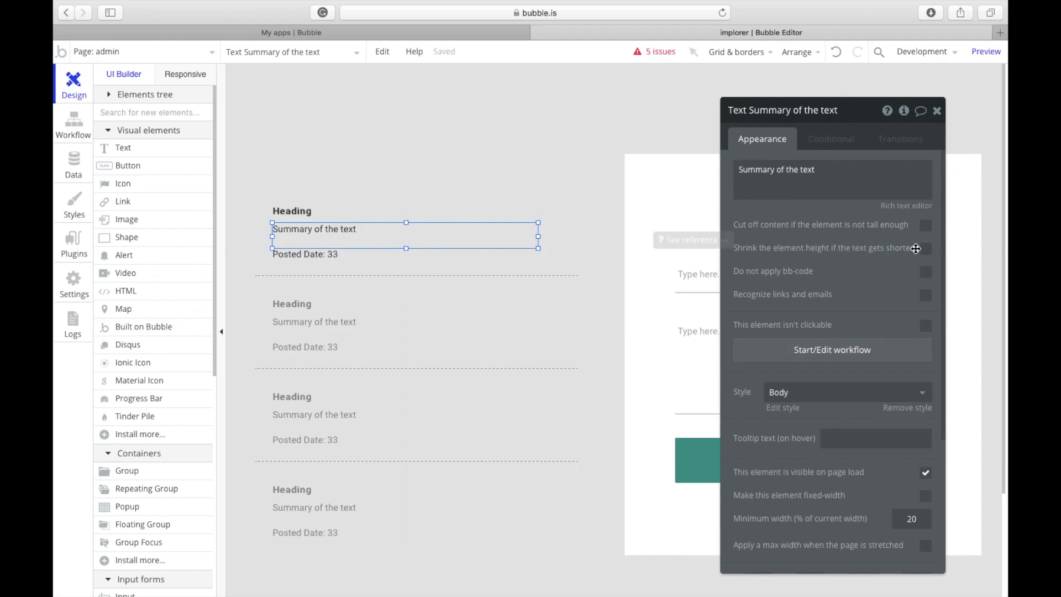
drag(923, 252, 922, 254)
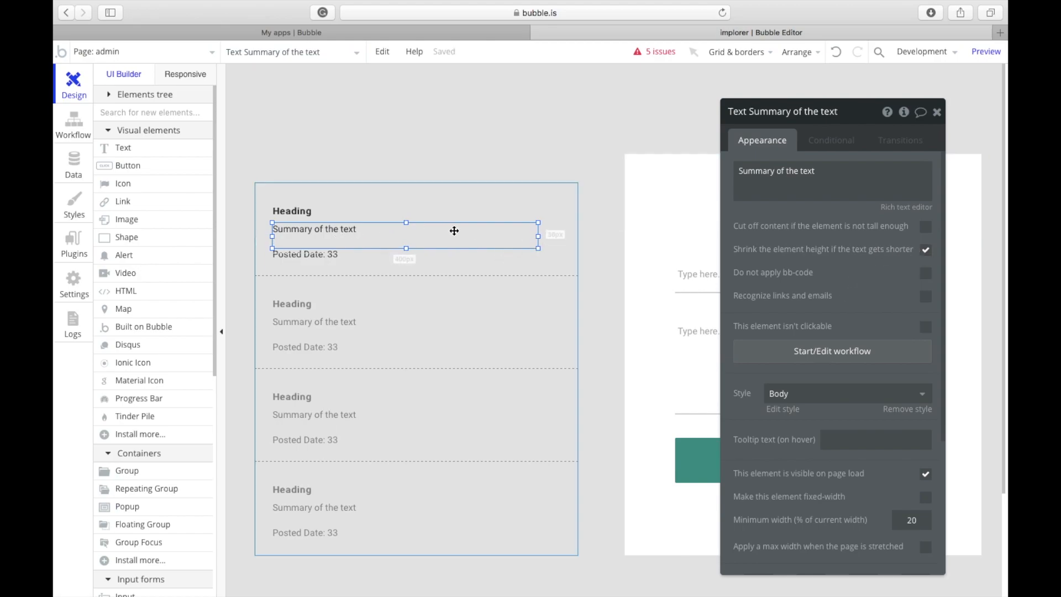
Step: Widen the Heading text box across the cell
click(367, 213)
drag(441, 213, 513, 211)
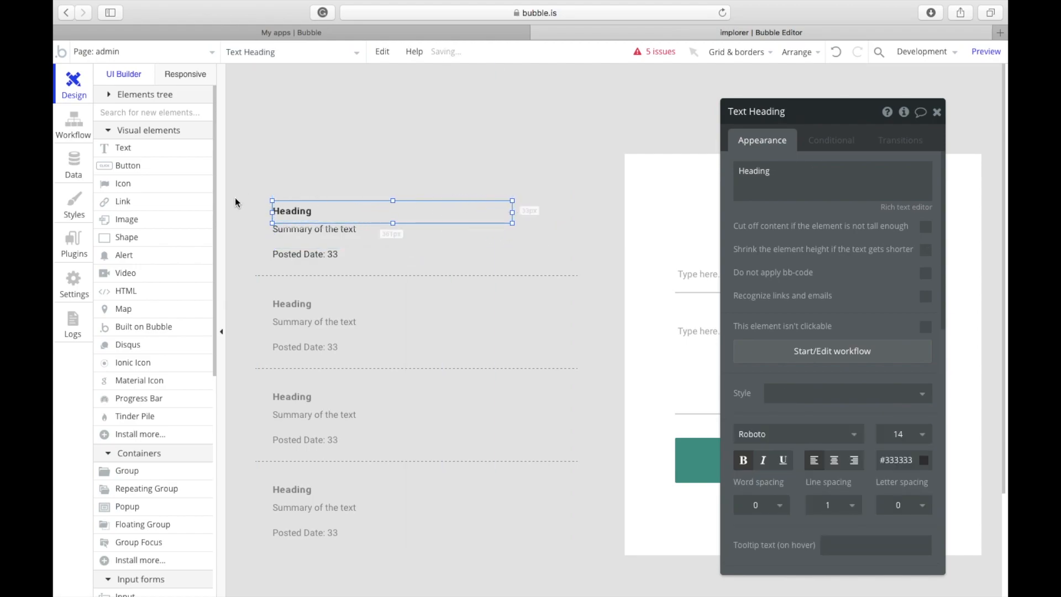
click(129, 184)
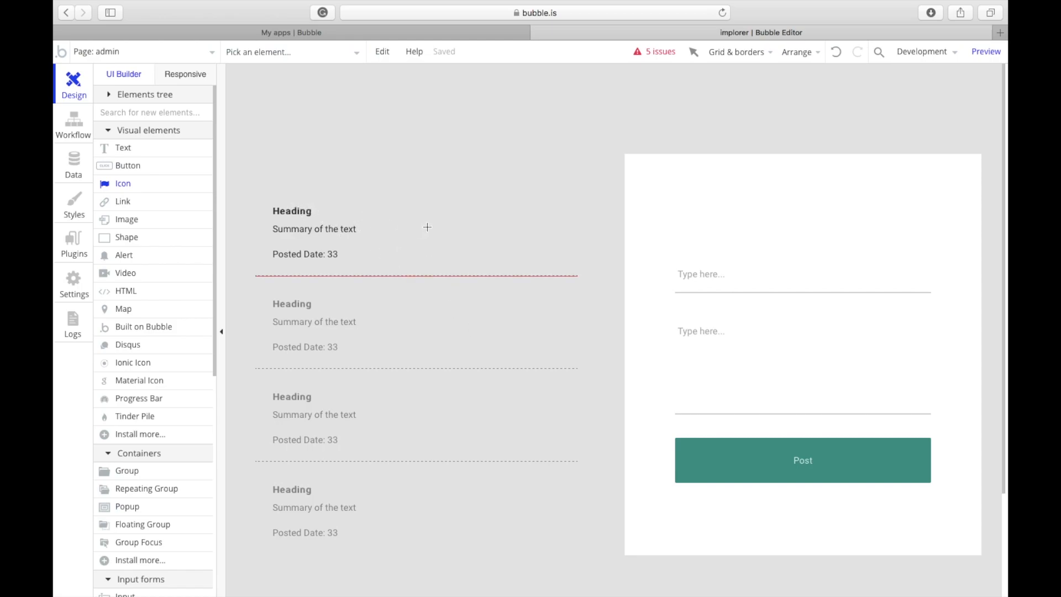
Step: Place an fa-edit pencil icon in the post cell, sized 18 × 18 px
click(494, 216)
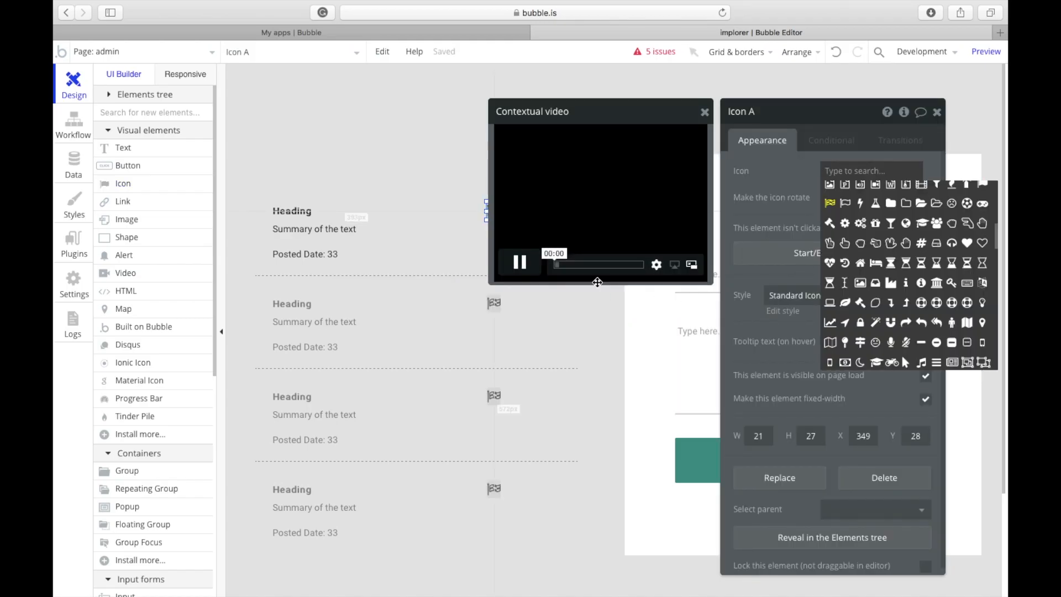
click(704, 113)
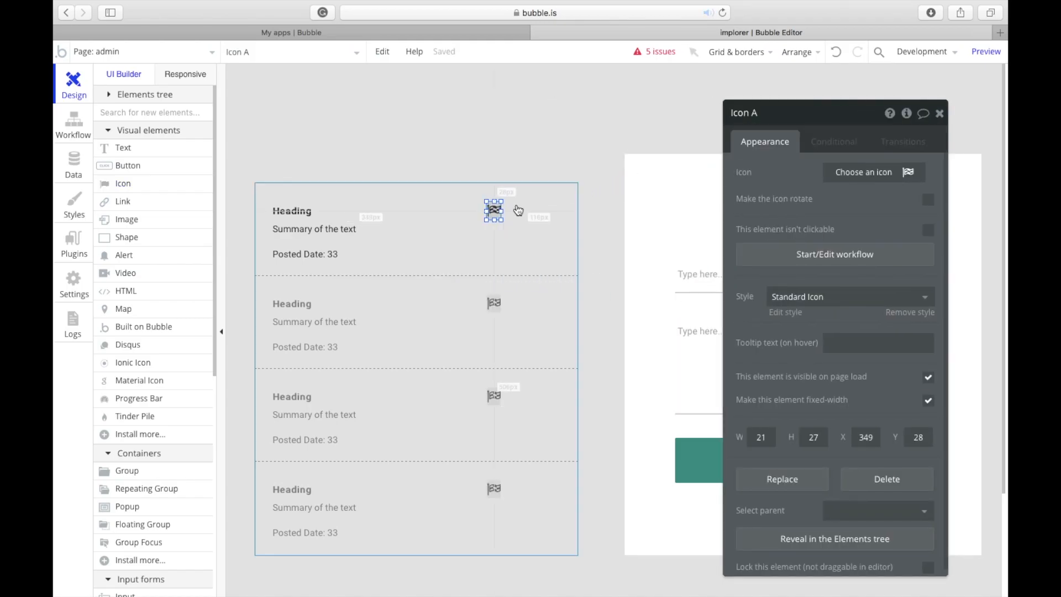
click(835, 172)
text(e)
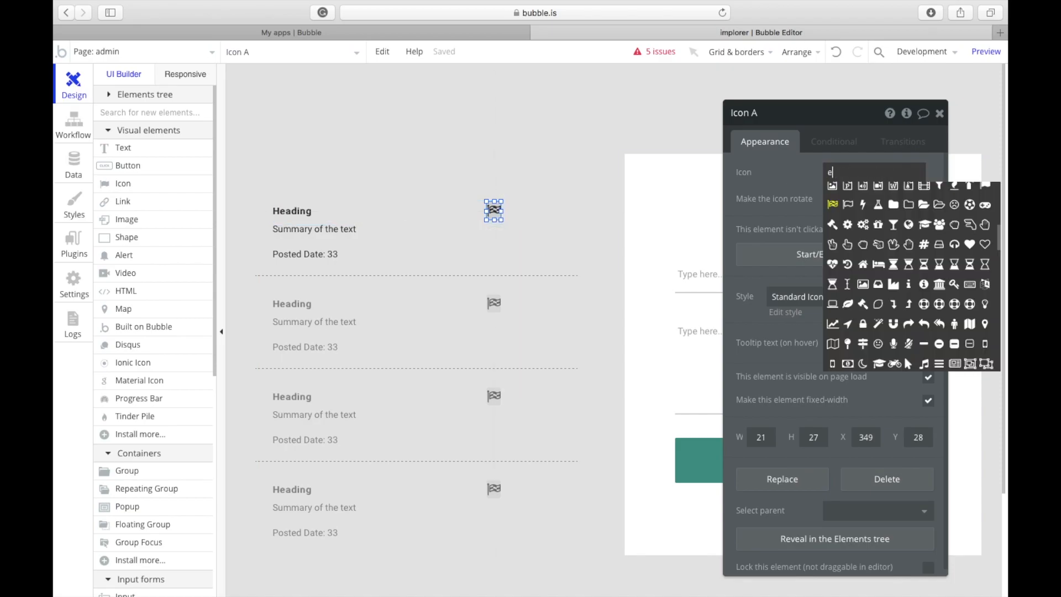
text(dit)
click(863, 193)
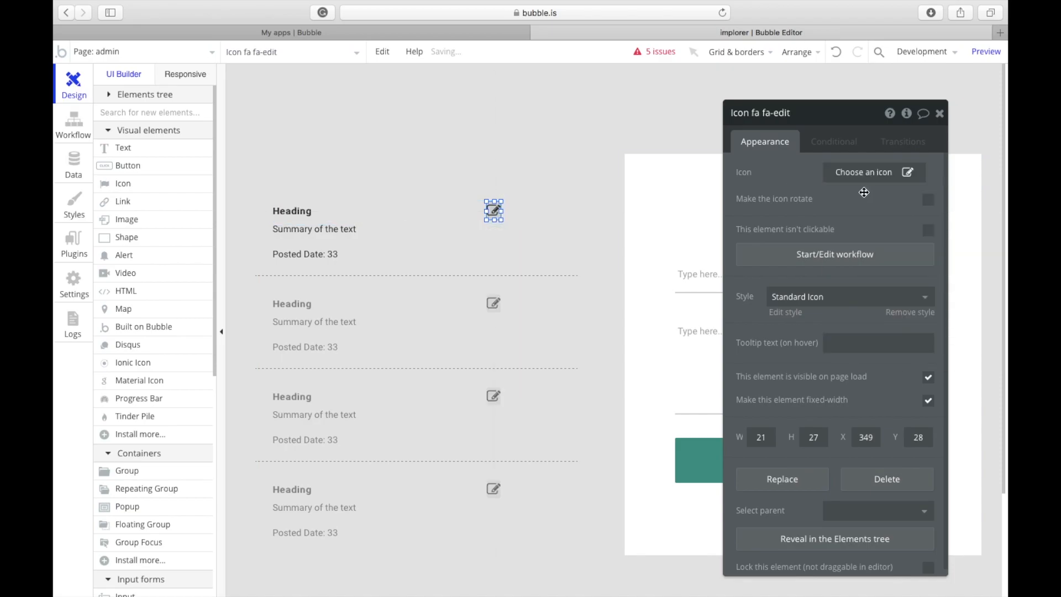
scroll(915, 389, down, 1)
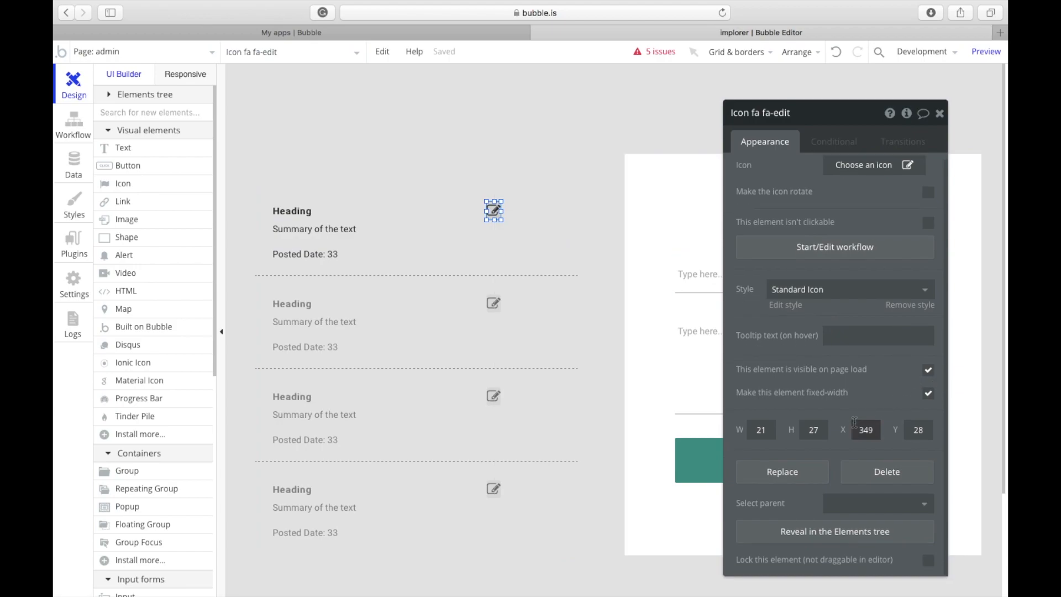
click(768, 430)
key(BackSpace)
key(BackSpace)
text(18)
key(Tab)
text(18)
drag(492, 209, 552, 210)
Step: Duplicate the edit icon and turn the copy into an fa-trash icon beside it
key(super+c)
key(super+v)
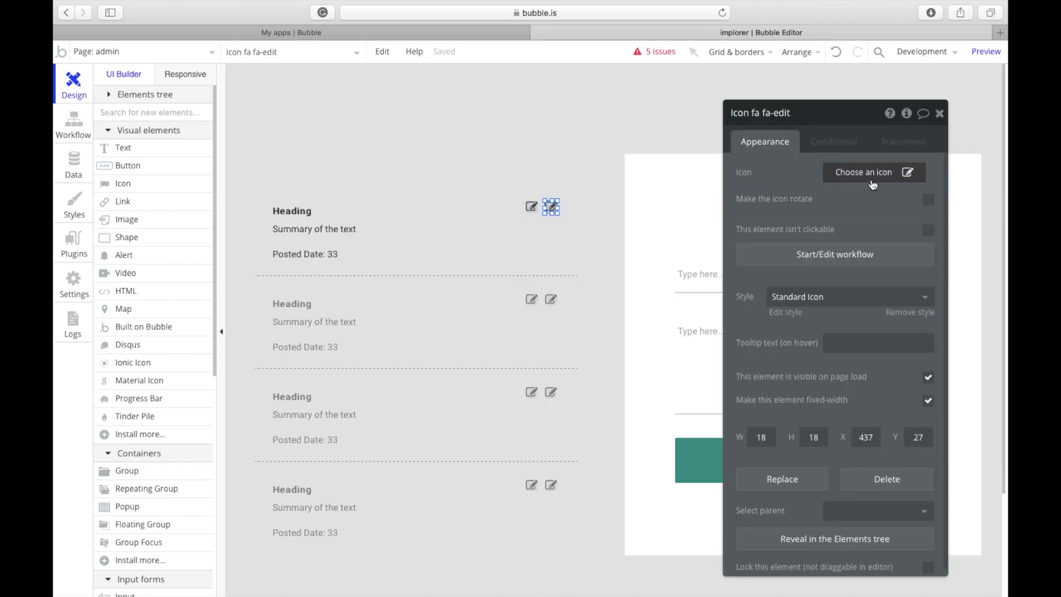
click(865, 174)
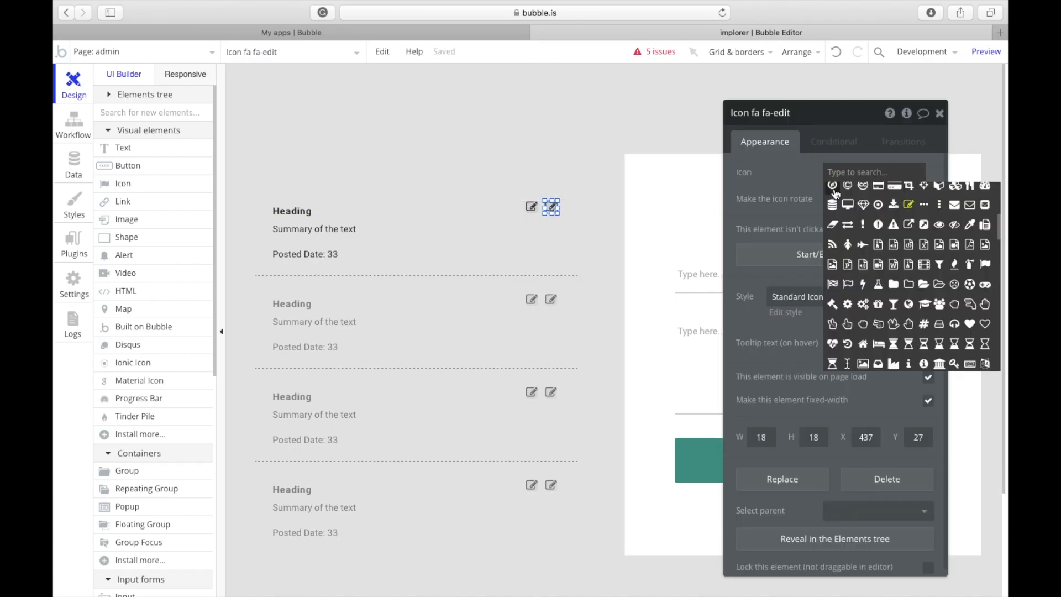
text(dee)
text(le)
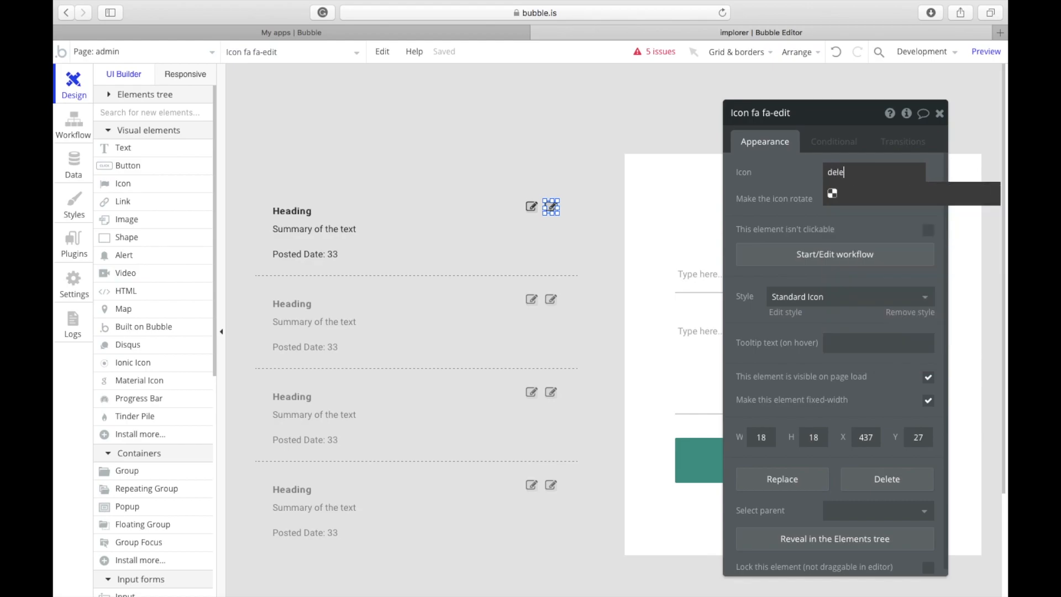
key(BackSpace)
key(BackSpace)
key(BackSpace)
key(BackSpace)
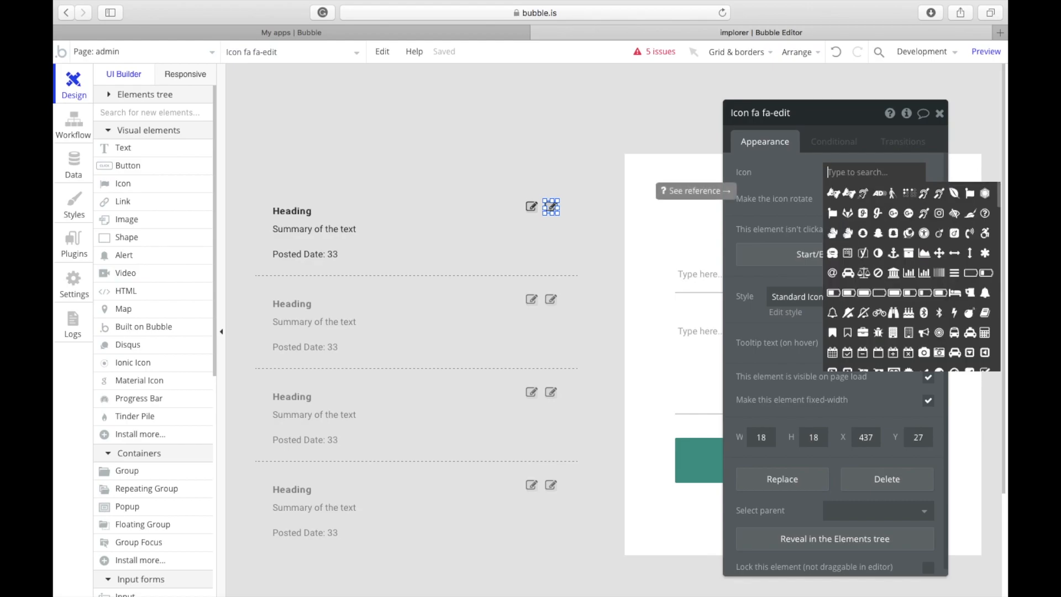
text(tra)
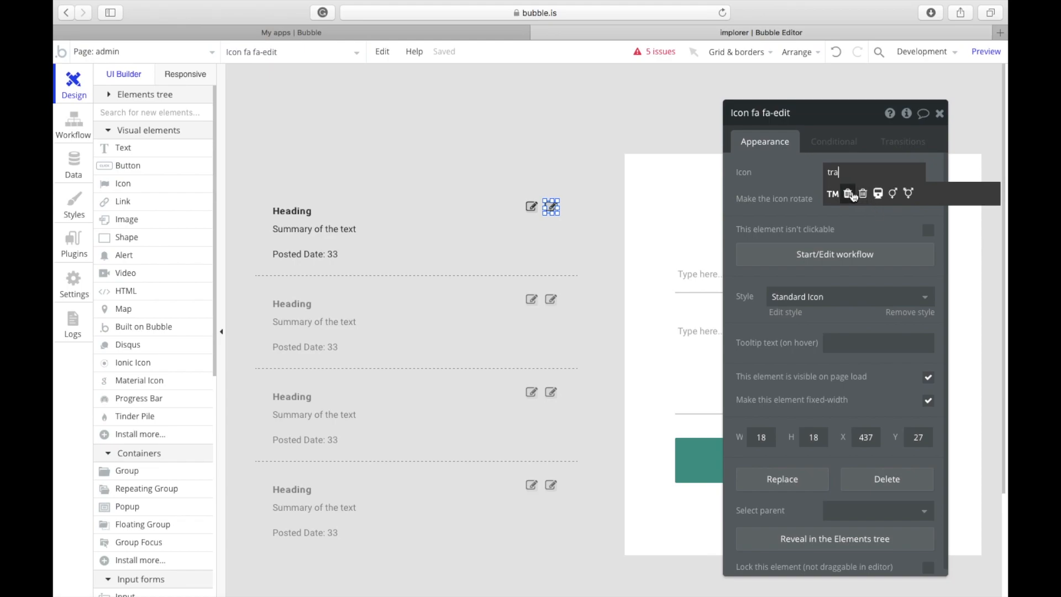
click(850, 195)
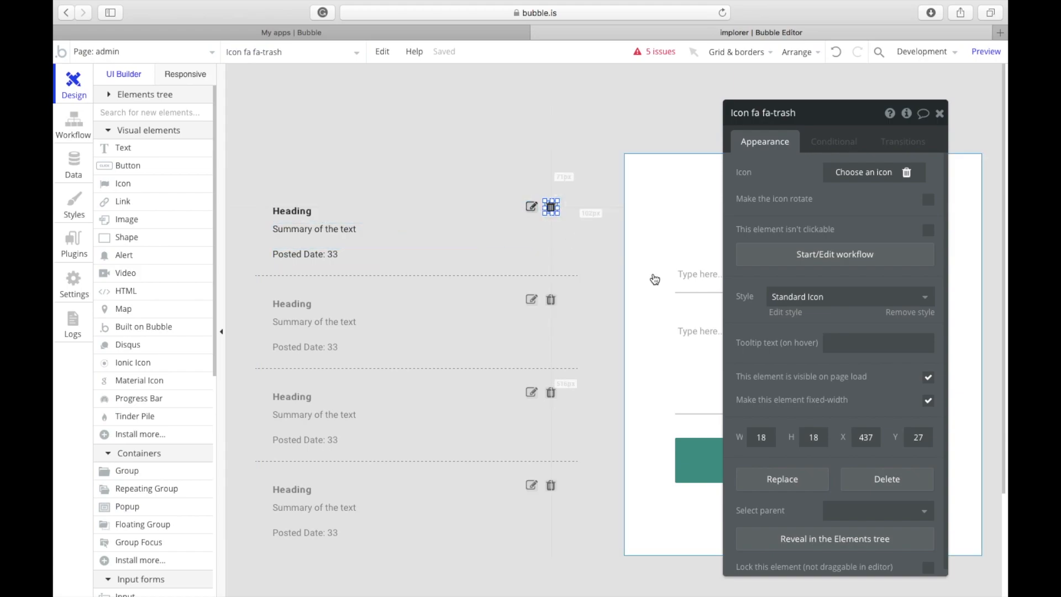
click(530, 209)
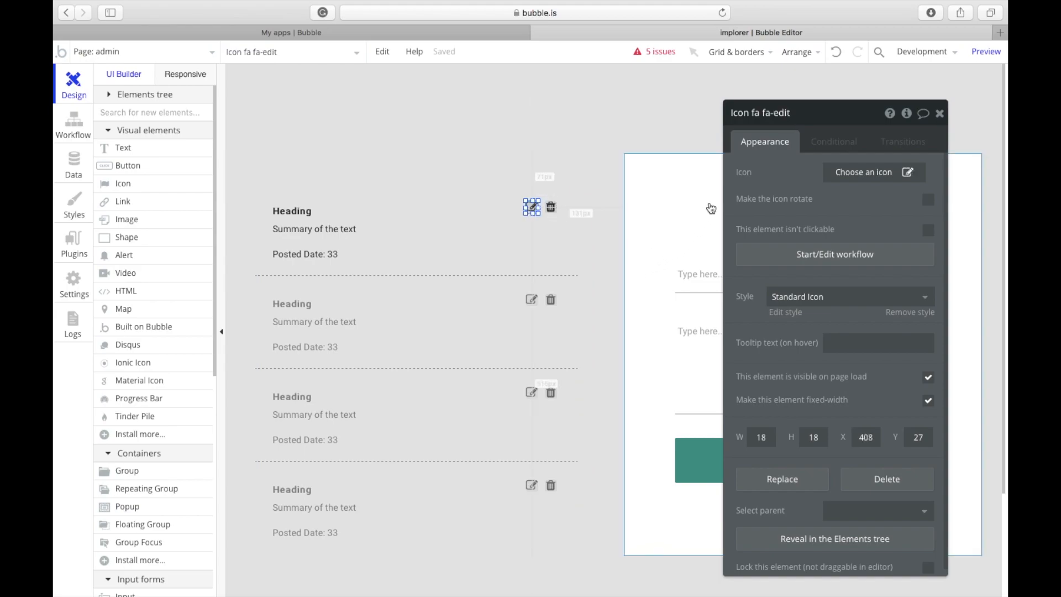
drag(761, 205, 434, 143)
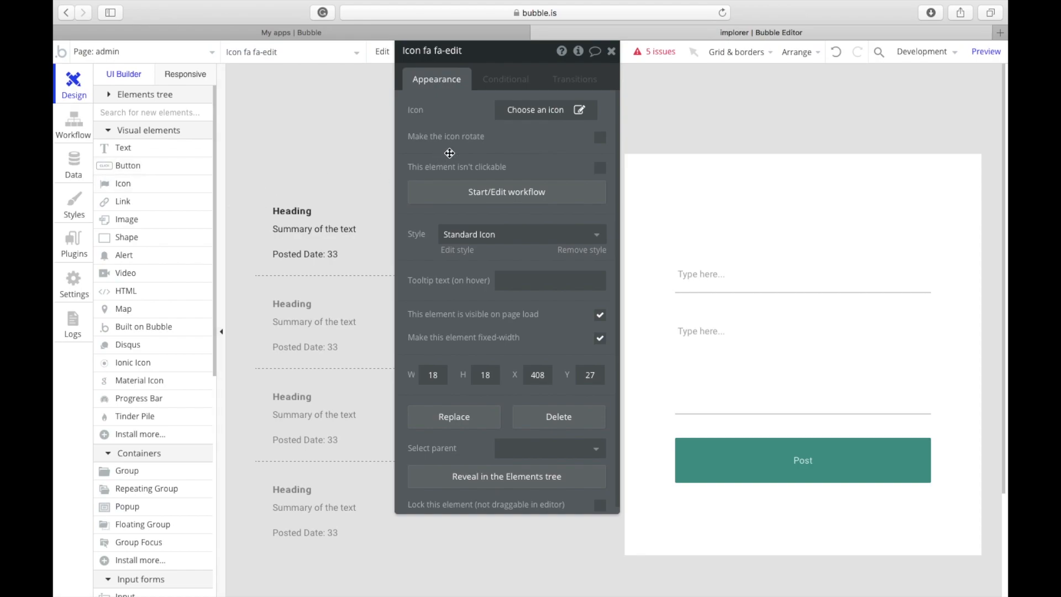
click(610, 51)
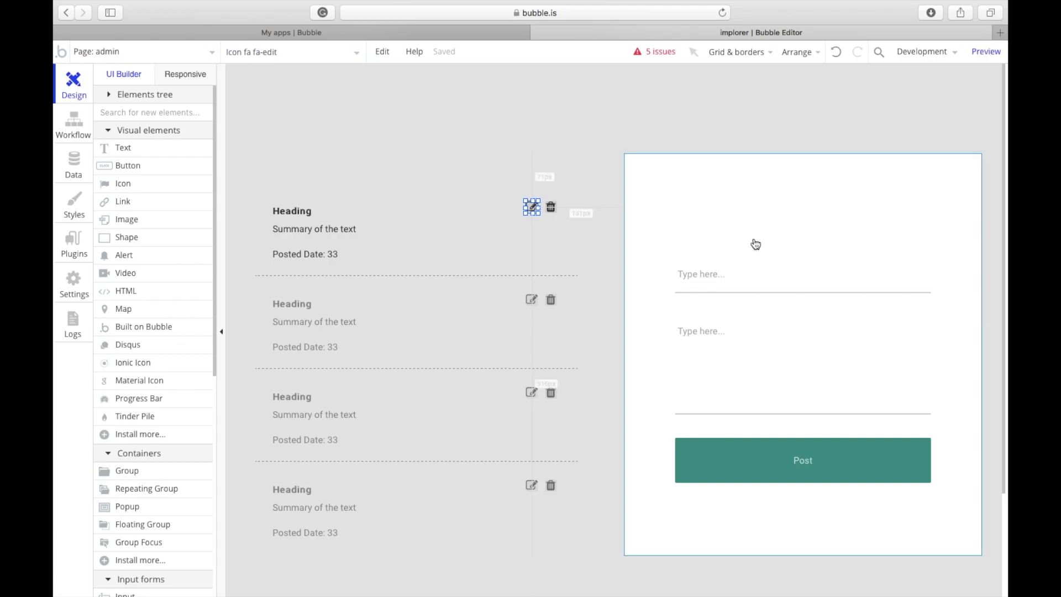
Step: Relabel the form's Post button to 'Save Changes'
double_click(757, 482)
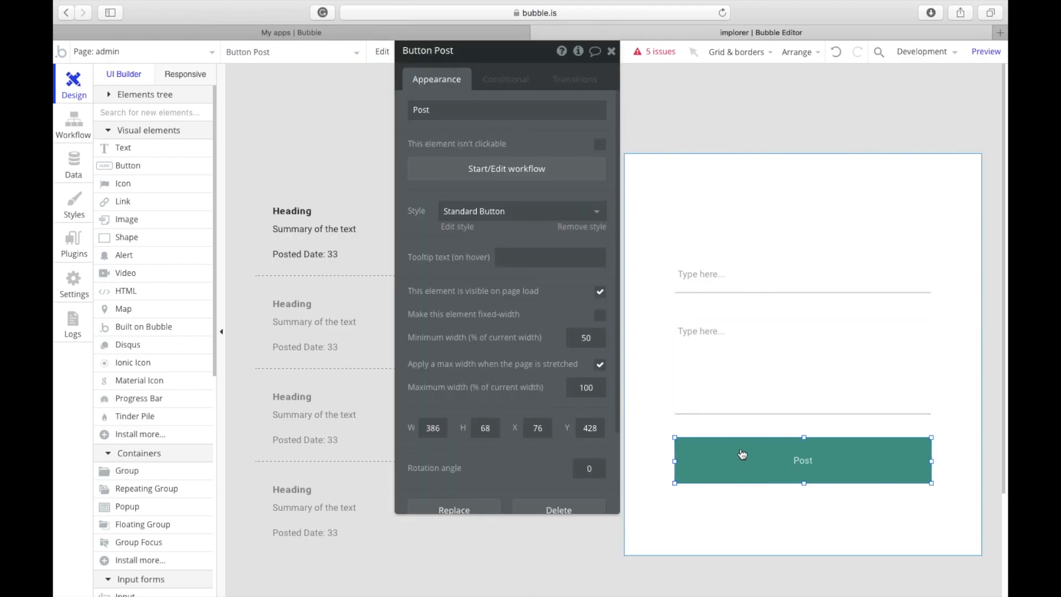
click(739, 431)
click(743, 456)
text(Save Changes)
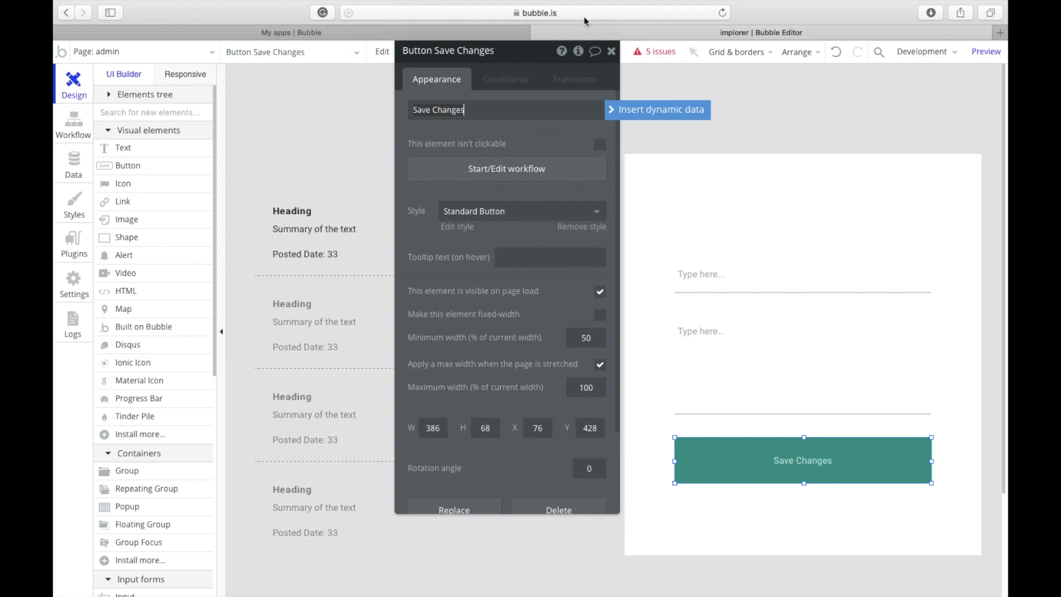
click(611, 52)
Step: Move the post list down and draw a 'New Post' button above it
drag(423, 325, 429, 365)
click(159, 174)
mouse_move(282, 164)
mouse_down()
mouse_move(383, 200)
mouse_move(344, 191)
mouse_move(400, 186)
mouse_up()
double_click(354, 187)
text(New Post)
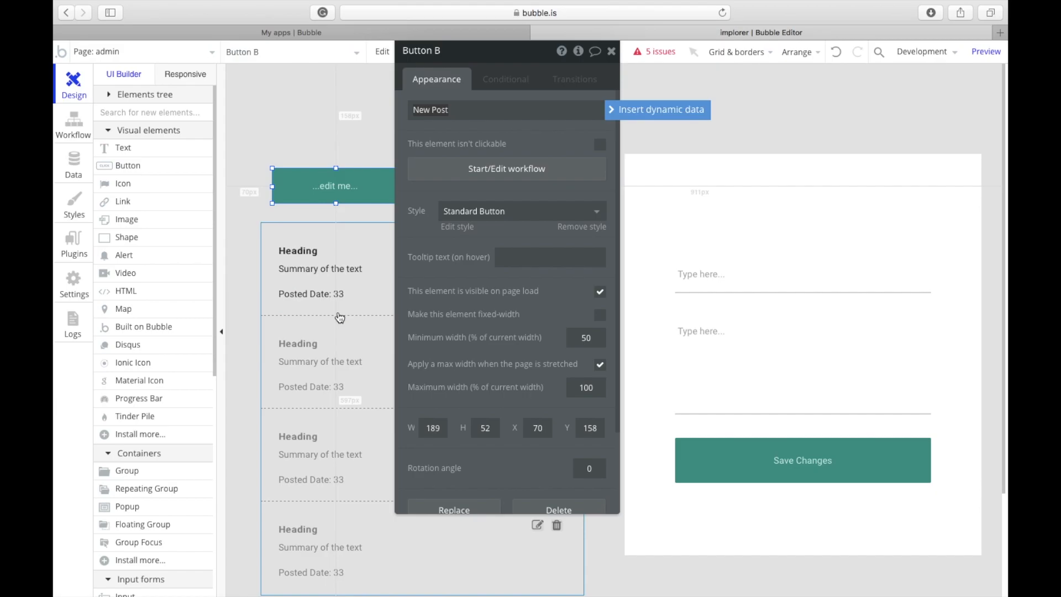
Step: Align New Post with the list, widen it to the full 486 px width, and apply Info Button style
click(338, 310)
click(341, 181)
drag(341, 181, 326, 184)
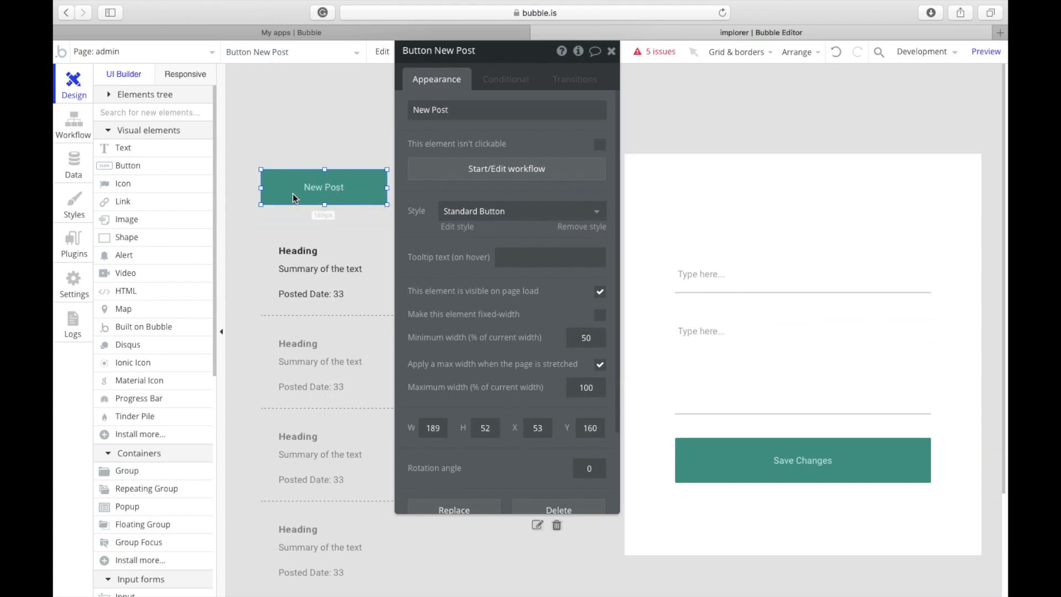
drag(311, 187, 312, 172)
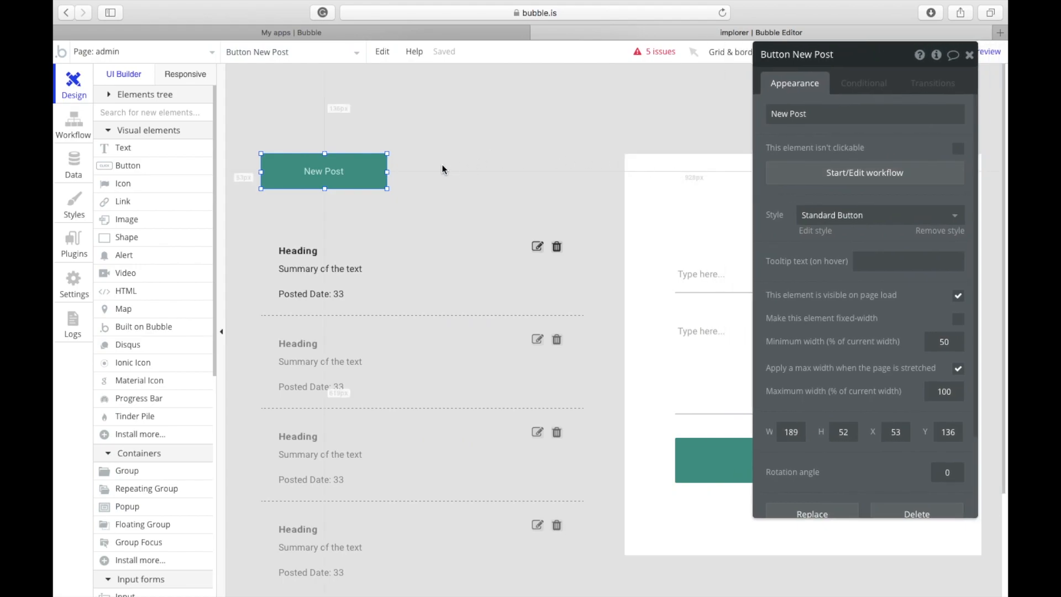
drag(388, 172, 586, 172)
click(813, 222)
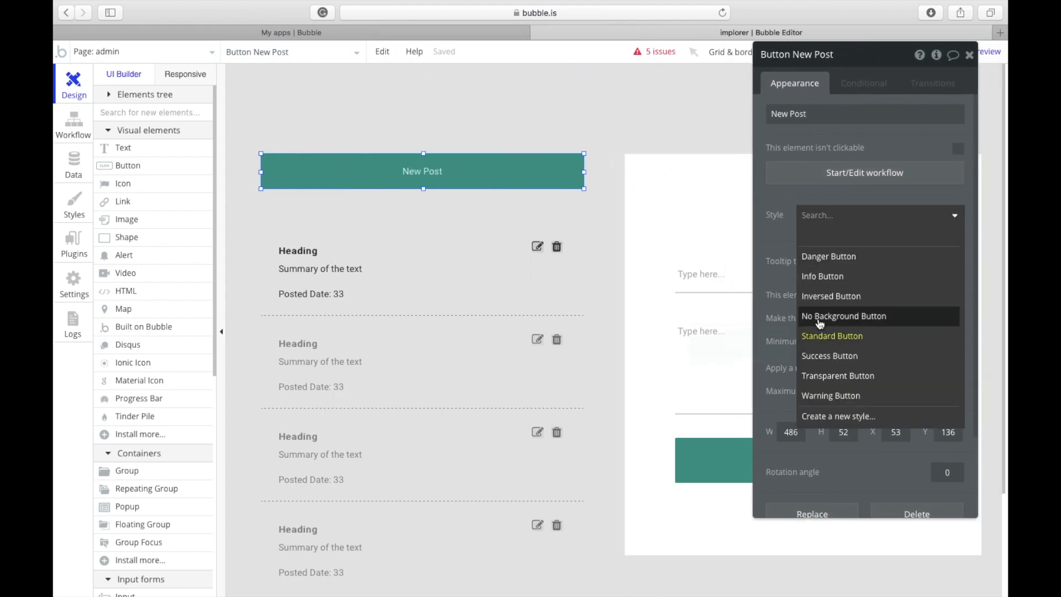
click(824, 276)
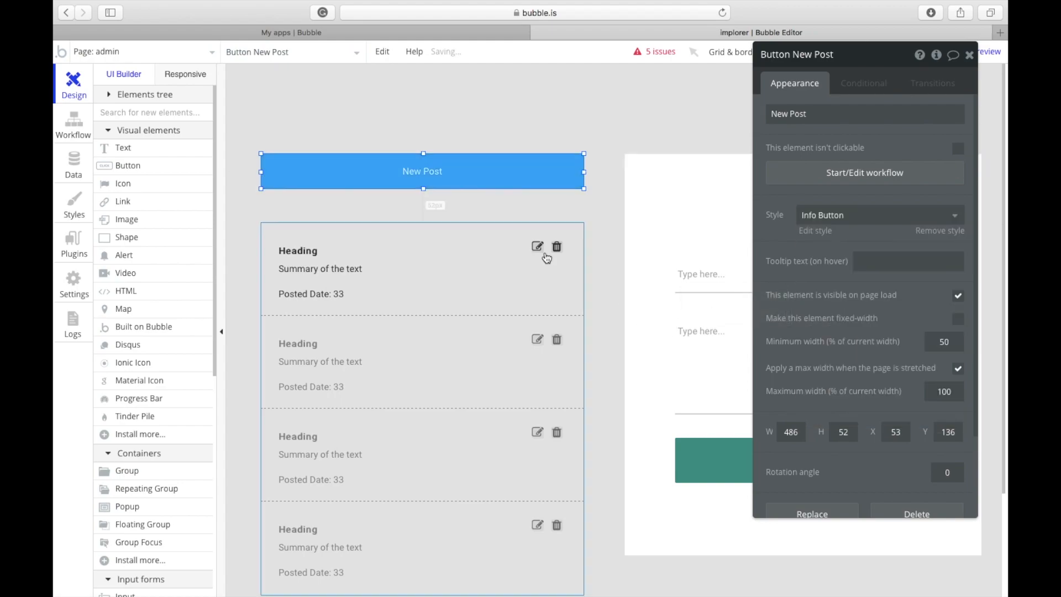
click(592, 255)
click(448, 326)
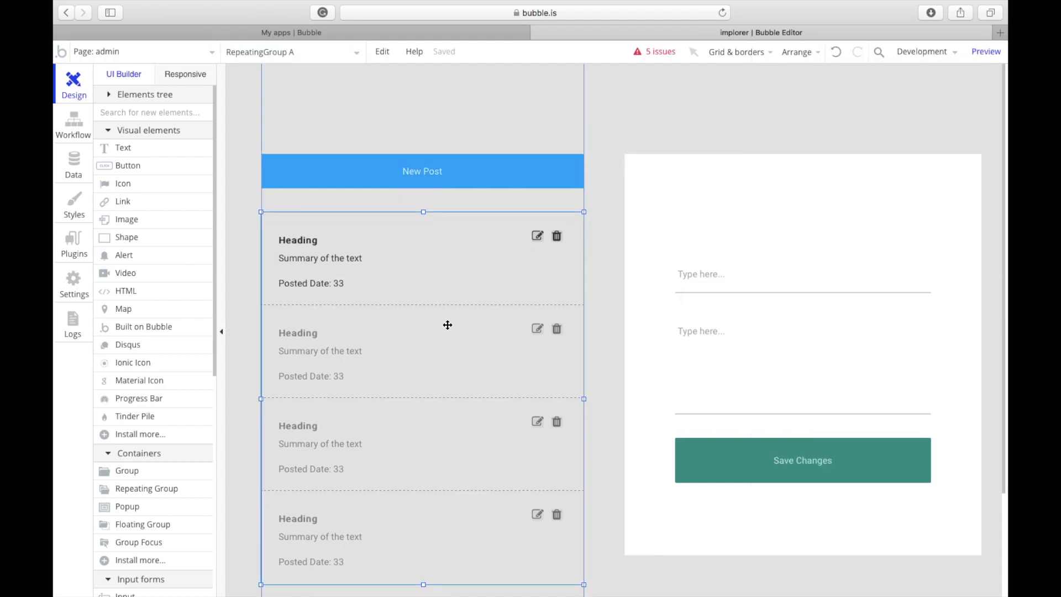
Step: Extend the edit form group's bottom edge downward
click(448, 325)
click(703, 494)
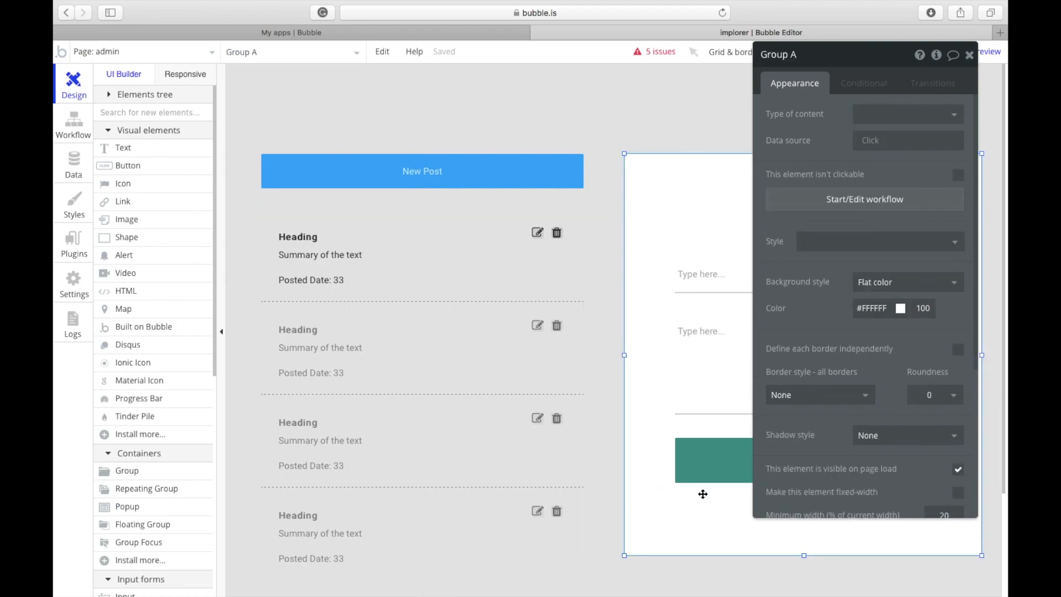
drag(803, 559, 805, 584)
click(558, 567)
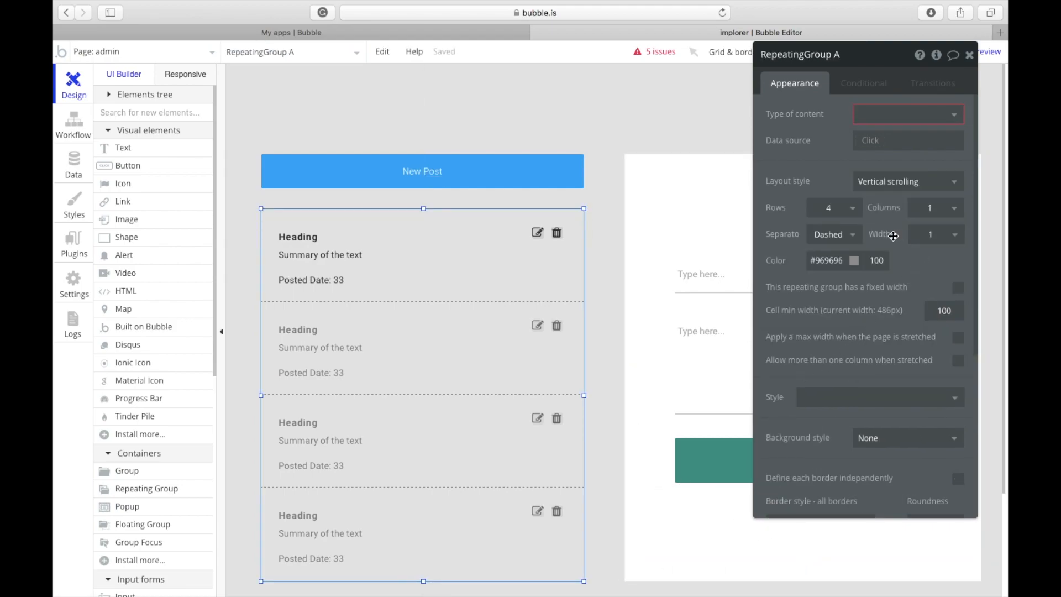
Step: Try separator colour and border settings on the post list, ending with no border
click(844, 261)
drag(809, 311, 778, 310)
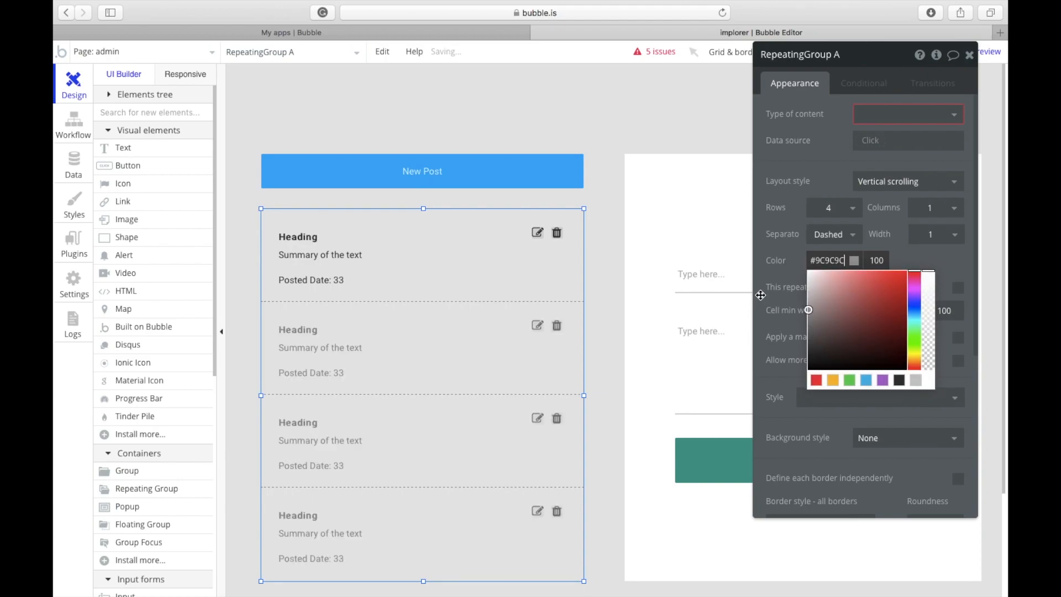
click(895, 250)
scroll(879, 294, down, 5)
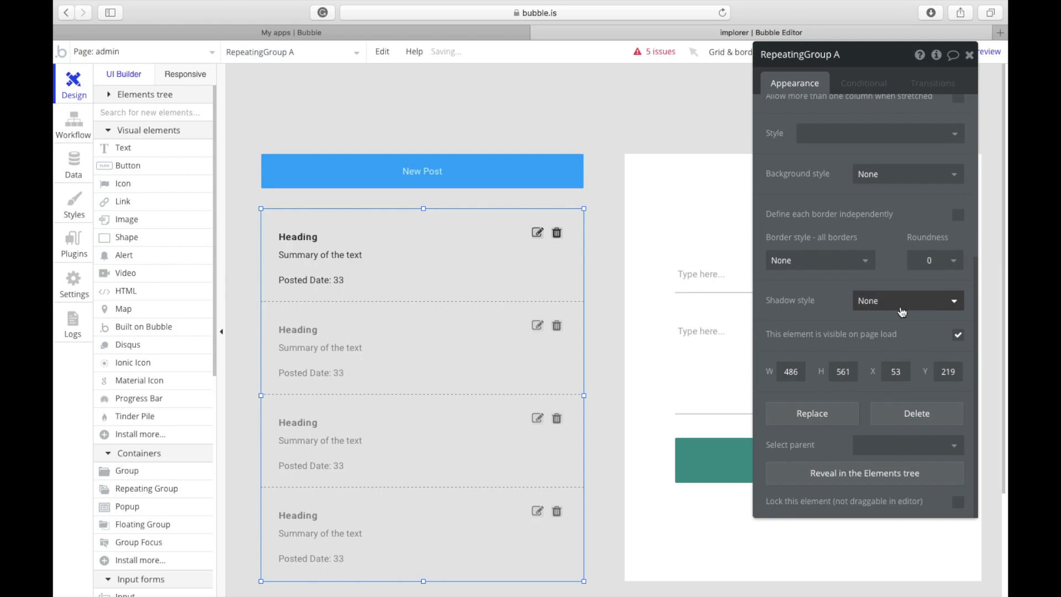
click(835, 268)
click(813, 304)
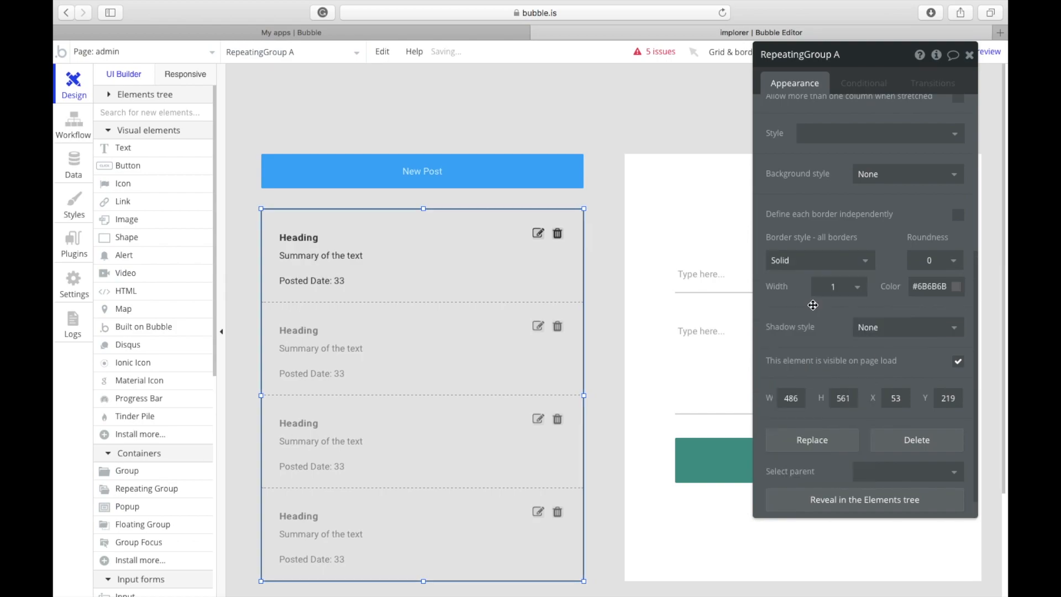
click(930, 293)
drag(880, 349, 833, 309)
click(824, 270)
click(819, 280)
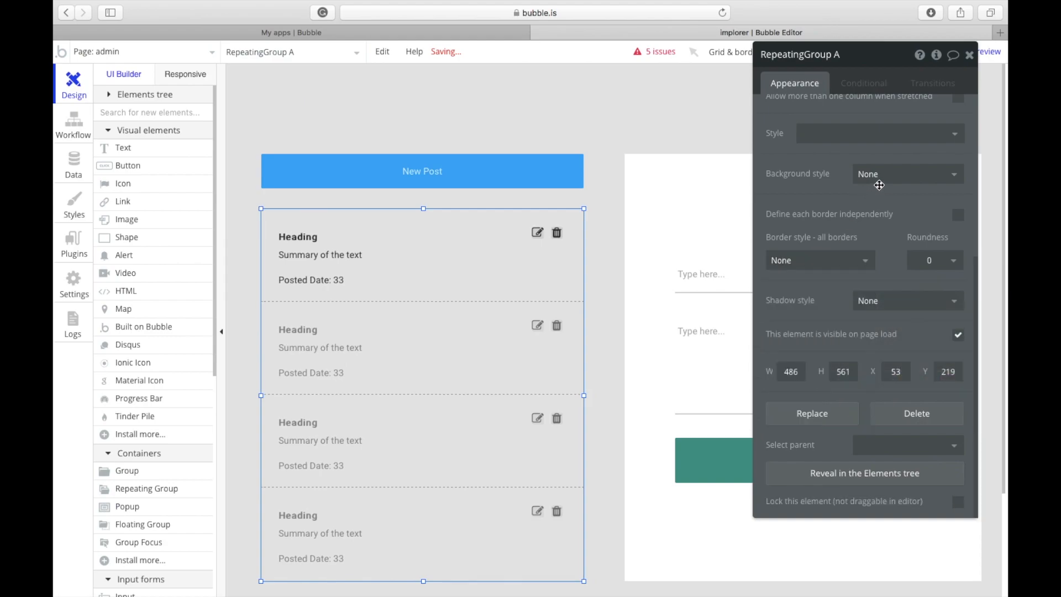
Step: Give the post list a flat-colour off-white background (#FCFCFC)
click(907, 174)
click(880, 215)
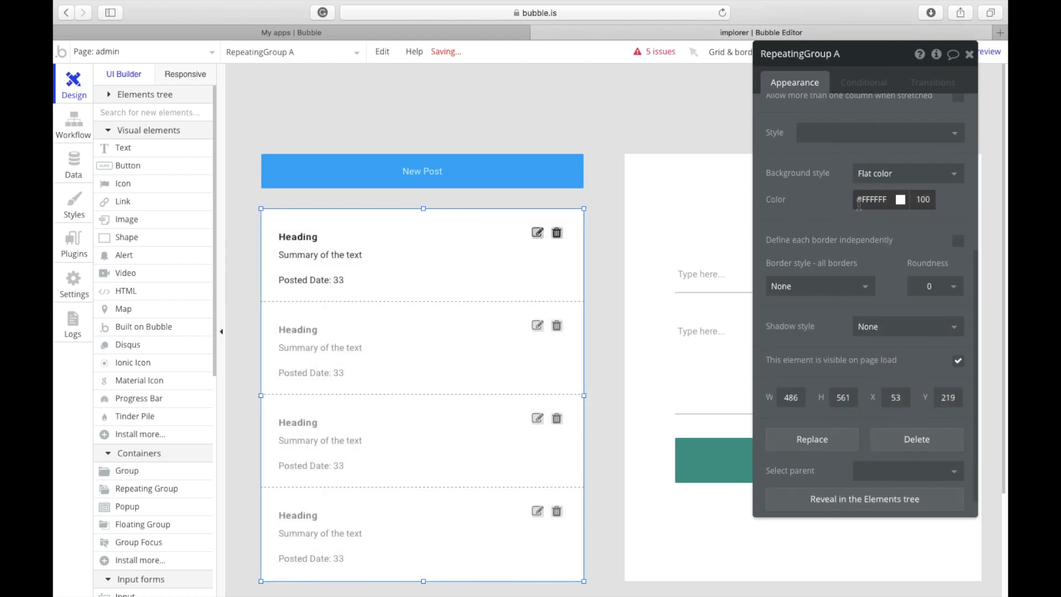
click(610, 261)
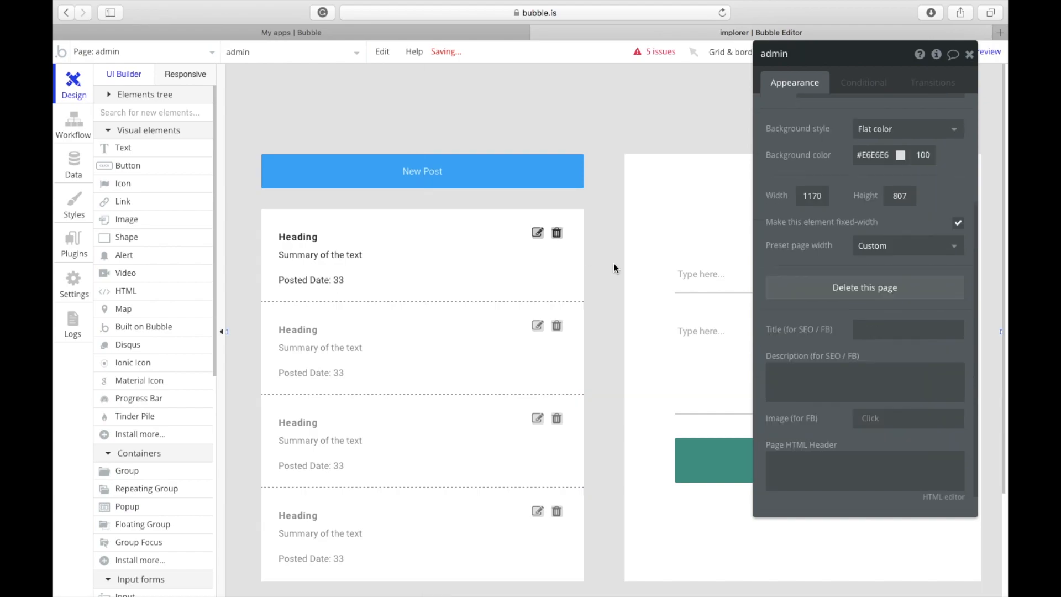
click(572, 252)
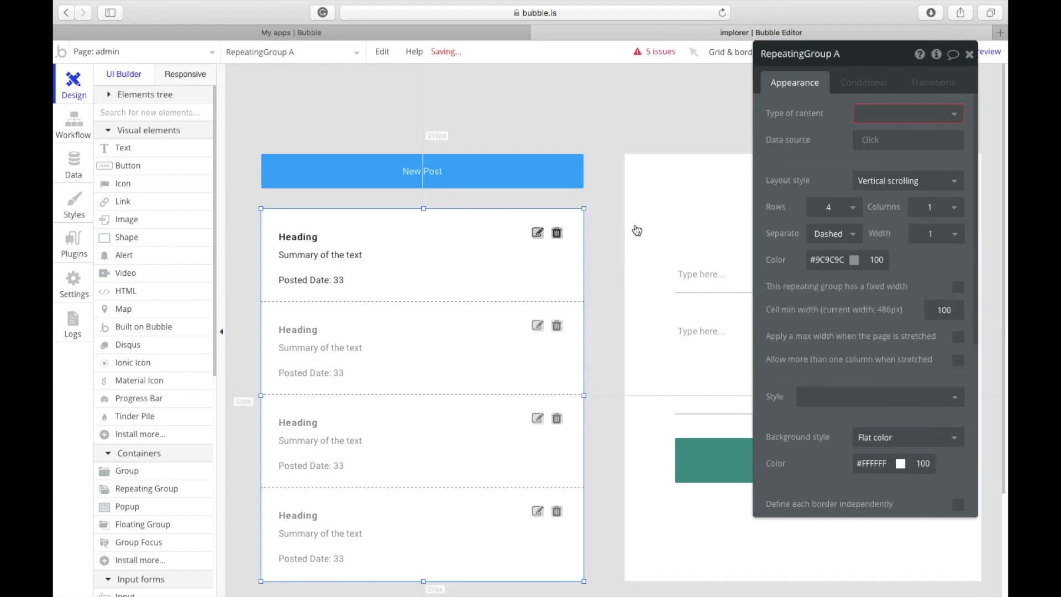
scroll(863, 365, down, 5)
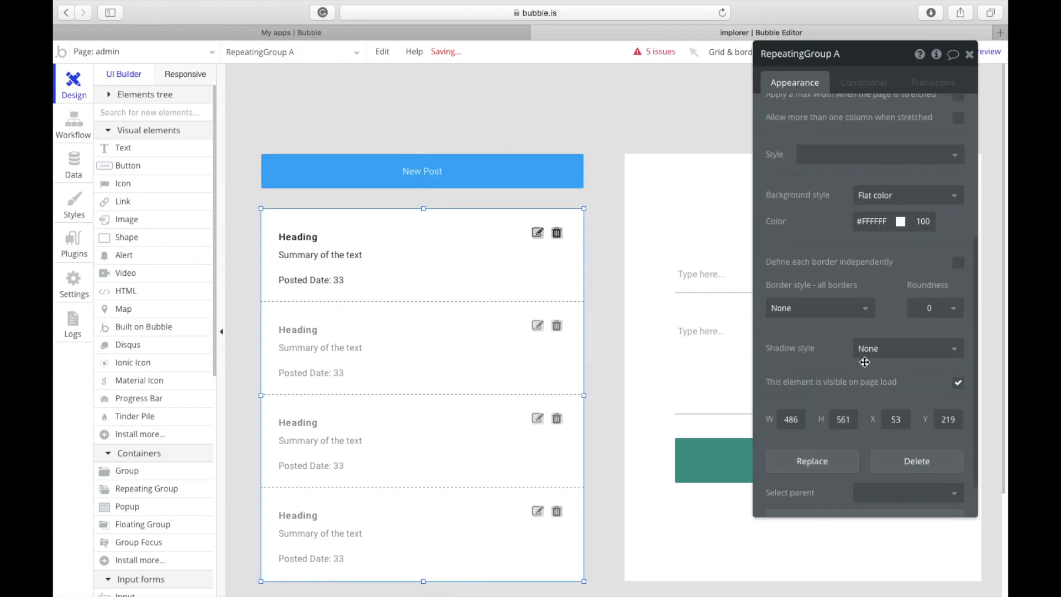
click(872, 221)
drag(862, 261, 825, 236)
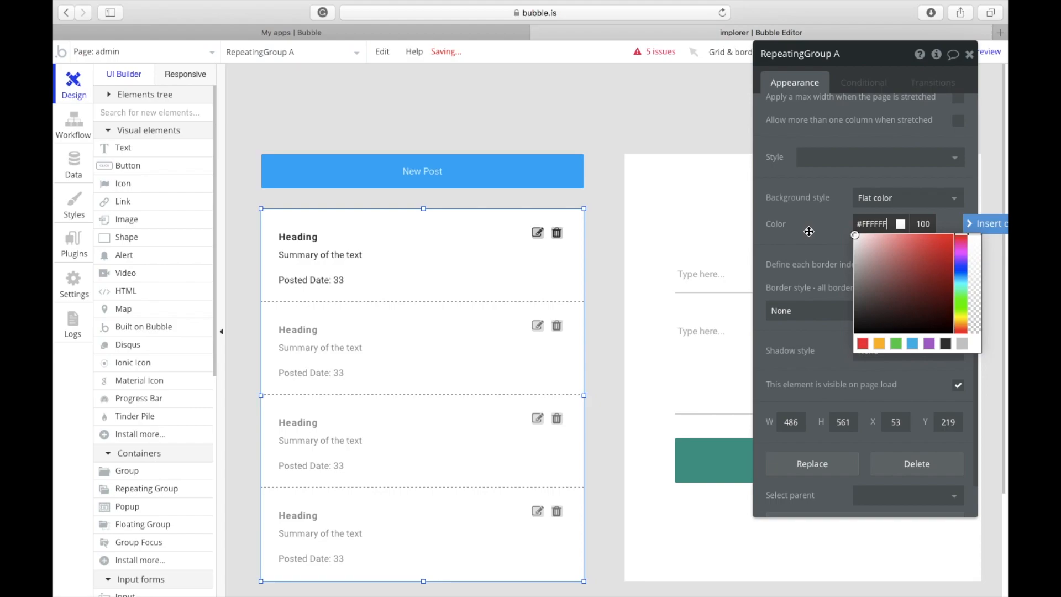
click(608, 308)
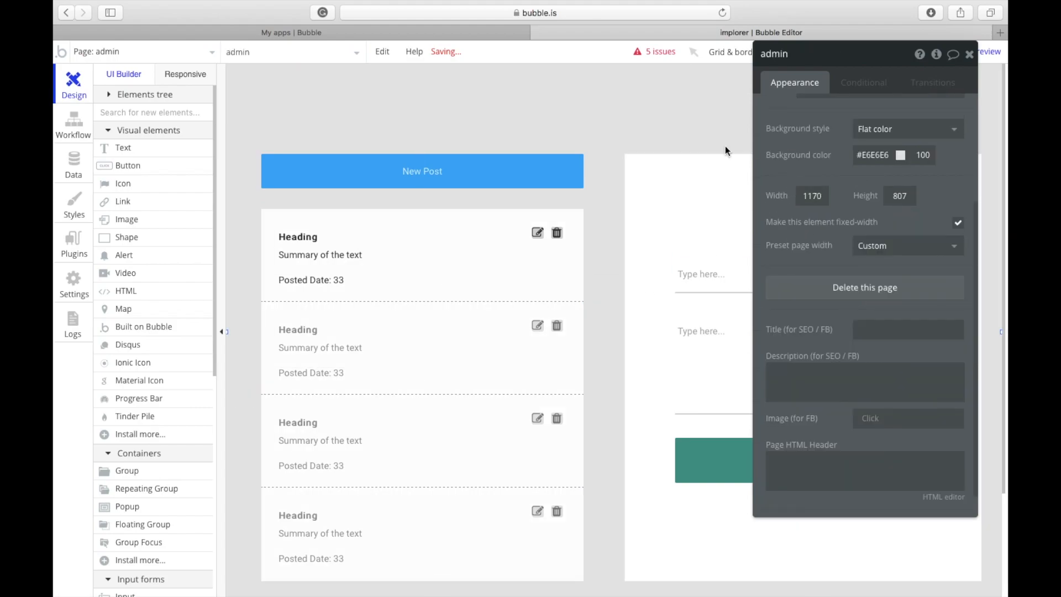
click(550, 281)
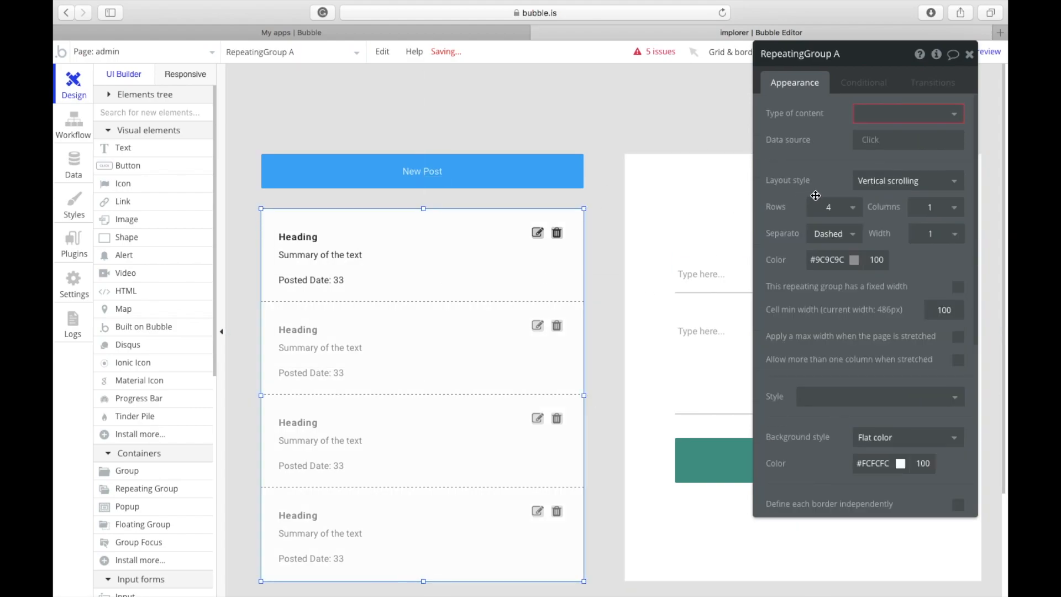
Step: Make the cell separators solid #E6E6E6 lines
click(834, 233)
click(830, 264)
click(829, 264)
click(809, 281)
click(880, 260)
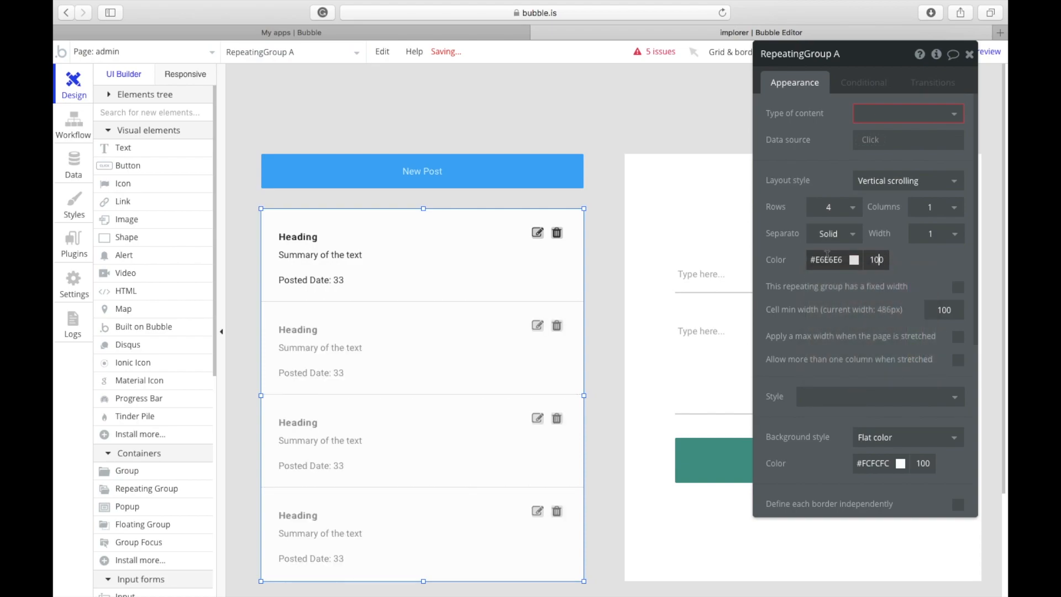
click(826, 260)
click(899, 307)
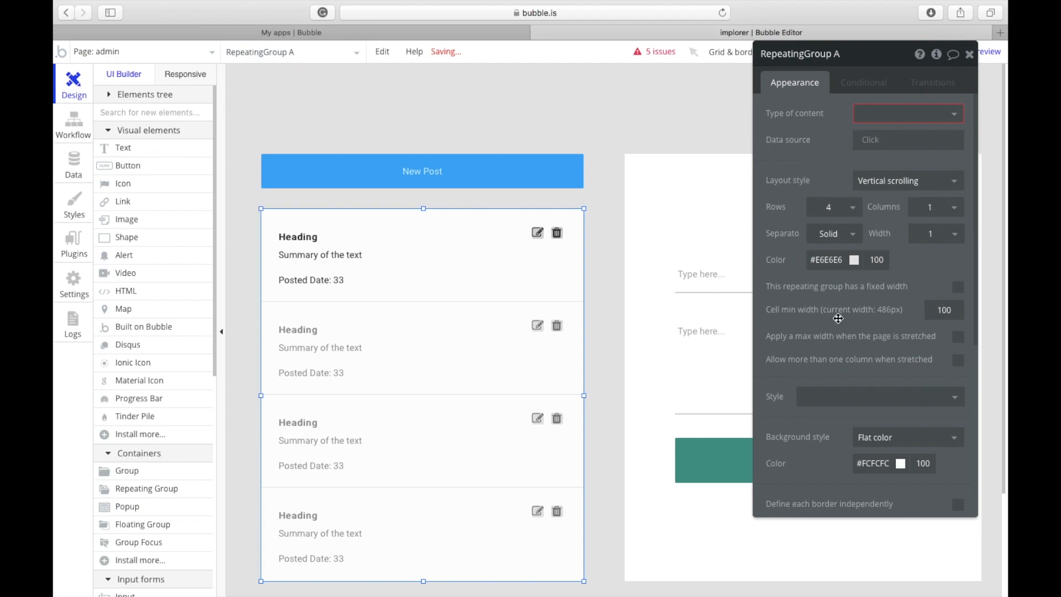
Step: Give the post list a 1 px solid #E6E6E6 border
scroll(884, 331, down, 10)
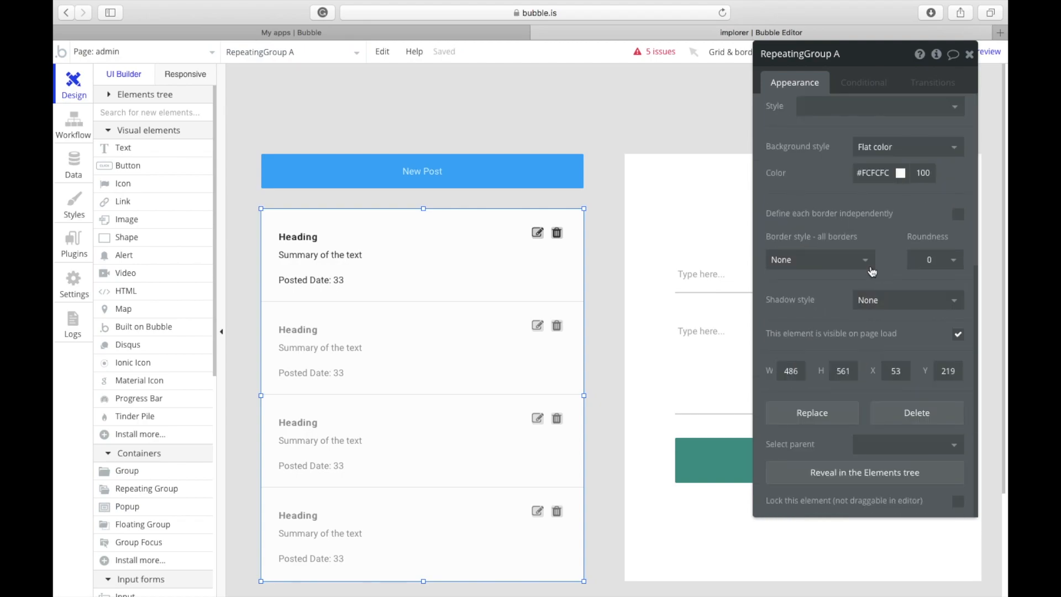
click(862, 258)
click(829, 300)
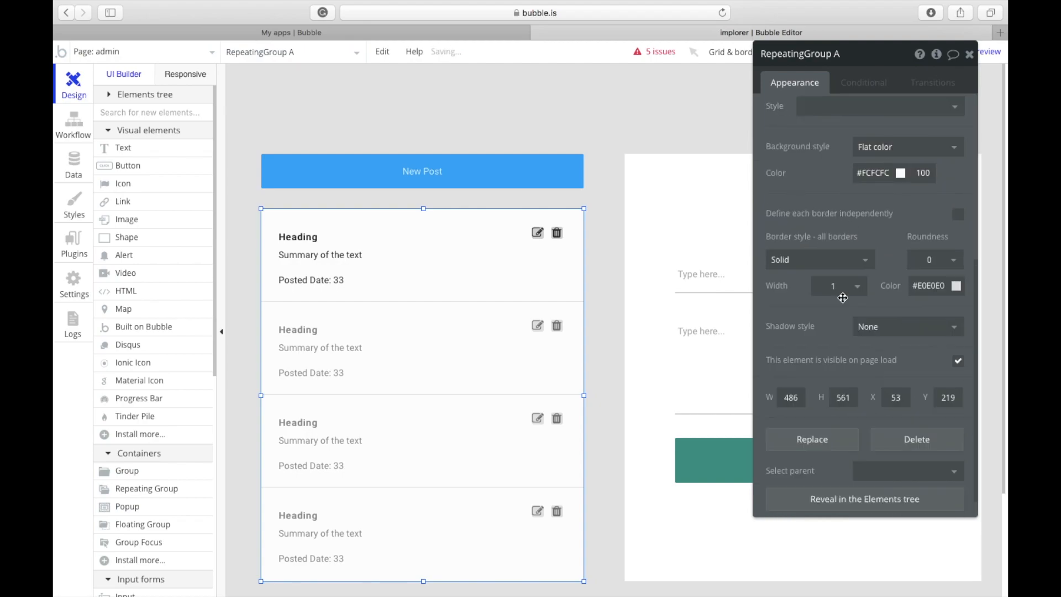
click(912, 286)
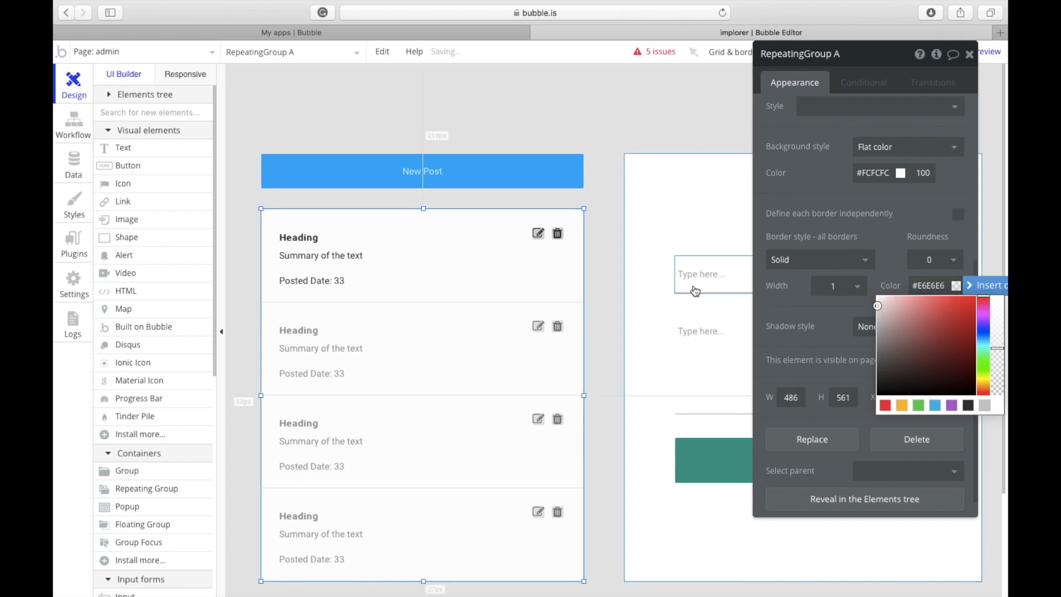
click(629, 290)
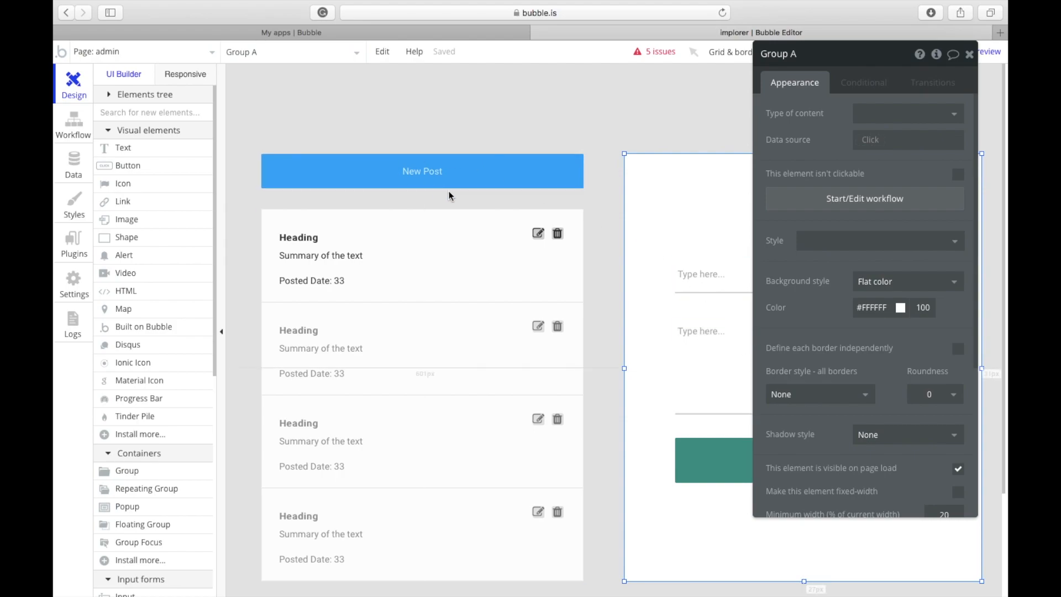
Step: Add an 'Awesome CMS!' Heading 1 title above the list, left-aligned with it and widened
click(132, 152)
mouse_move(434, 81)
mouse_down()
mouse_move(532, 122)
mouse_move(735, 158)
mouse_move(714, 129)
mouse_up()
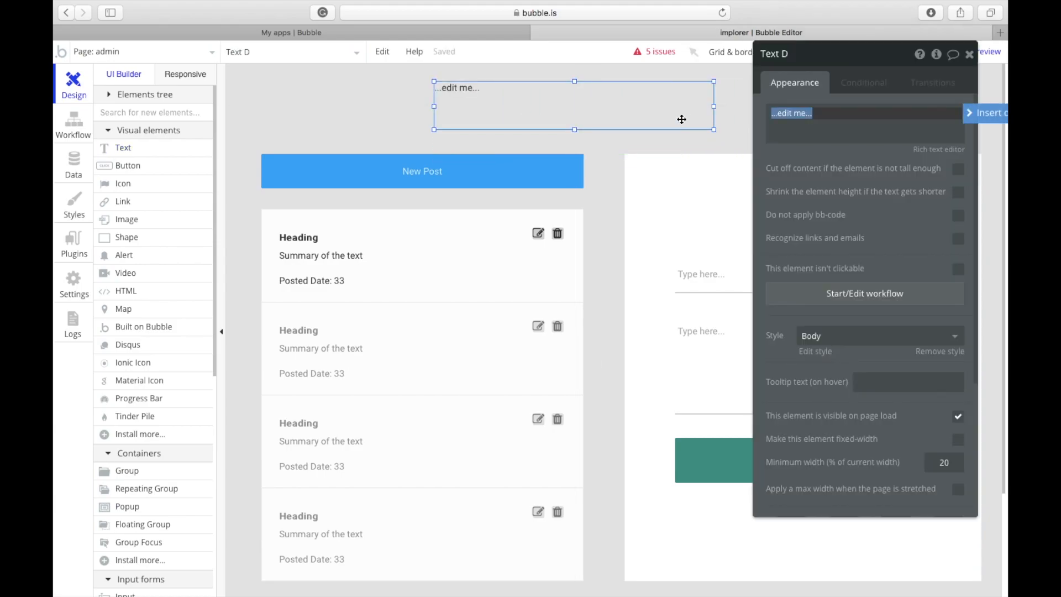
text(Awesome)
key(BackSpace)
key(BackSpace)
text(me CMS!)
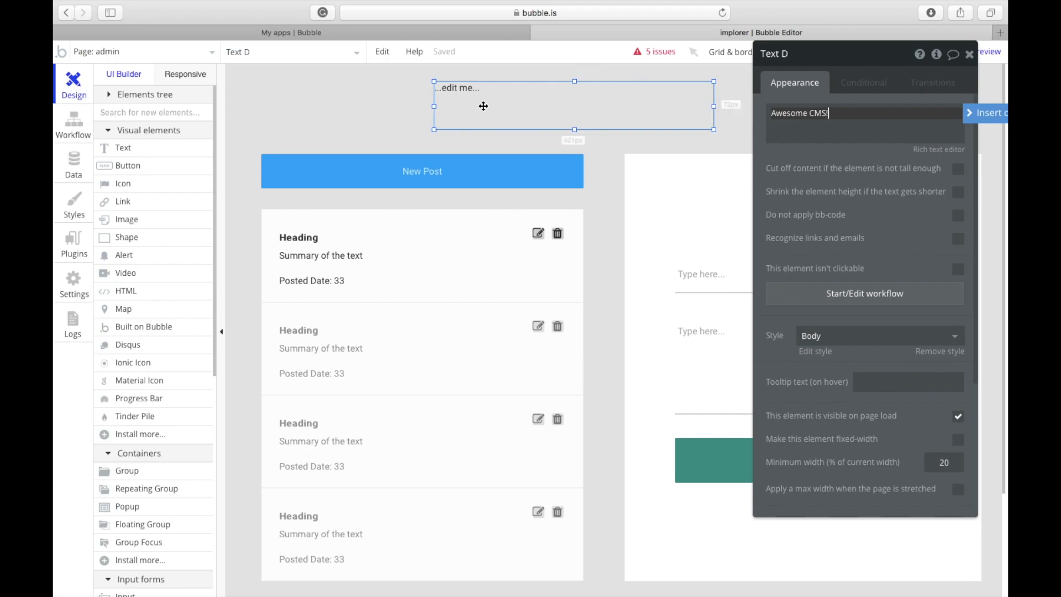
click(818, 335)
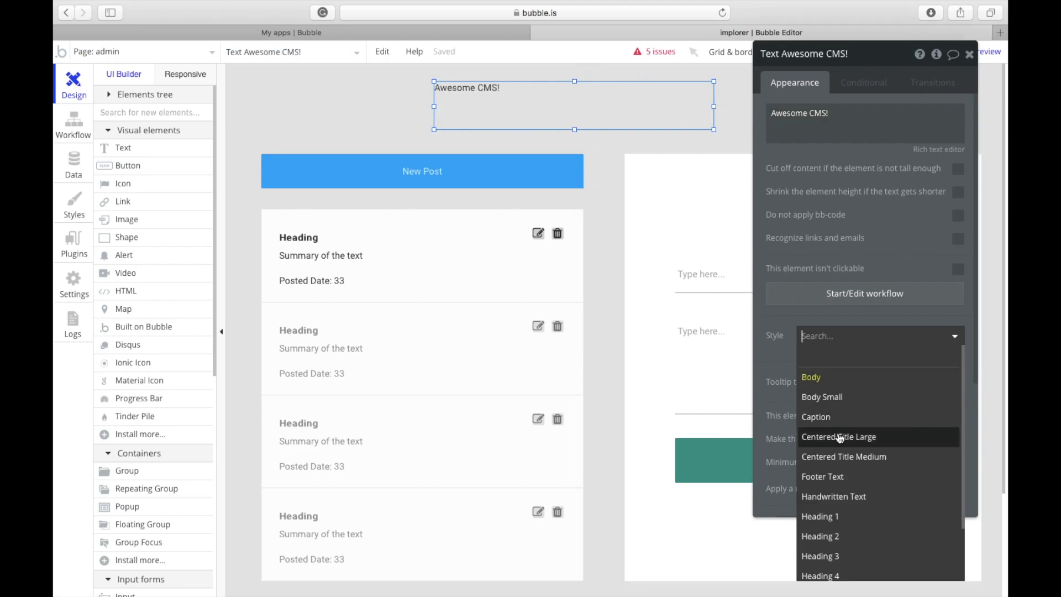
click(854, 516)
drag(486, 105, 339, 102)
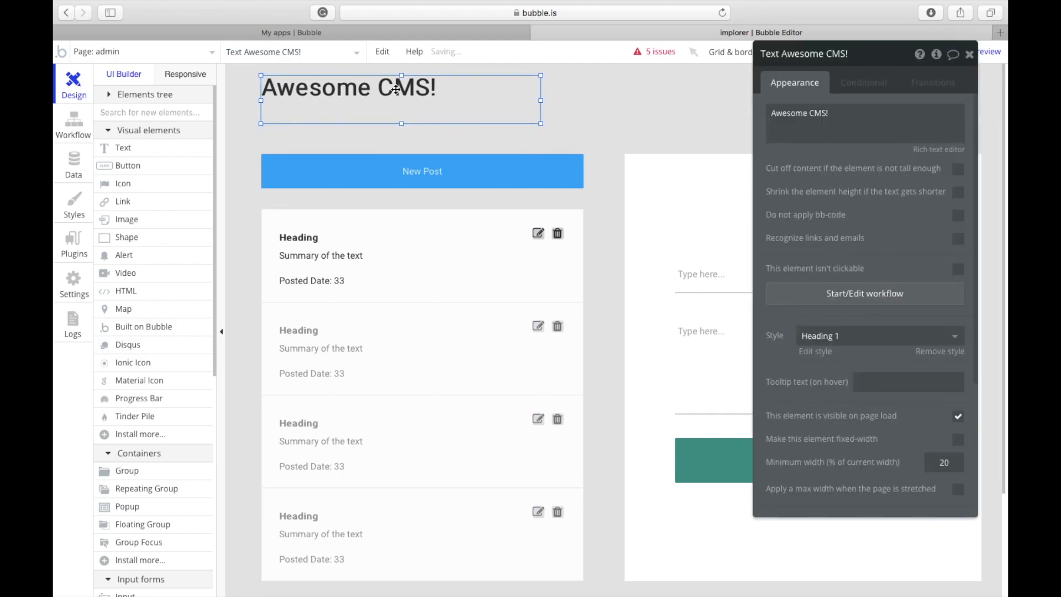
drag(544, 101, 584, 101)
click(642, 121)
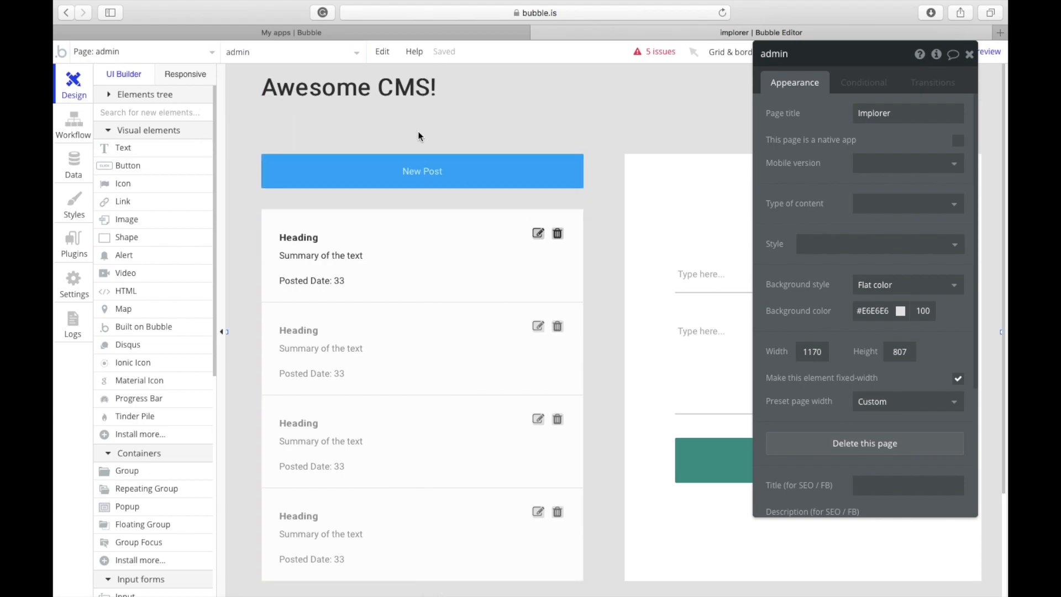
Step: Check the page list, stay on the admin page, and switch to the Data tab
scroll(601, 412, down, 3)
scroll(602, 411, up, 2)
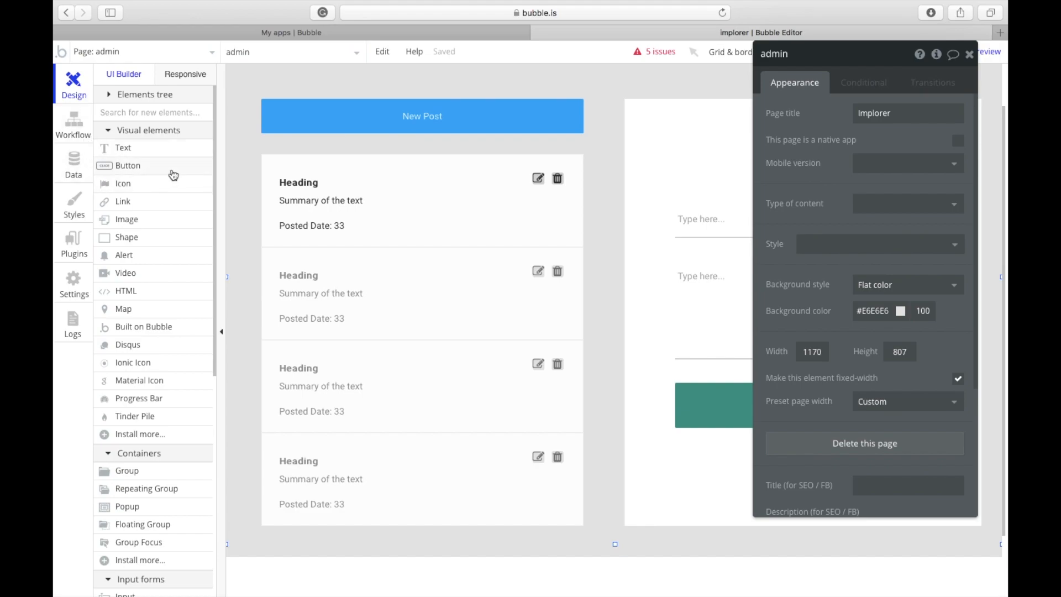
scroll(393, 323, up, 1)
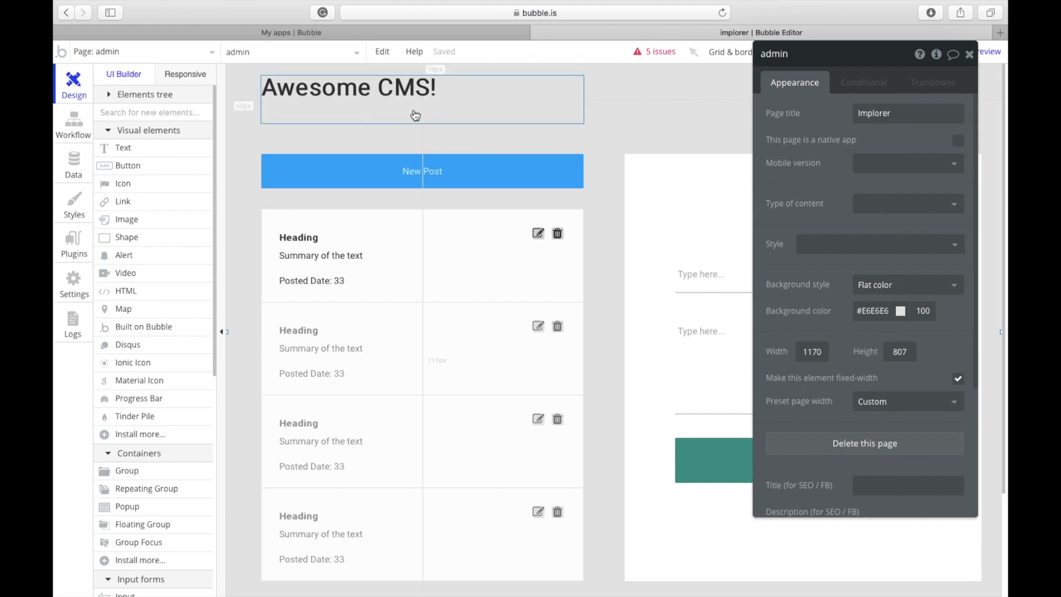
click(156, 54)
mouse_move(221, 105)
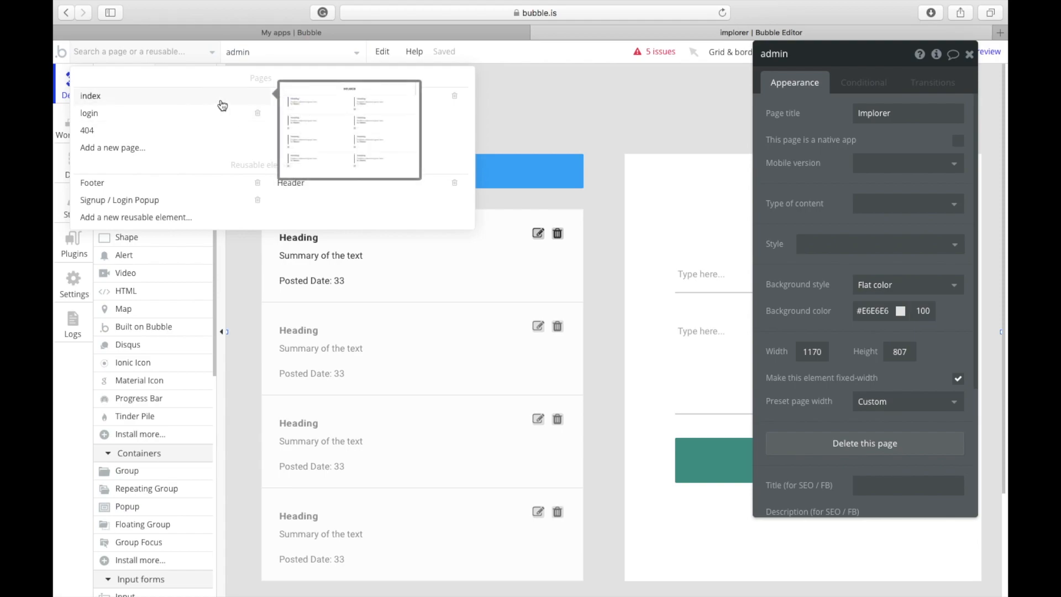
click(535, 136)
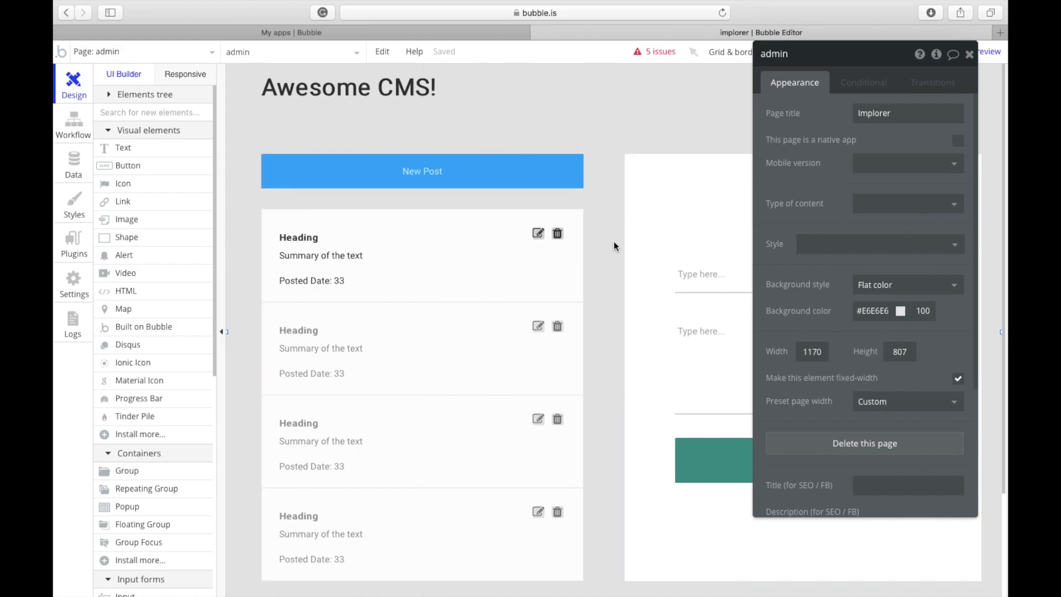
click(73, 165)
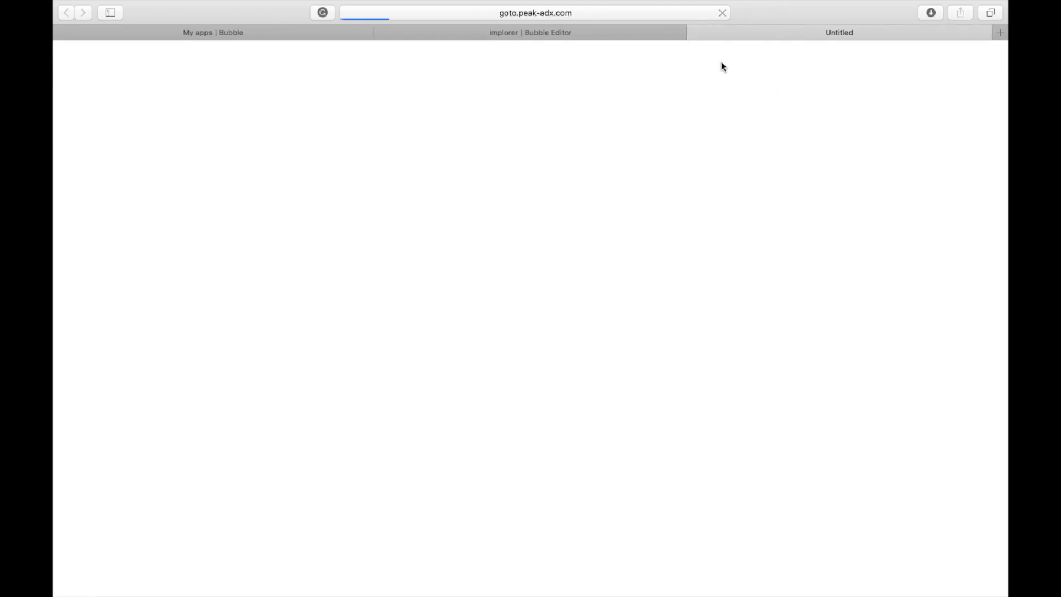
Step: Create a new data type named Post
click(698, 33)
click(221, 225)
text(Post)
key(Return)
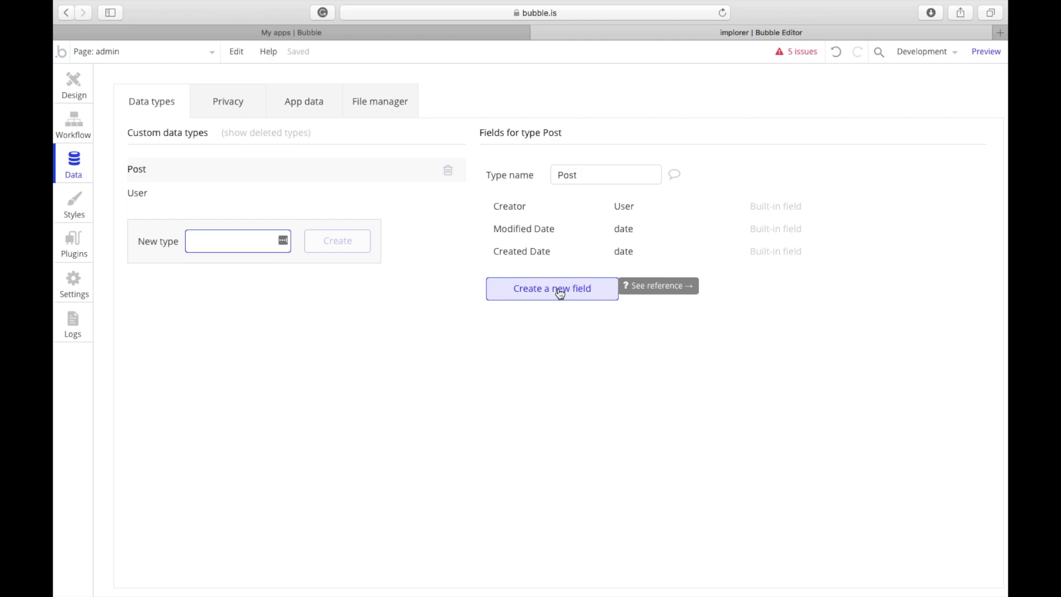
Step: Add Name and Description text fields to the Post type
click(560, 292)
text(Name)
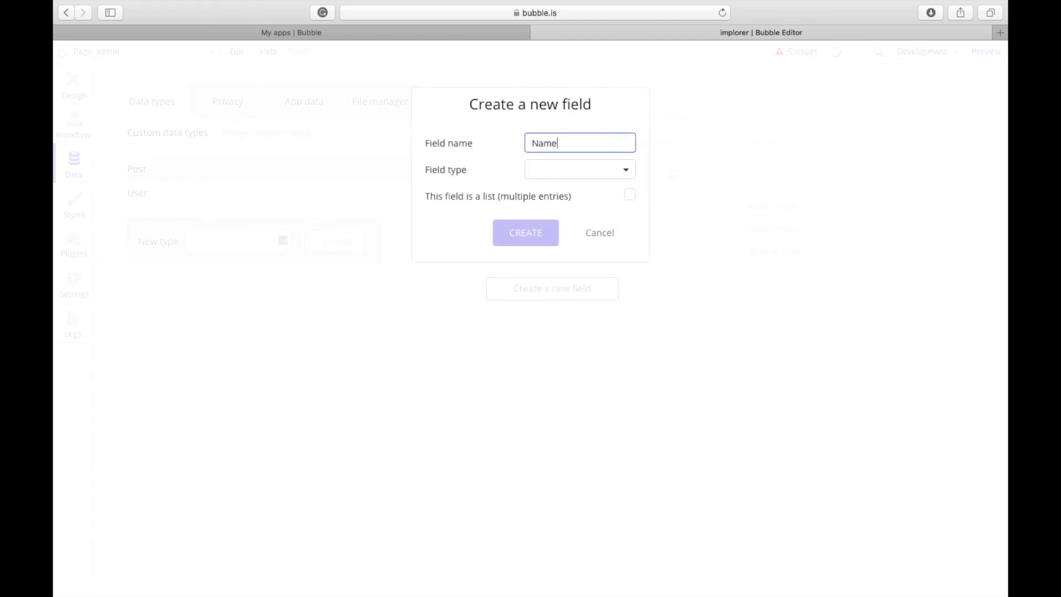
click(574, 173)
click(560, 190)
click(536, 234)
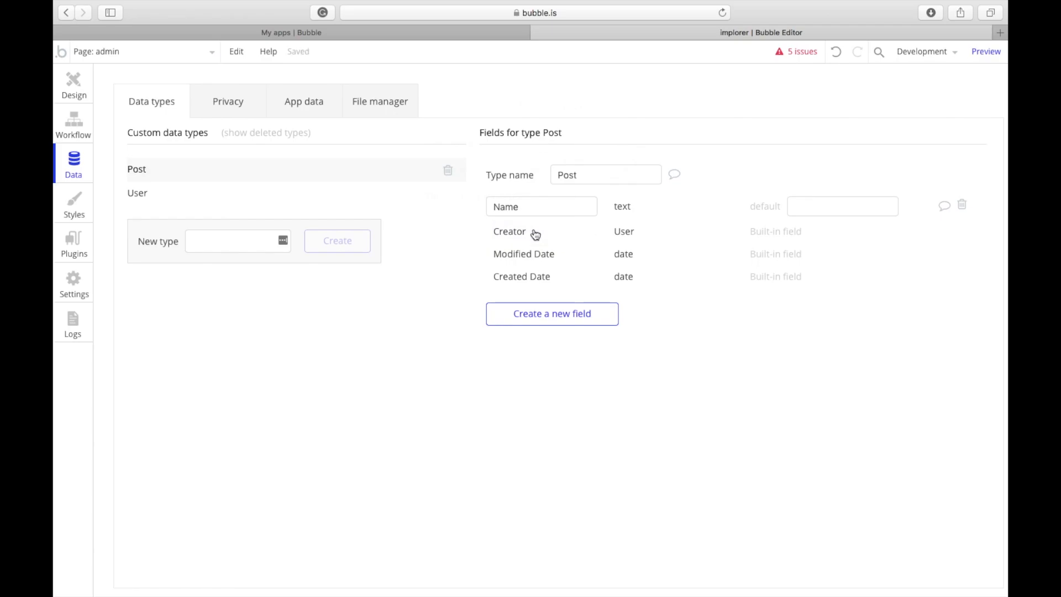
click(530, 303)
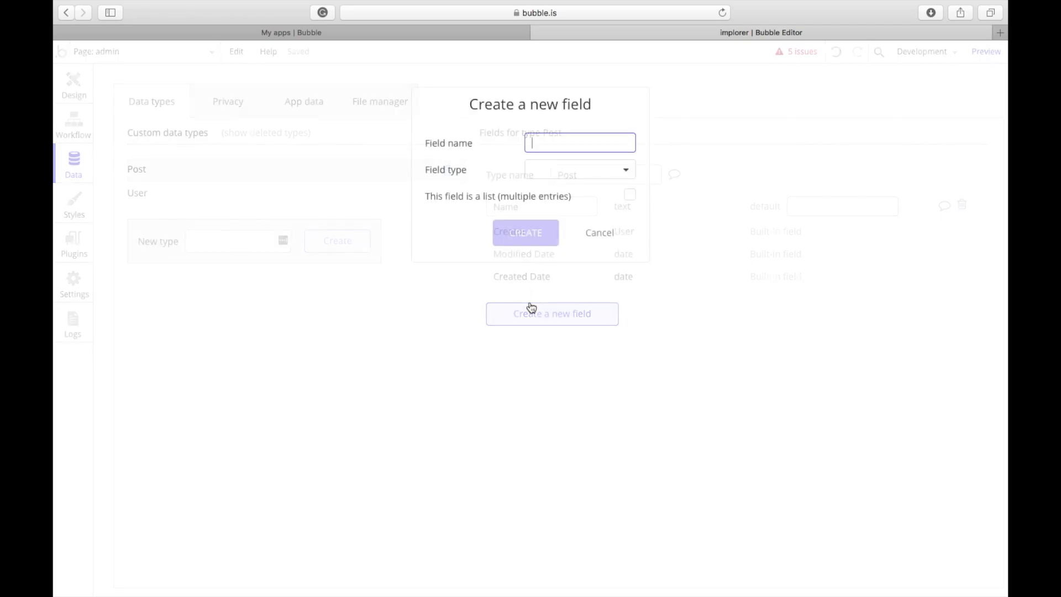
text(Ac)
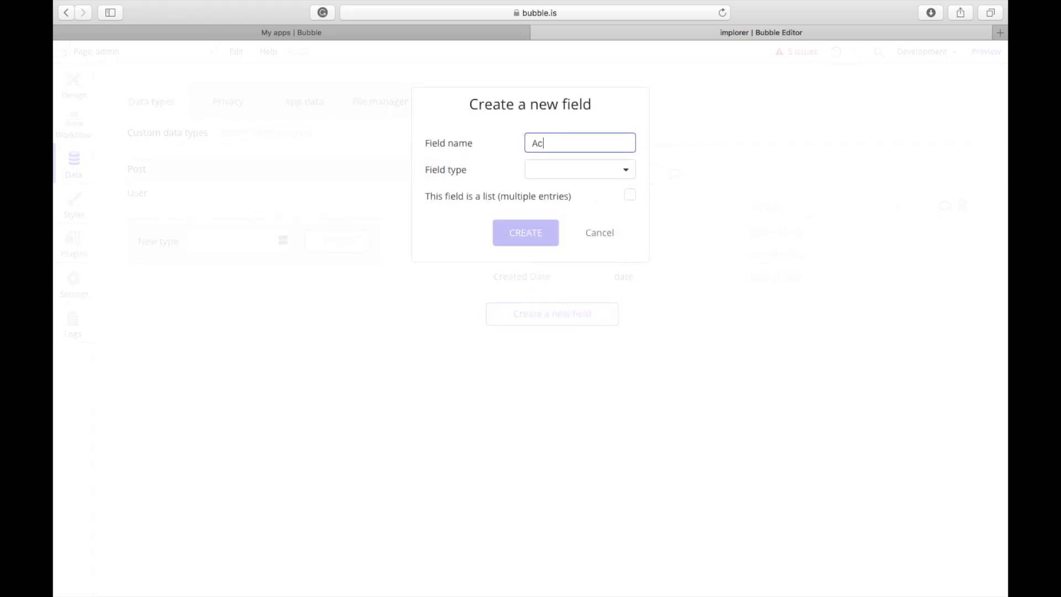
key(super+a)
text(Description)
click(533, 170)
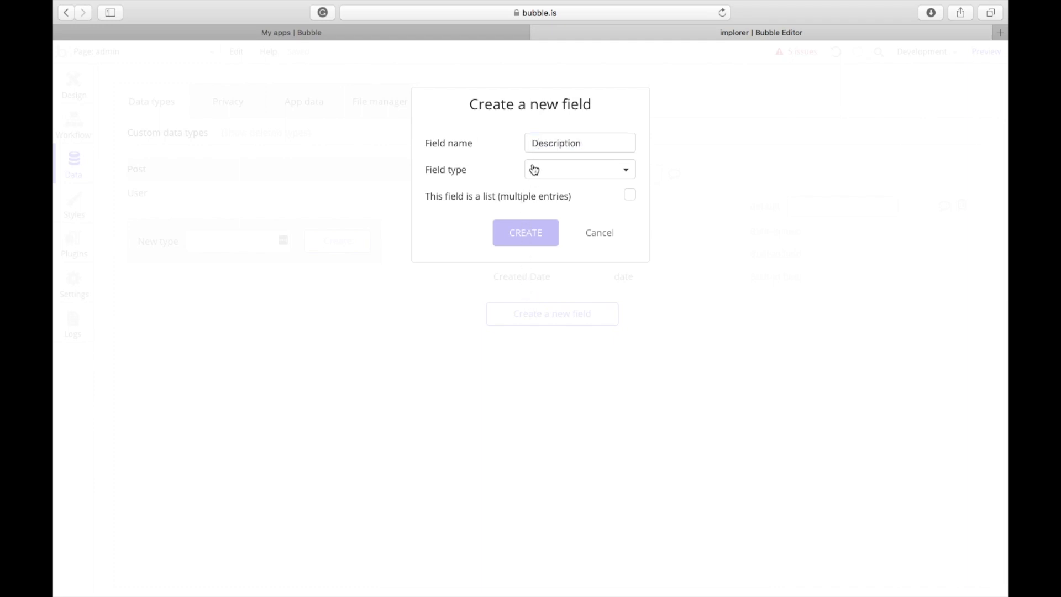
click(540, 191)
click(508, 241)
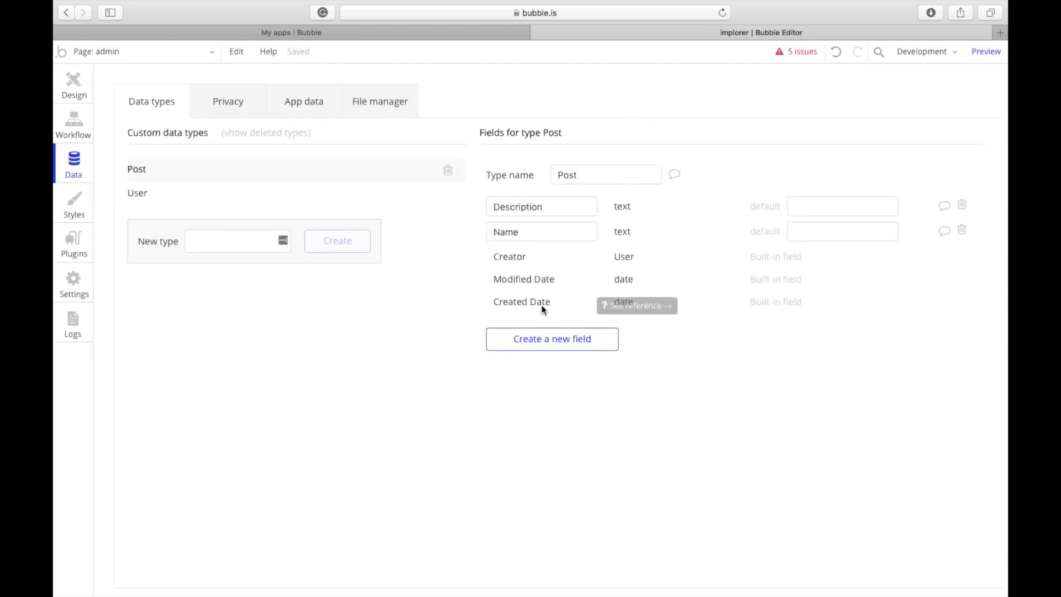
Step: Add a Favorites field to Post holding a list of Users
click(559, 336)
text(Favo)
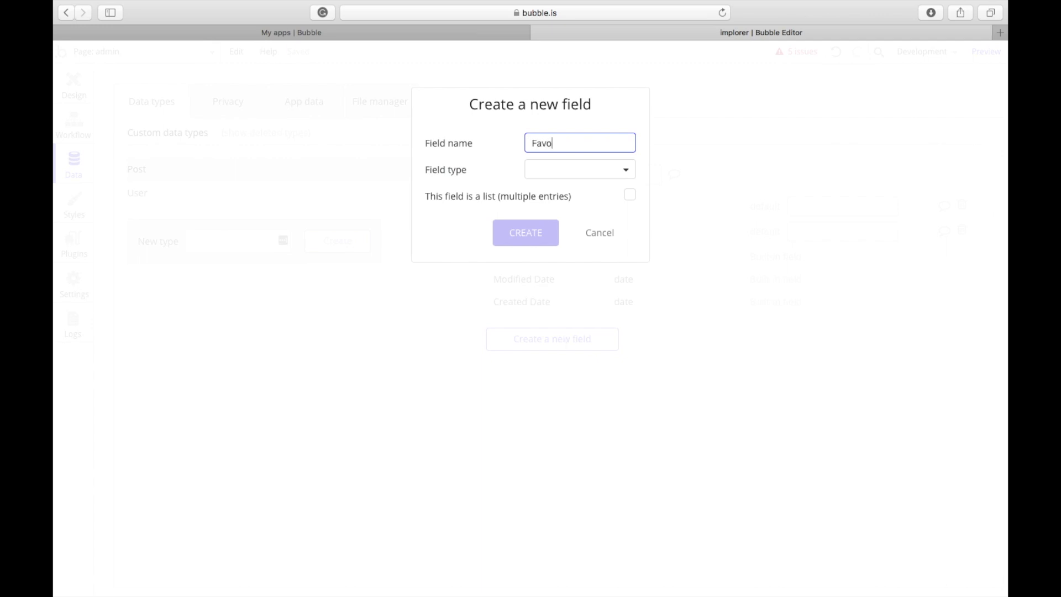
text(rites)
click(539, 178)
click(567, 397)
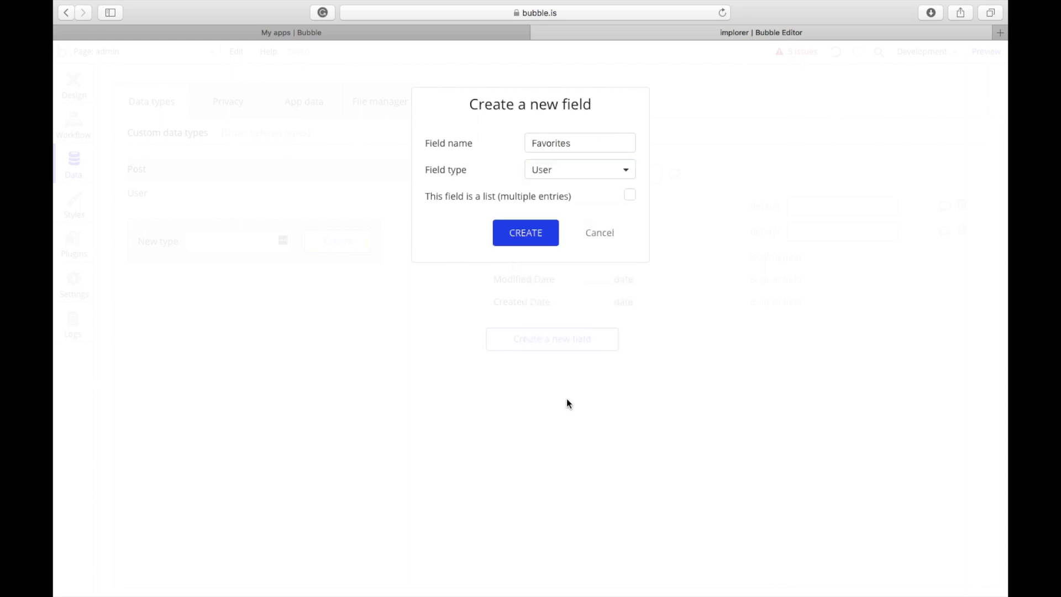
click(630, 196)
click(520, 239)
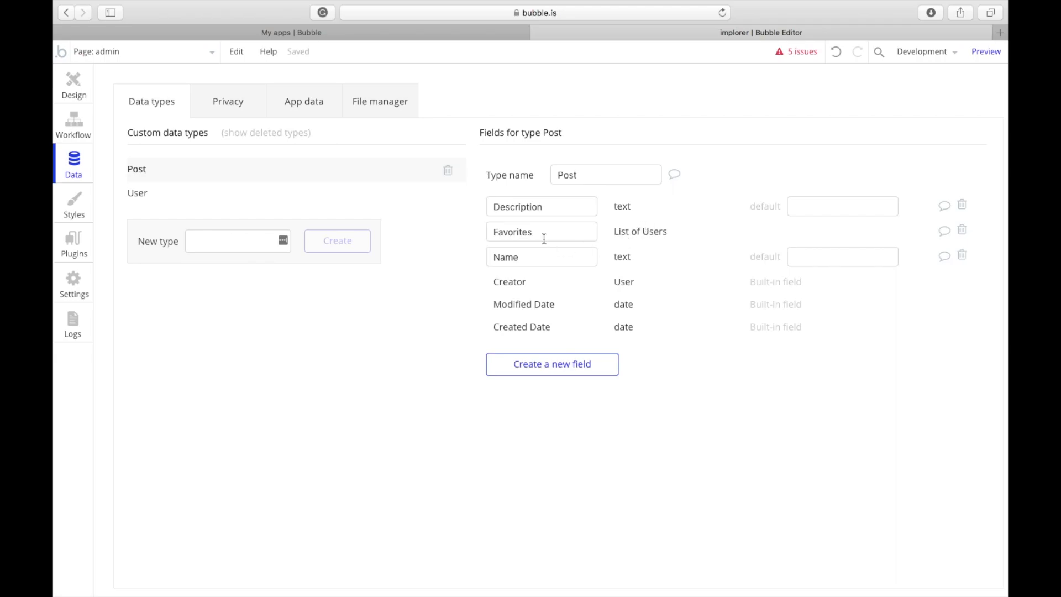
Step: Leave the Post type's Favorites field and return to the admin page Design view
double_click(542, 233)
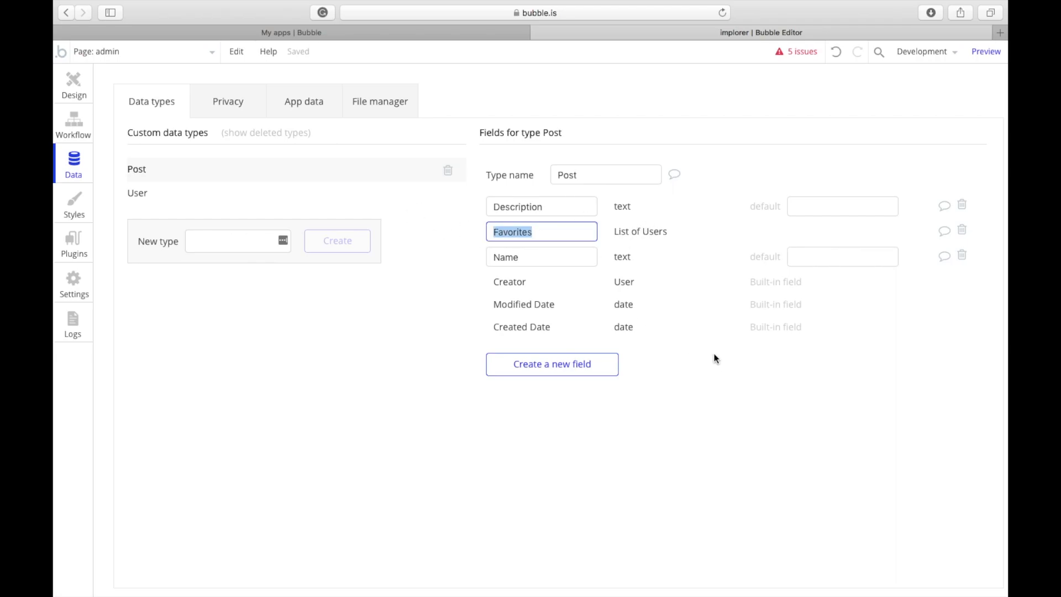
click(546, 234)
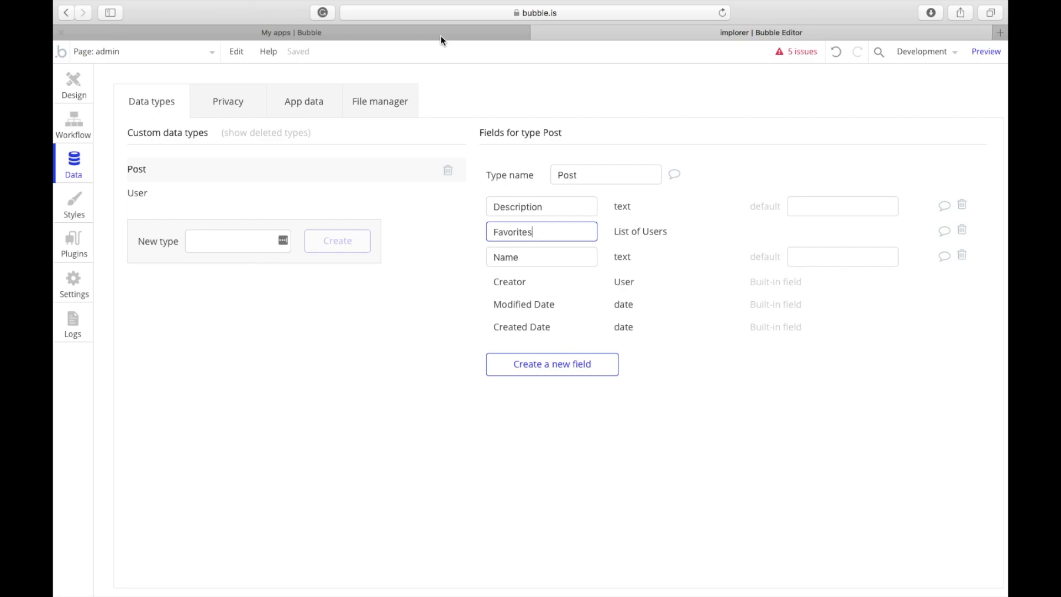
click(71, 78)
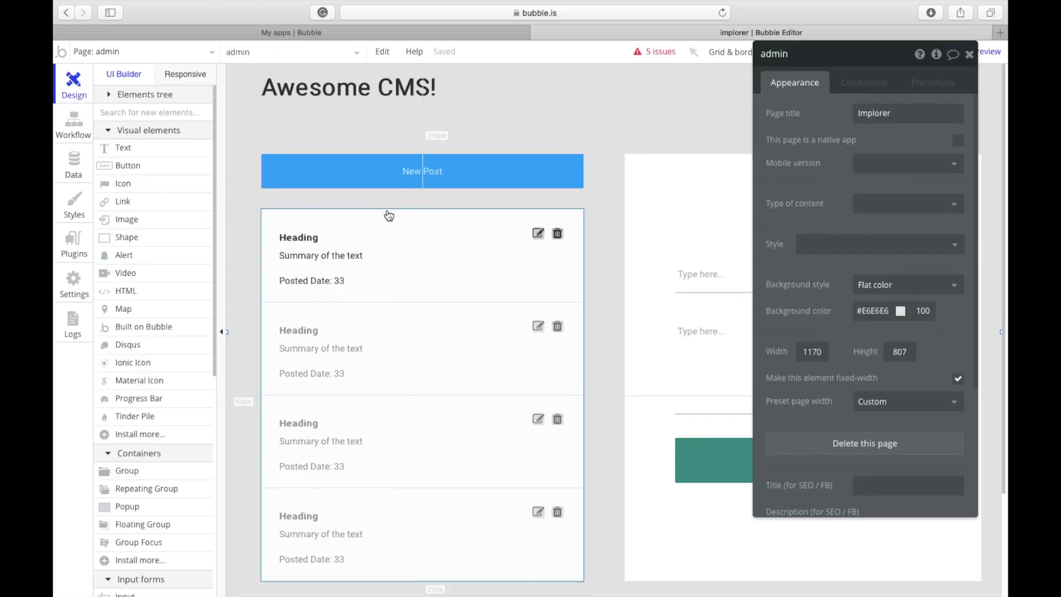
click(80, 165)
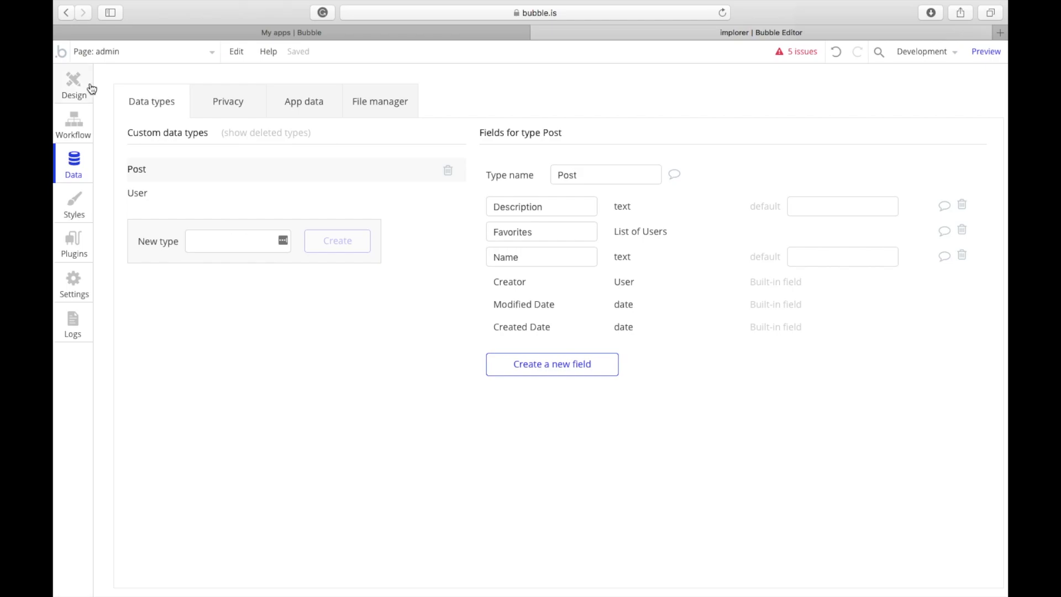
click(91, 84)
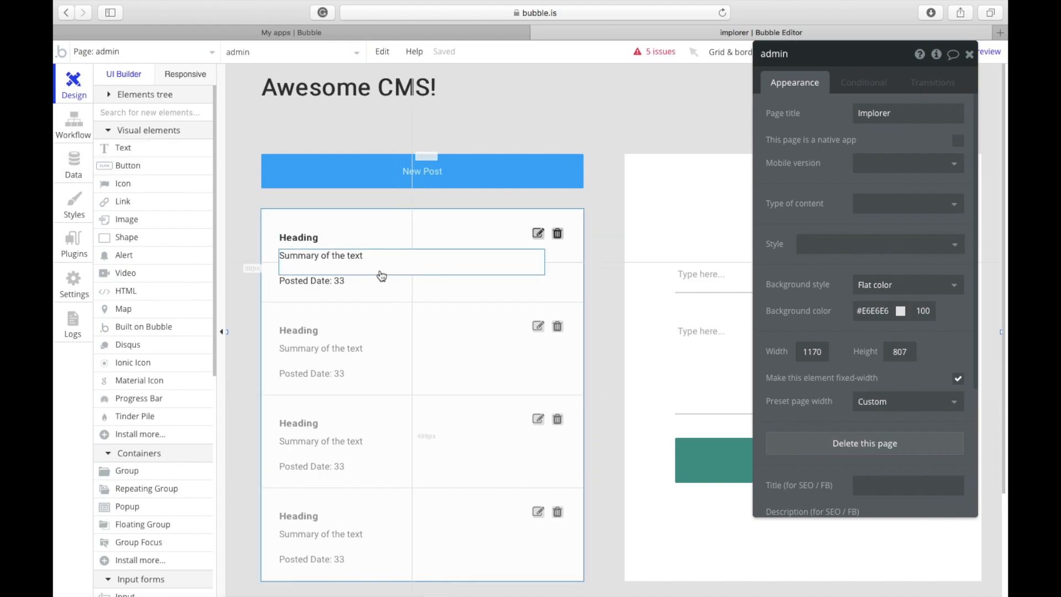
click(426, 244)
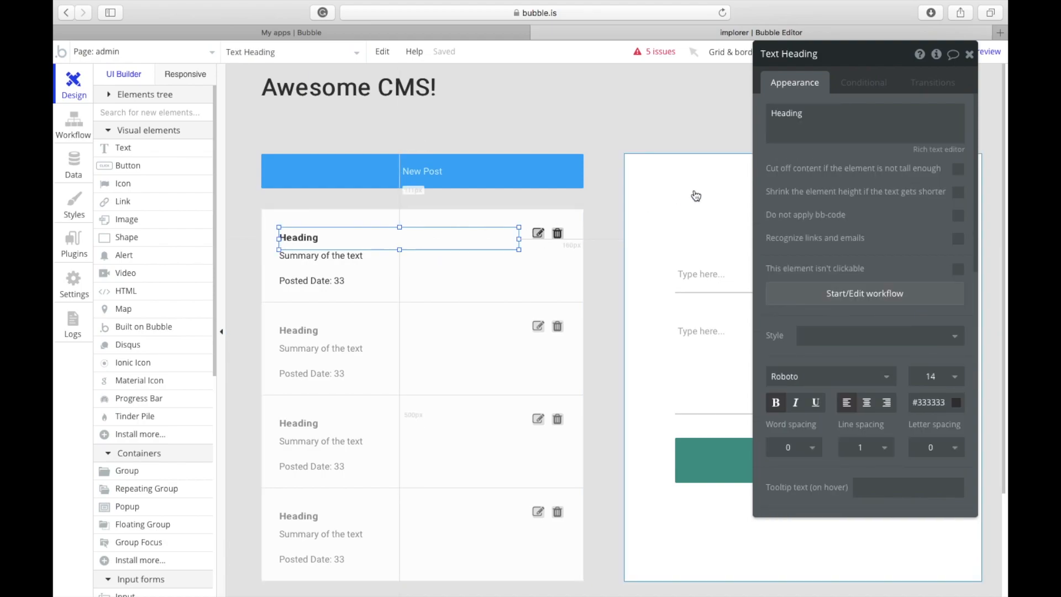
Step: Set the post list's content type to Post, sourced by 'Do a search for' Post
click(575, 275)
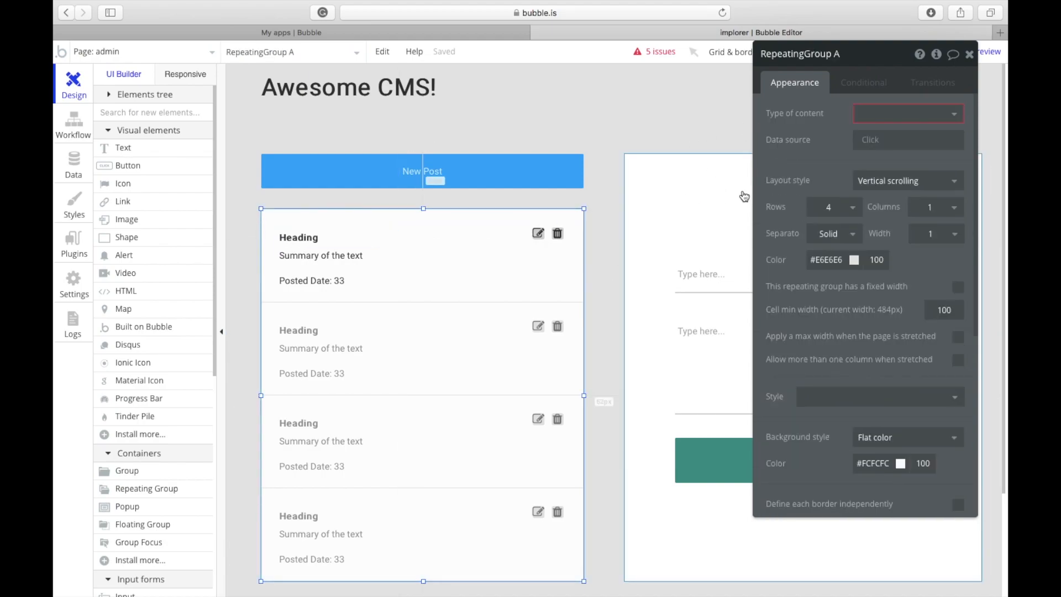
click(894, 113)
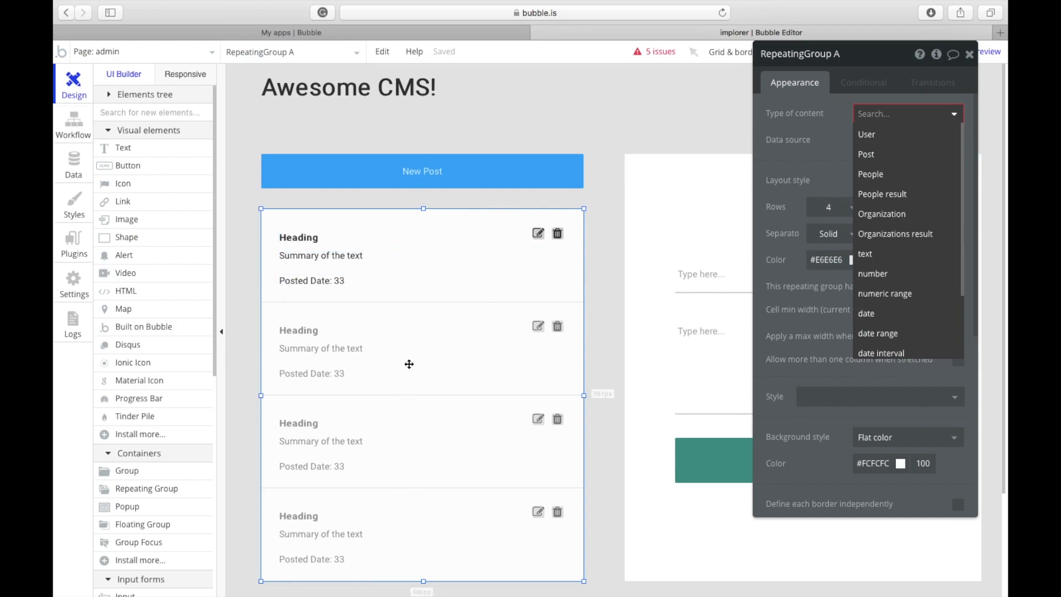
click(866, 154)
click(867, 144)
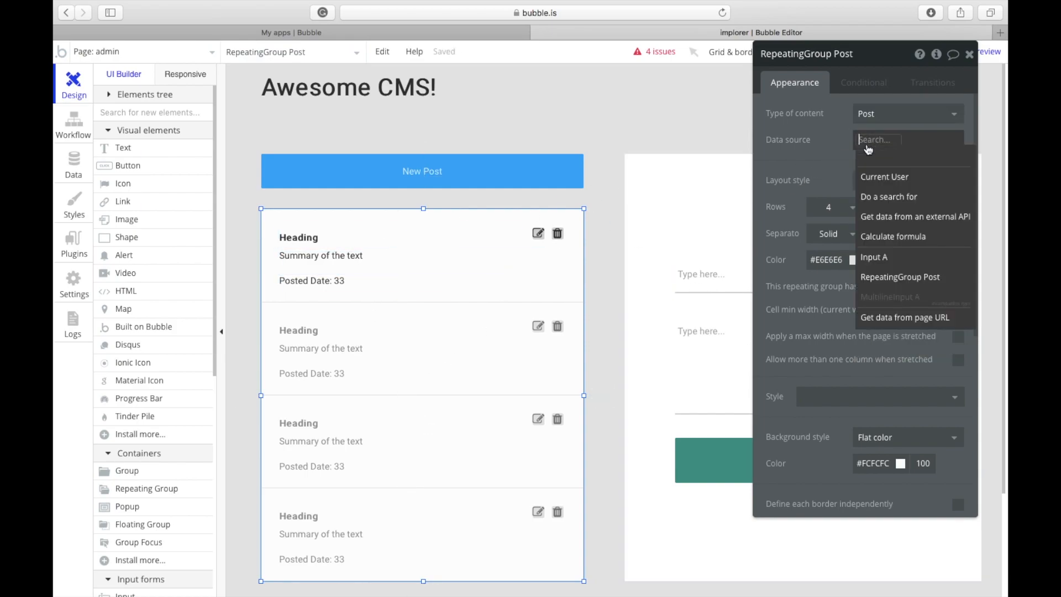
click(889, 197)
click(680, 85)
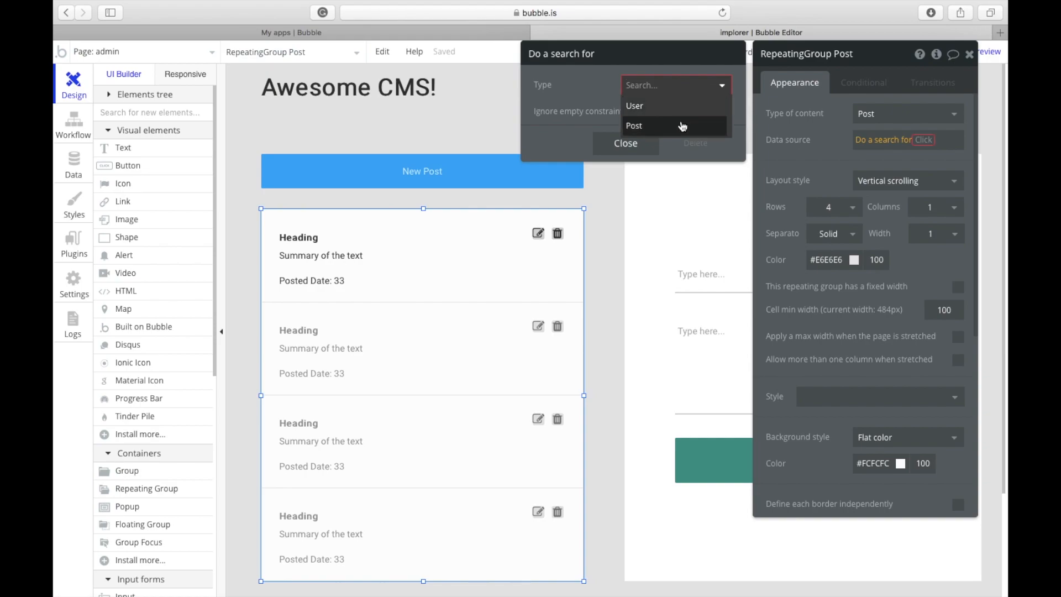
click(683, 126)
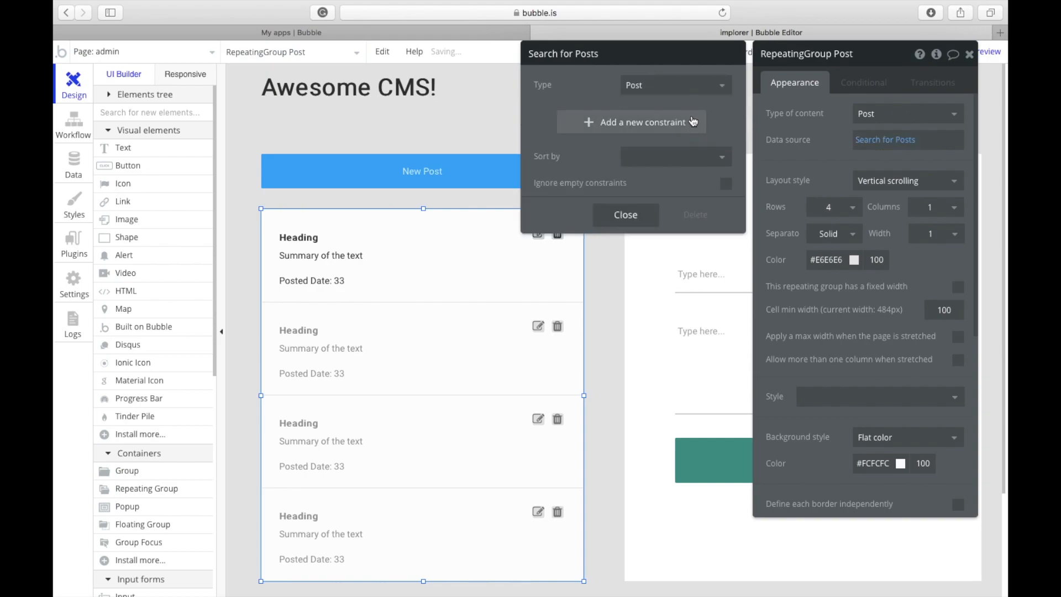
Step: Constrain the Post search to Created By = Current User
click(644, 129)
click(550, 113)
click(550, 238)
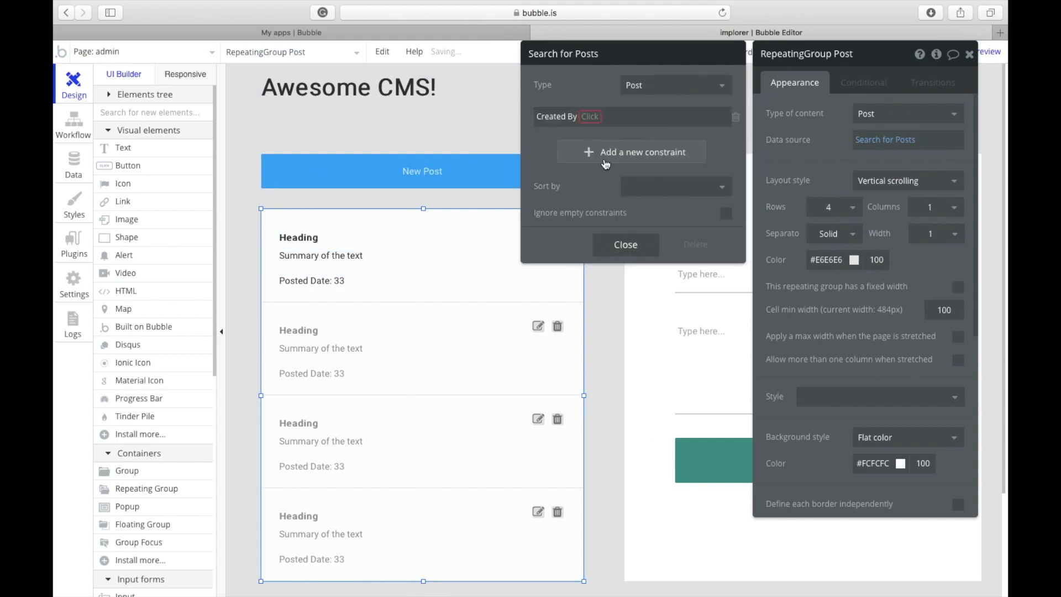
click(585, 120)
click(587, 134)
click(607, 120)
click(614, 131)
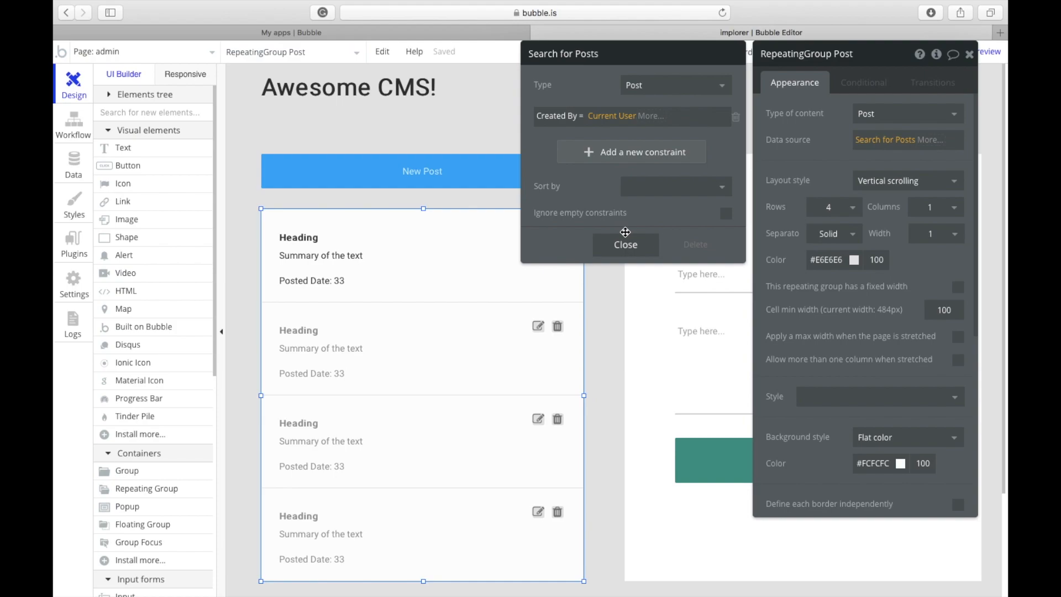
Step: Close the search settings and select the Heading text in the first post cell
mouse_move(606, 83)
click(206, 54)
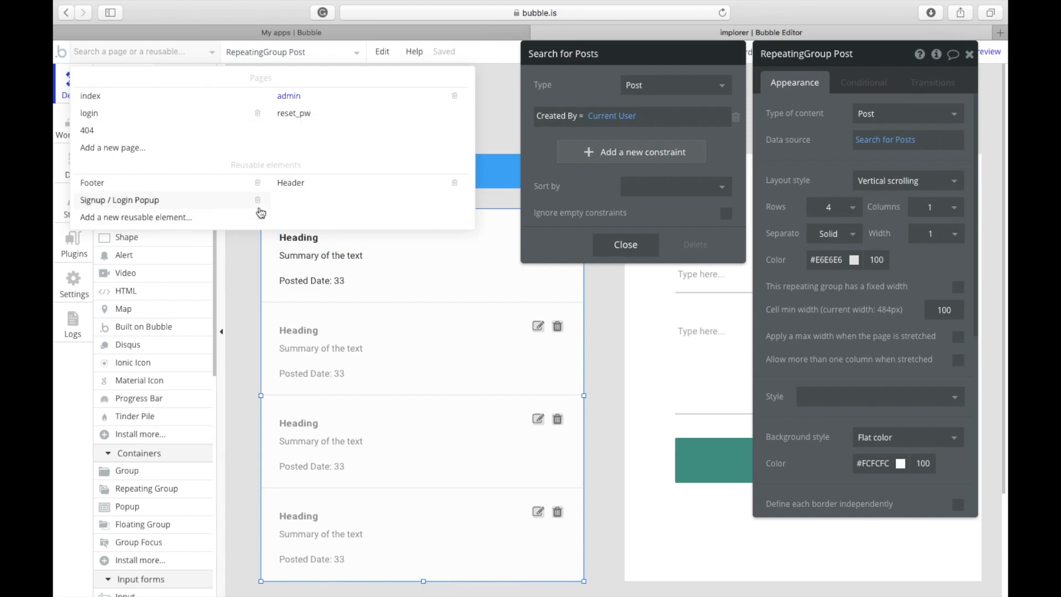
click(290, 293)
click(420, 169)
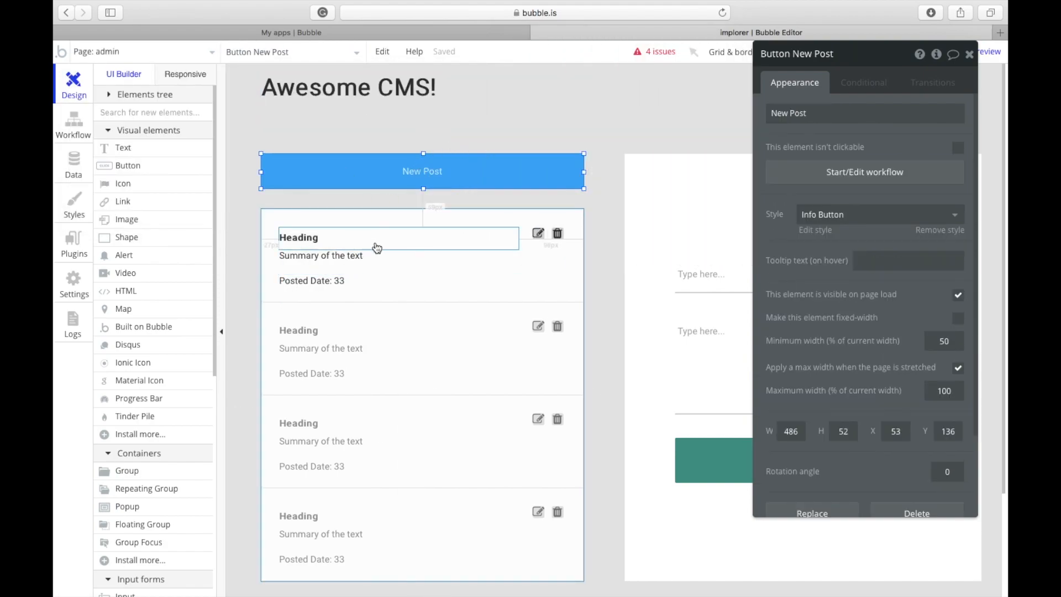
click(529, 279)
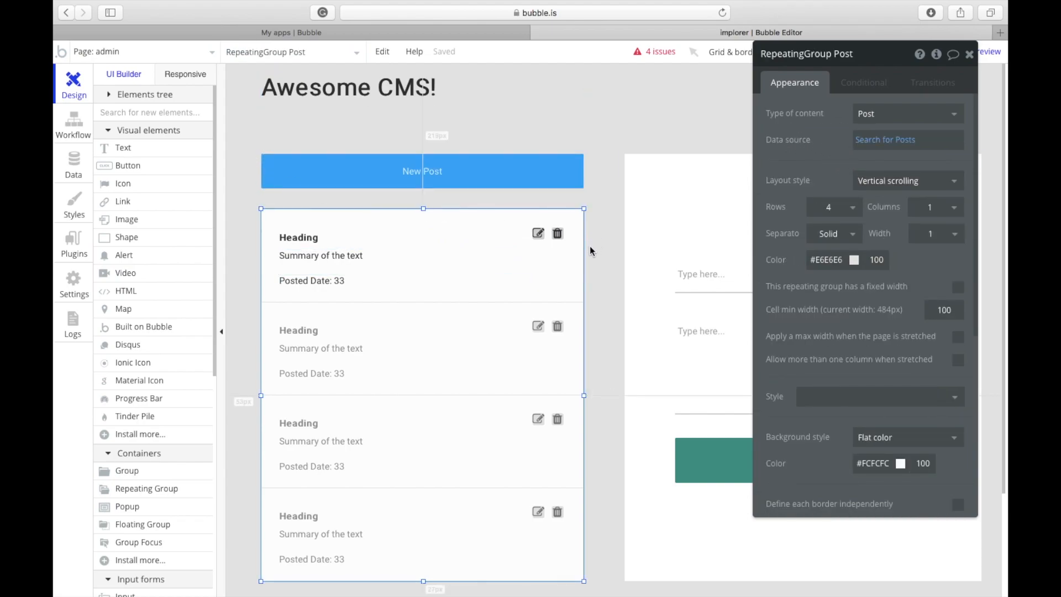
click(323, 235)
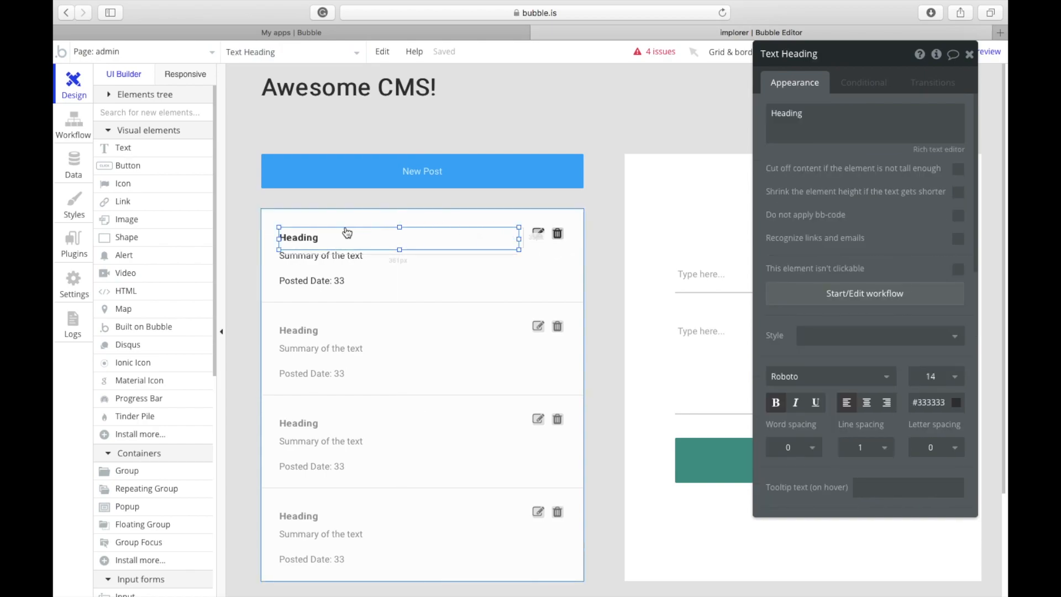
Step: Replace the cell heading's placeholder with Current cell's Post's Name
click(878, 113)
key(super+a)
key(BackSpace)
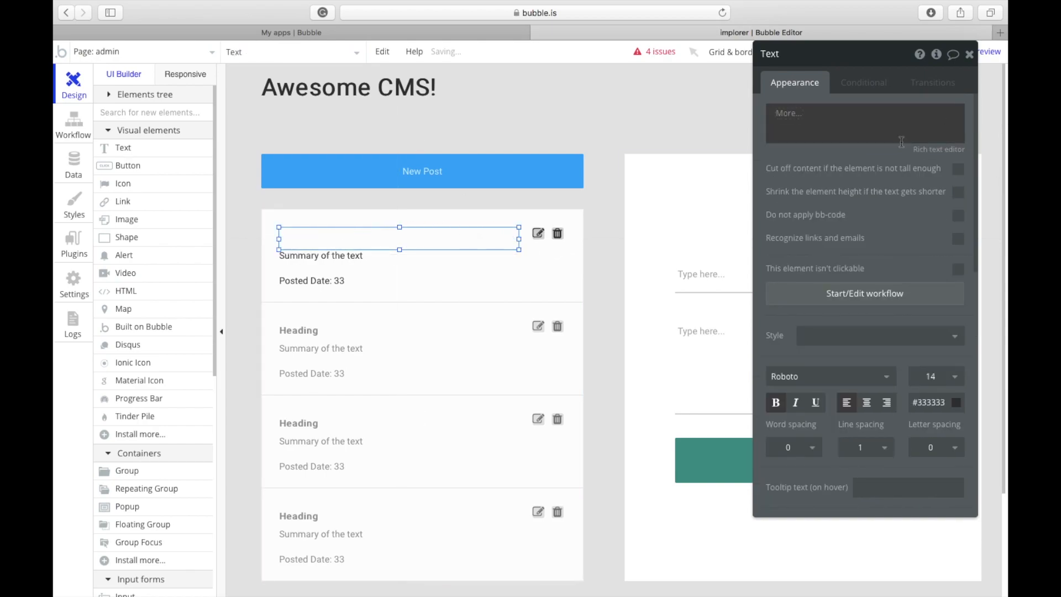
click(901, 142)
click(817, 154)
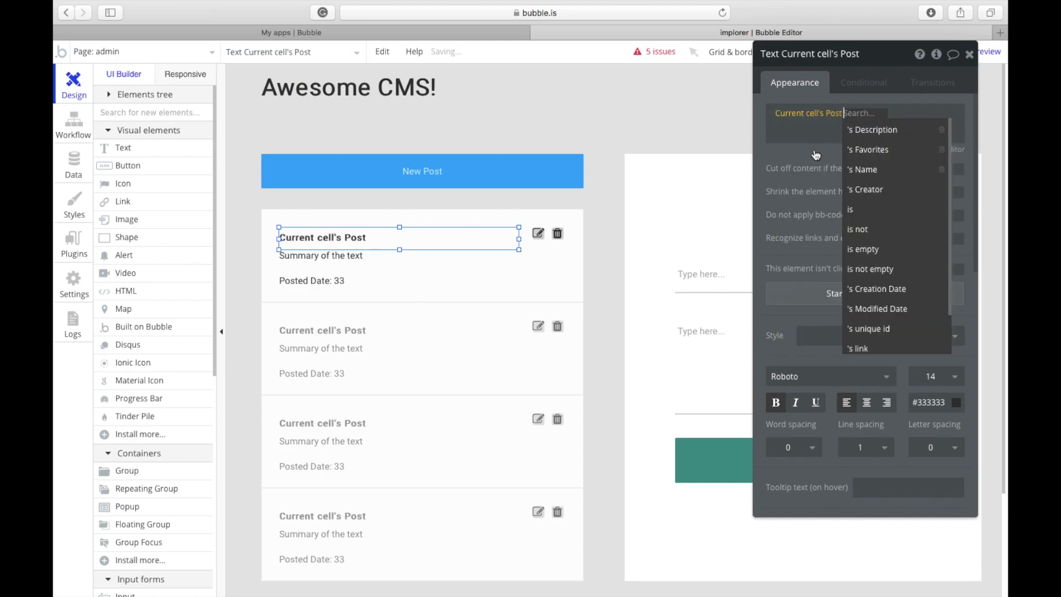
click(869, 170)
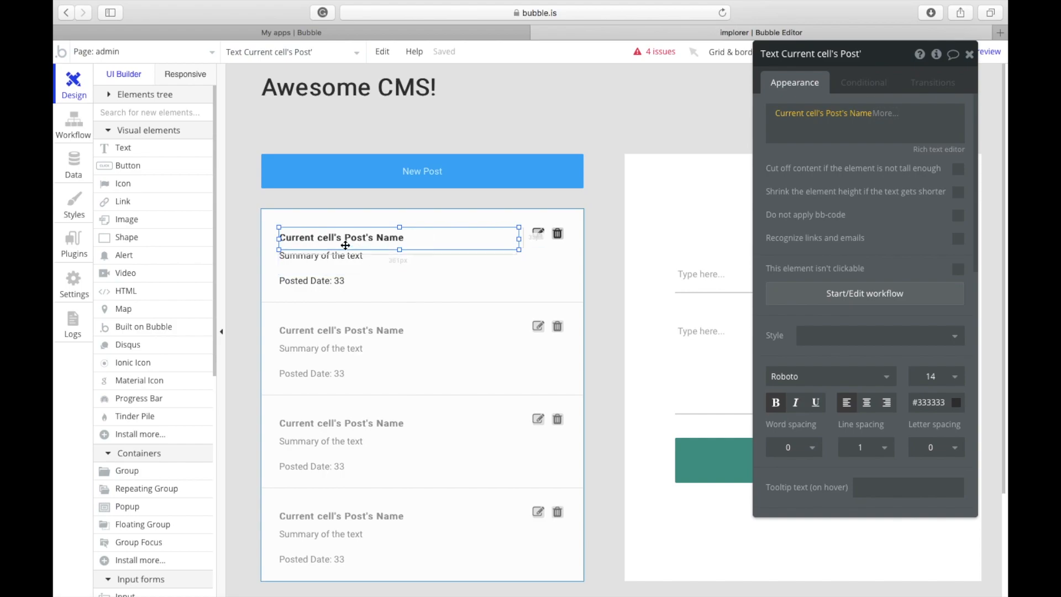
Step: Replace the summary placeholder text with Current cell's Post's Description
click(318, 255)
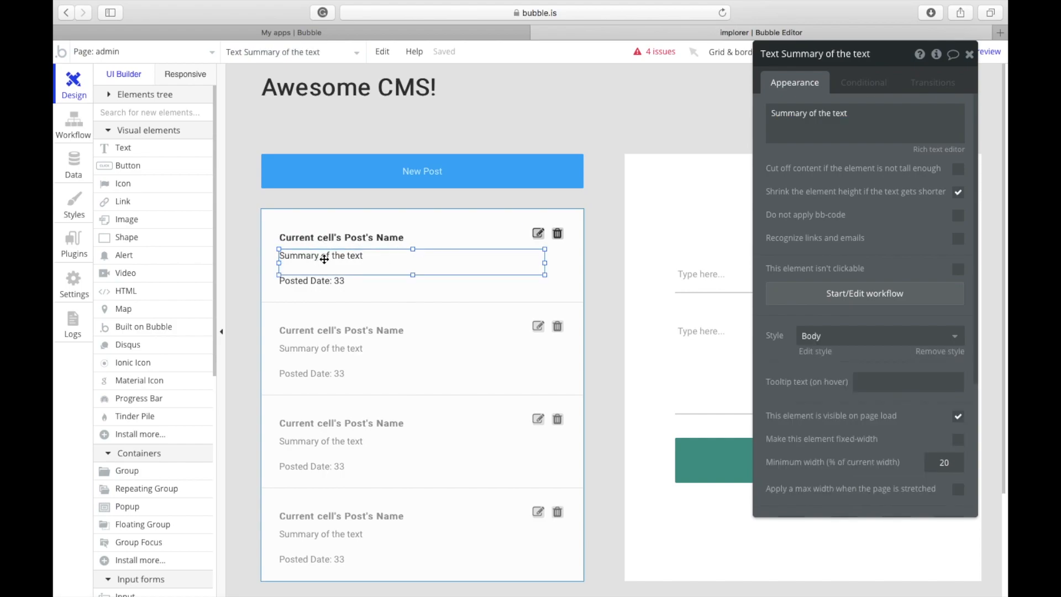
click(938, 123)
click(986, 112)
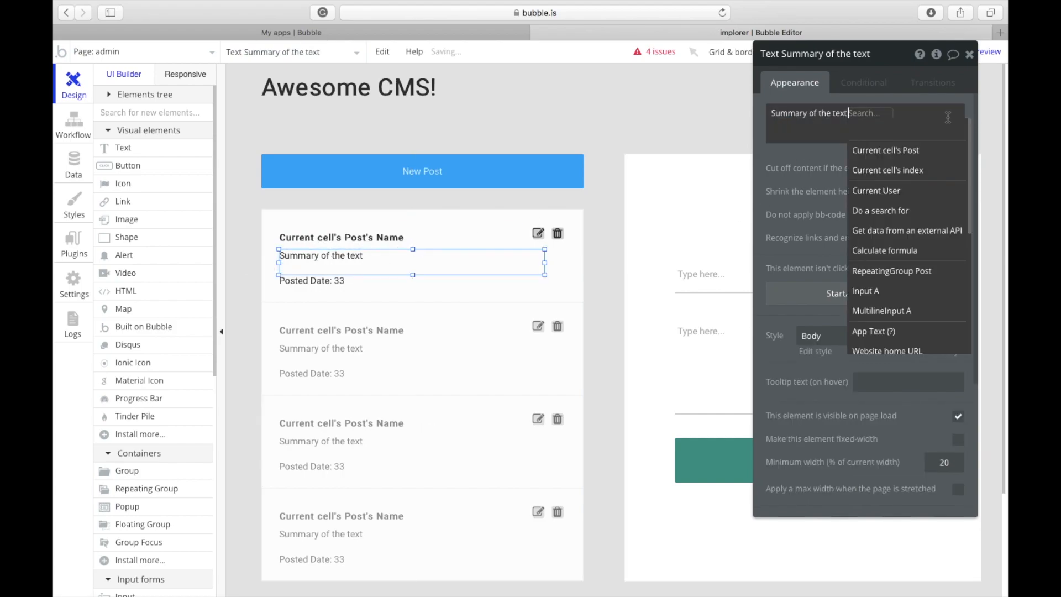
triple_click(906, 112)
key(BackSpace)
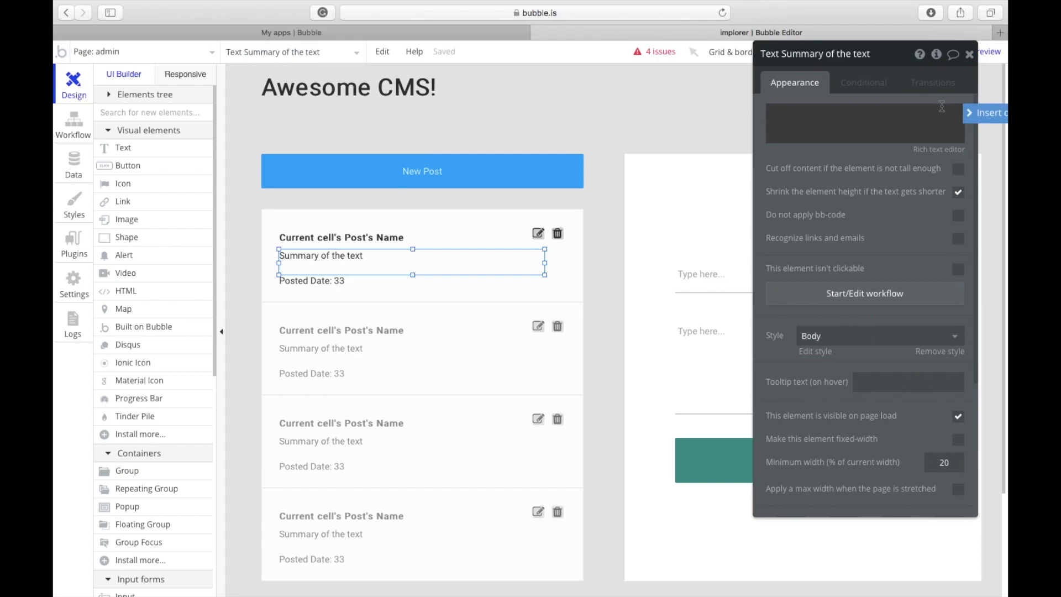
click(972, 113)
click(898, 110)
click(980, 113)
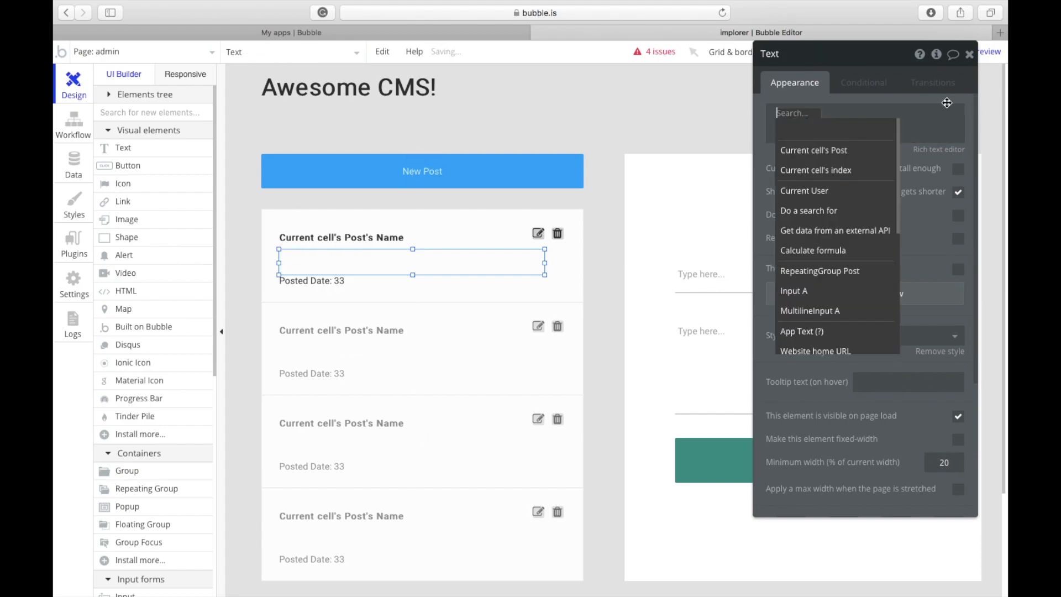
click(863, 157)
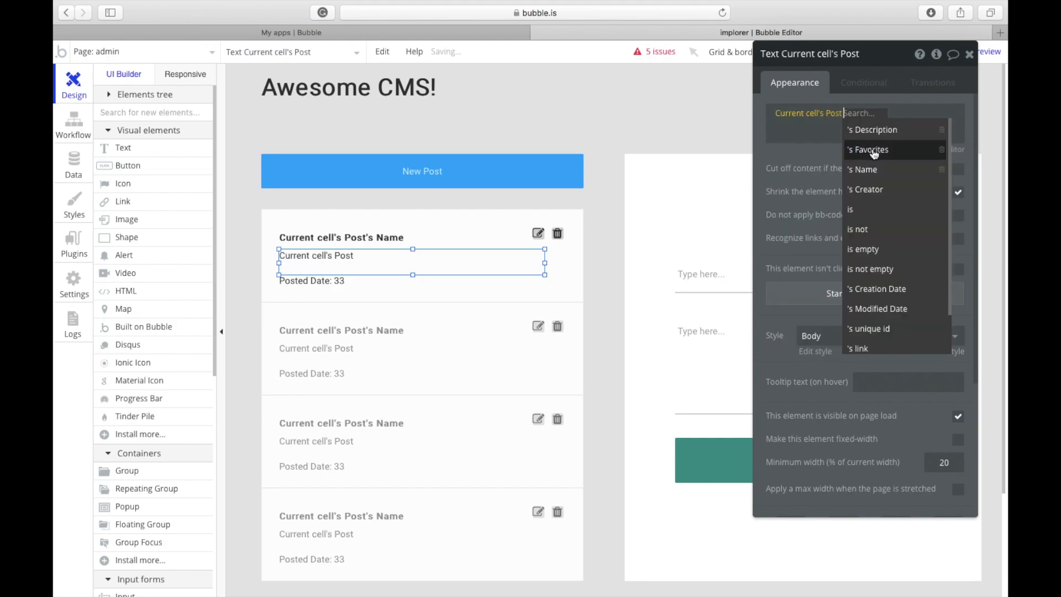
click(919, 128)
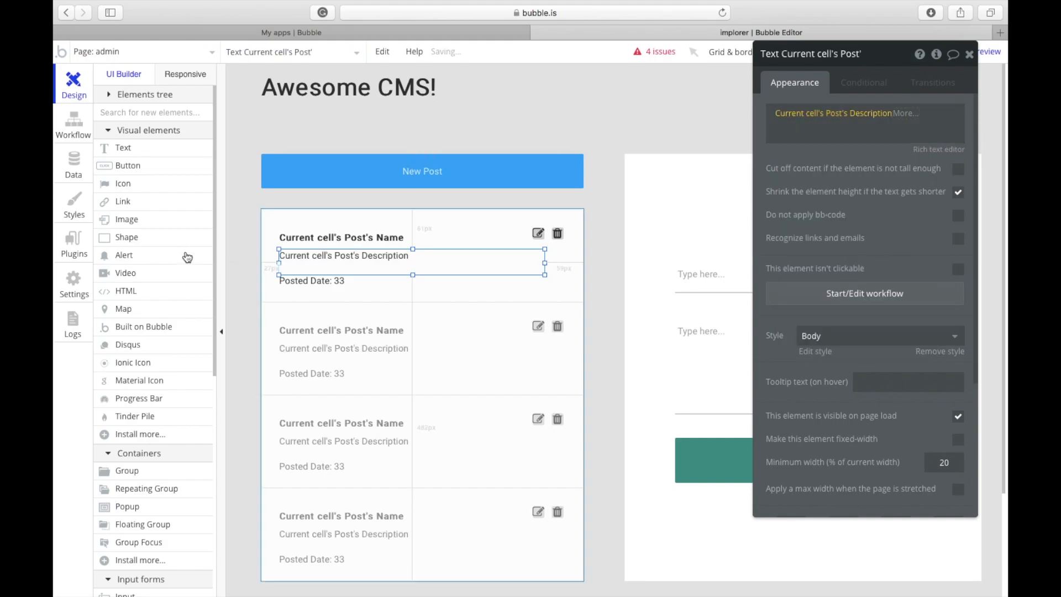
Step: Show Current cell's Post's Creation Date after the Posted Date label and widen that text
click(332, 284)
click(780, 134)
click(823, 122)
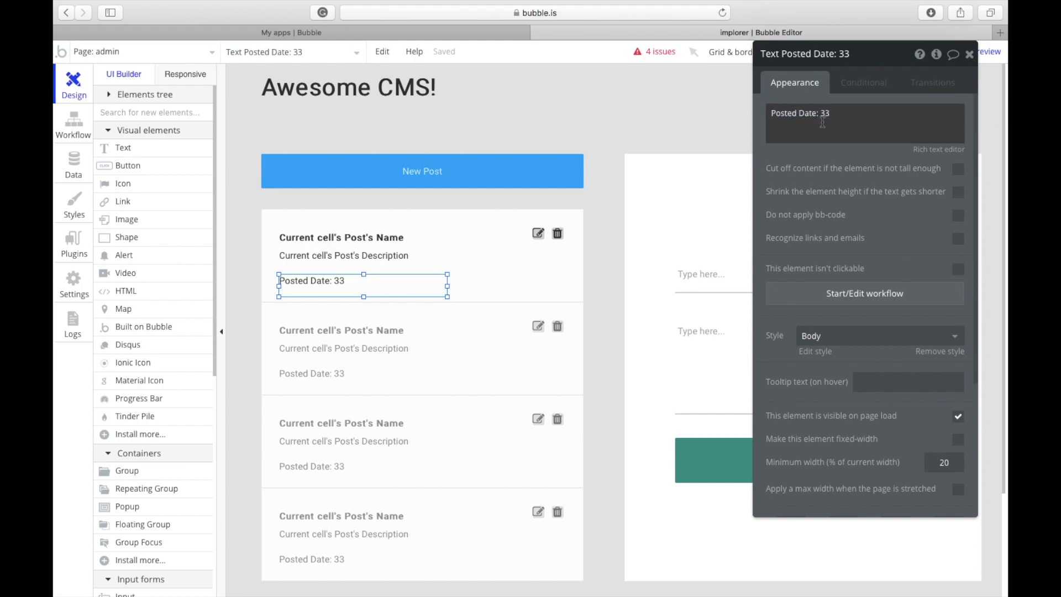
click(827, 113)
click(832, 114)
key(BackSpace)
key(BackSpace)
click(986, 112)
click(901, 143)
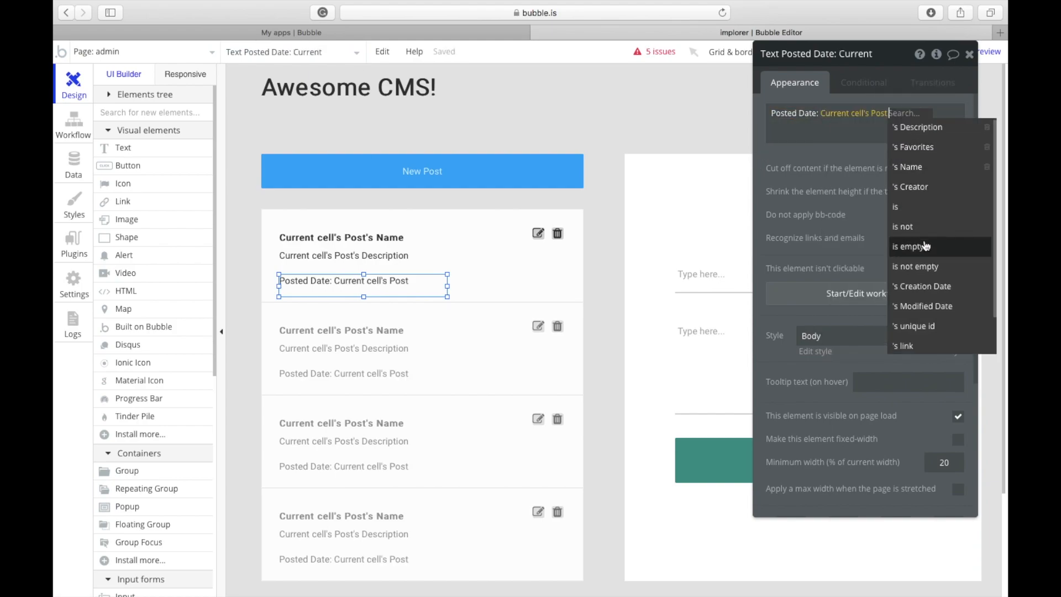
scroll(932, 260, down, 1)
click(933, 268)
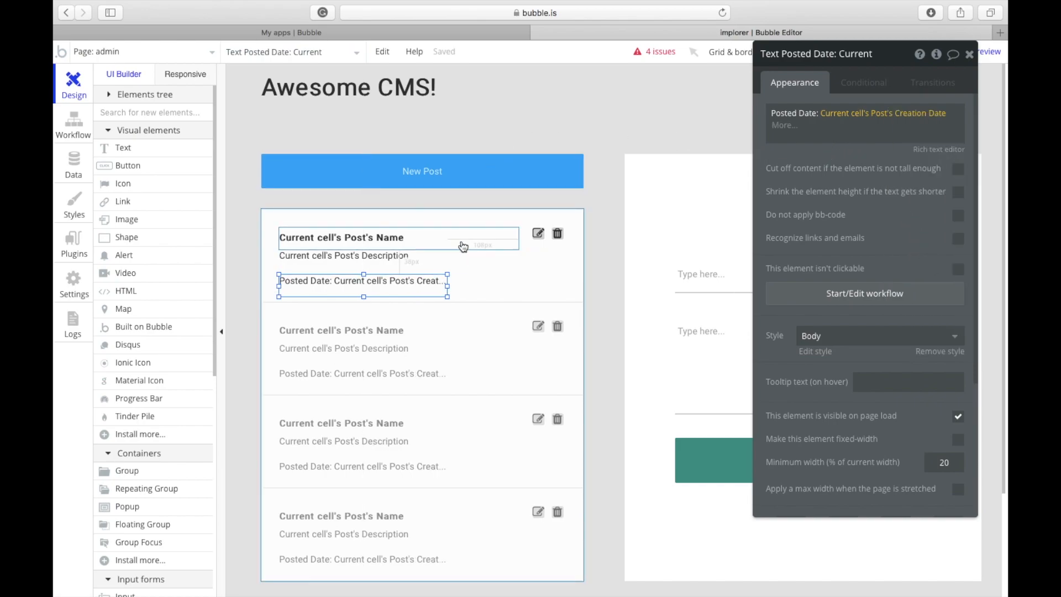
drag(448, 286, 534, 279)
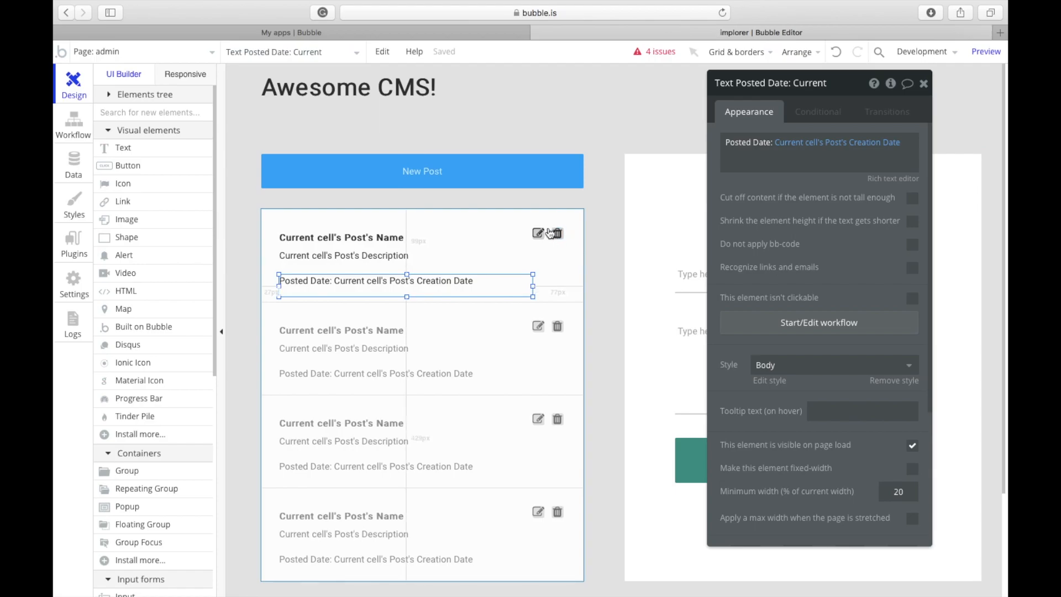
Step: Give the trash icon a Delete thing workflow removing the Current cell's Post
click(539, 234)
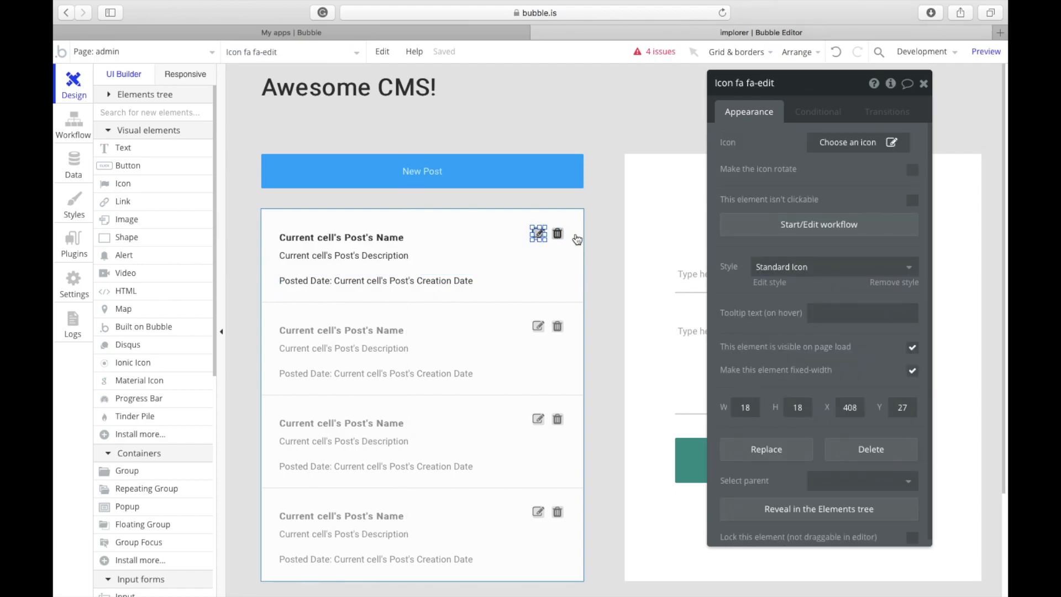
click(558, 233)
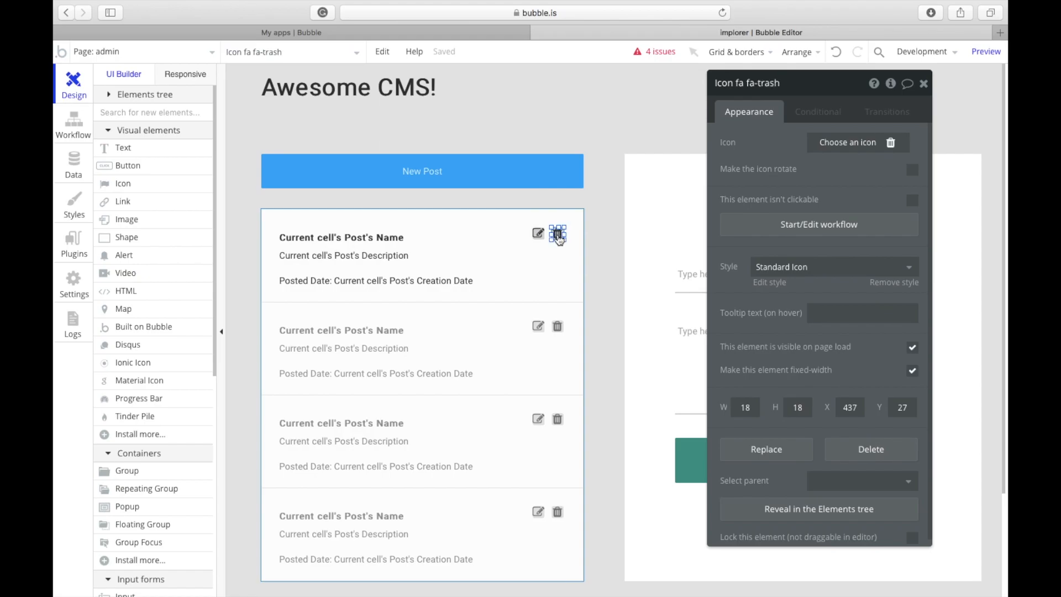
click(756, 232)
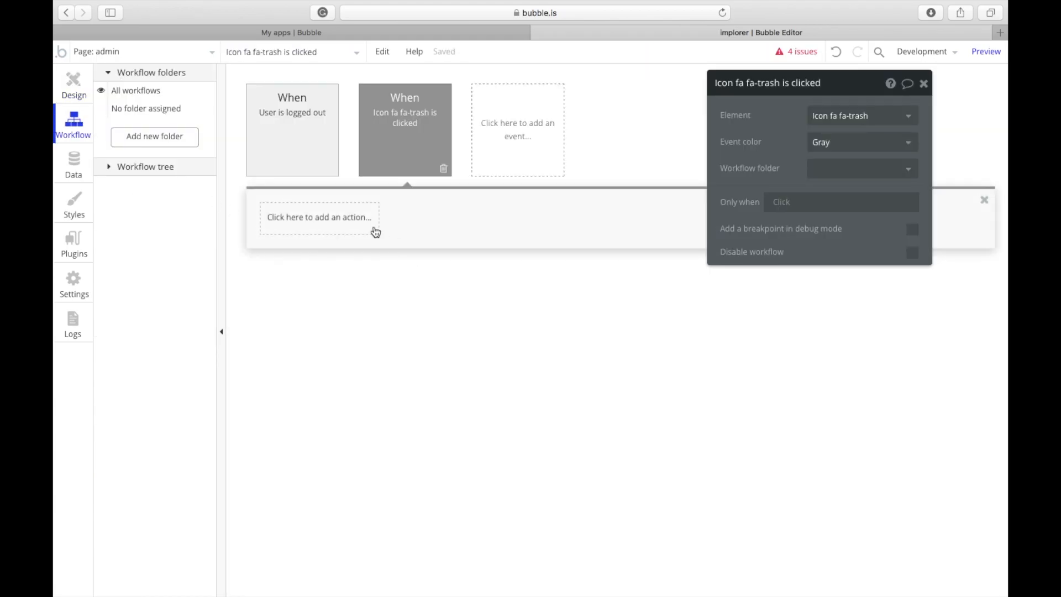
click(375, 231)
mouse_move(339, 297)
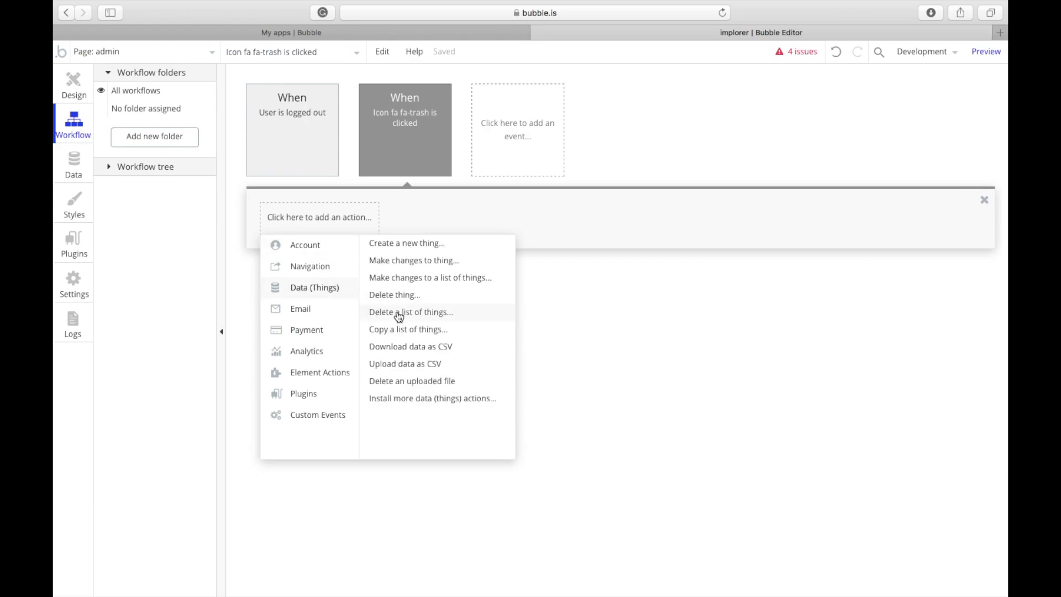
click(395, 295)
click(817, 116)
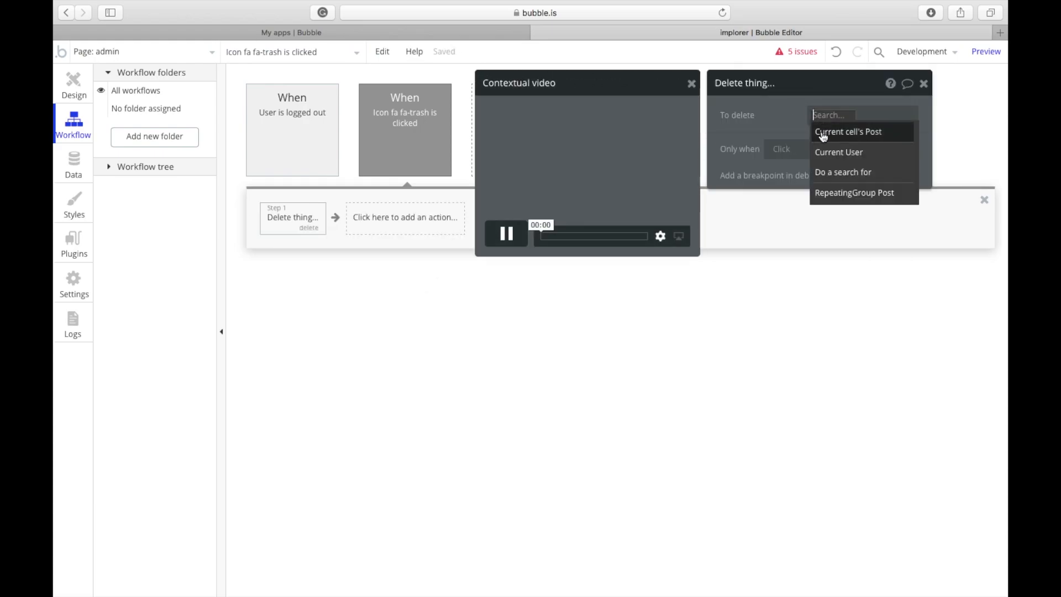
click(823, 137)
Step: Return to Design and select the post name, description and Posted Date texts
click(74, 84)
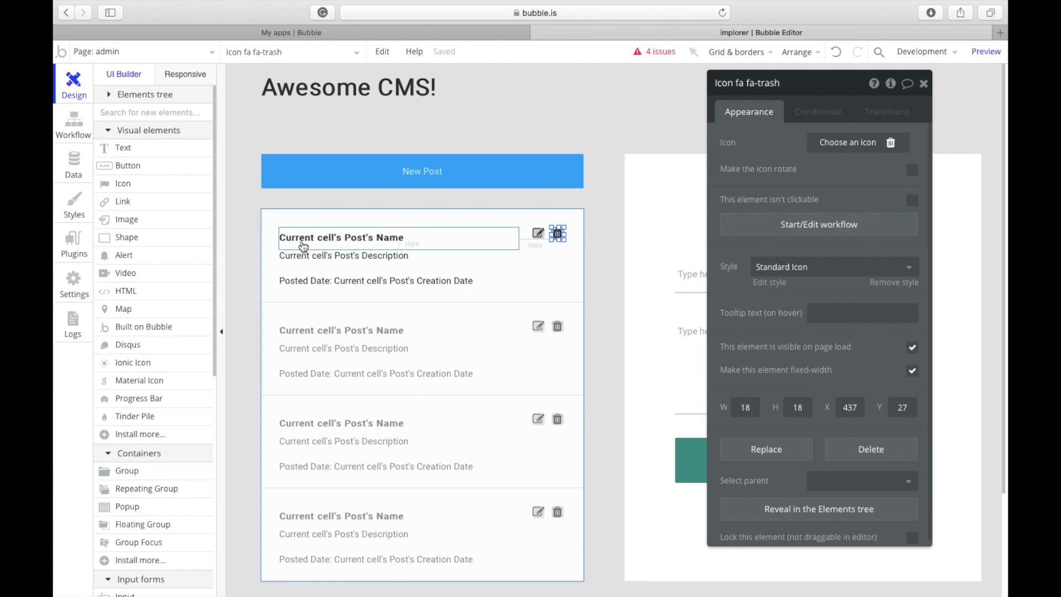
click(369, 241)
click(380, 267)
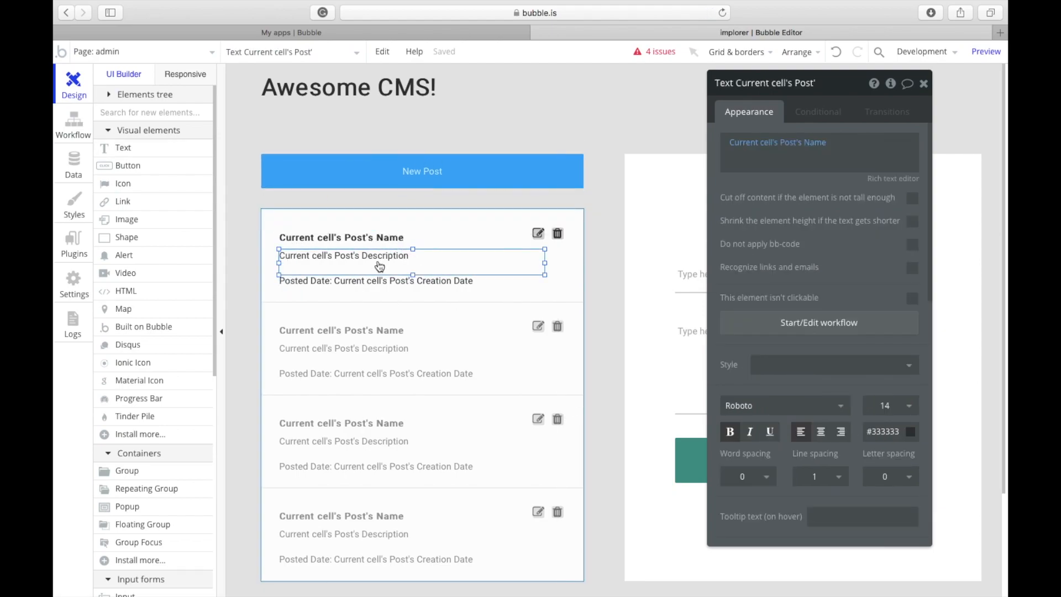
click(387, 281)
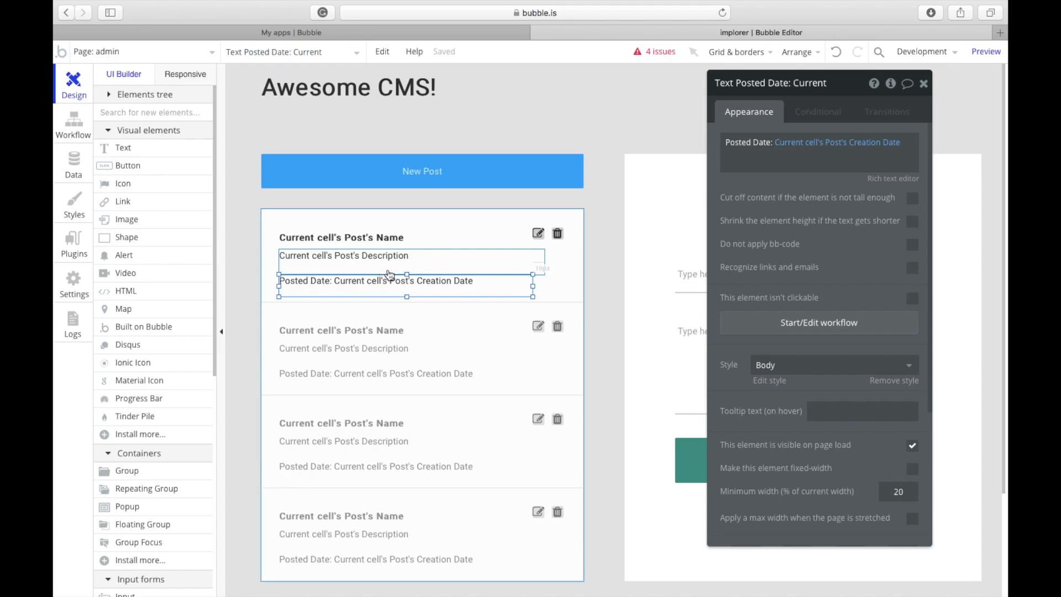
Step: Inspect the right-hand edit group and its single-line and multiline inputs
click(644, 234)
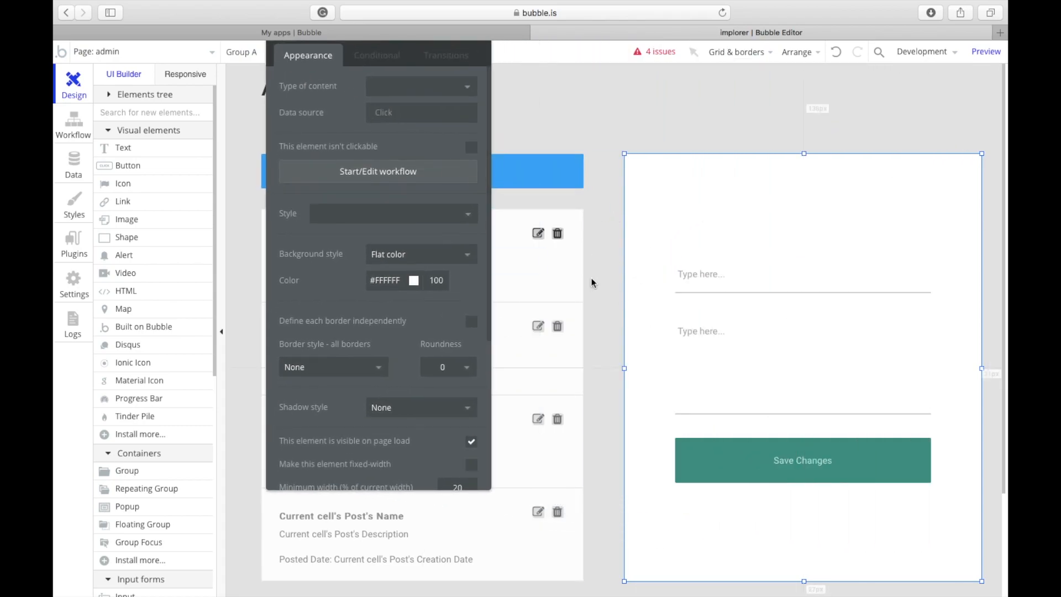
drag(306, 102, 285, 160)
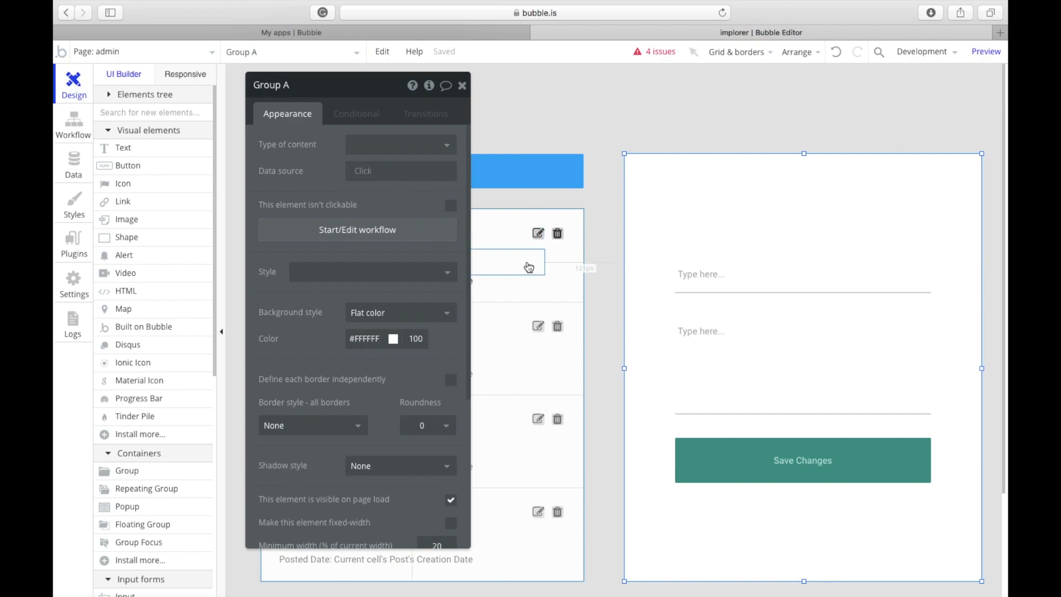
click(771, 370)
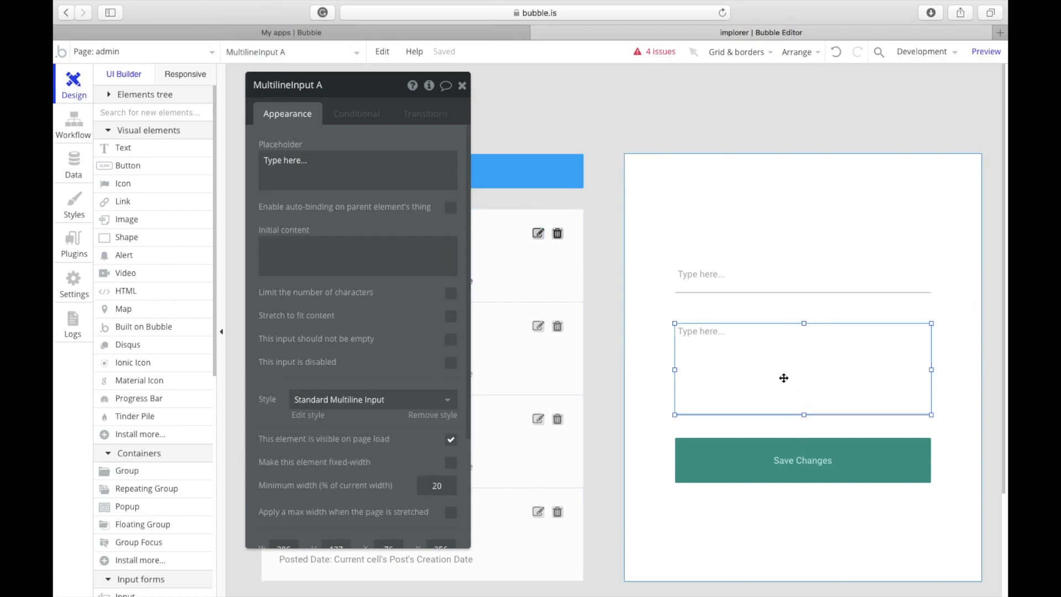
click(497, 239)
click(695, 288)
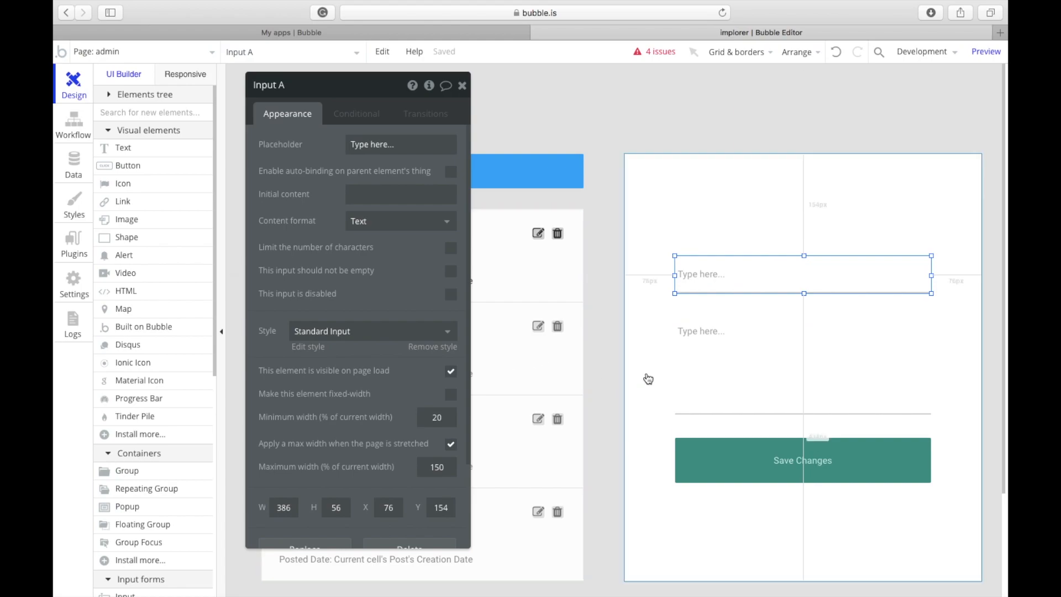
click(698, 366)
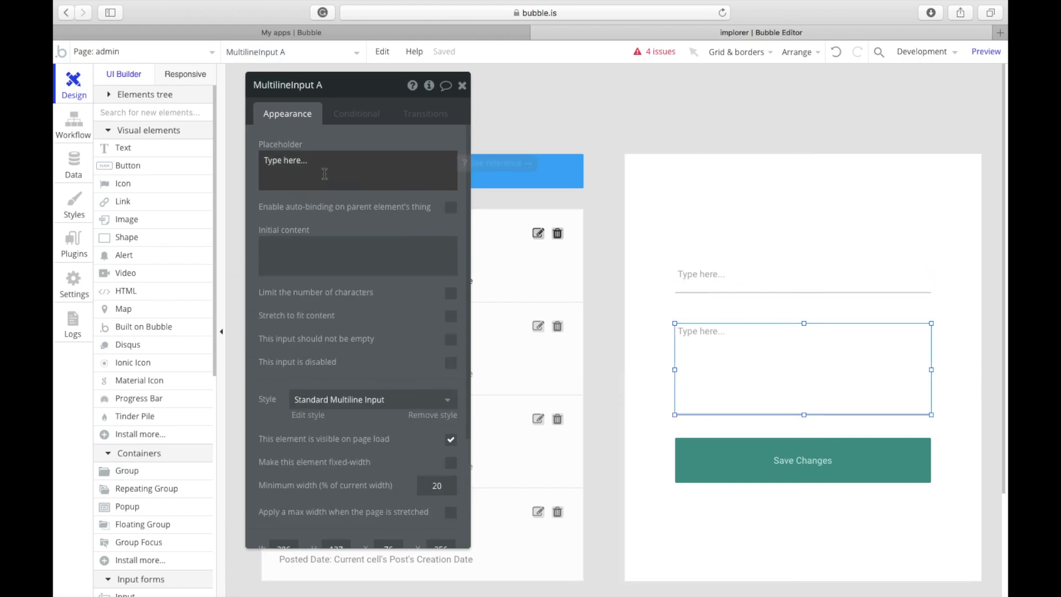
Step: Set the enclosing edit group's Type of content to Post
click(707, 190)
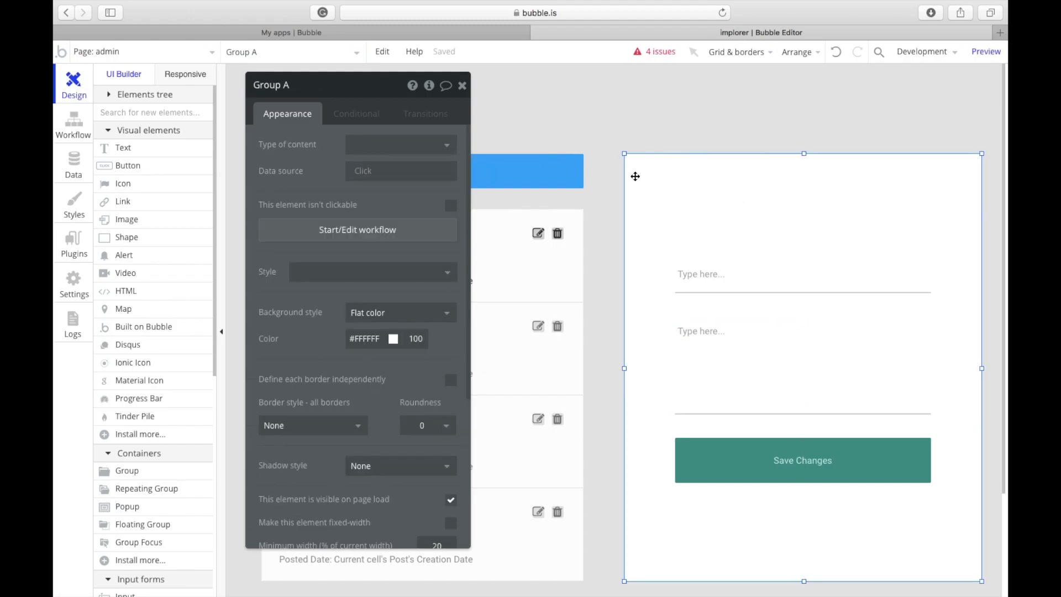
click(373, 151)
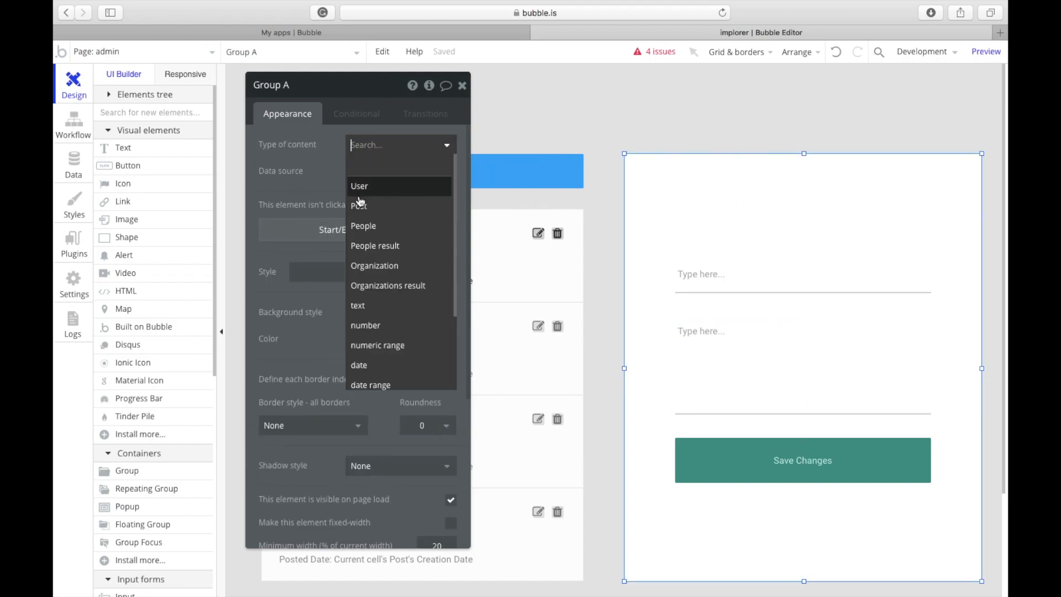
click(360, 206)
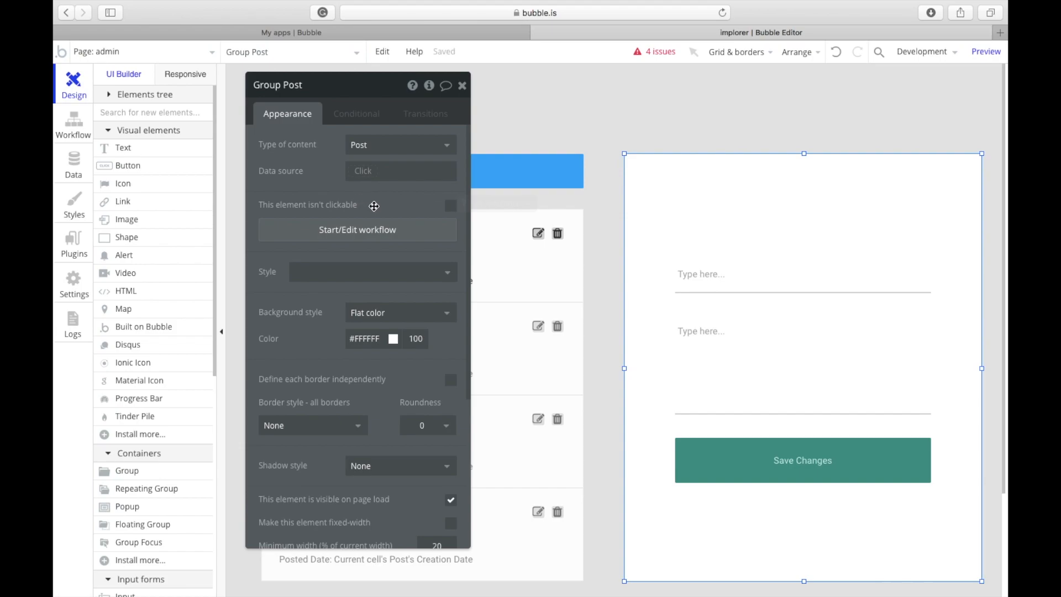
click(463, 85)
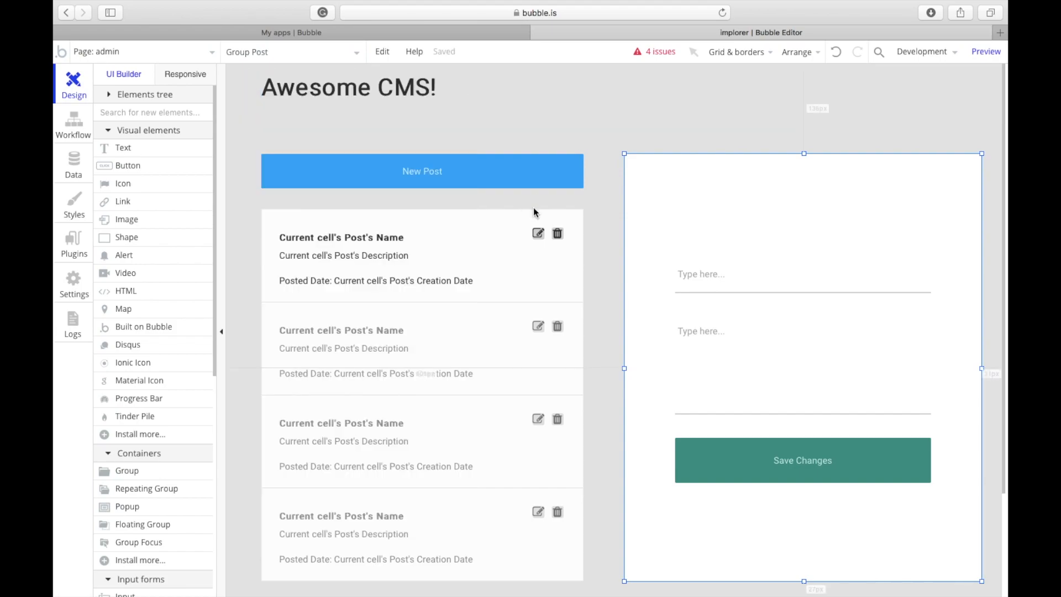
click(539, 230)
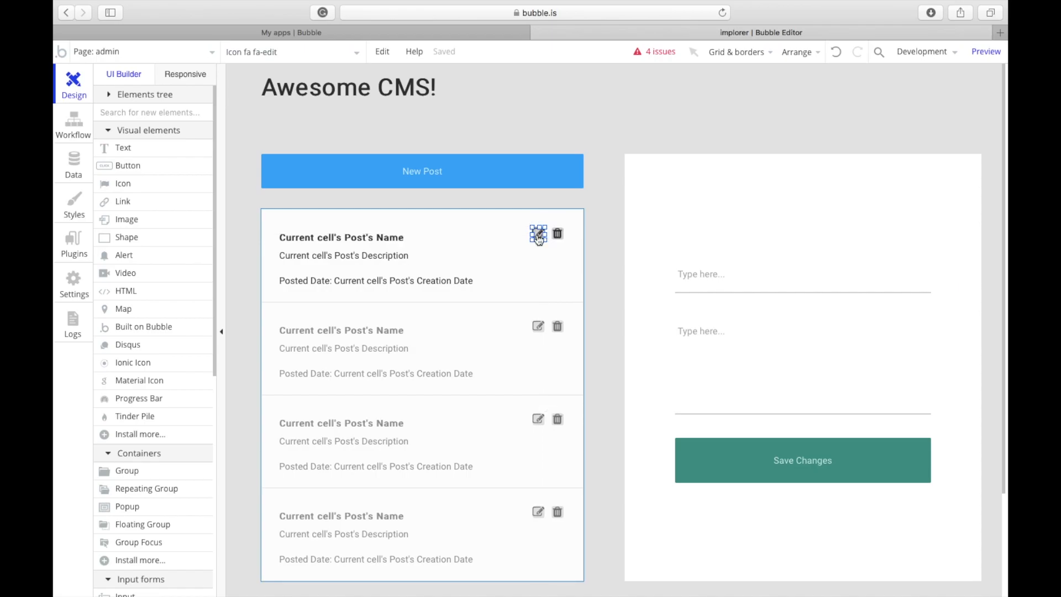
Step: Give the edit icon a Display data workflow sending Current cell's Post to Group Post
double_click(539, 235)
click(324, 227)
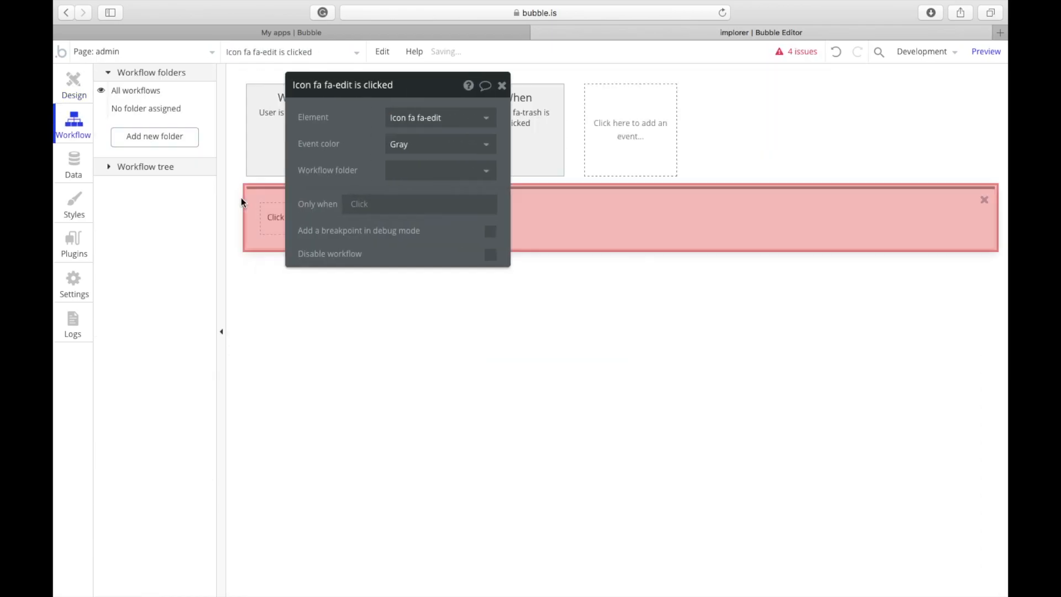
click(332, 224)
mouse_move(312, 274)
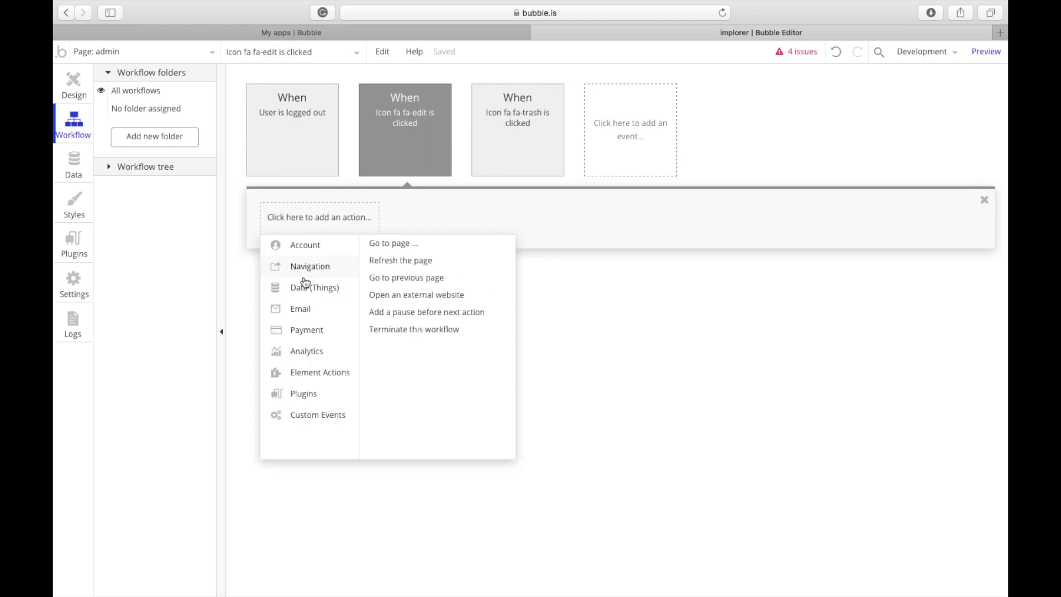
mouse_move(320, 374)
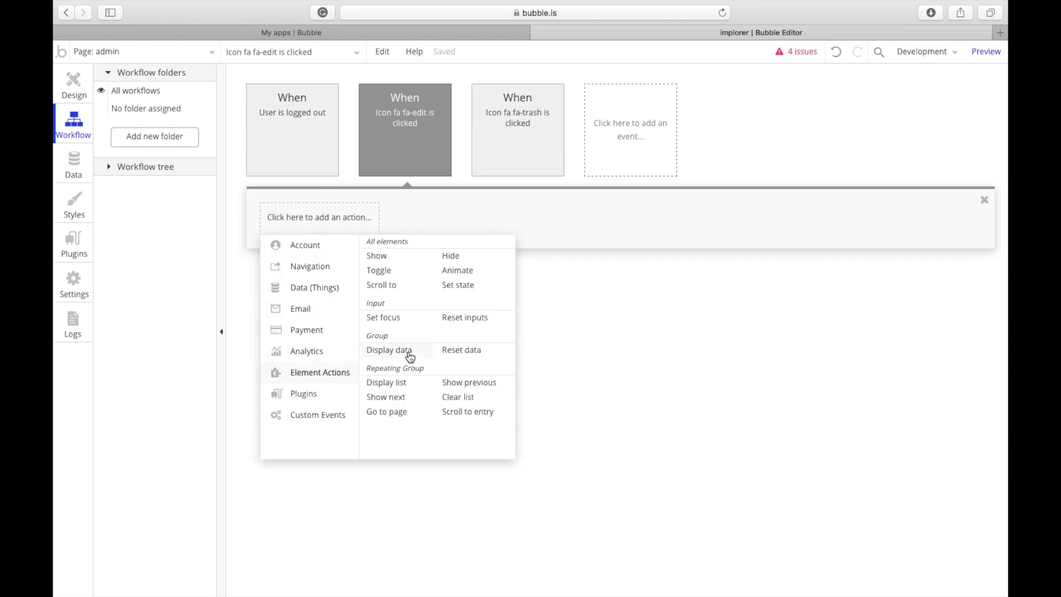
mouse_move(408, 358)
mouse_move(394, 354)
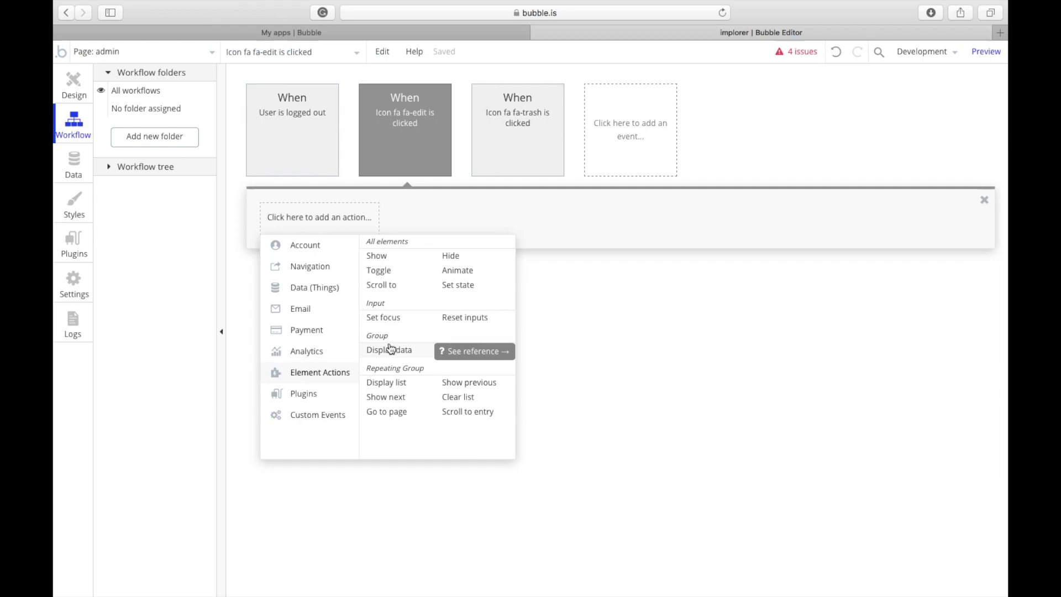
click(391, 351)
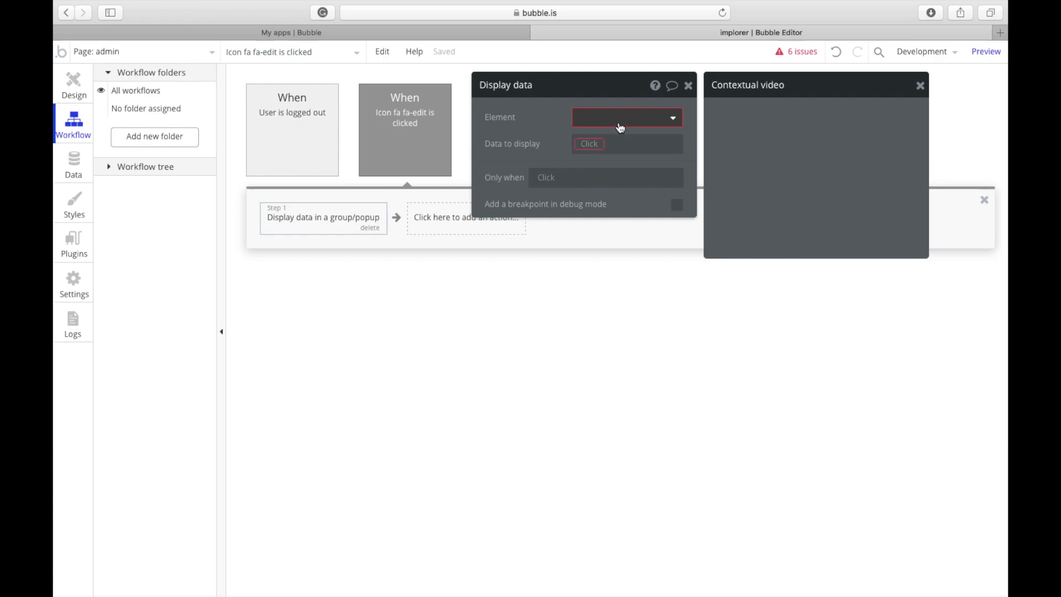
click(621, 120)
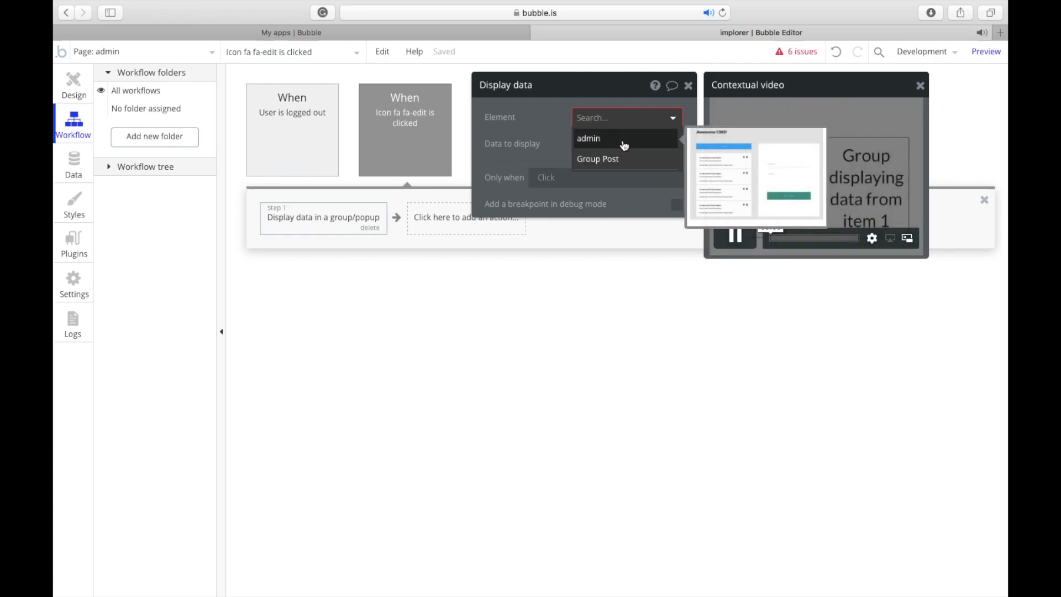
click(624, 161)
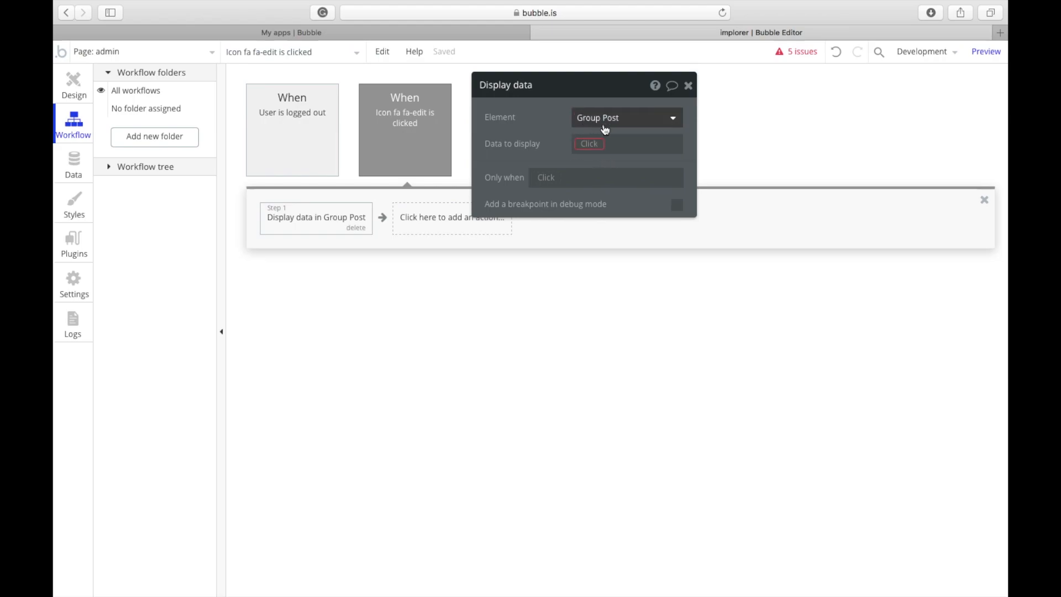
click(577, 143)
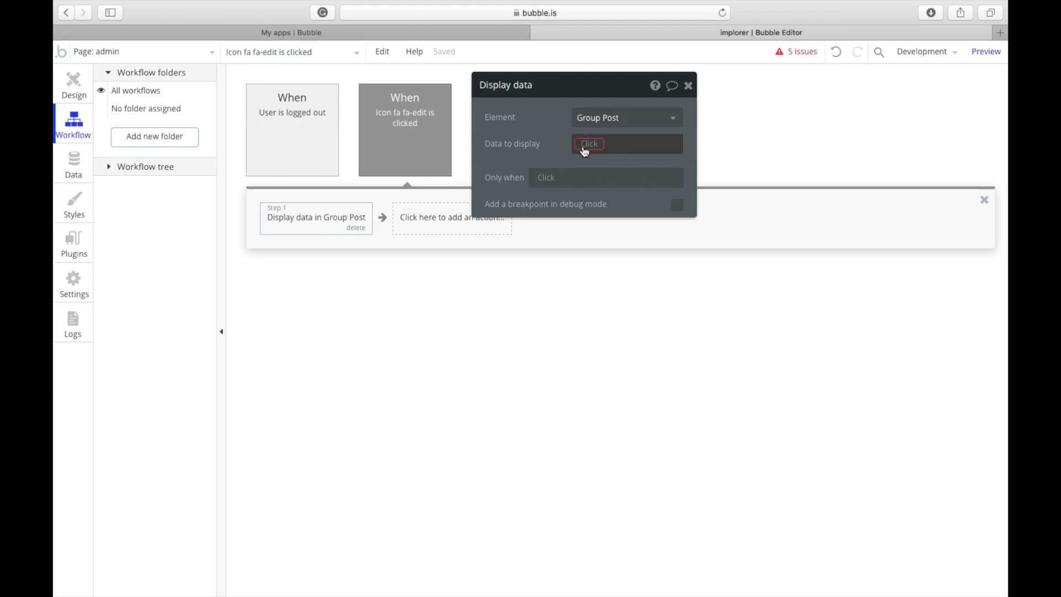
click(579, 159)
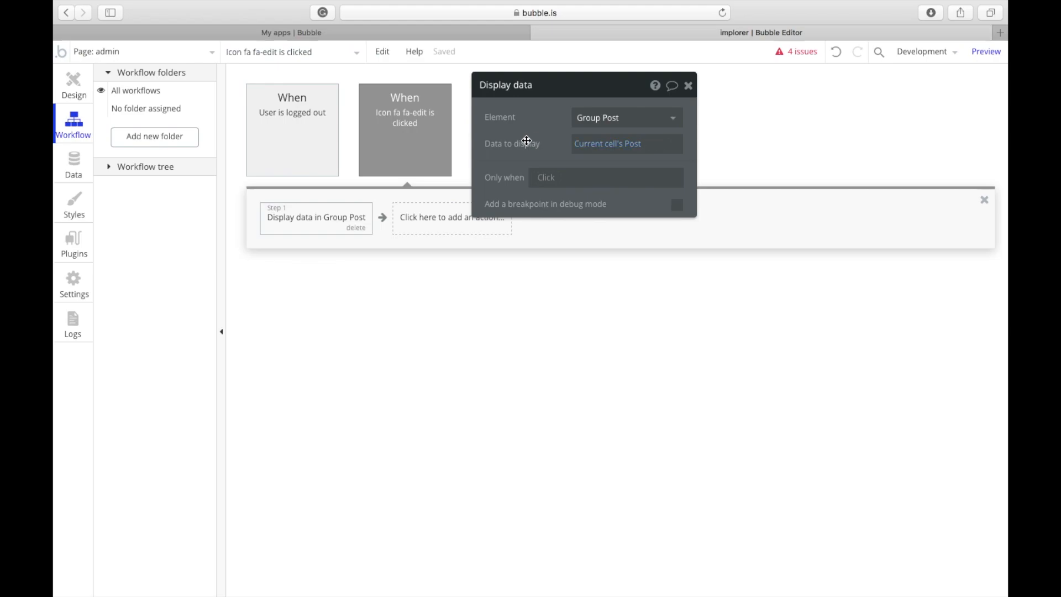
click(76, 97)
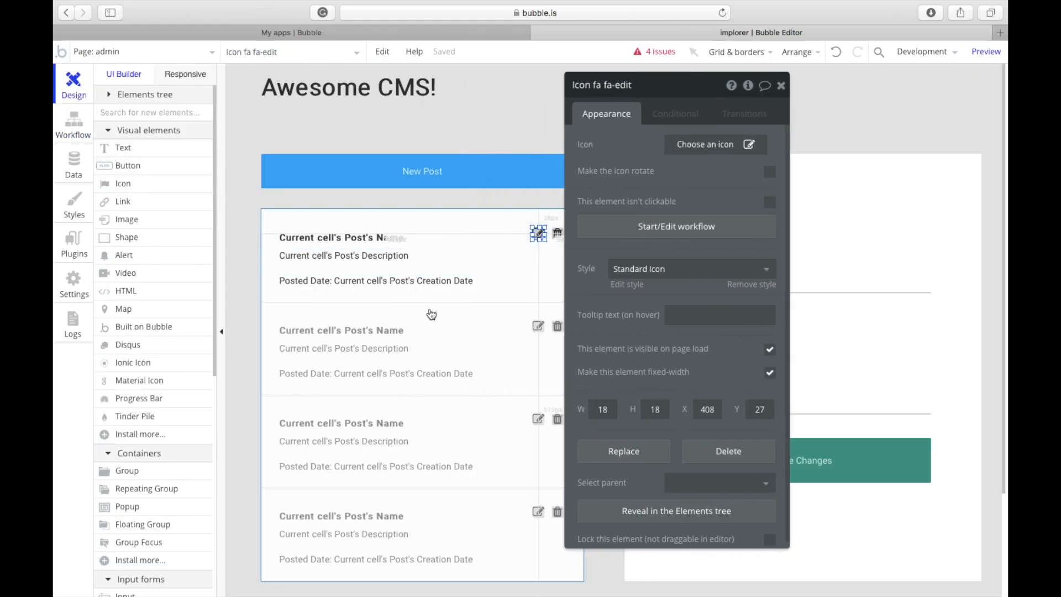
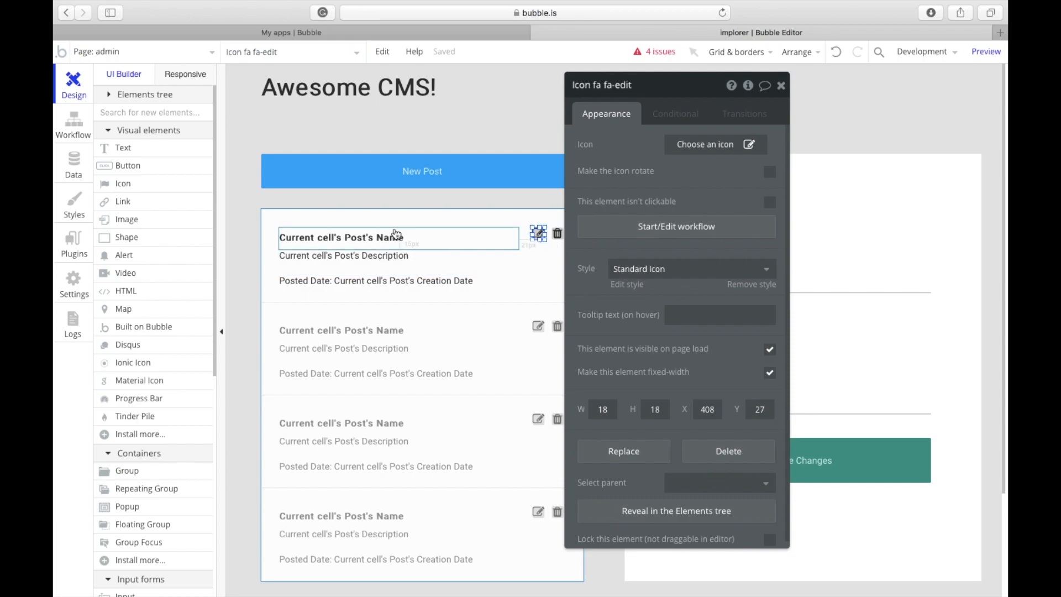
Step: Set the name input's Initial content to Parent group's Post's Name
drag(604, 241, 469, 227)
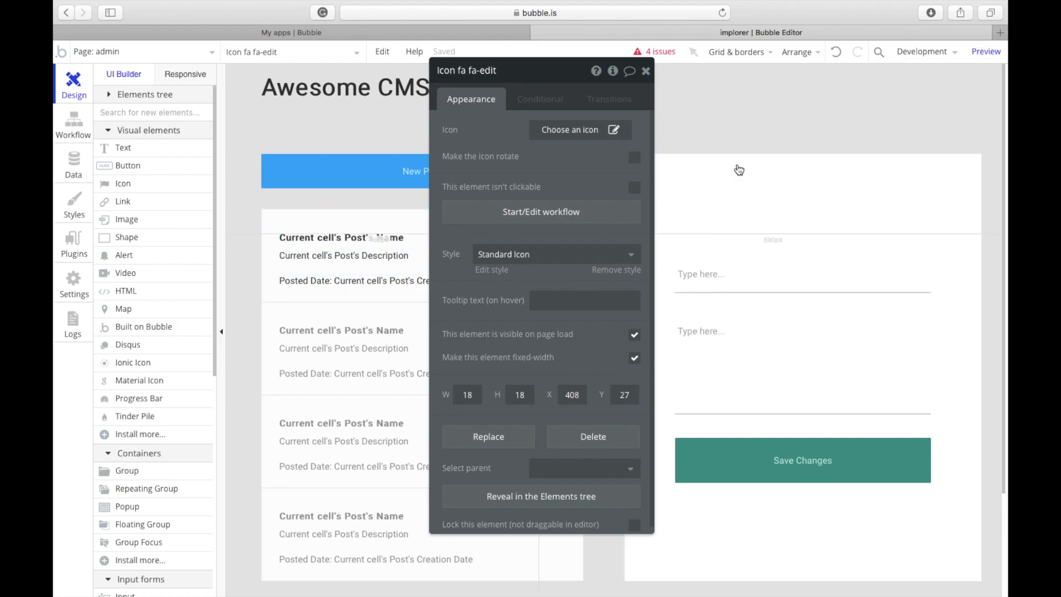
click(742, 210)
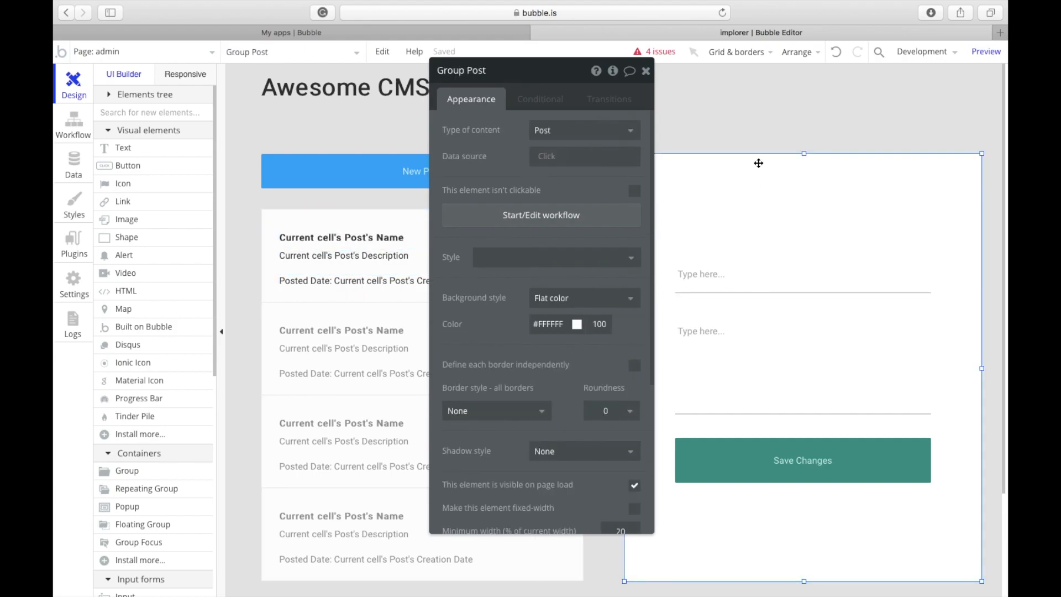
click(793, 286)
click(782, 382)
click(796, 279)
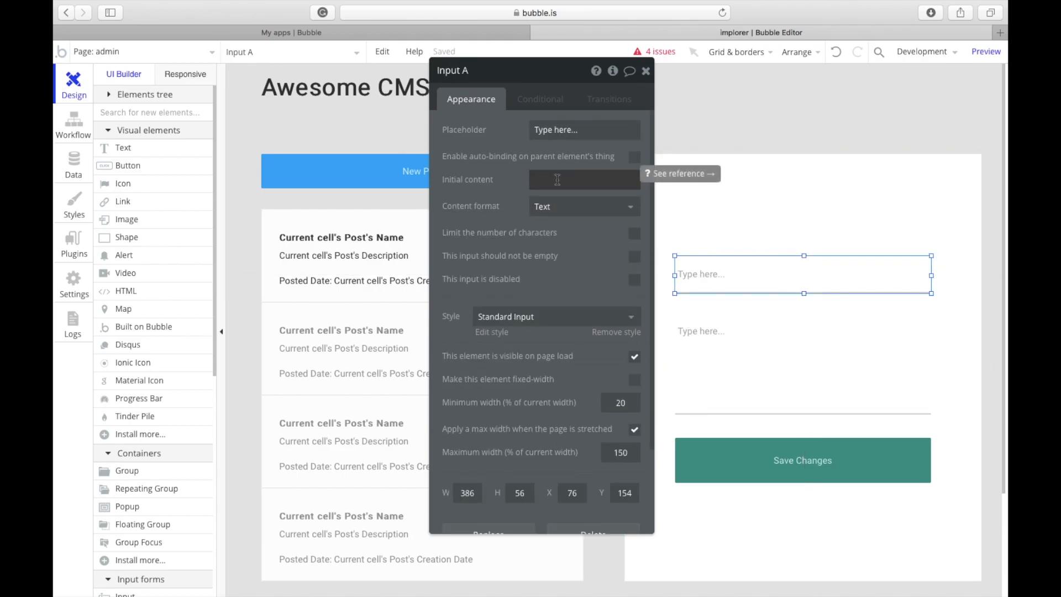
drag(503, 176, 432, 199)
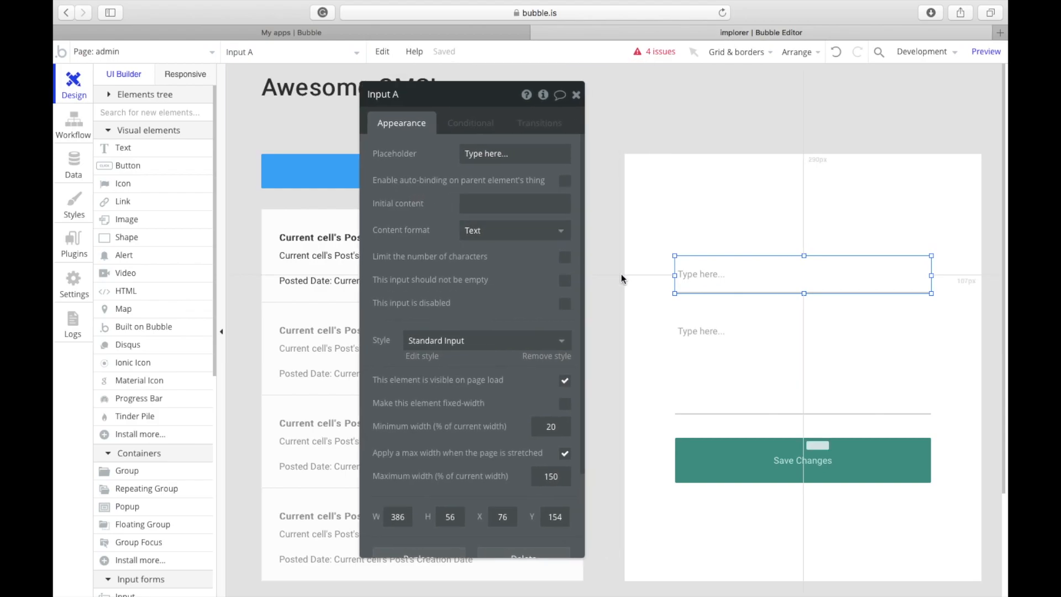
click(502, 208)
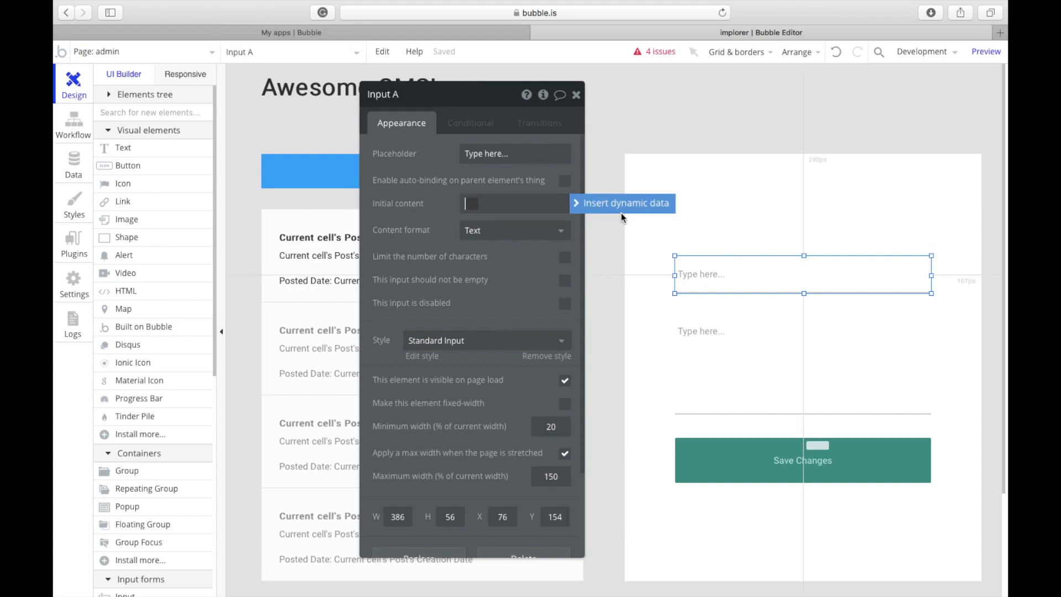
click(661, 203)
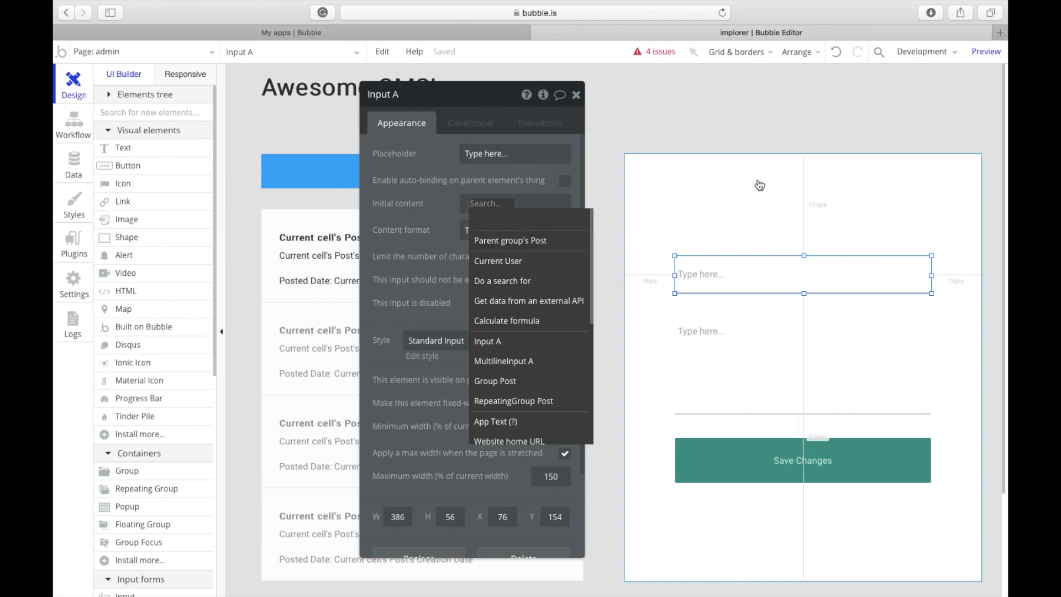
click(583, 240)
click(508, 272)
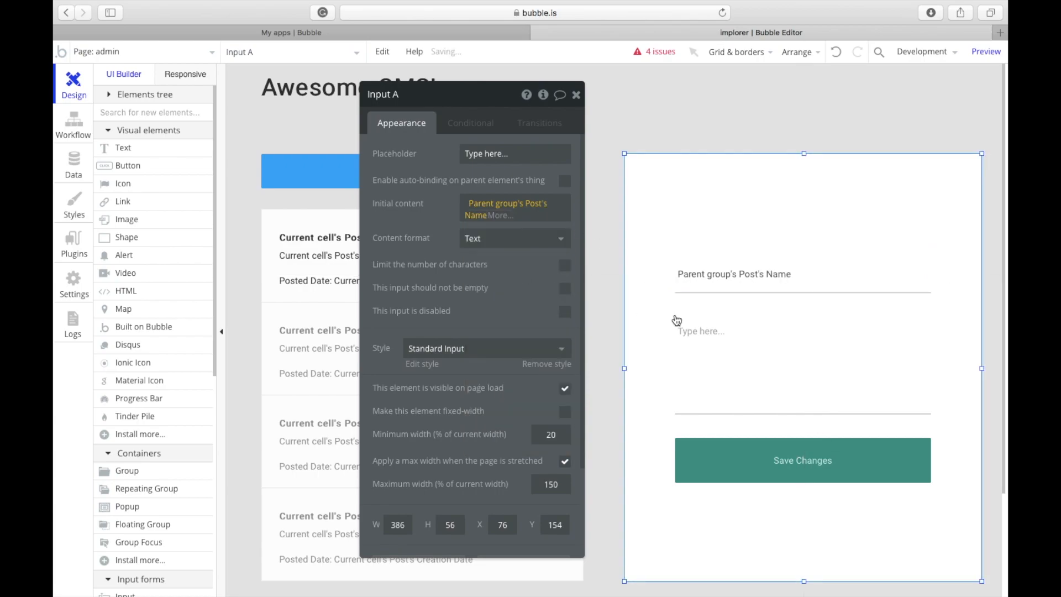
Step: Select the multiline description input and remove a mistaken Description placeholder
click(676, 320)
click(689, 332)
click(452, 191)
click(583, 170)
click(464, 206)
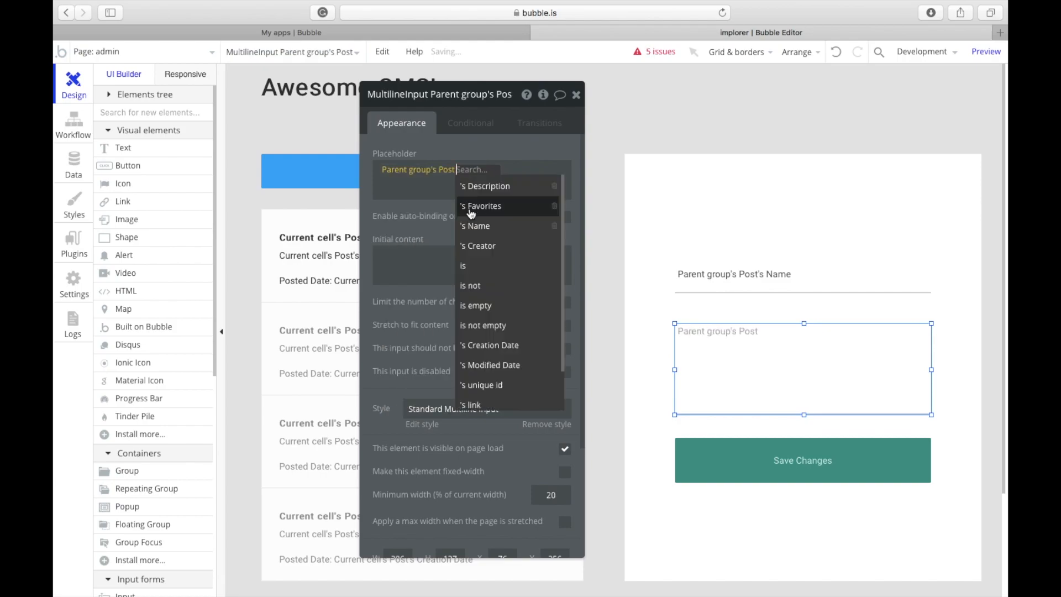
click(487, 205)
click(492, 172)
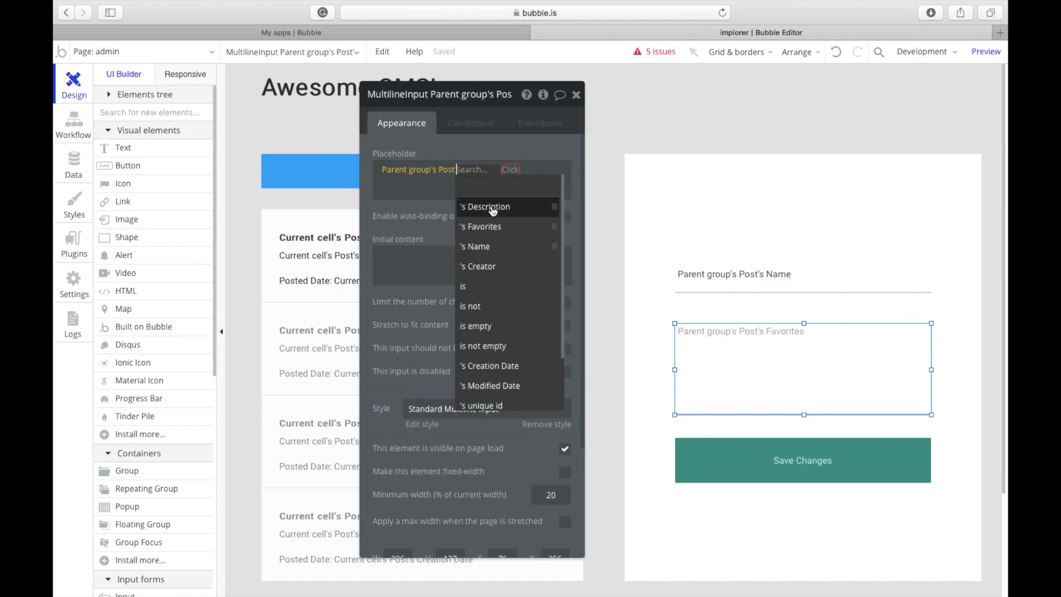
click(491, 208)
click(471, 219)
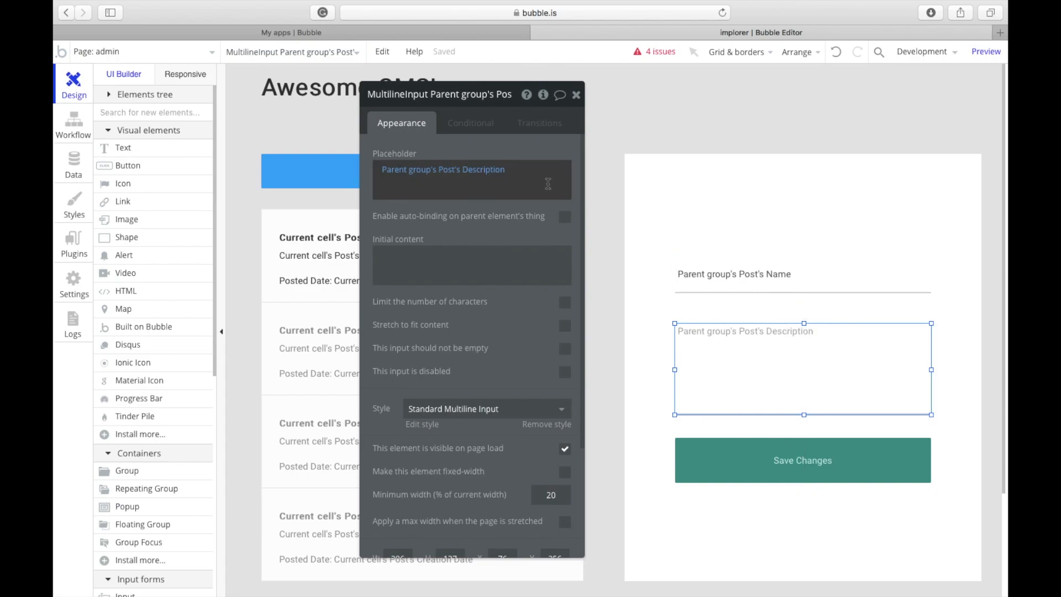
click(487, 170)
key(BackSpace)
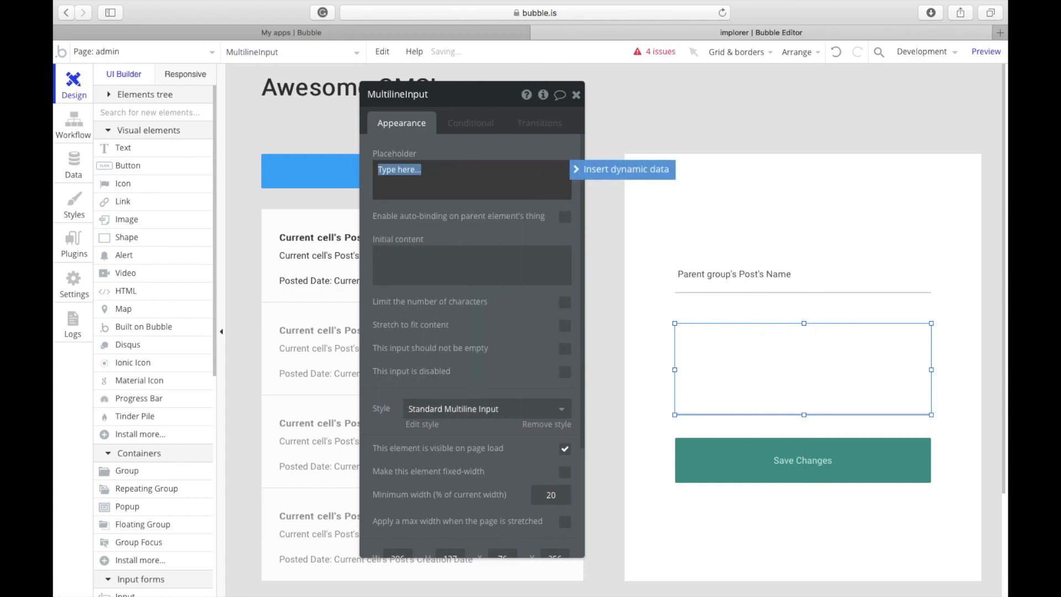
Step: Set the multiline input's Initial content to Parent group's Post's Description
click(477, 252)
click(586, 254)
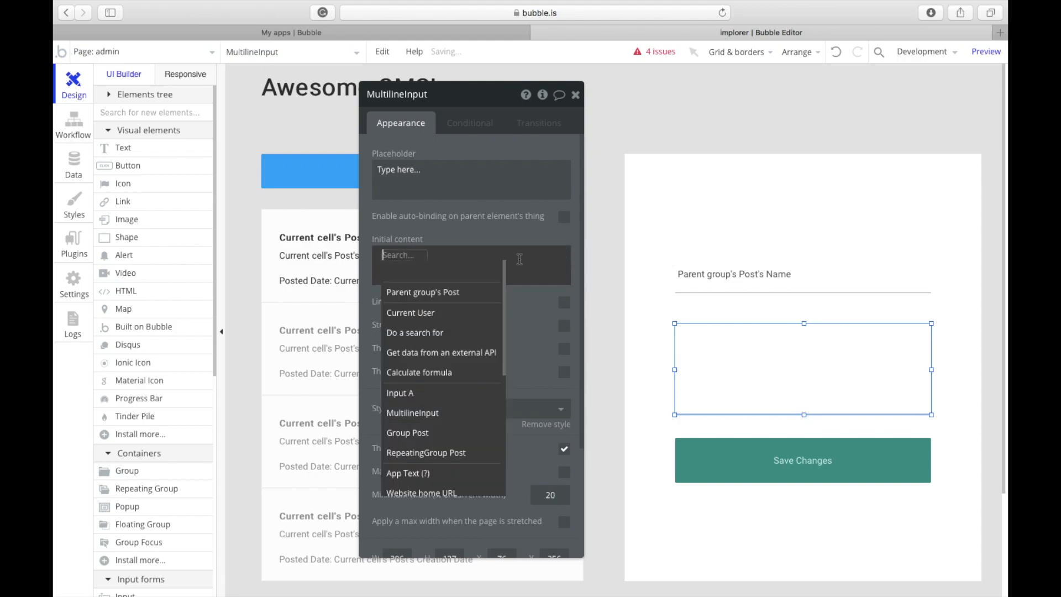
click(465, 294)
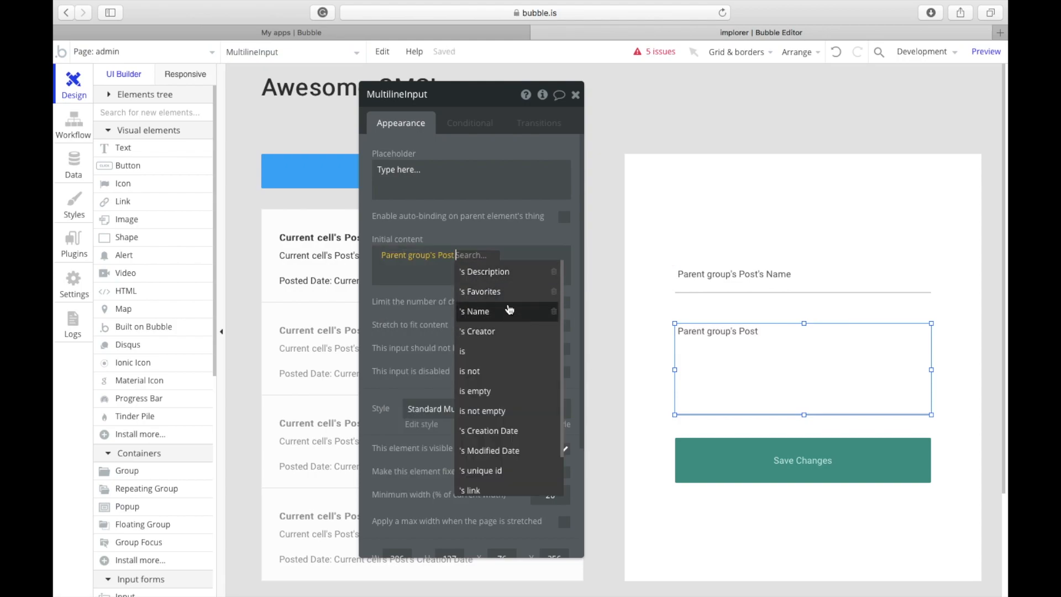
click(505, 280)
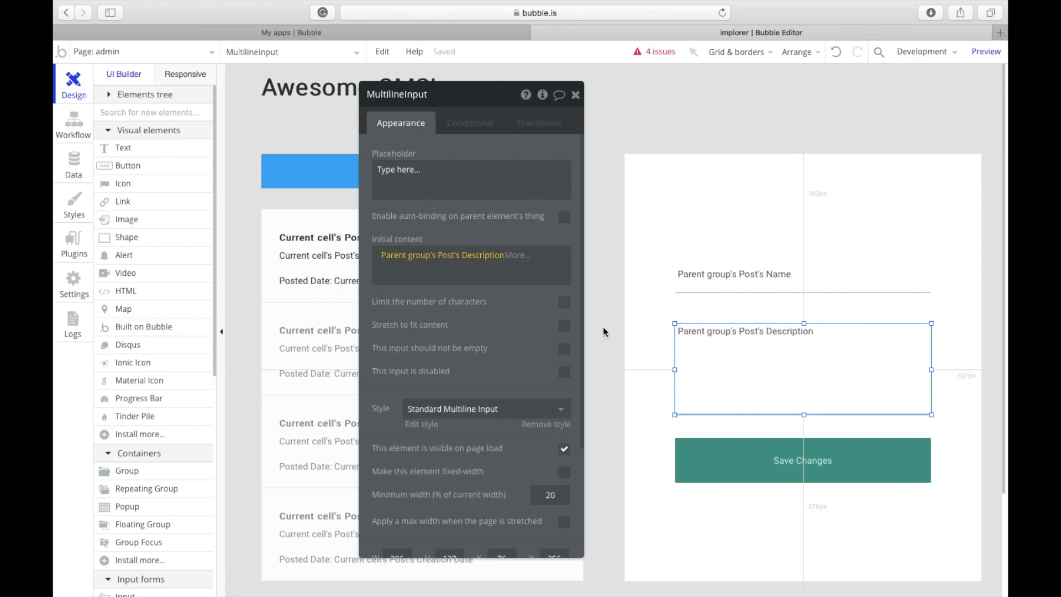
click(719, 459)
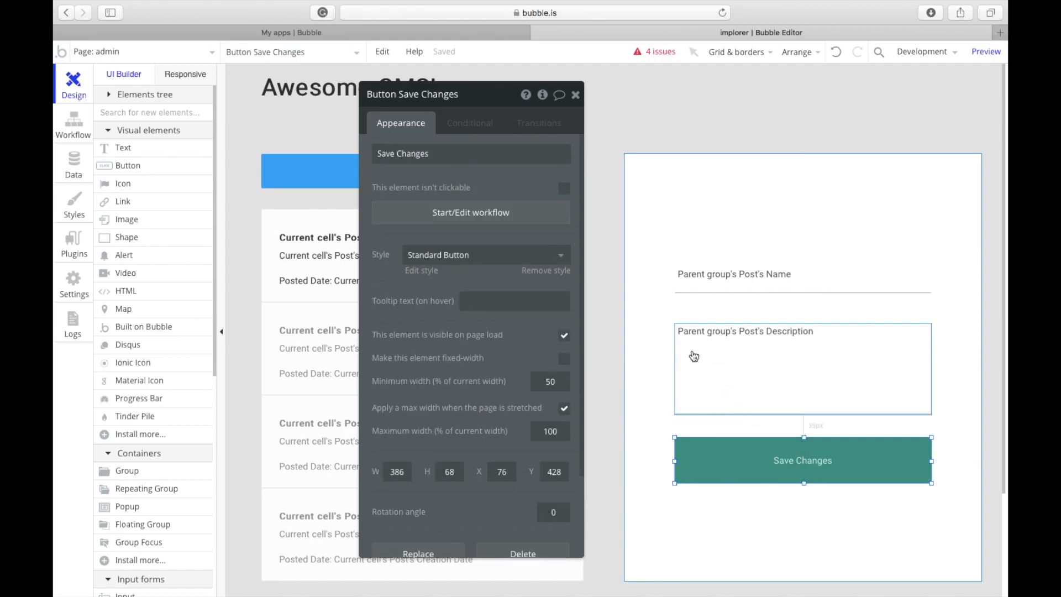
Step: Add a Save Changes workflow that changes Parent group's Post's Description and Name fields
click(492, 214)
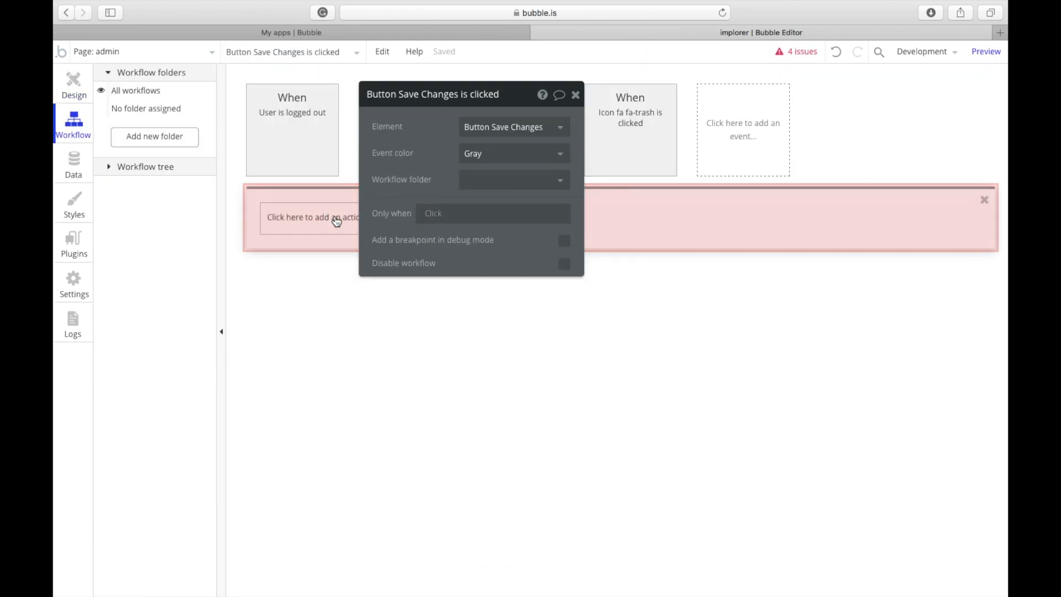
click(346, 221)
mouse_move(348, 277)
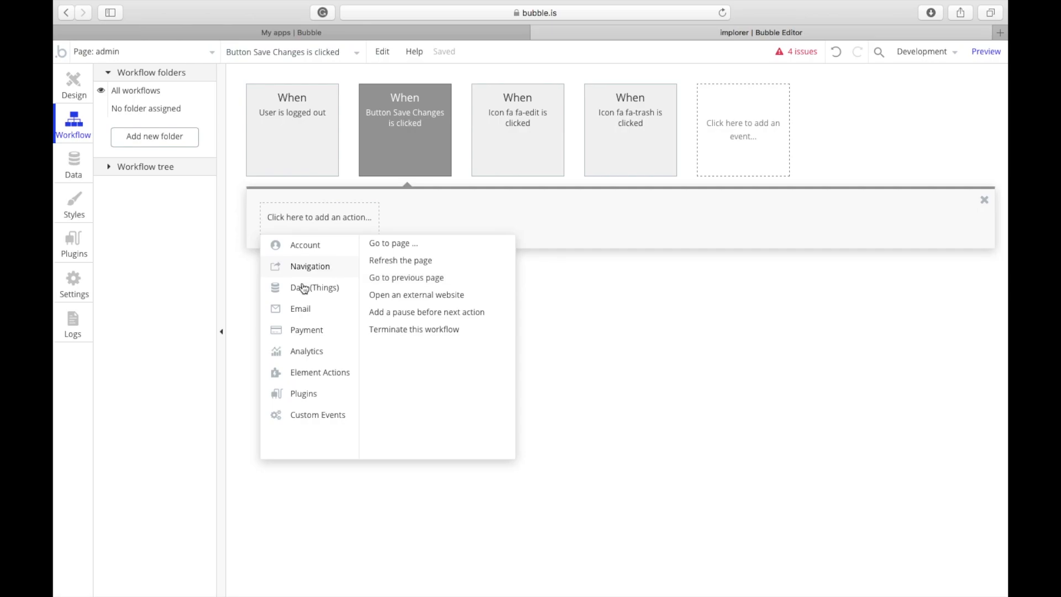
mouse_move(303, 288)
click(410, 261)
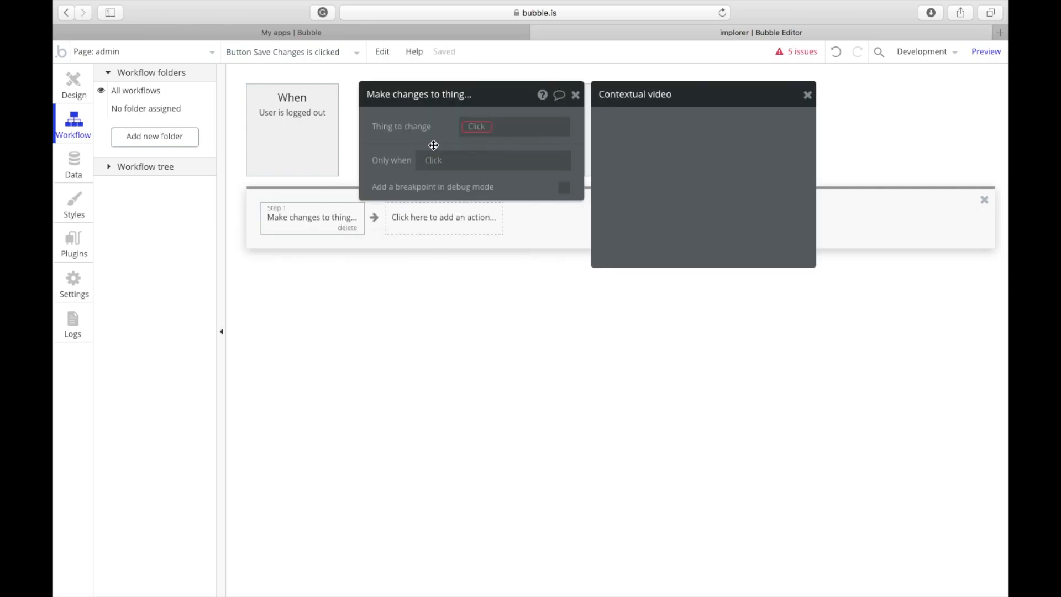
click(477, 135)
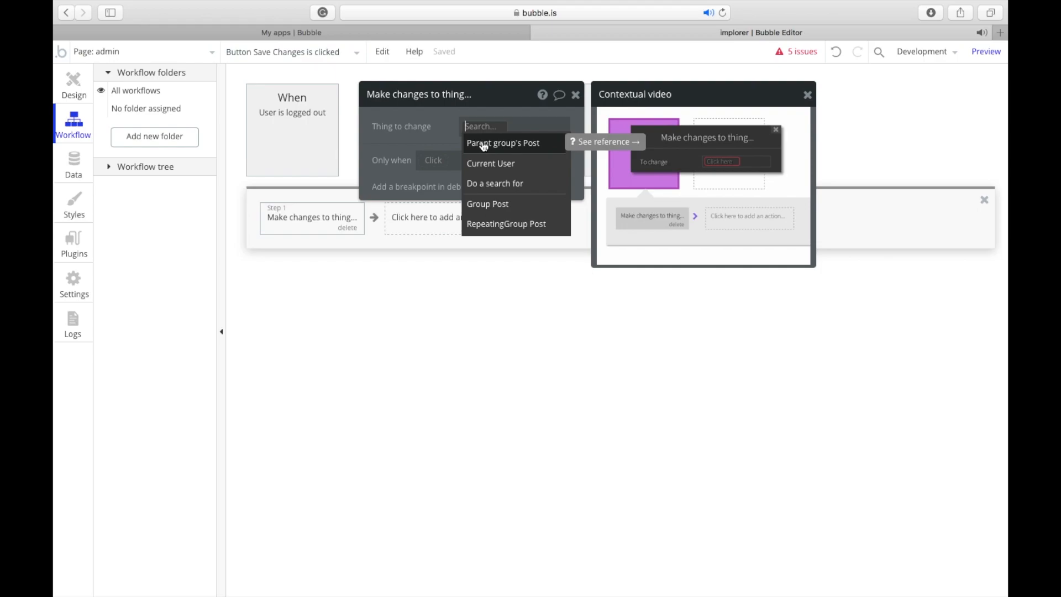
click(483, 145)
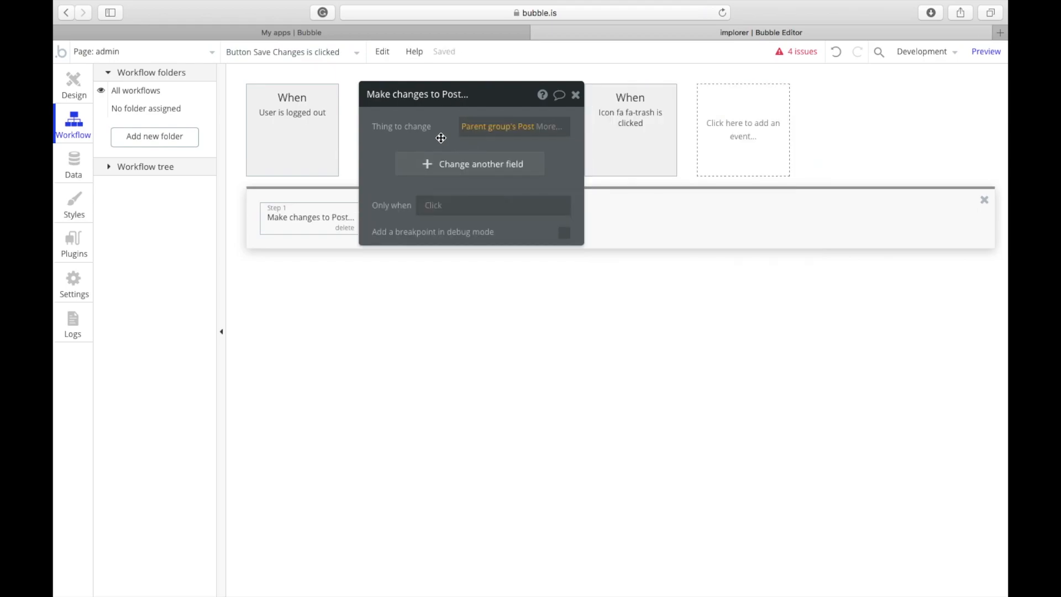
click(439, 169)
click(411, 192)
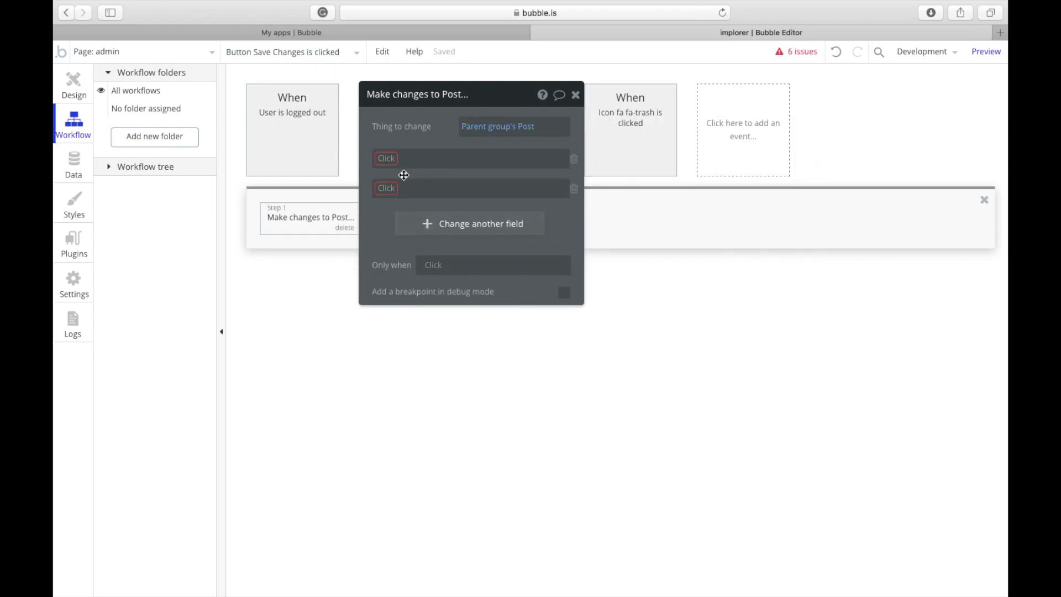
click(391, 160)
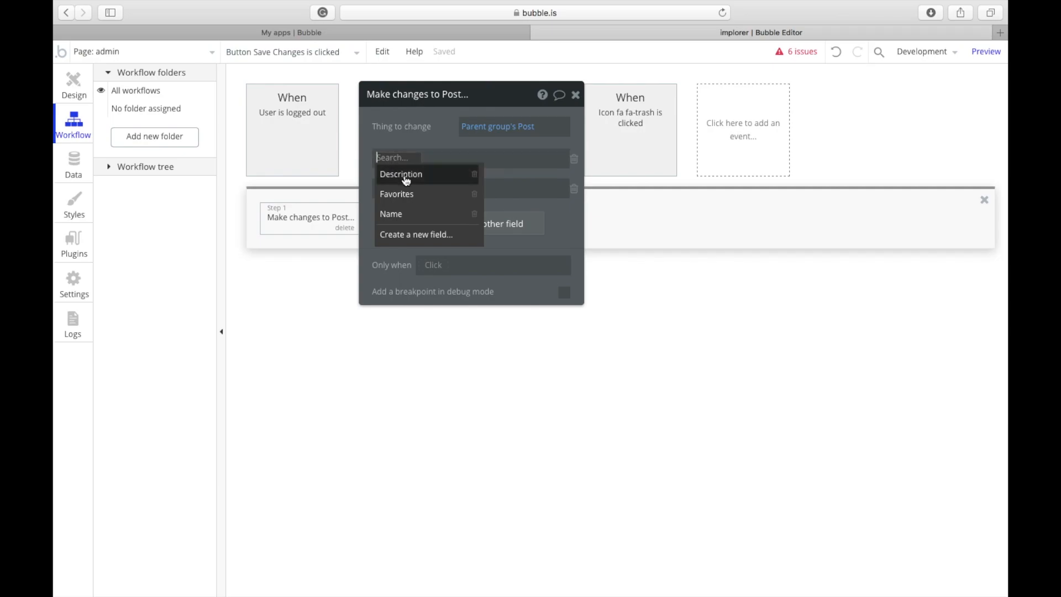
click(407, 174)
click(391, 188)
click(419, 220)
Step: Set Description to MultilineInput's value and Name to Input A's value
click(450, 159)
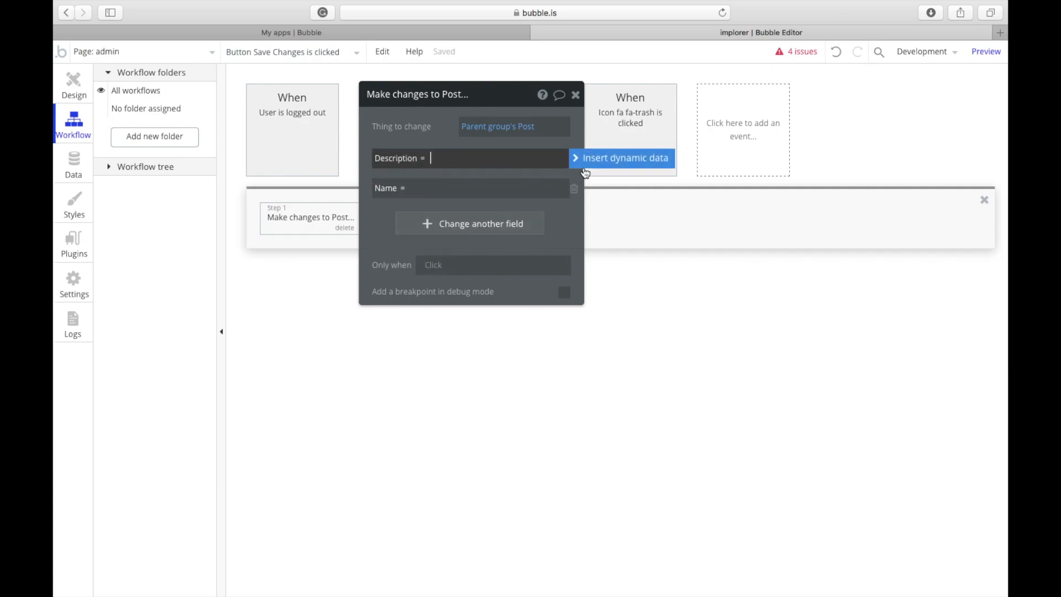
click(583, 166)
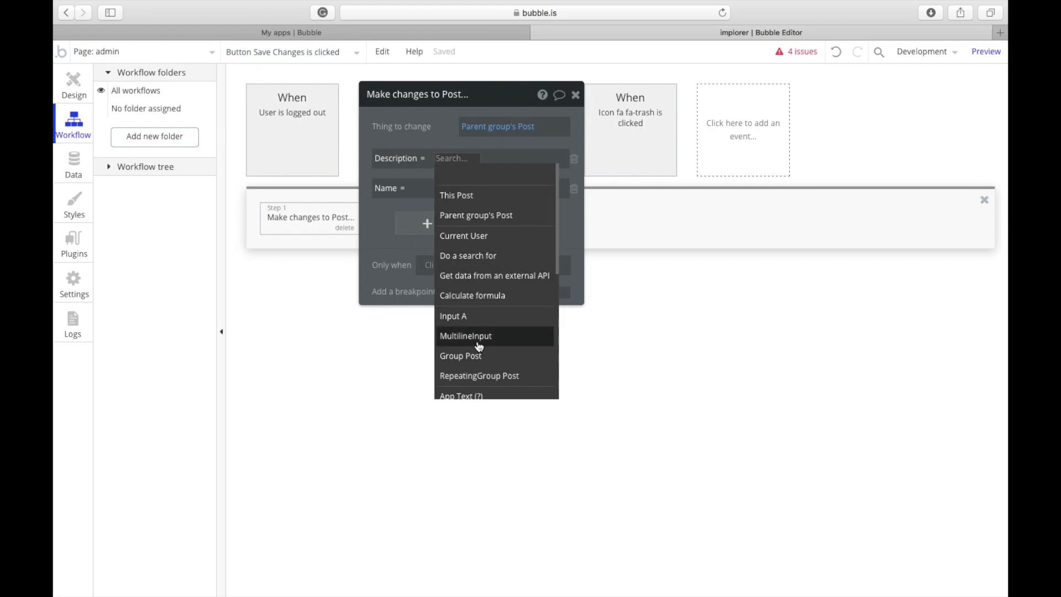
click(480, 338)
click(504, 199)
click(461, 188)
click(602, 195)
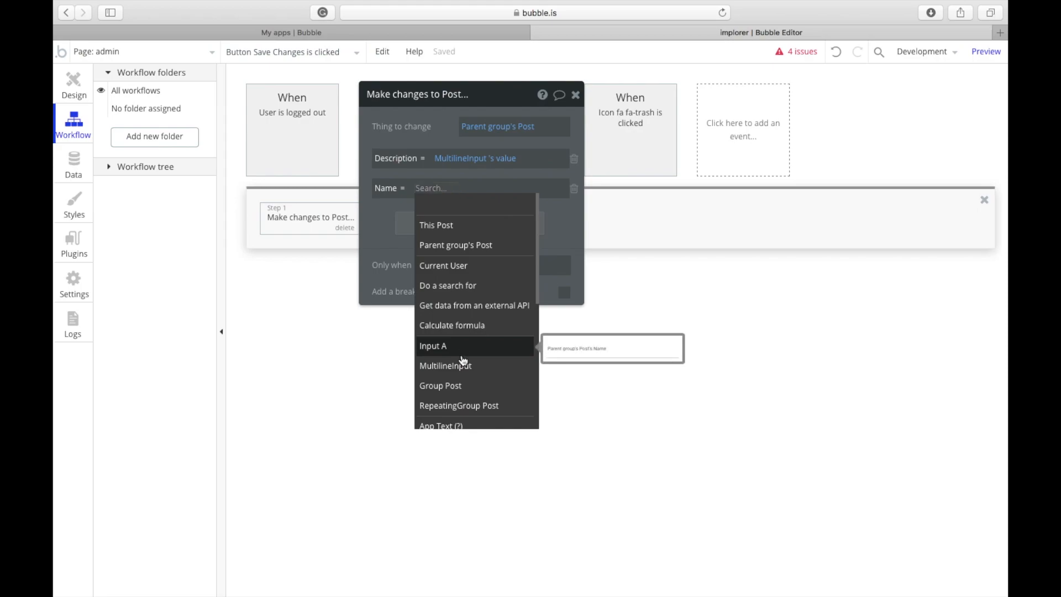
click(463, 346)
click(492, 203)
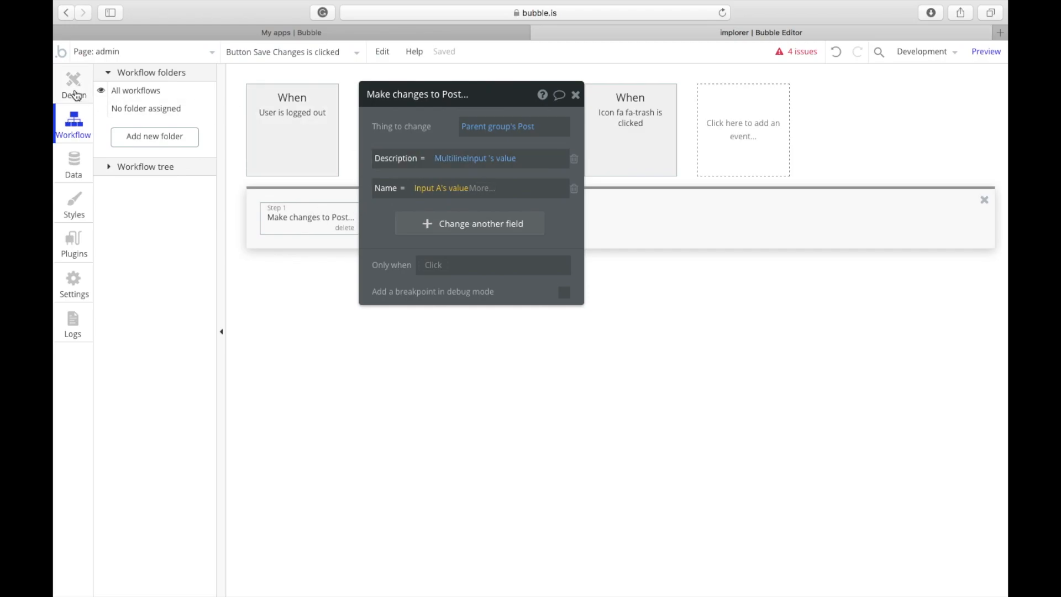
click(76, 95)
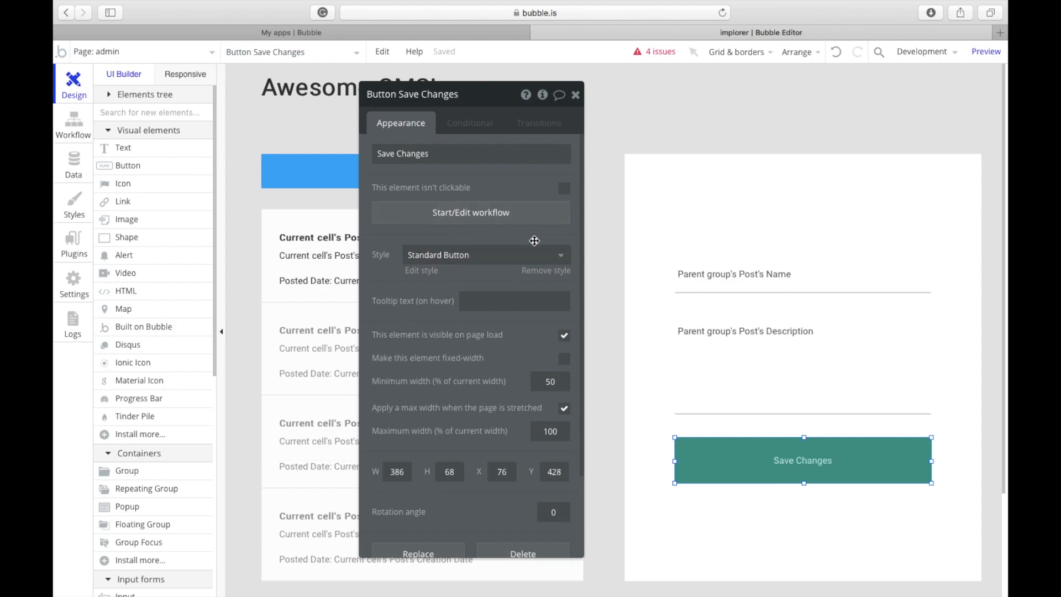
Step: Narrow Save Changes to 213 wide and paste a copy beside it
click(705, 273)
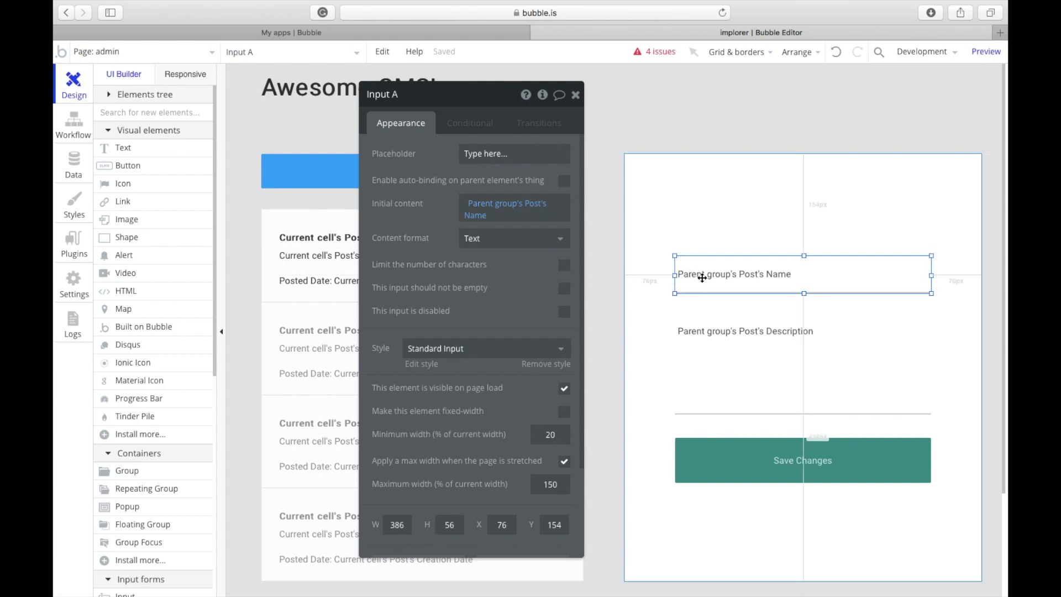
click(749, 454)
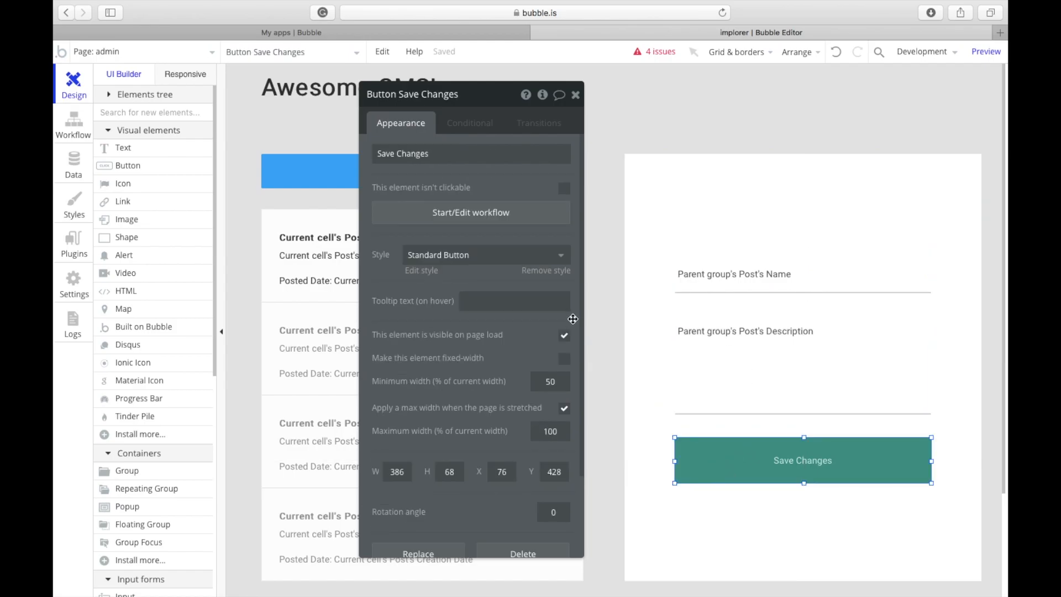
drag(932, 461, 817, 461)
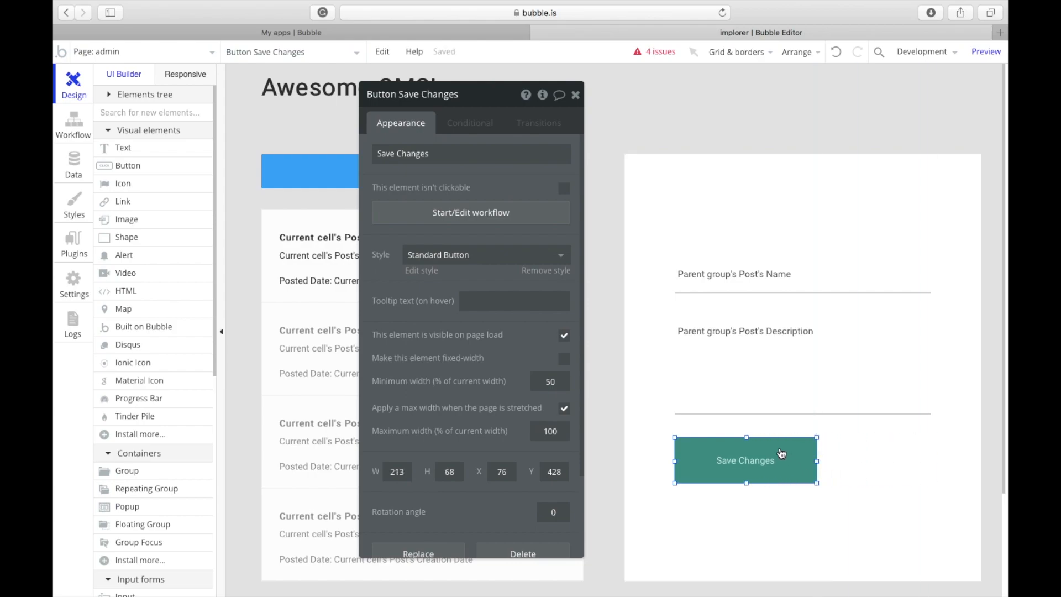
key(super+v)
drag(753, 461, 865, 460)
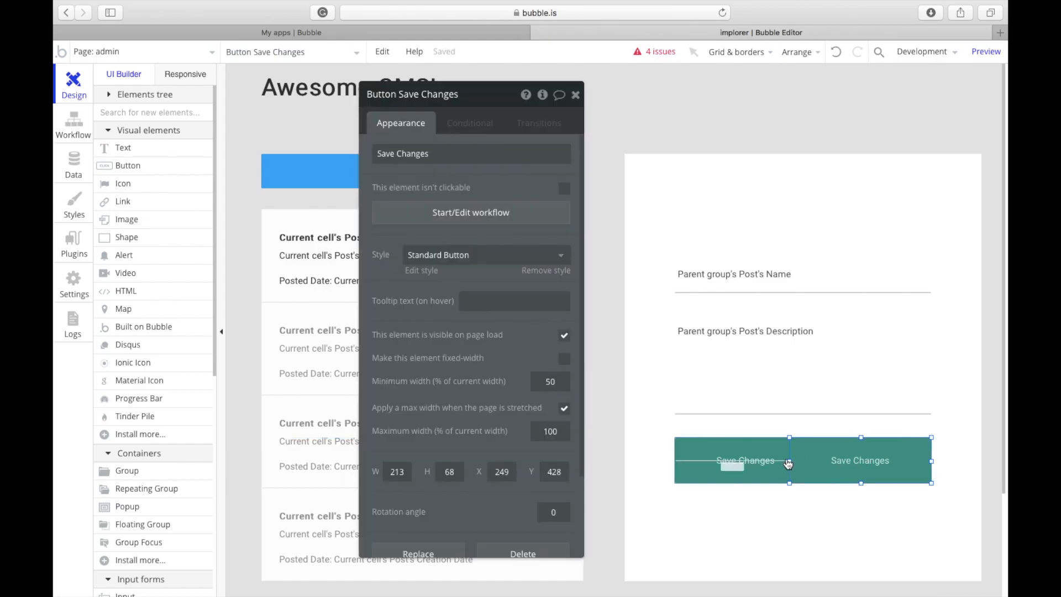
mouse_move(793, 460)
mouse_down()
mouse_move(838, 460)
mouse_move(776, 459)
mouse_move(821, 459)
mouse_move(778, 461)
mouse_move(805, 461)
mouse_up()
Step: Adjust both buttons' widths and line them up side by side under the form
click(807, 464)
click(854, 470)
click(773, 459)
click(827, 461)
click(727, 469)
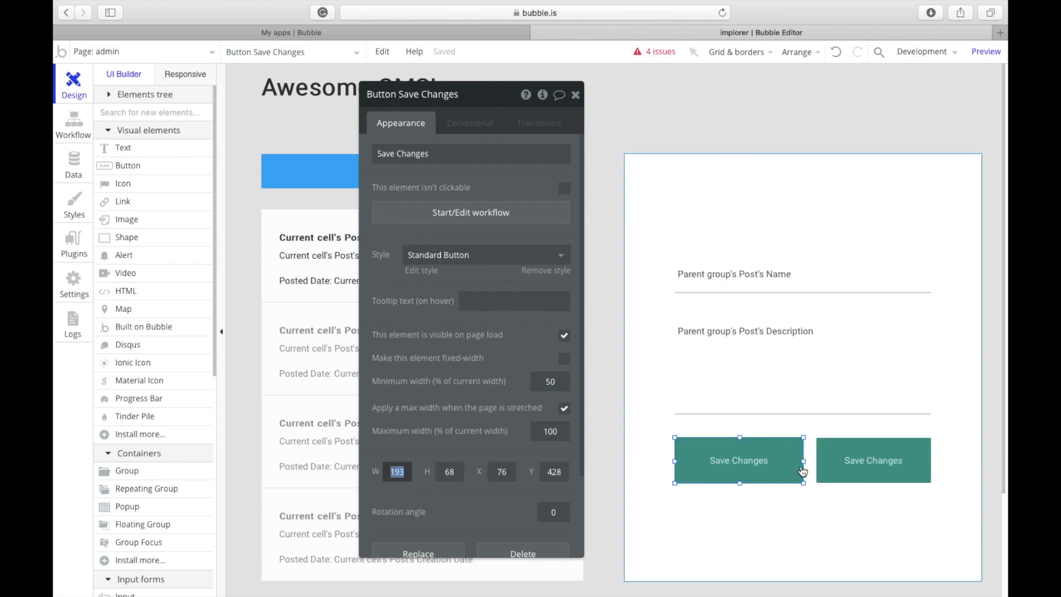
click(830, 464)
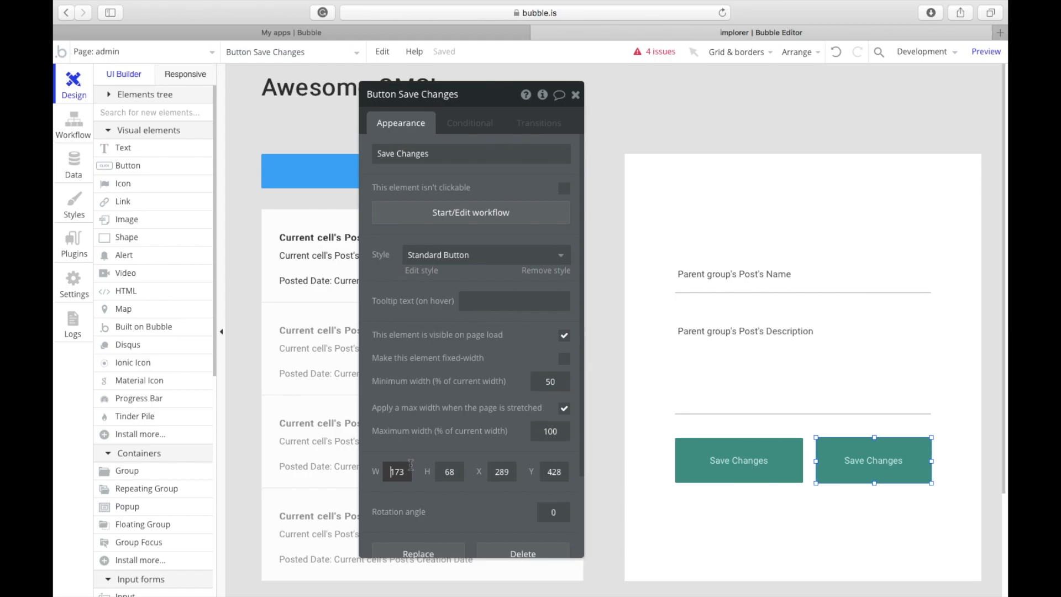
drag(875, 453, 876, 463)
click(788, 466)
drag(804, 461, 789, 461)
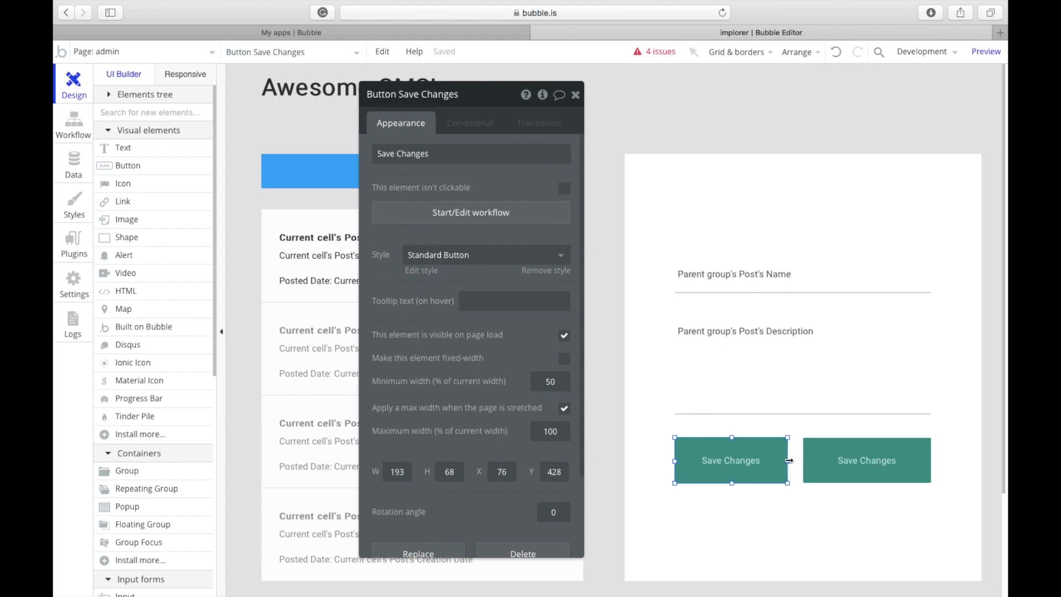
click(807, 460)
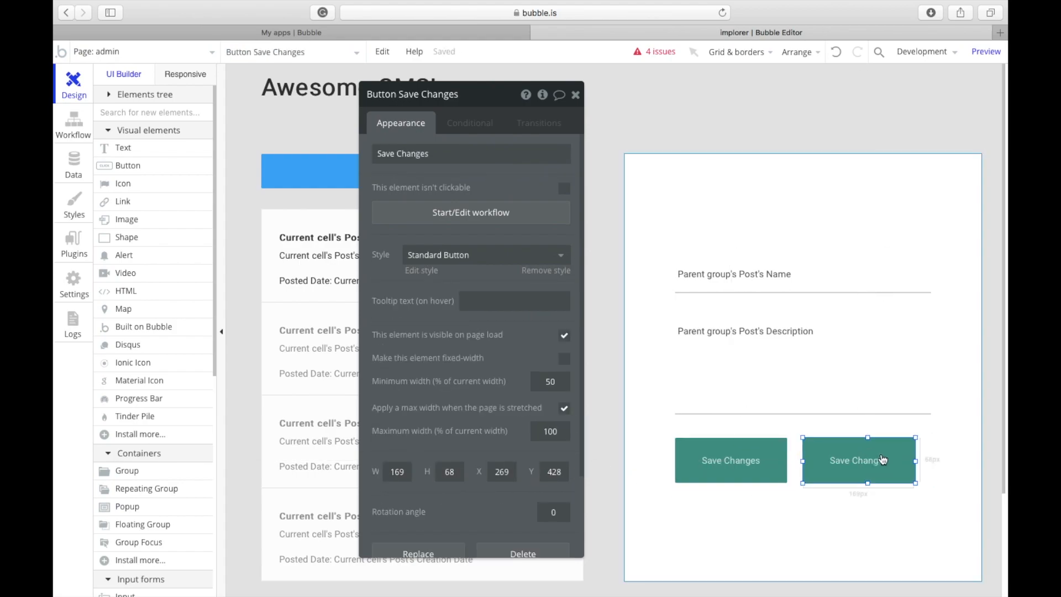
drag(881, 457, 902, 457)
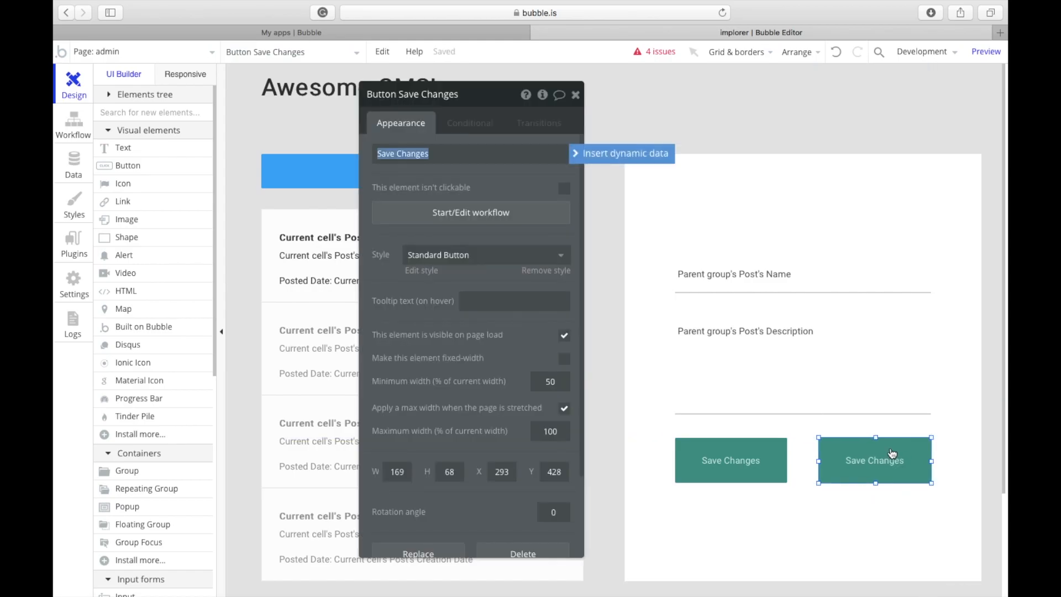
Step: Relabel the left button 'New Post'
click(711, 472)
text(P)
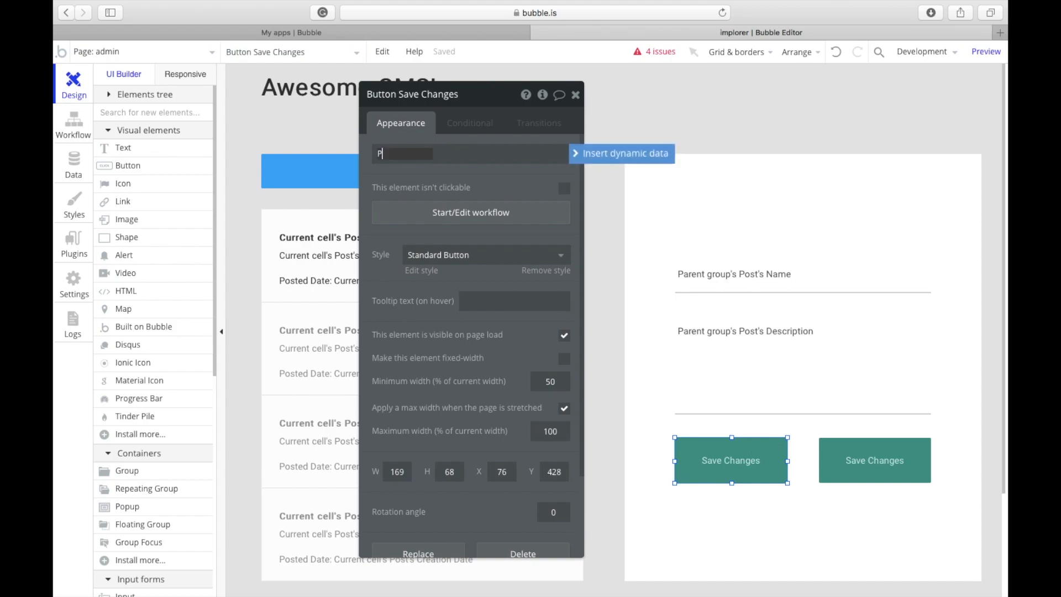
text(ost)
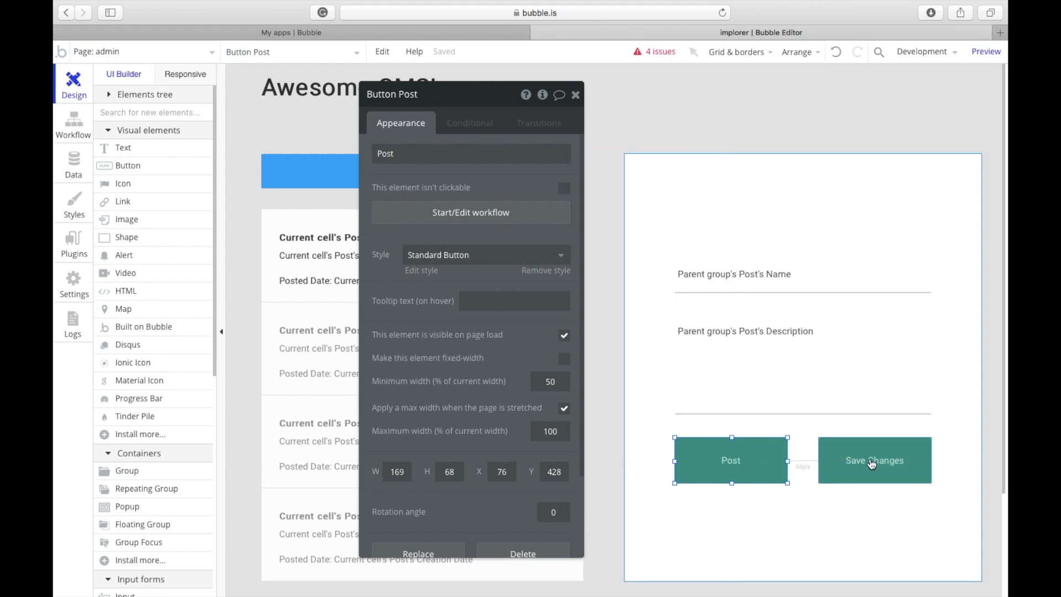
click(872, 464)
click(764, 463)
text(New)
key(super+a)
text(N)
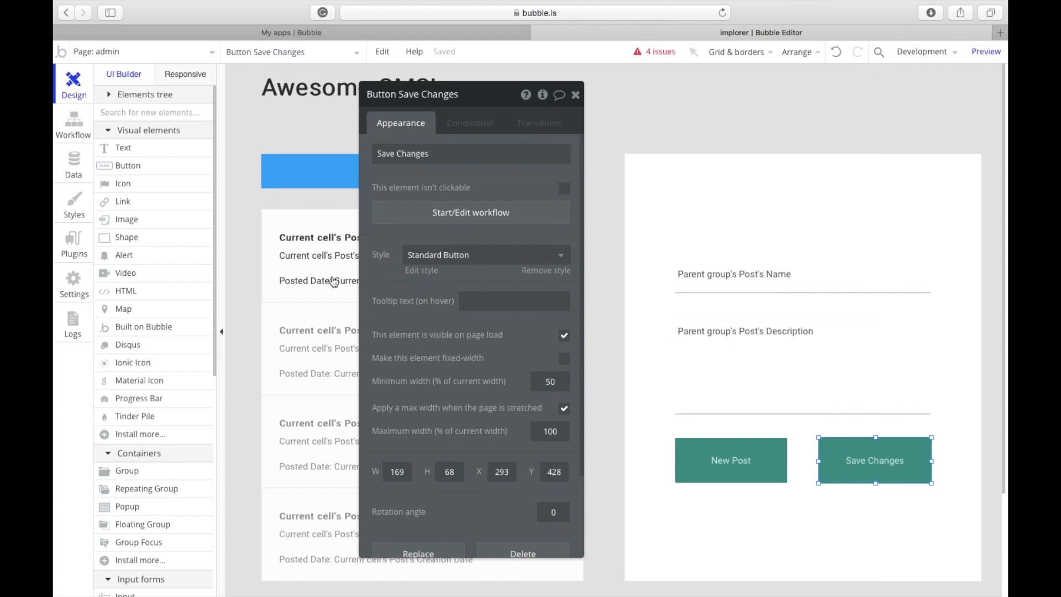
Step: Give the Save Changes button the No Background Button style
click(416, 254)
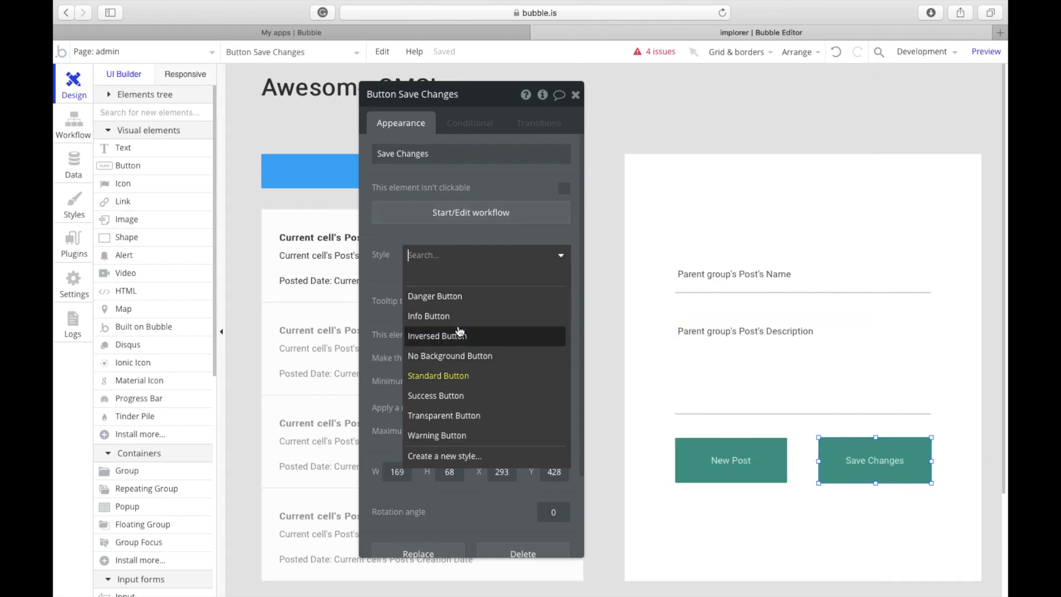
click(497, 350)
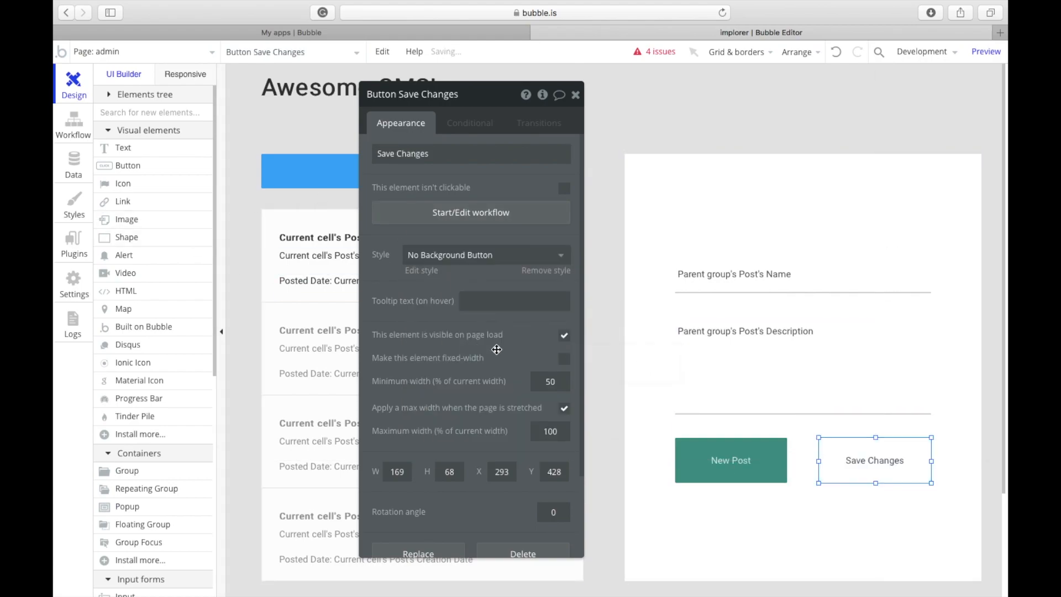
click(785, 557)
click(848, 461)
click(785, 460)
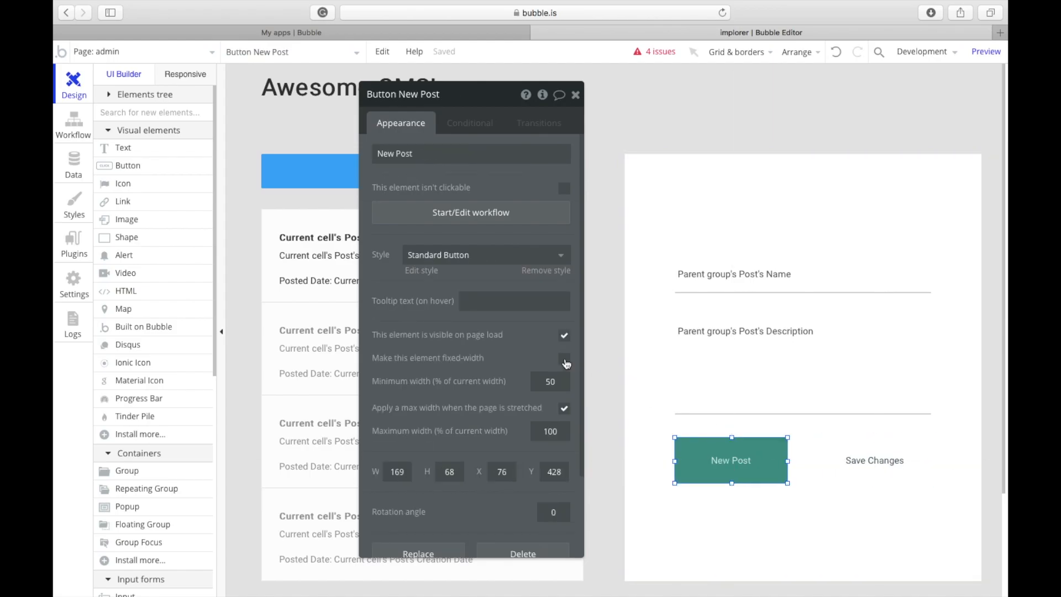
Step: Replace New Post's old workflow step with a Create a new thing action of type Post
click(433, 217)
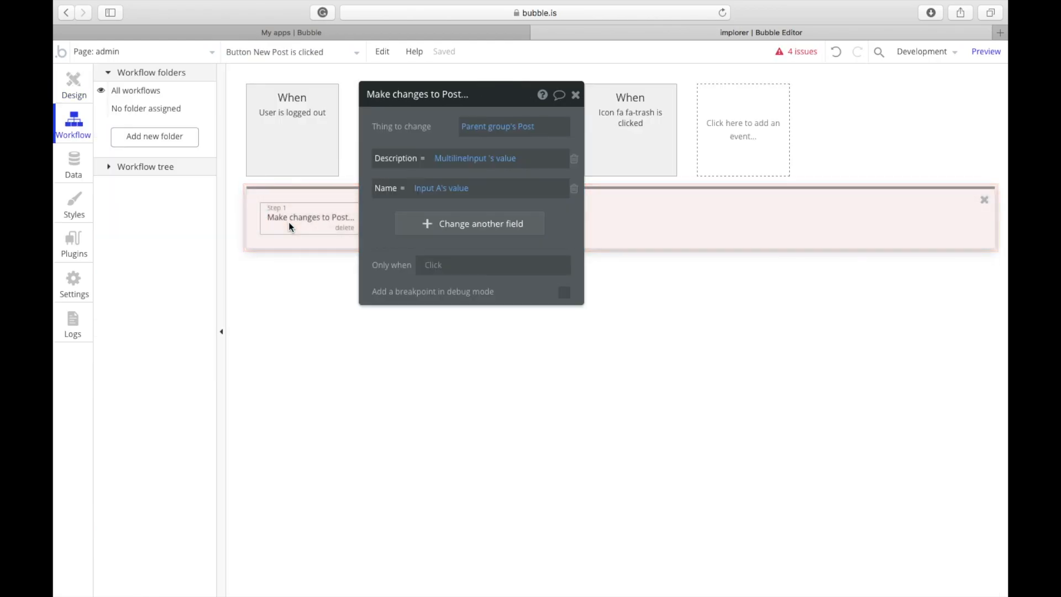
click(343, 228)
click(339, 228)
mouse_move(325, 266)
mouse_move(321, 287)
click(416, 244)
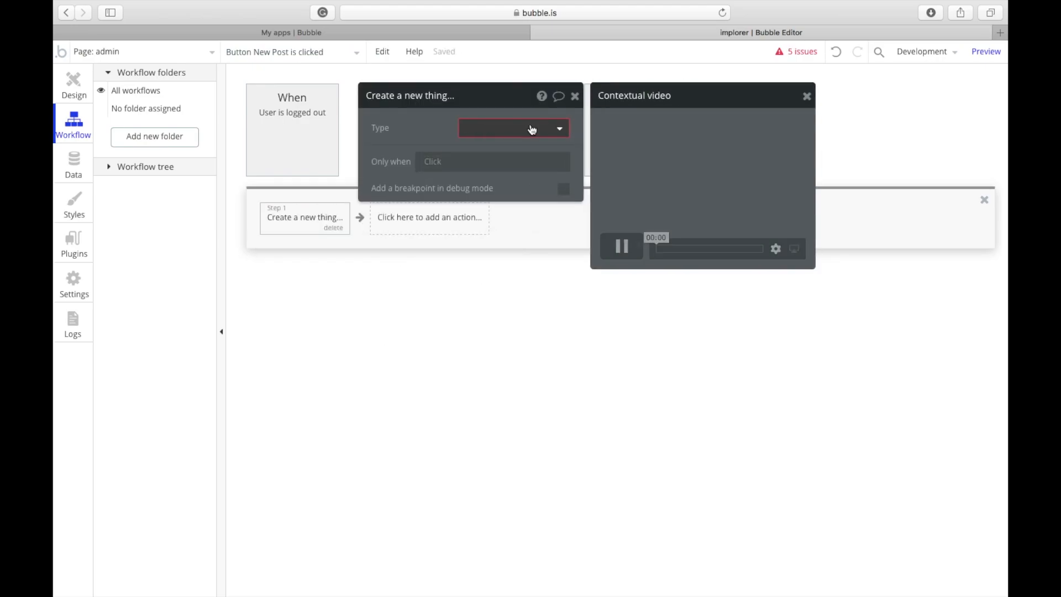
click(501, 131)
click(479, 151)
Step: Set the new Post's Description to MultilineInput's value
double_click(450, 166)
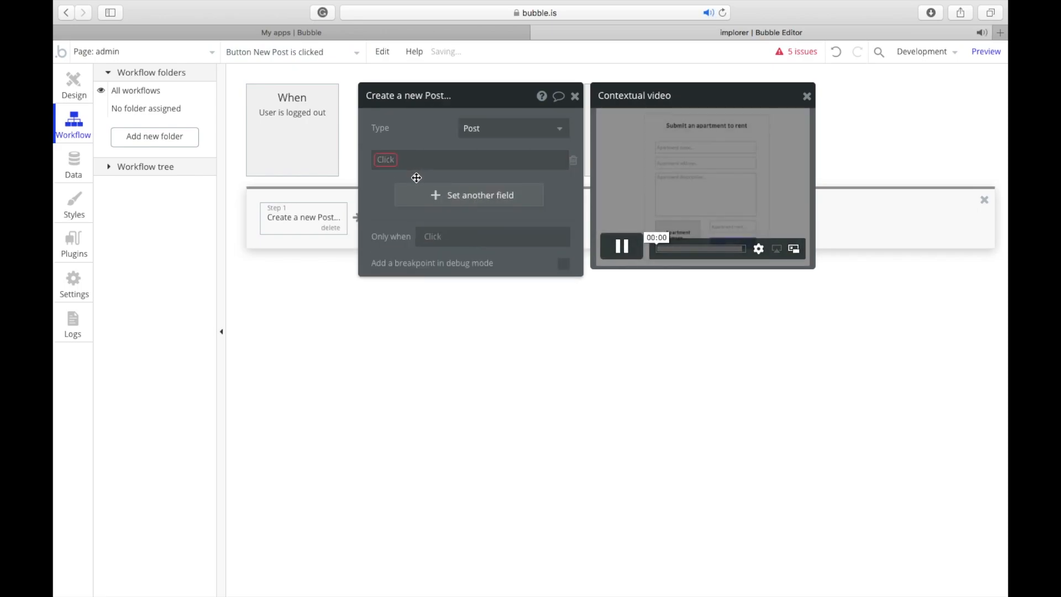
click(388, 163)
click(401, 176)
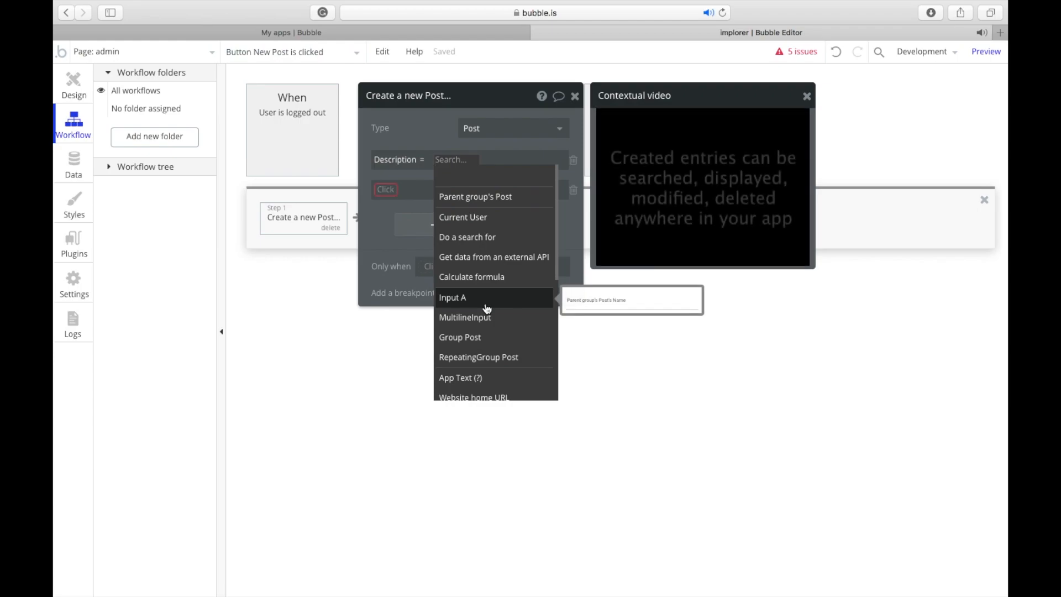
click(467, 318)
click(518, 185)
Step: Set the new Post's Name to Input A's value, correcting a wrong MultilineInput pick
click(386, 191)
click(398, 244)
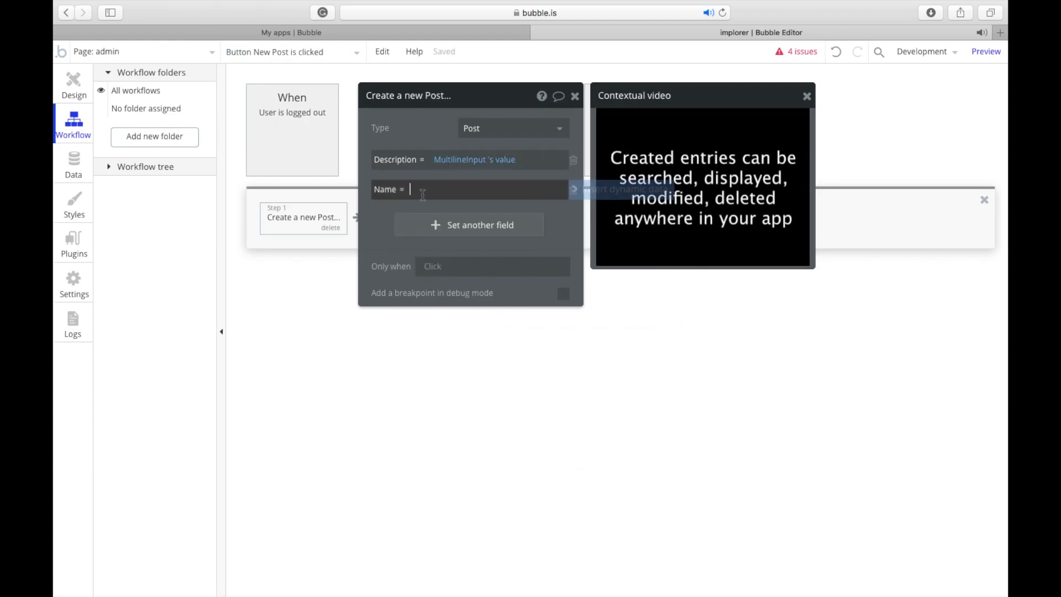
click(620, 188)
click(450, 333)
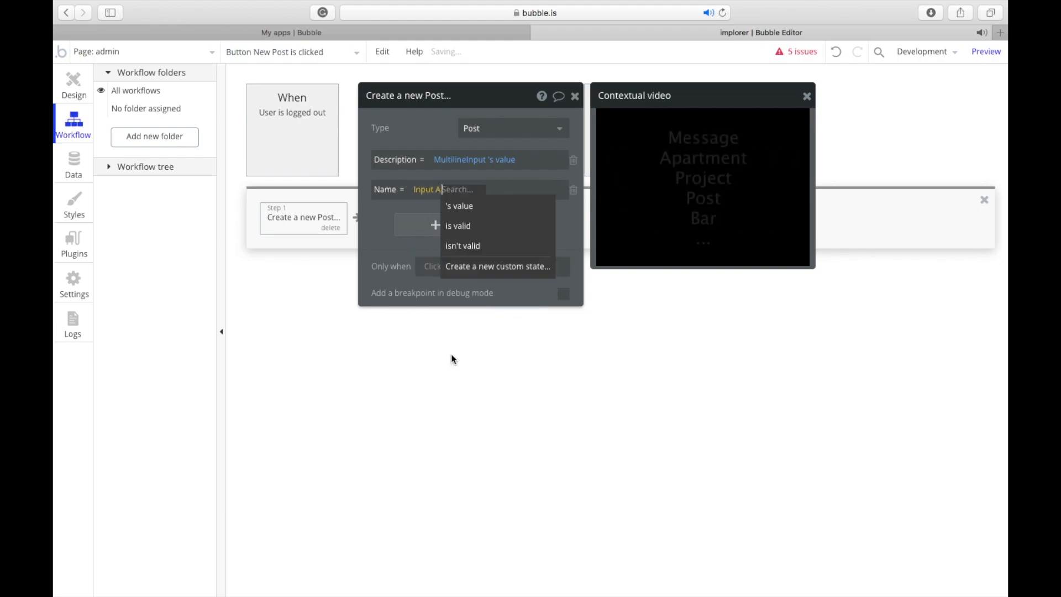
text(\)
click(421, 190)
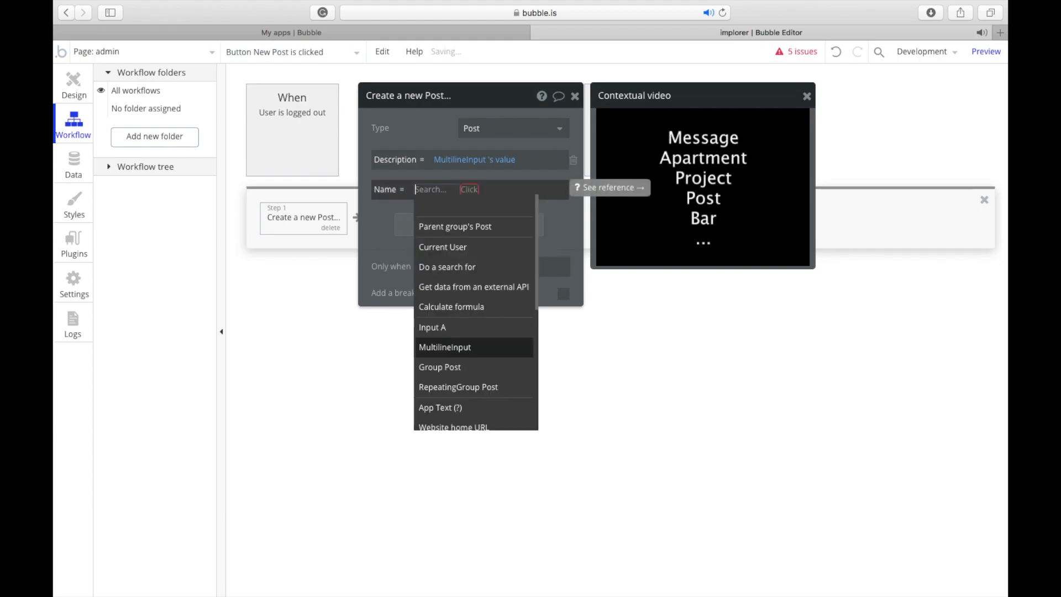
click(416, 208)
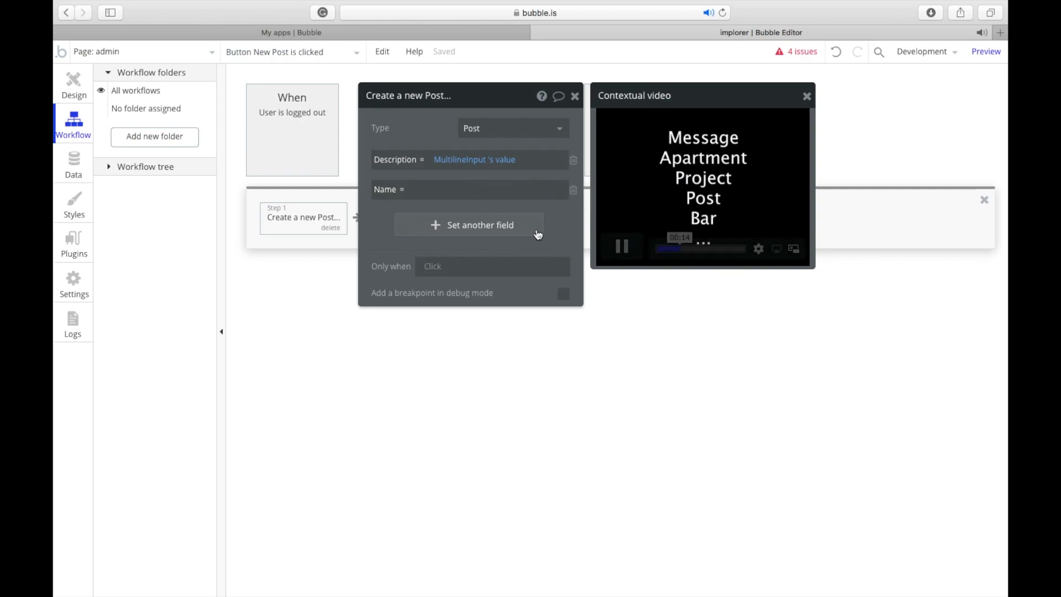
click(611, 191)
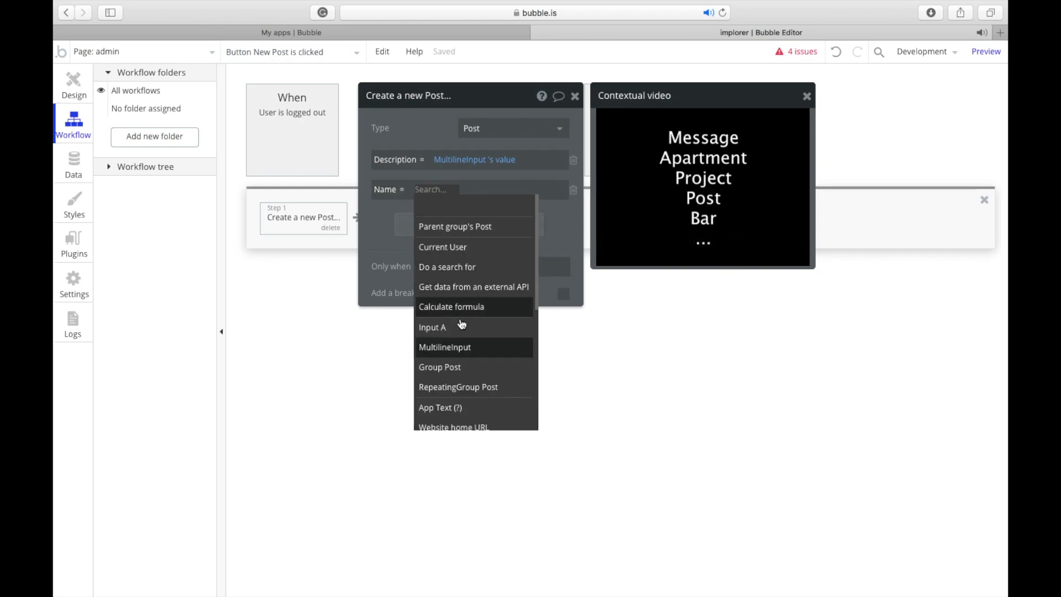
click(458, 347)
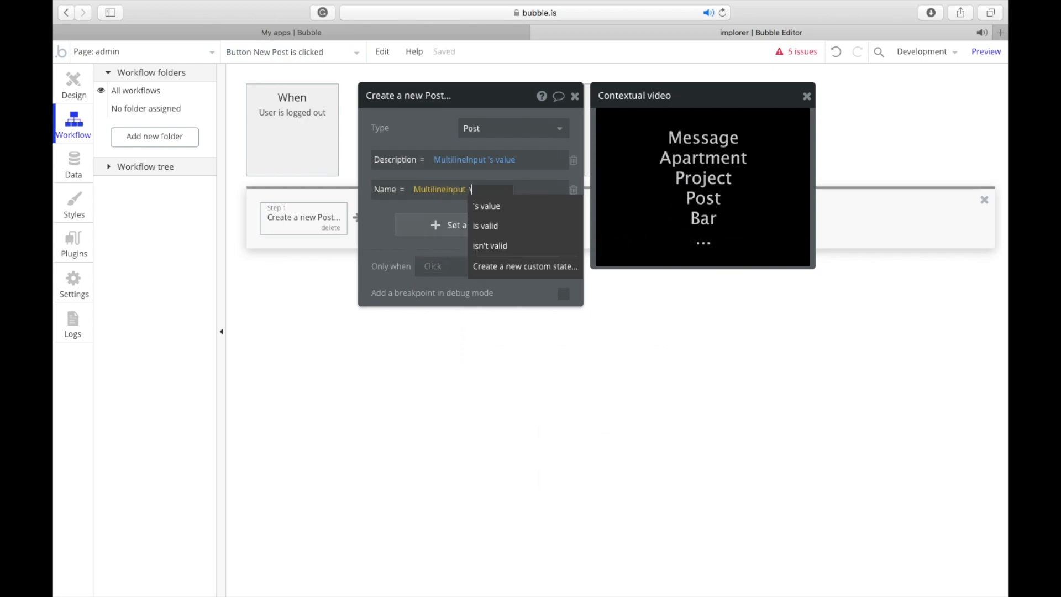
click(436, 190)
click(429, 207)
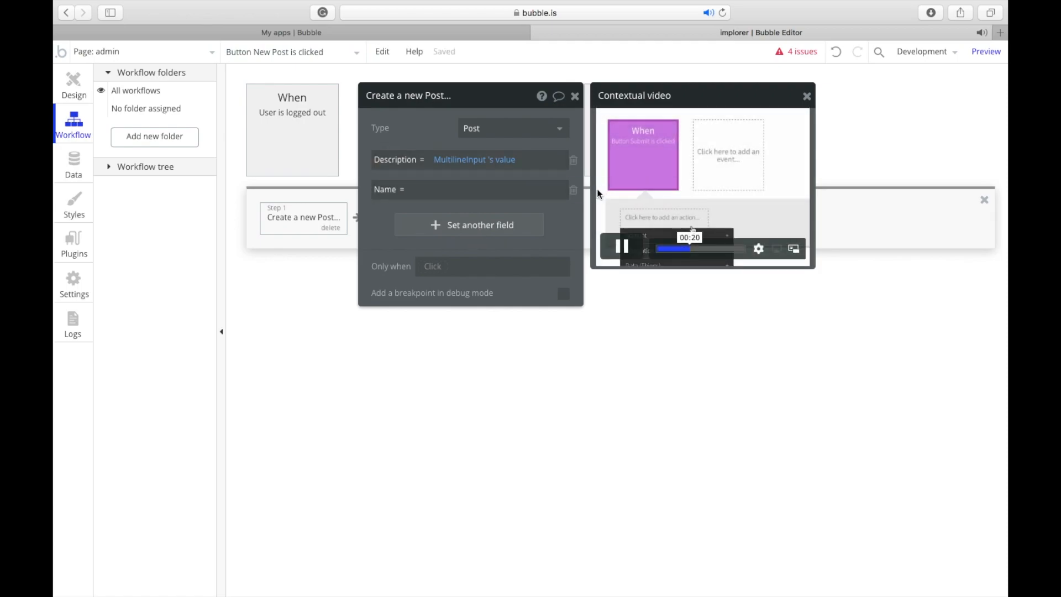
click(586, 190)
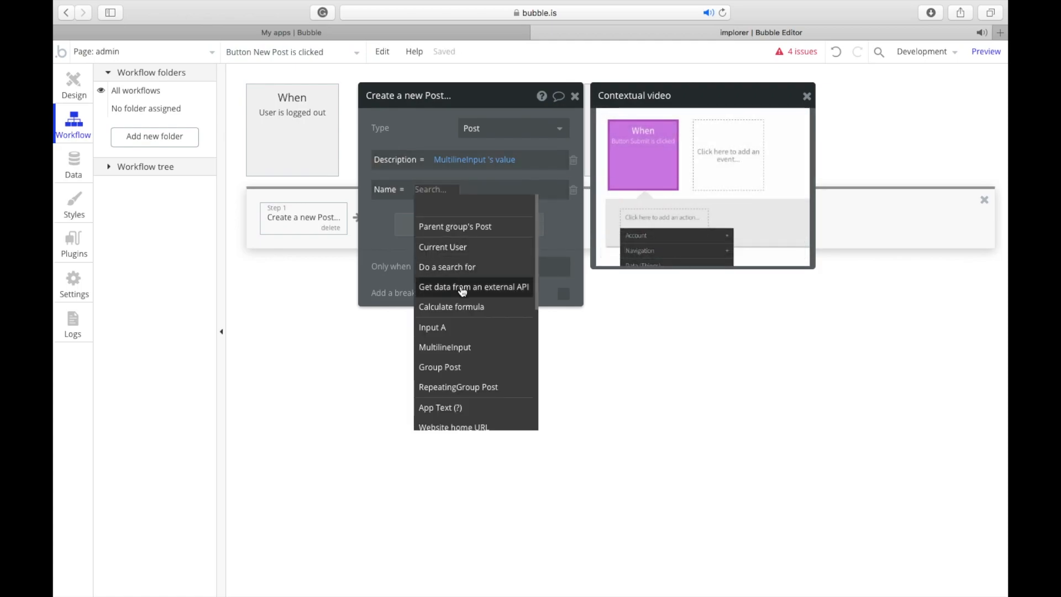
click(475, 326)
click(459, 206)
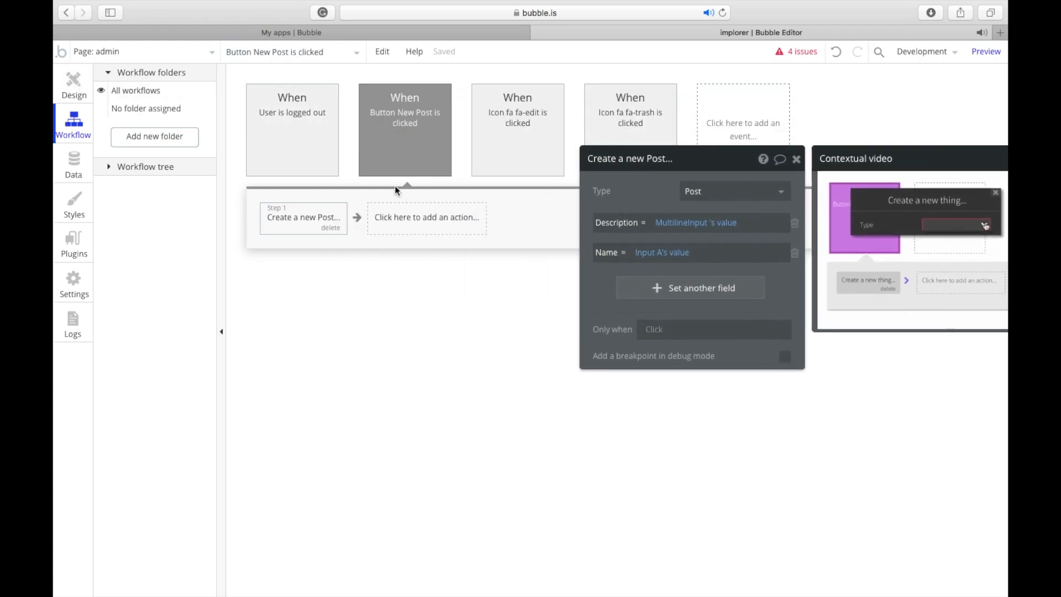
click(73, 86)
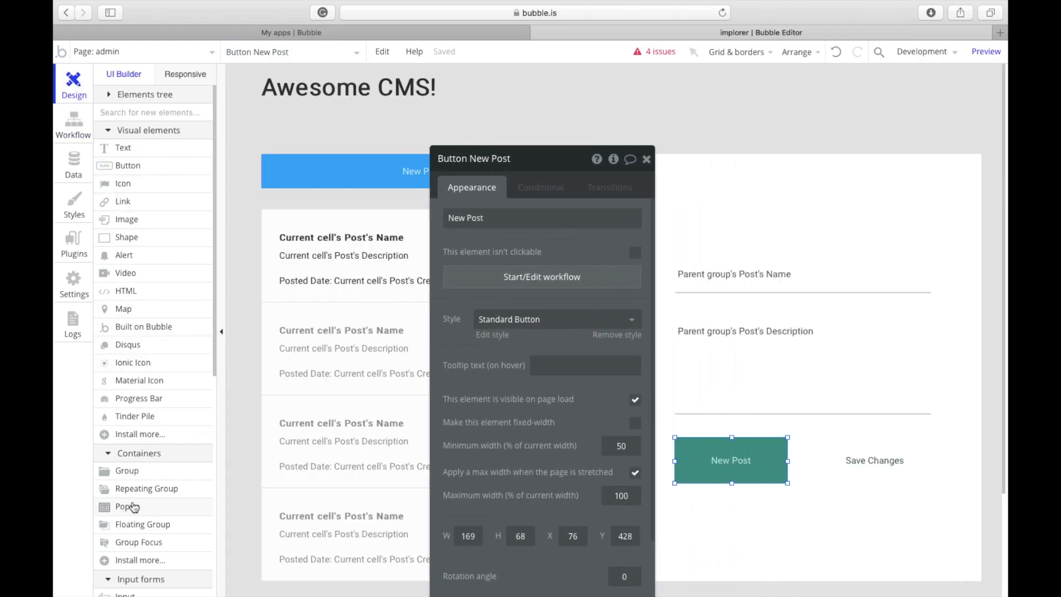
Step: Add a popup containing a 'Post has been updated!' text box
click(133, 507)
click(812, 472)
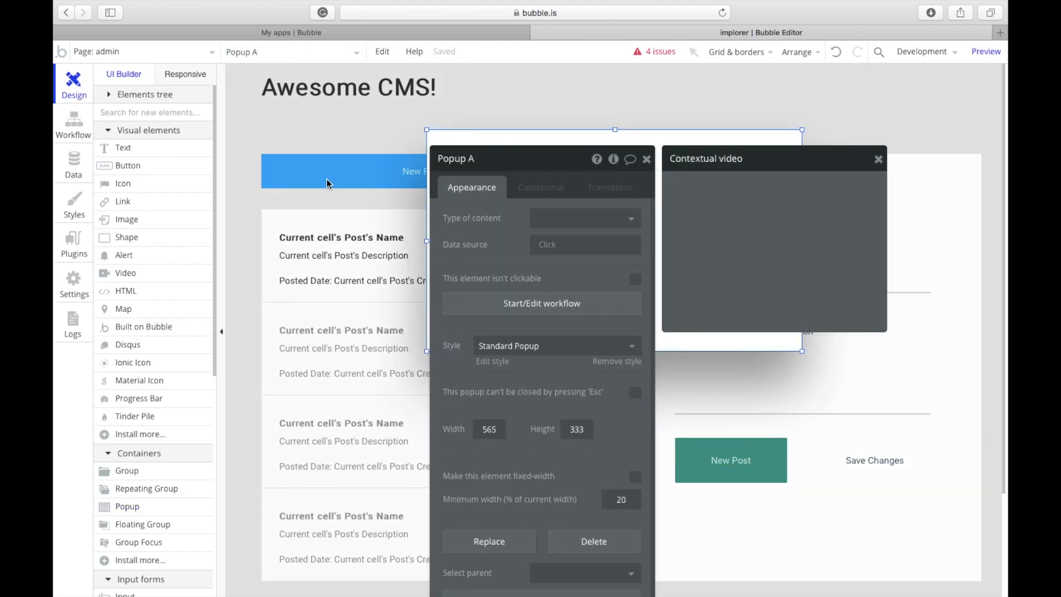
click(151, 147)
drag(464, 144, 752, 221)
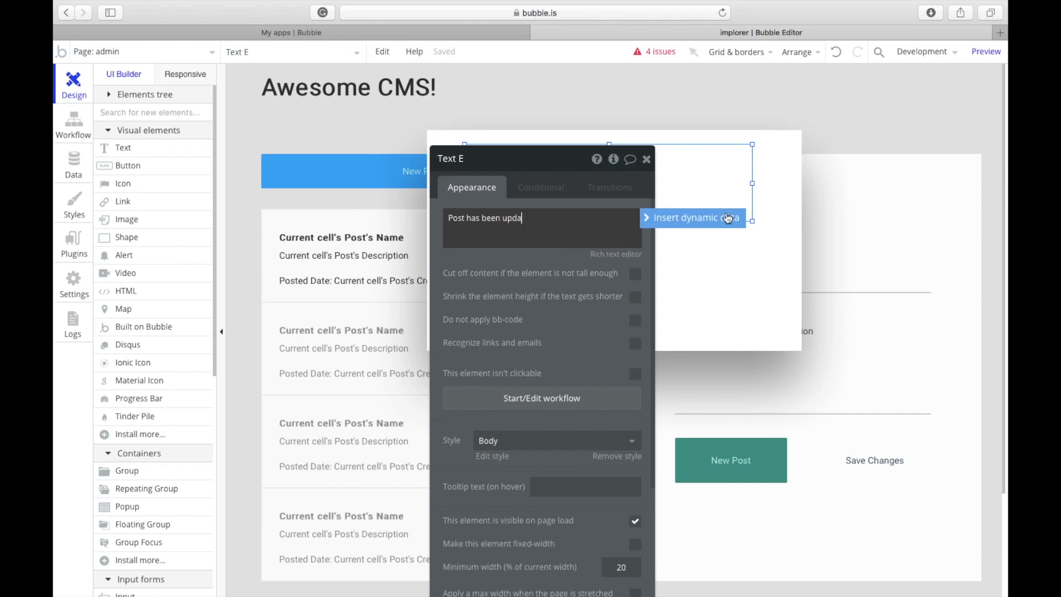
text(!)
Step: Style the message Centered Title Large, widen it, and centre it in the popup
click(553, 441)
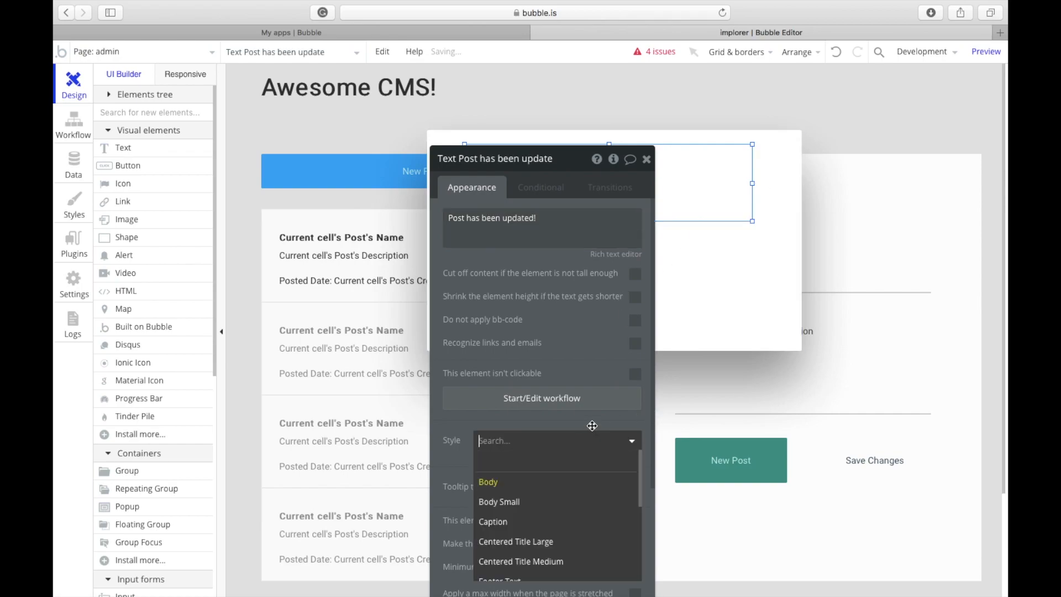
click(551, 542)
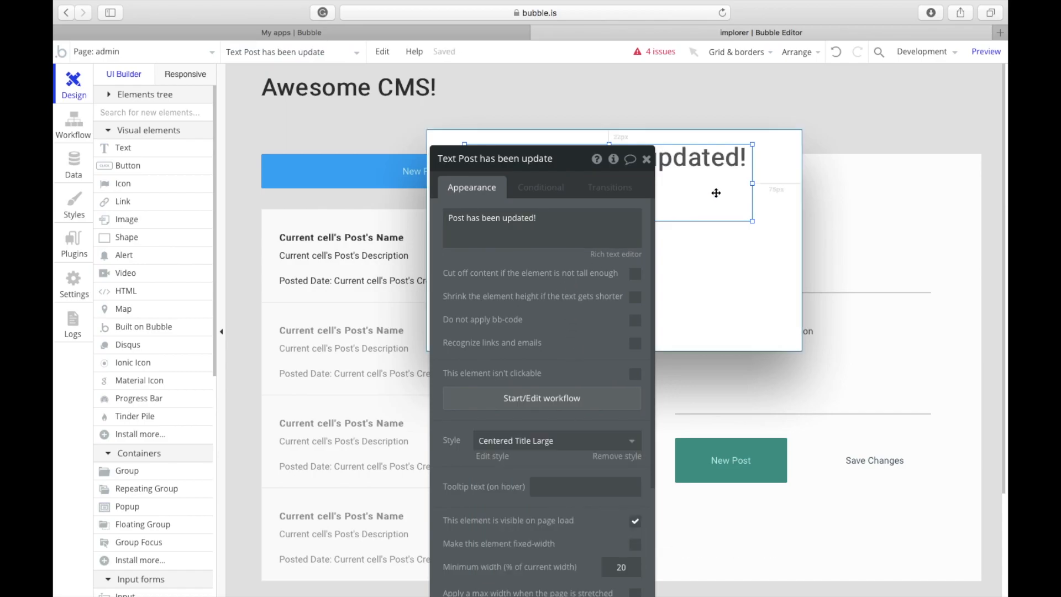
drag(756, 196, 779, 183)
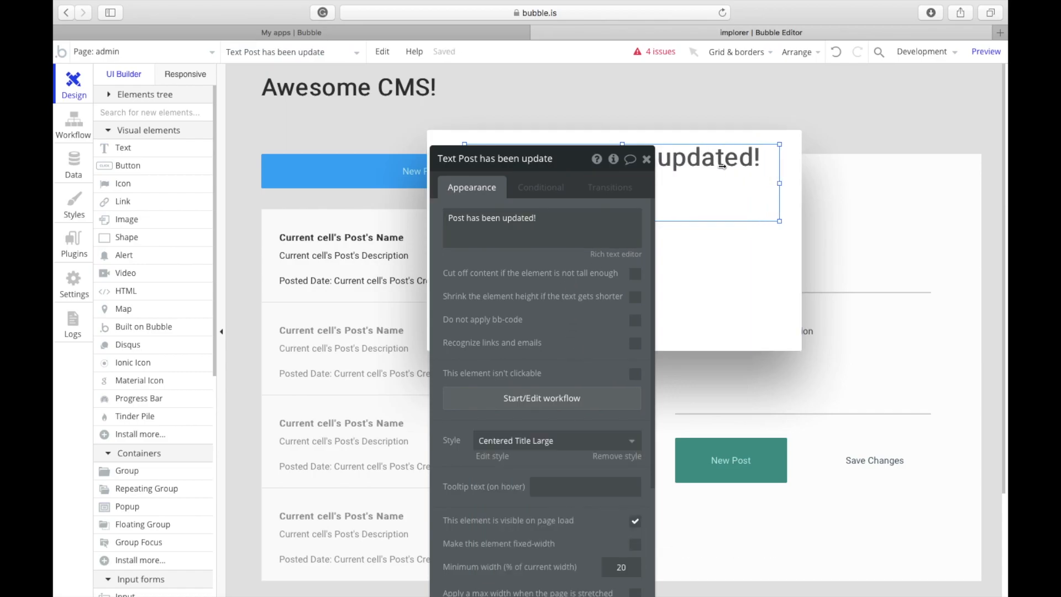
right_click(723, 169)
click(799, 500)
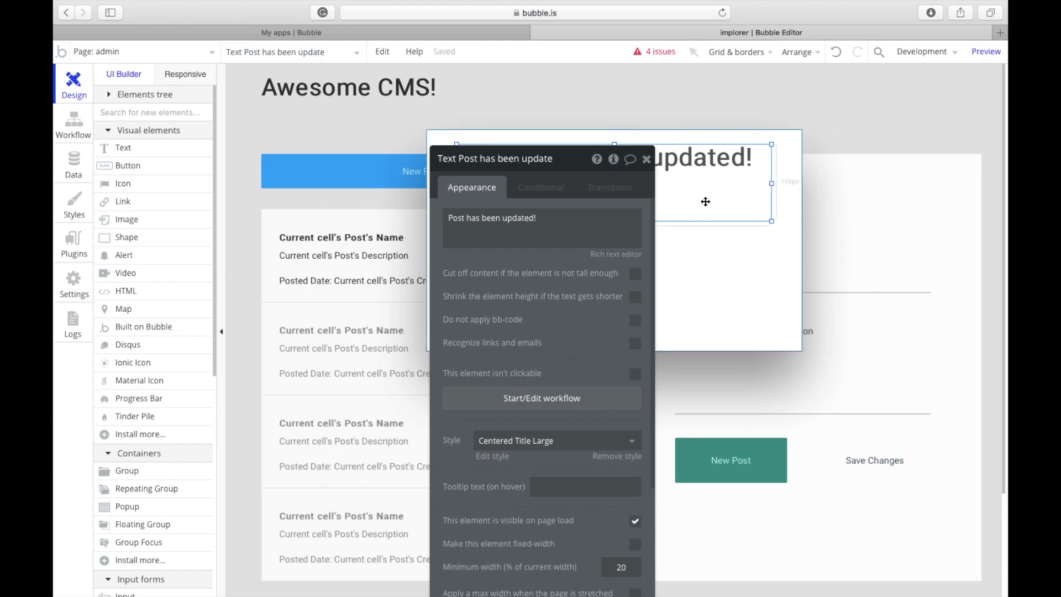
drag(697, 199, 702, 232)
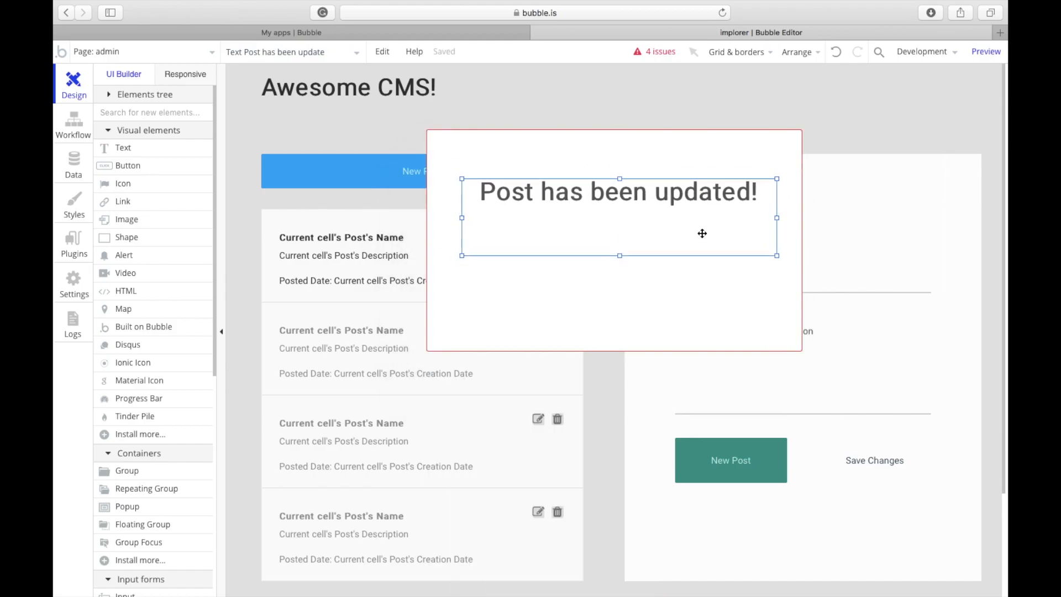
right_click(702, 232)
click(752, 537)
mouse_move(685, 216)
mouse_down()
mouse_move(703, 242)
mouse_move(694, 267)
mouse_move(685, 221)
mouse_up()
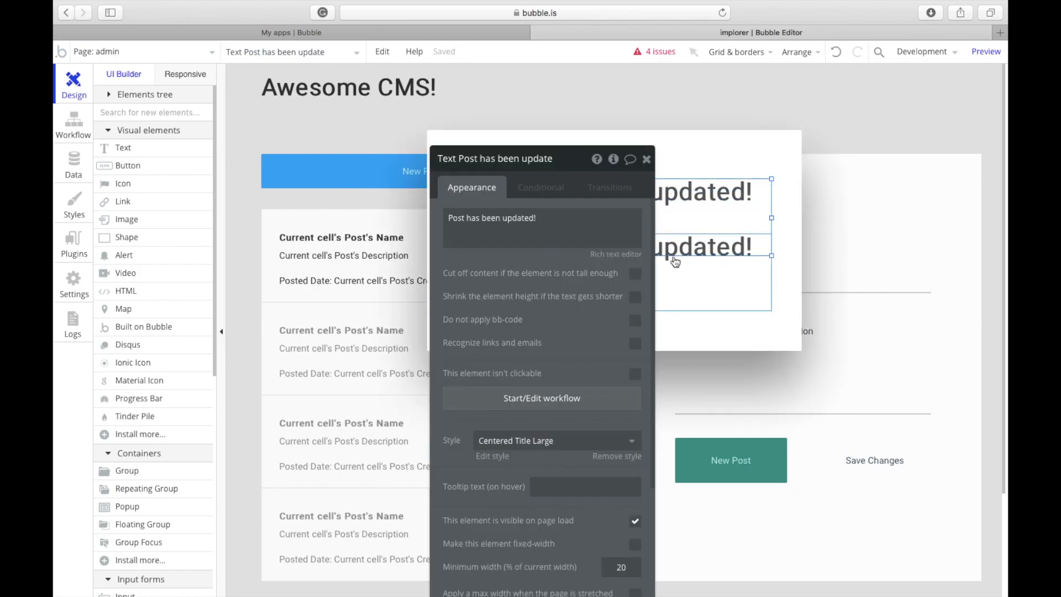
Step: Shrink the first heading to one line and move the duplicate up beneath it
drag(512, 276, 305, 236)
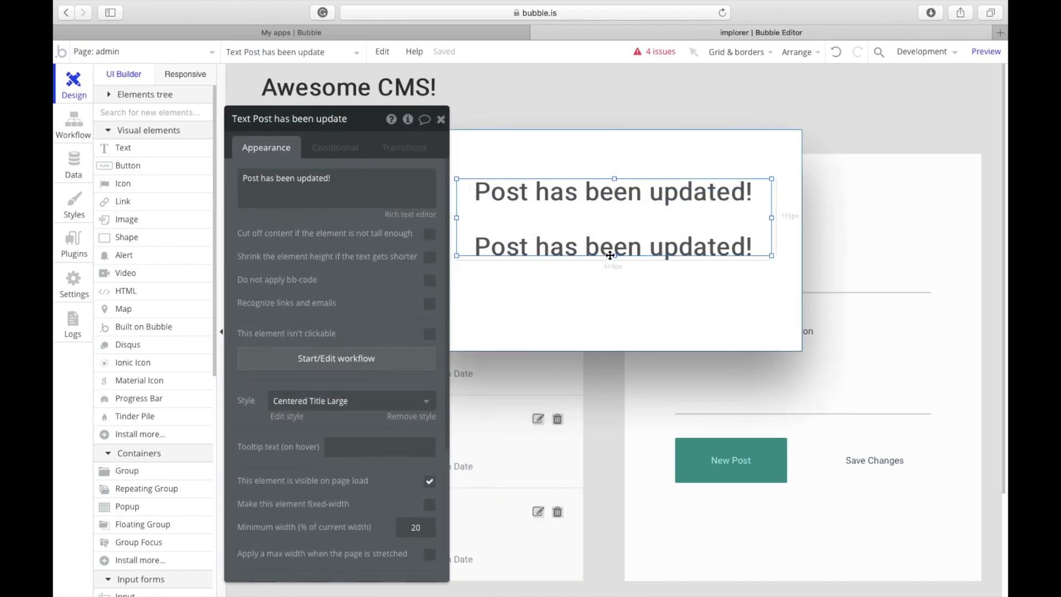
mouse_move(613, 256)
mouse_down()
mouse_move(618, 221)
mouse_move(621, 237)
mouse_up()
click(612, 246)
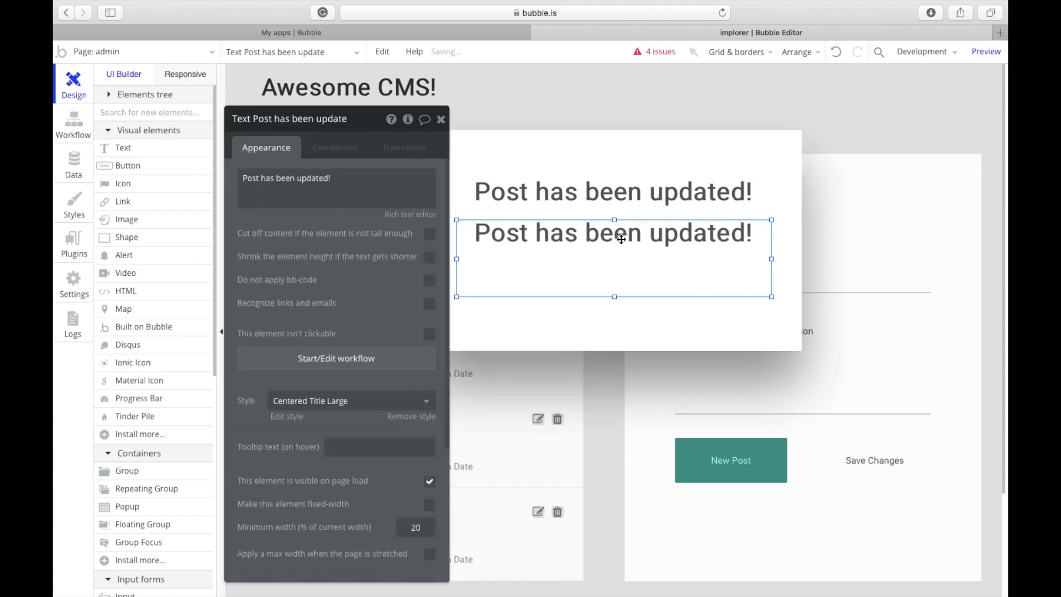
Step: Restyle the copied heading as Body text, replace it with the message, clear its style and fit its height
click(304, 404)
click(284, 441)
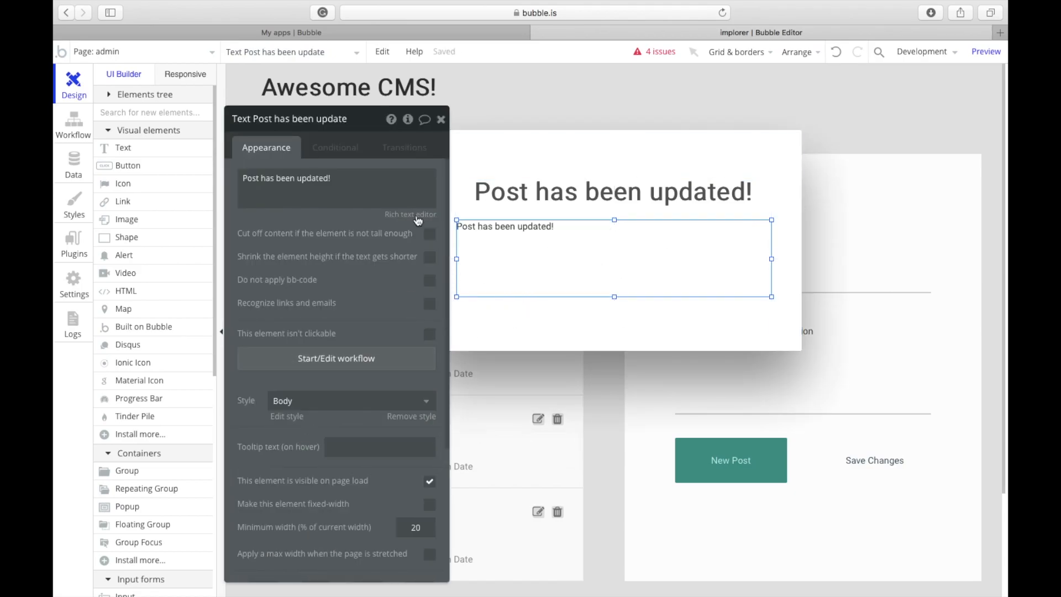
triple_click(378, 181)
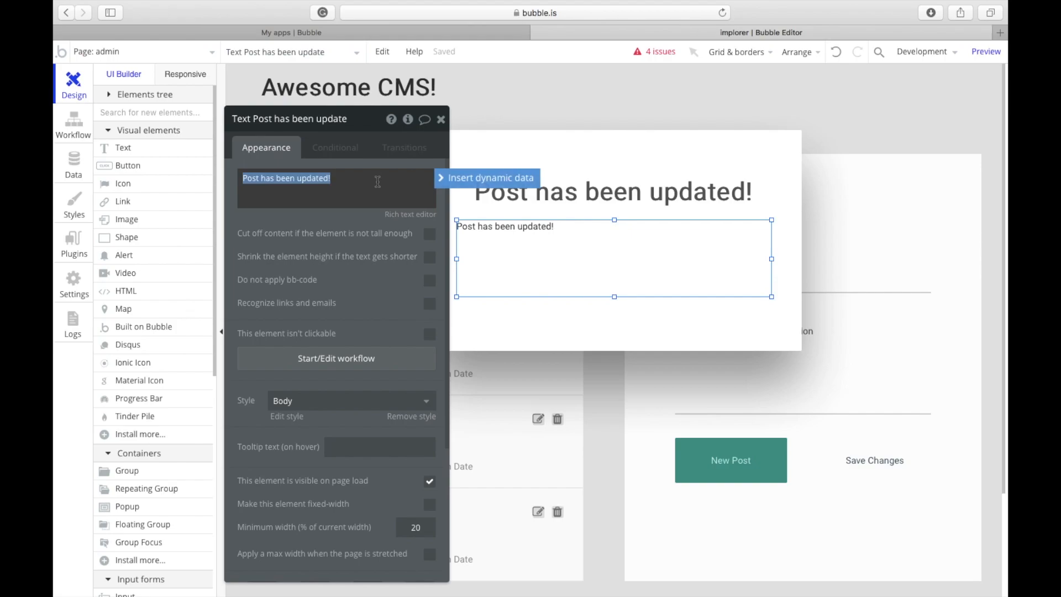
text(Your p)
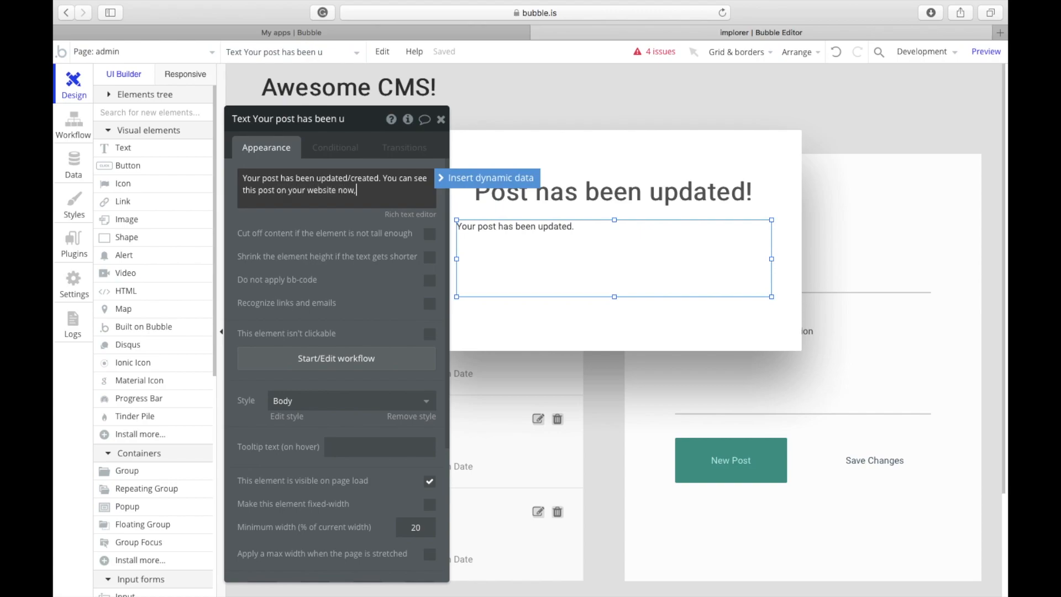
click(349, 403)
click(334, 426)
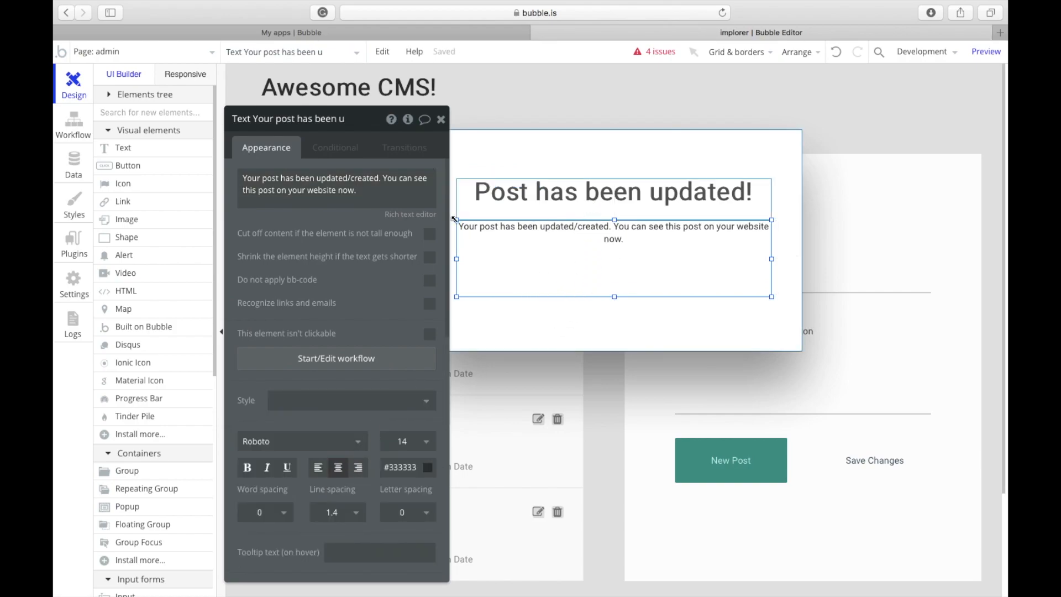
drag(616, 298, 615, 284)
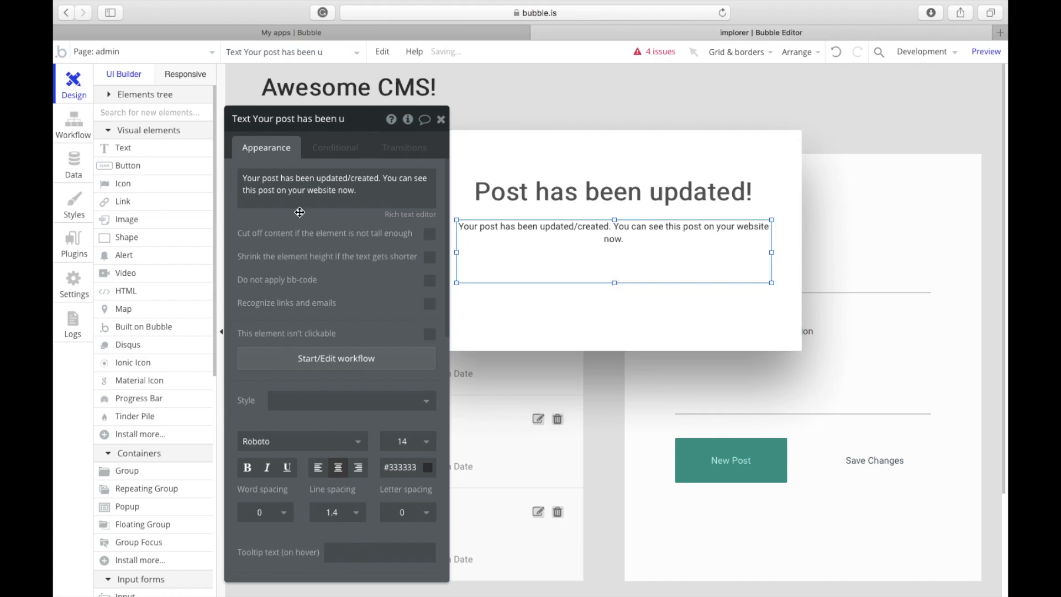
Step: Draw a button below the message and centre it horizontally in the popup
click(161, 169)
drag(489, 301, 689, 338)
right_click(661, 321)
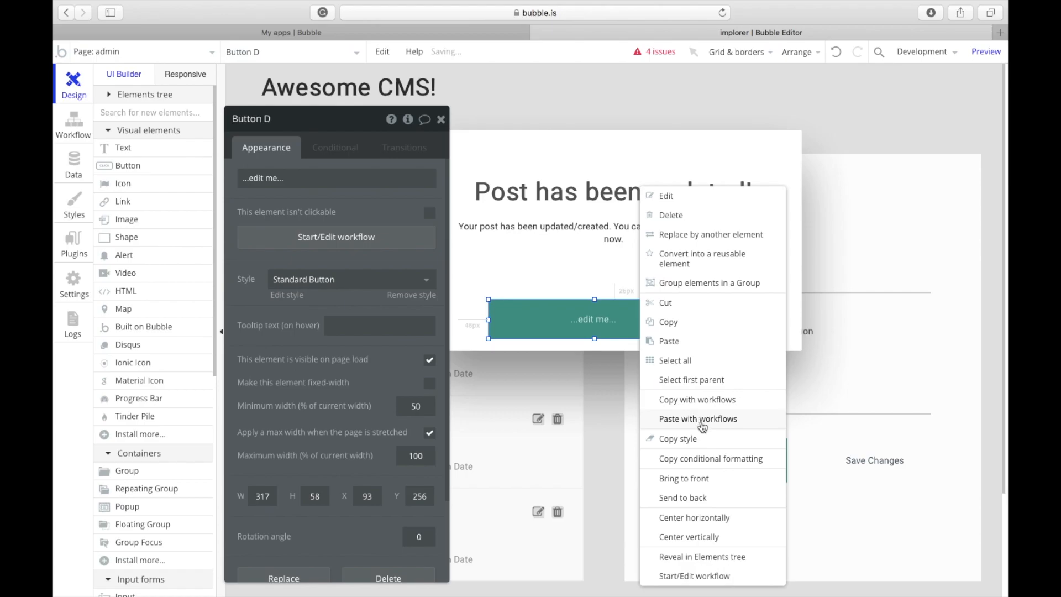
click(701, 515)
drag(616, 326, 616, 316)
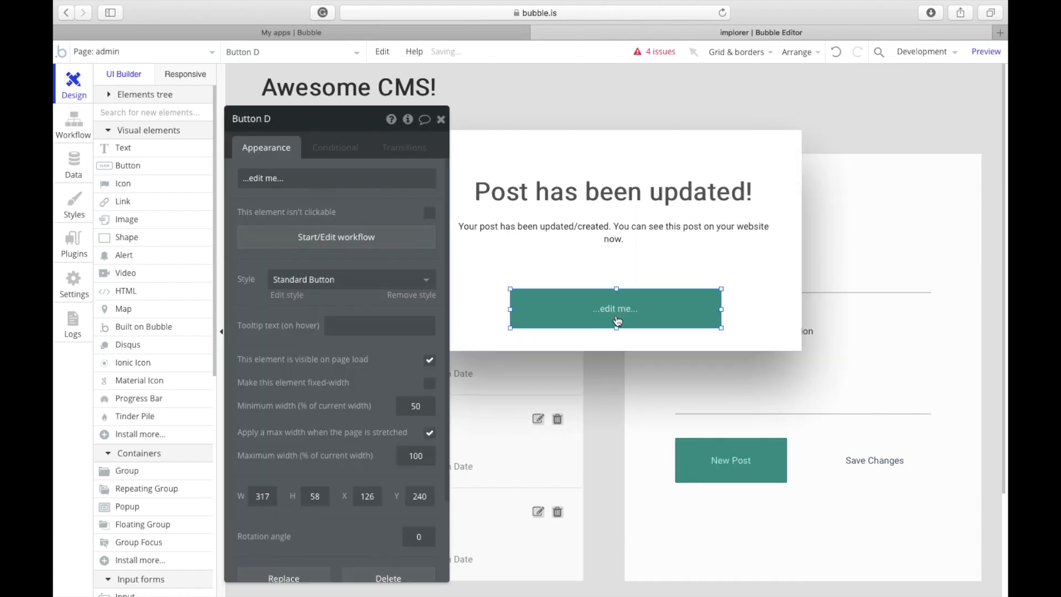
right_click(617, 316)
click(691, 517)
Step: Label the button 'Okay' and open its click workflow
click(622, 301)
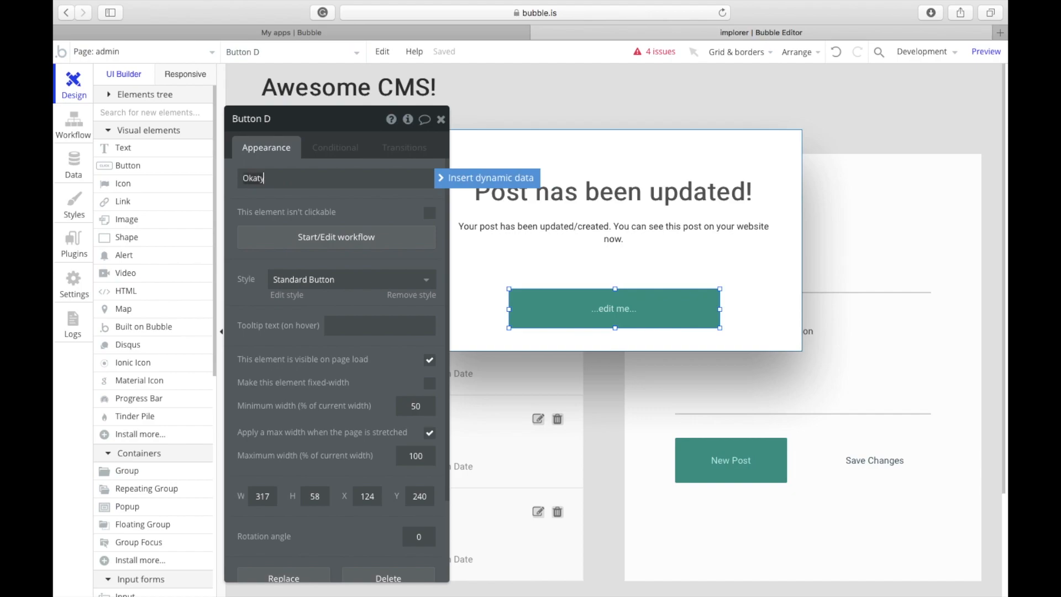
text(Okaty)
key(Return)
click(387, 180)
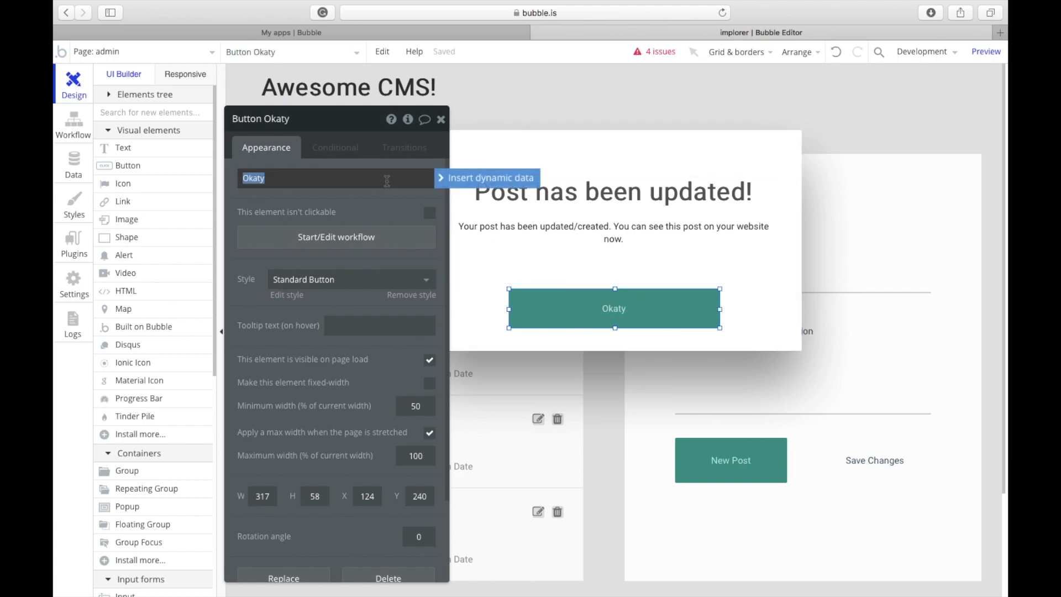
text(Okay)
key(Return)
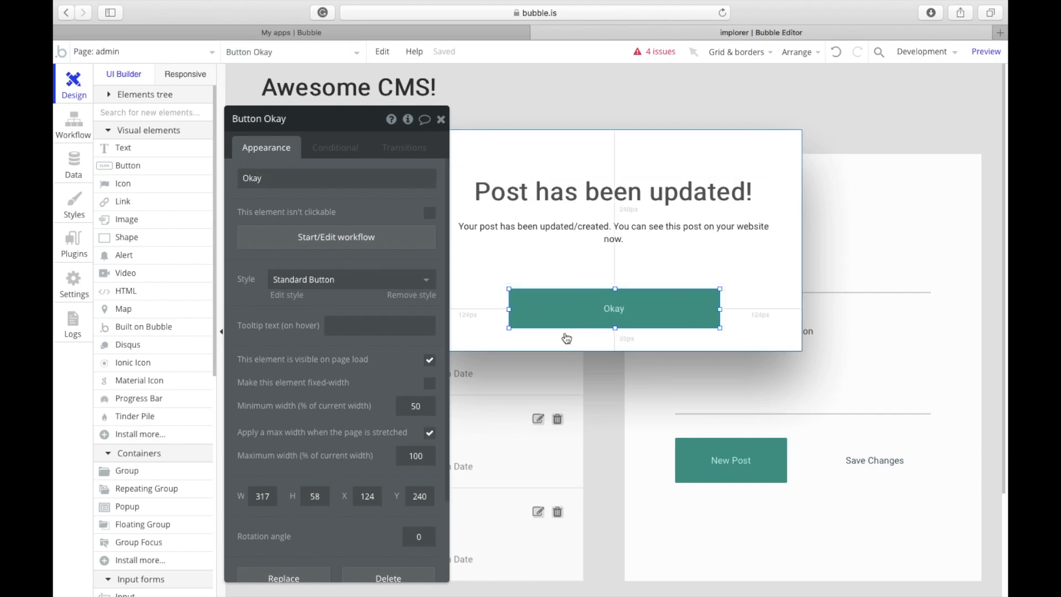
click(331, 236)
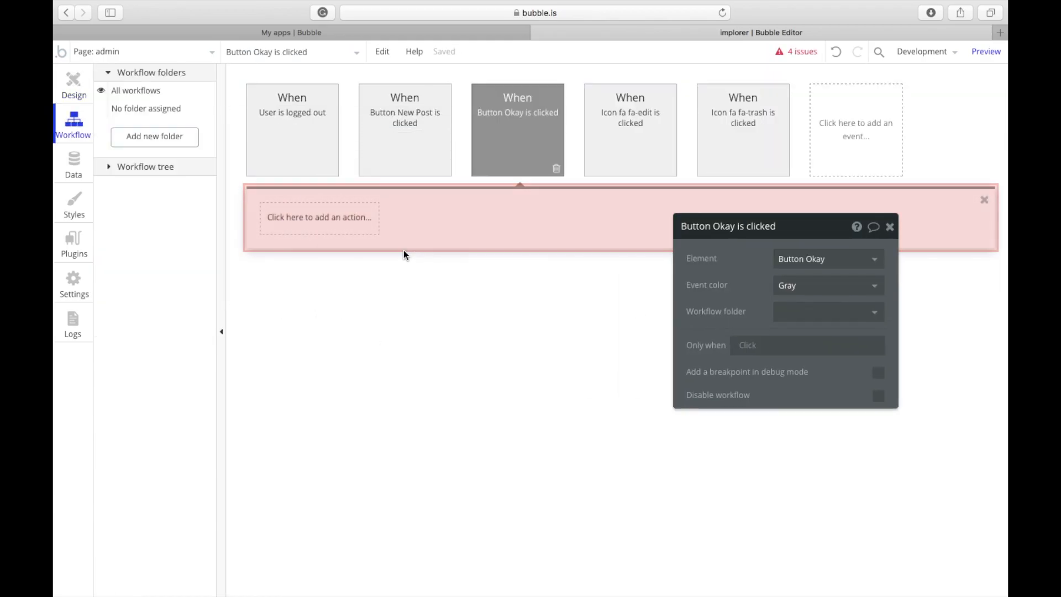
Step: Make the Okay button's workflow hide Popup A
click(344, 227)
mouse_move(349, 386)
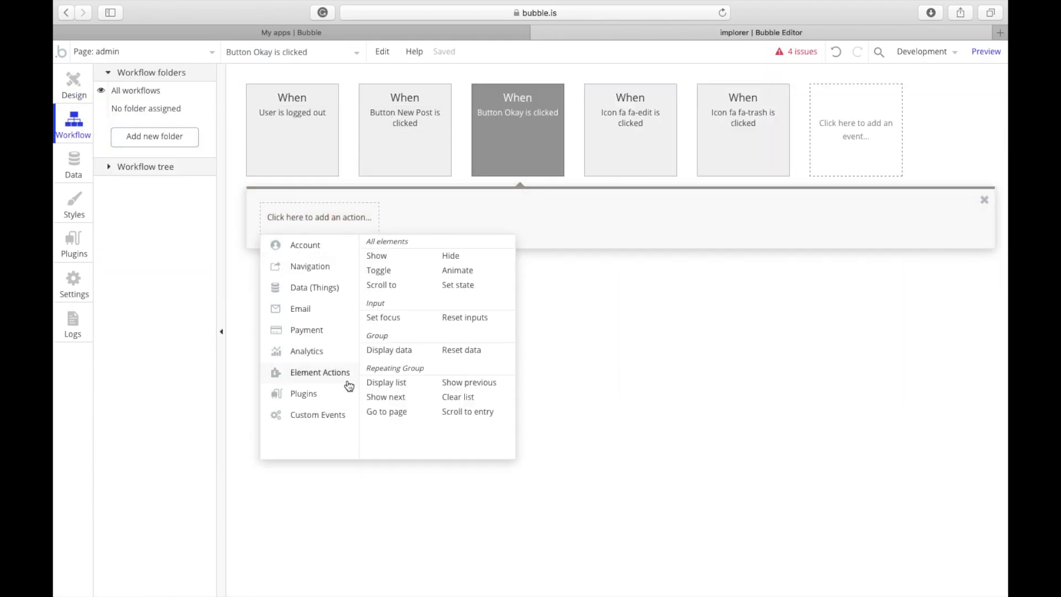
click(454, 256)
click(828, 259)
click(790, 276)
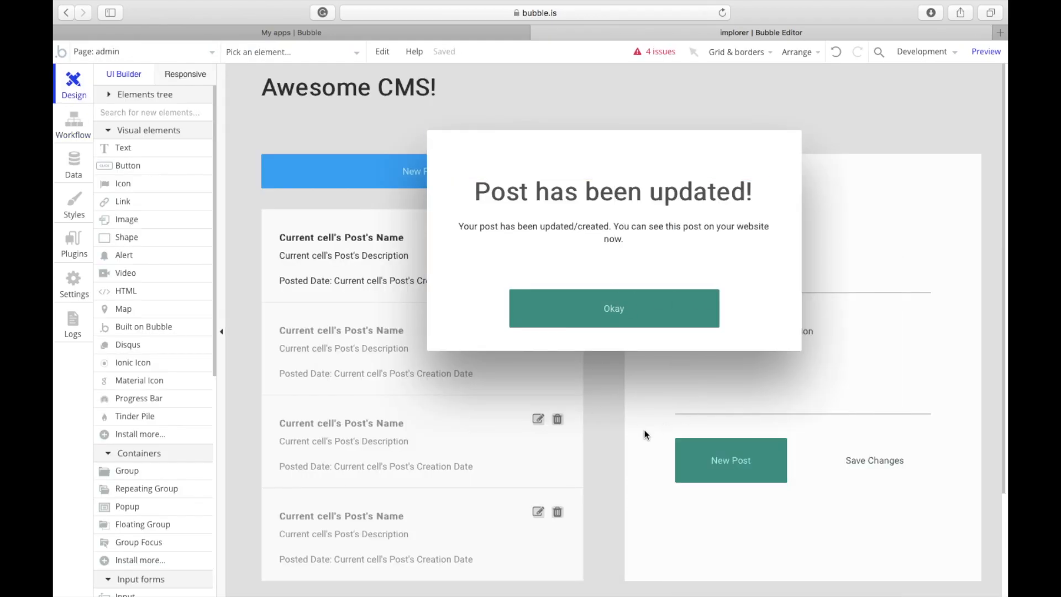
Step: Add a Show Popup A action after the New Post button's create-post step
click(645, 436)
drag(735, 225, 361, 136)
click(759, 454)
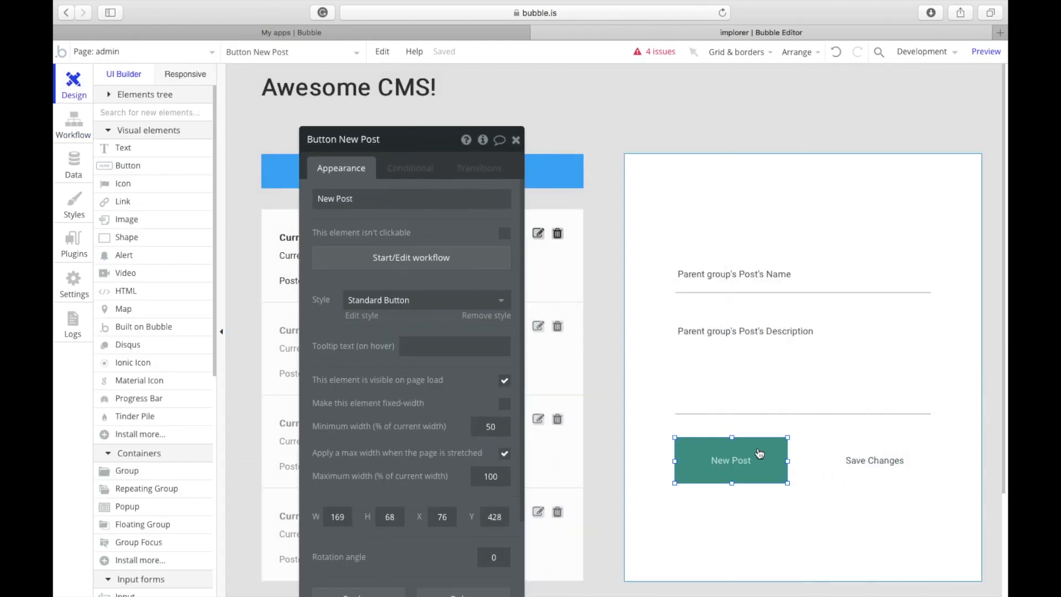
click(383, 259)
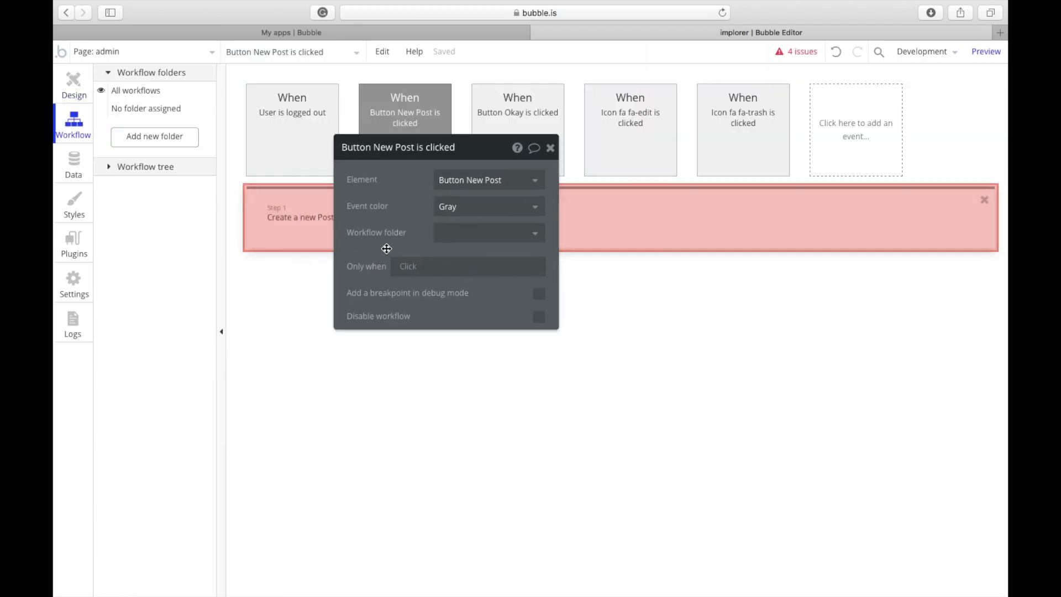
click(411, 226)
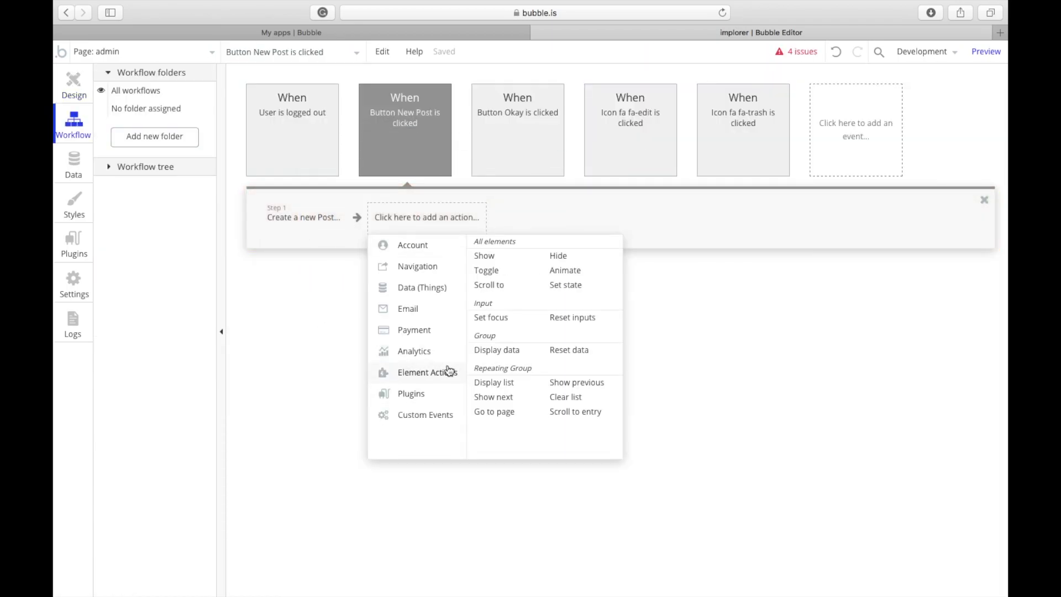
click(524, 257)
click(689, 222)
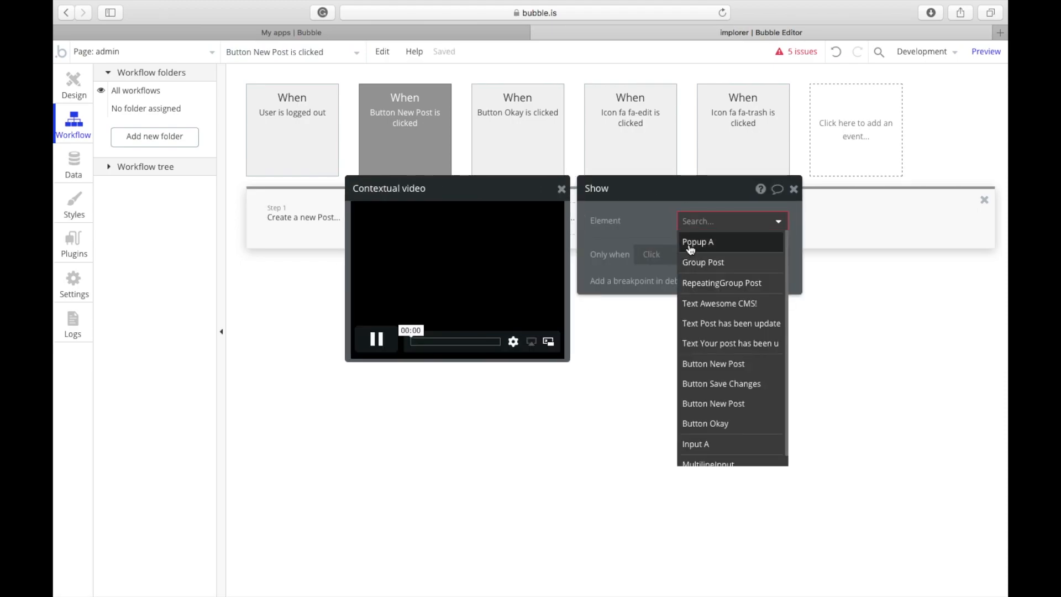
click(691, 241)
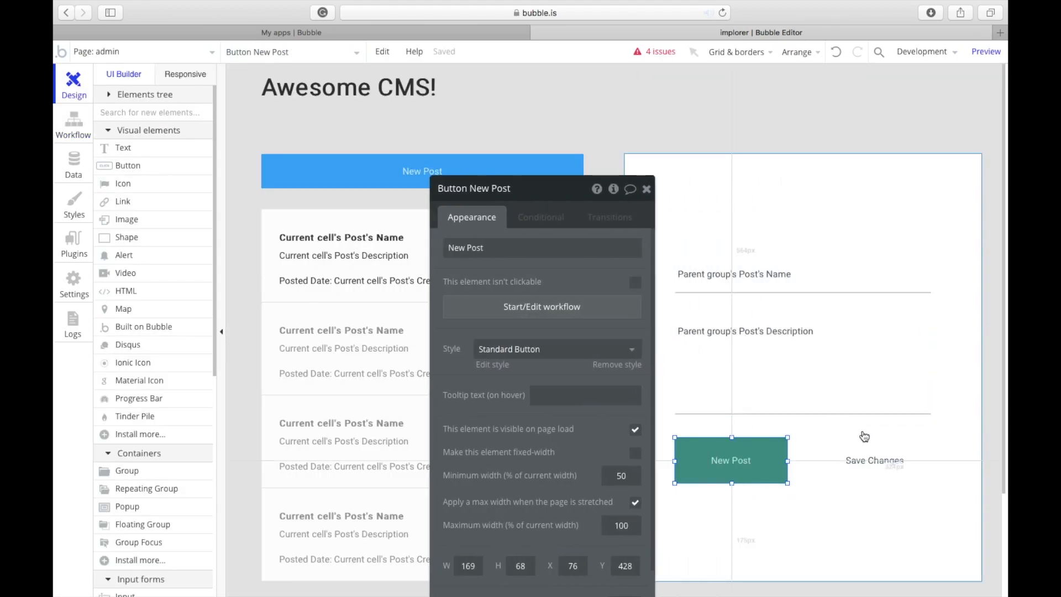
Step: In the Save Changes workflow, paste the make-changes-to-Post step and add Show Popup A as step 2
click(865, 453)
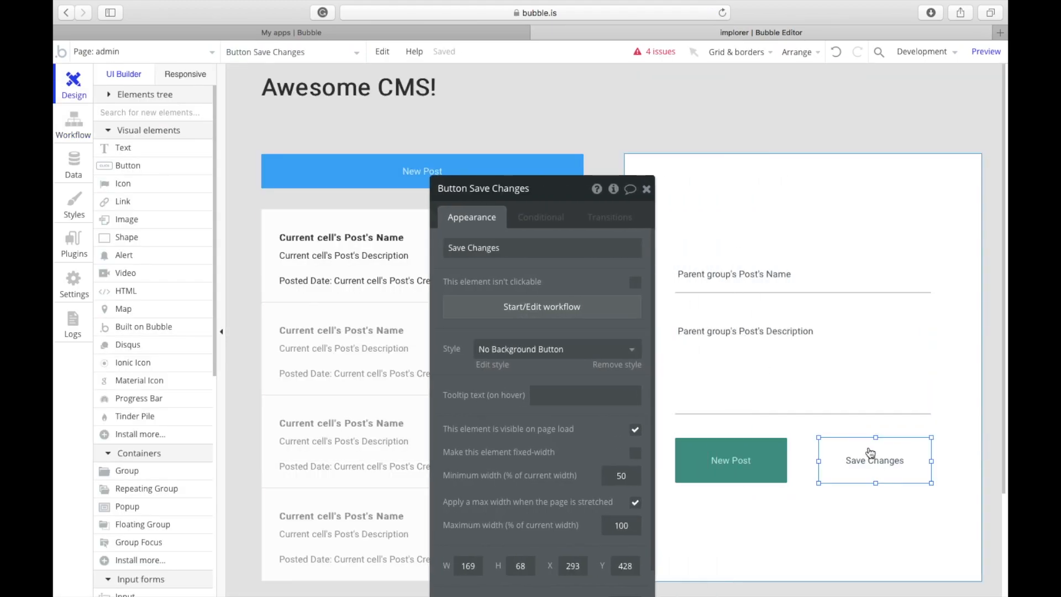
click(592, 316)
key(super+v)
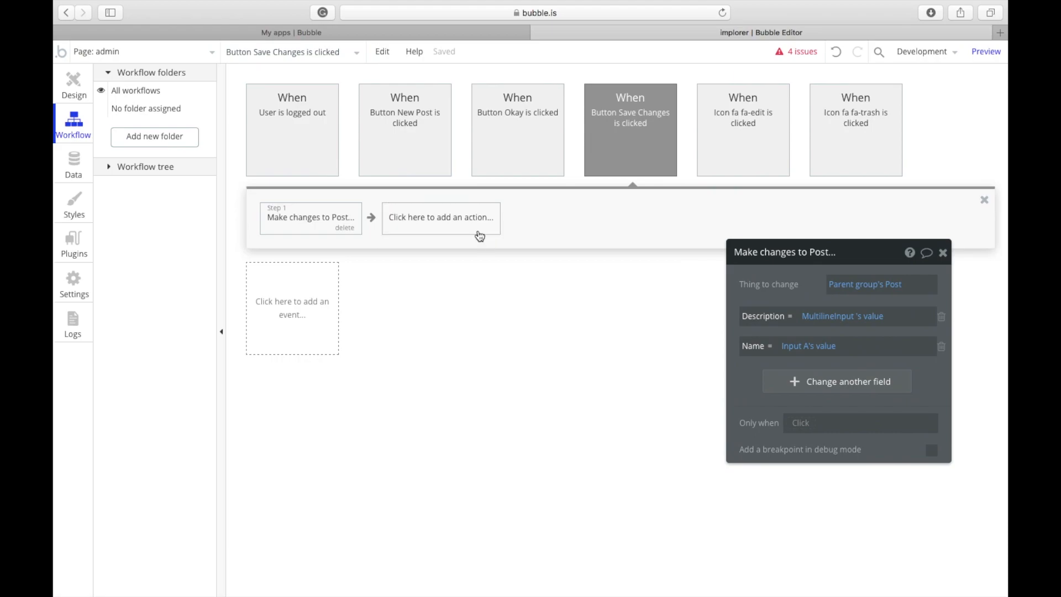
click(480, 236)
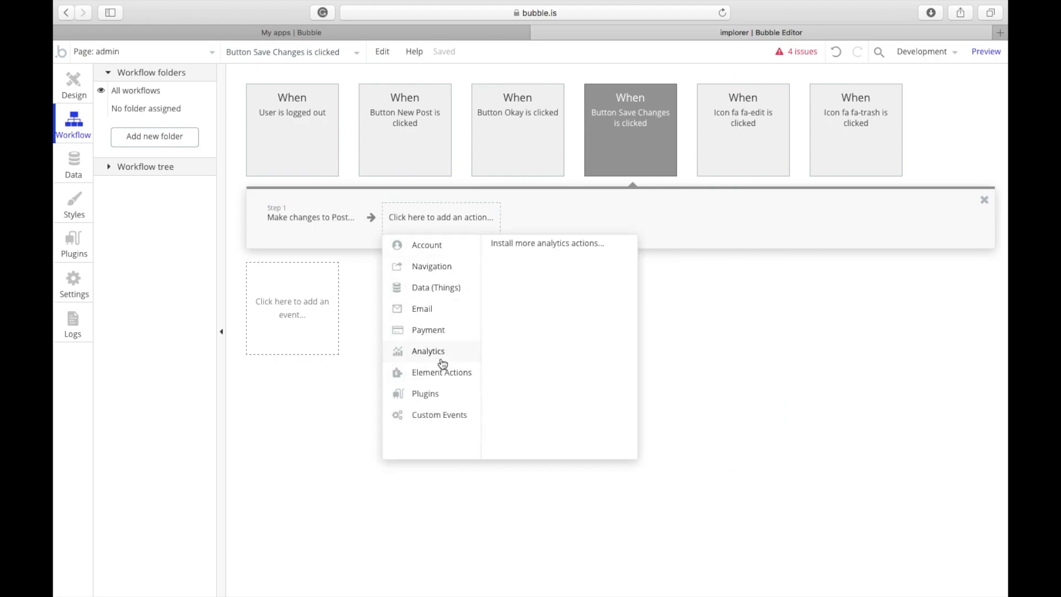
mouse_move(458, 377)
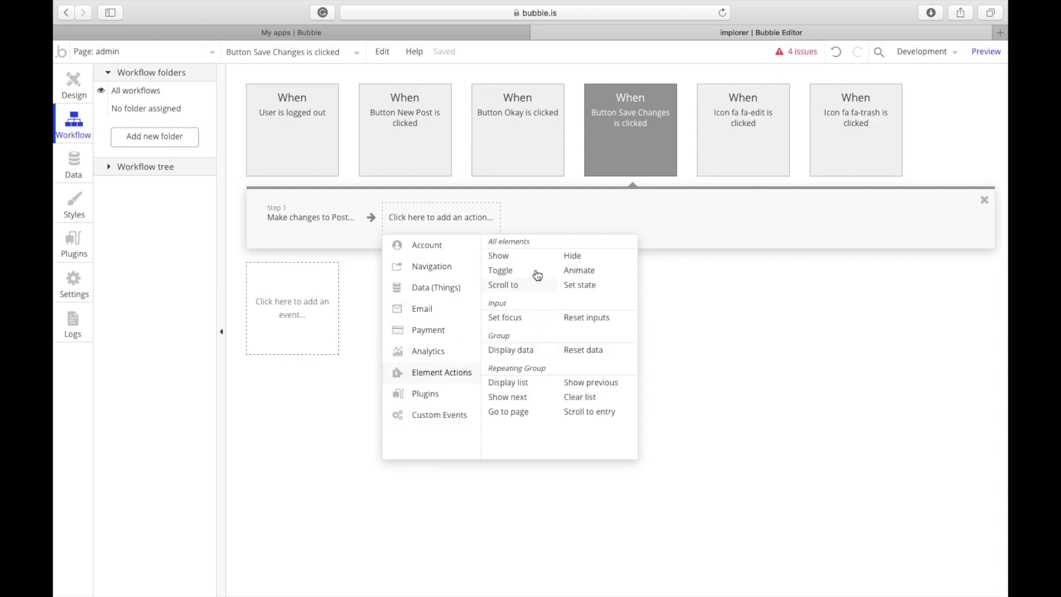
click(500, 256)
click(828, 284)
click(844, 303)
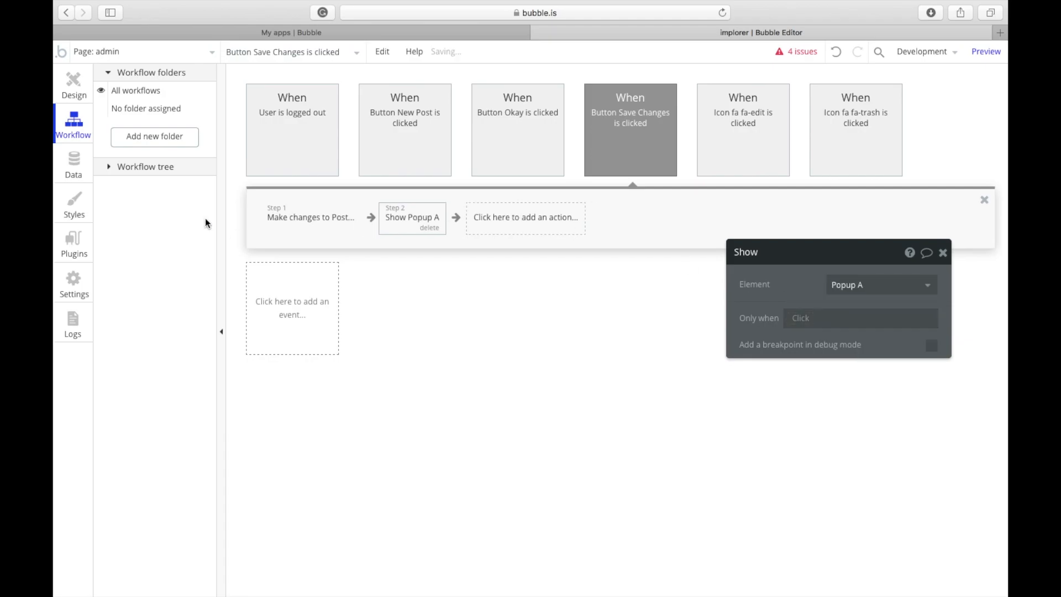
click(58, 87)
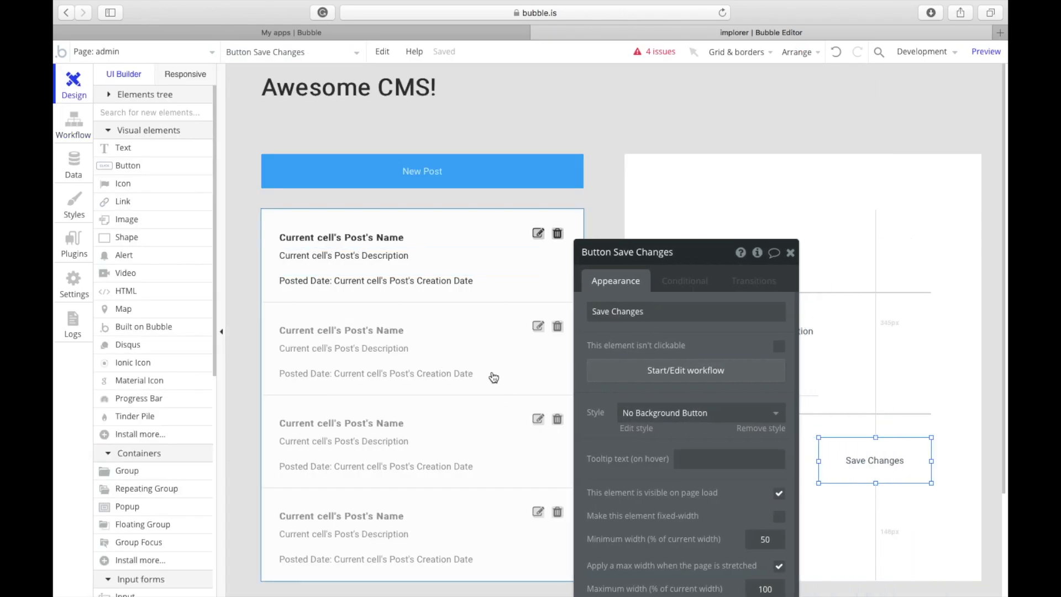
Step: Give the New Post button above the posts list a workflow that creates a new Post
drag(611, 342, 883, 290)
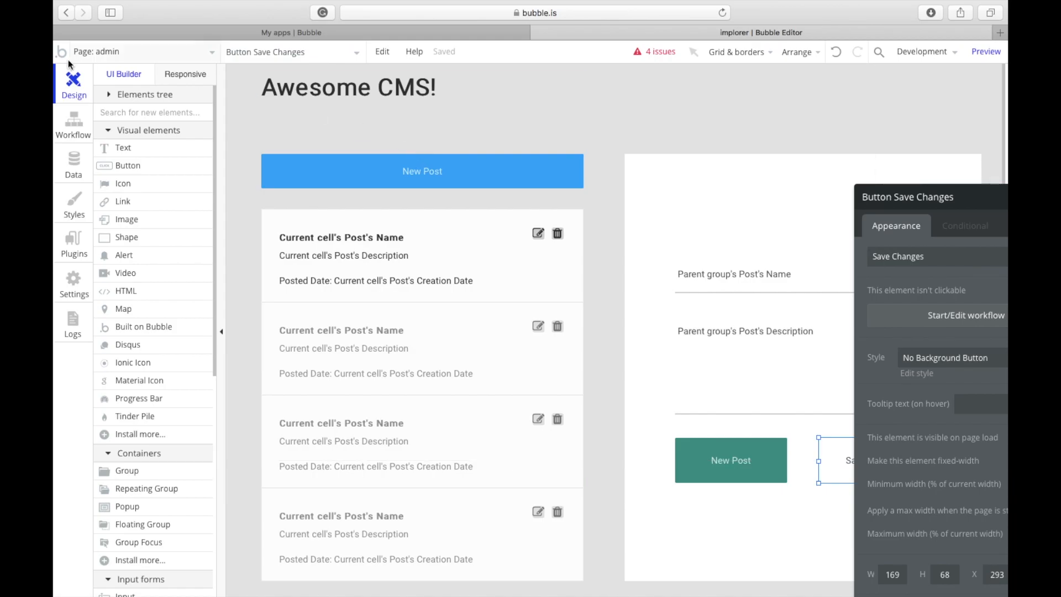
click(321, 168)
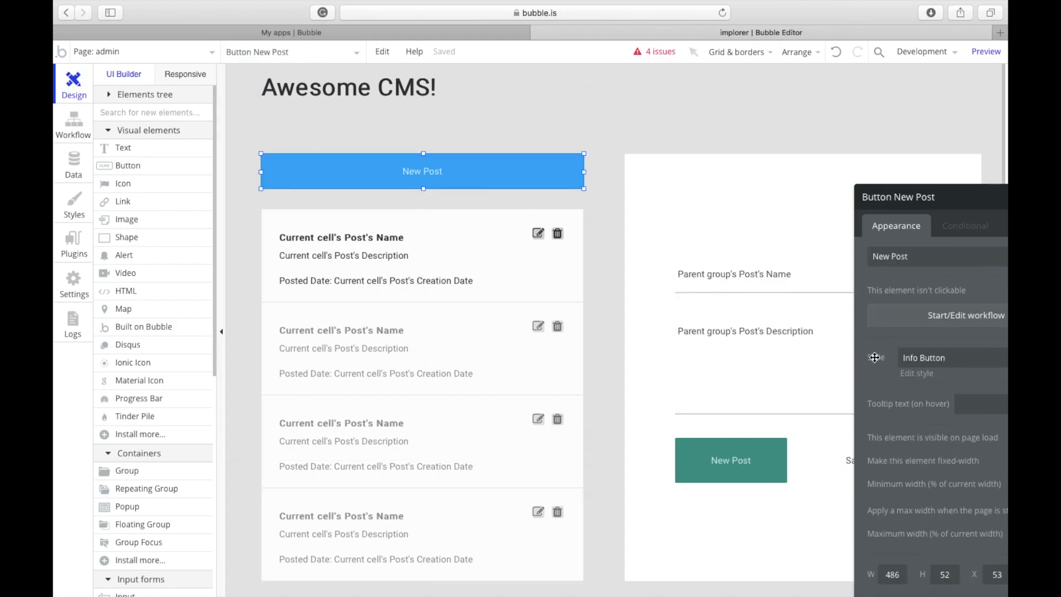
click(827, 266)
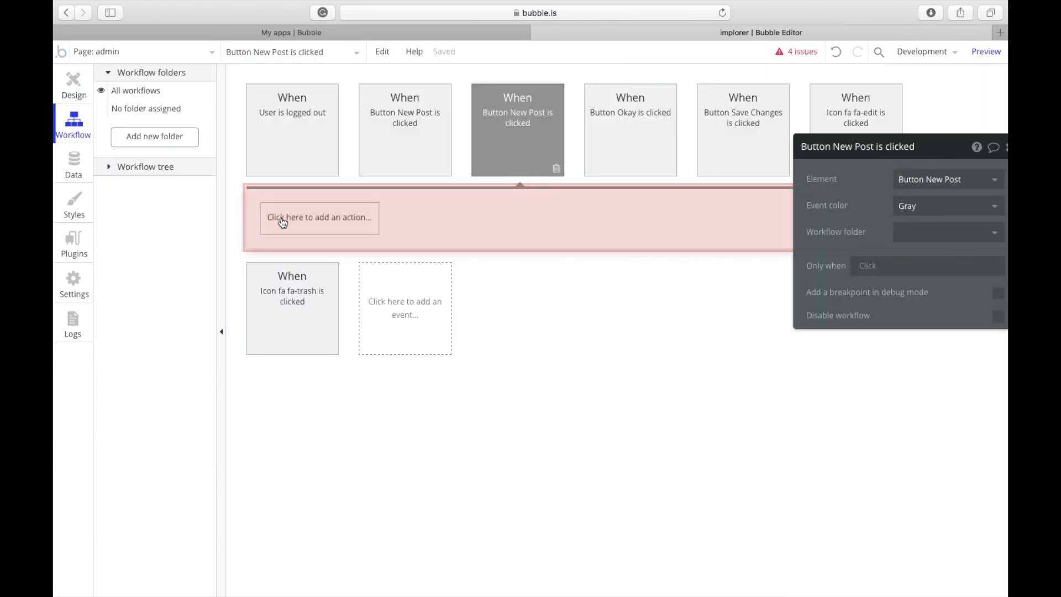
click(280, 219)
click(308, 276)
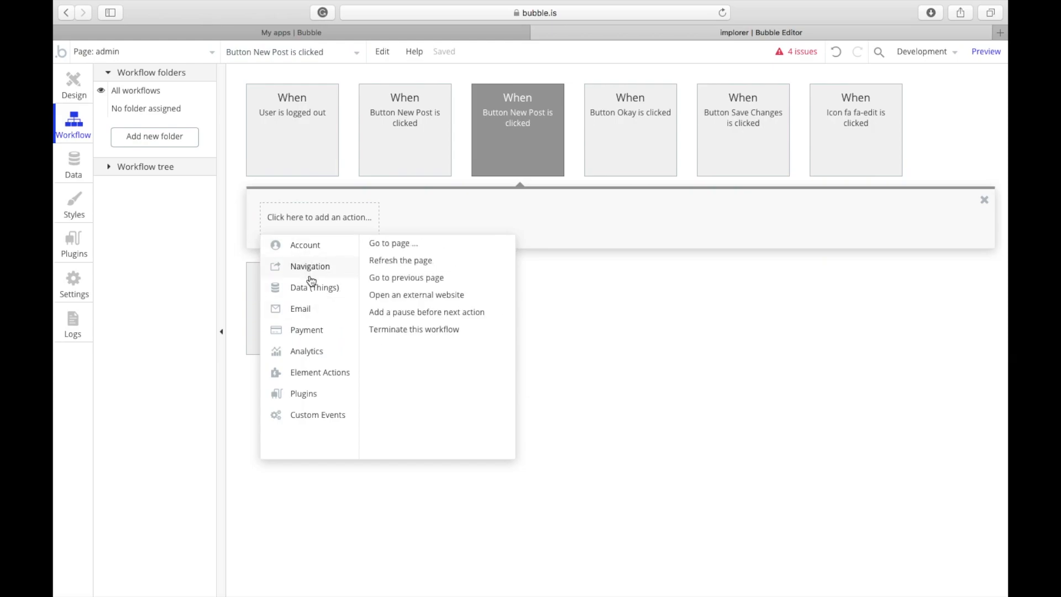
mouse_move(318, 289)
click(396, 250)
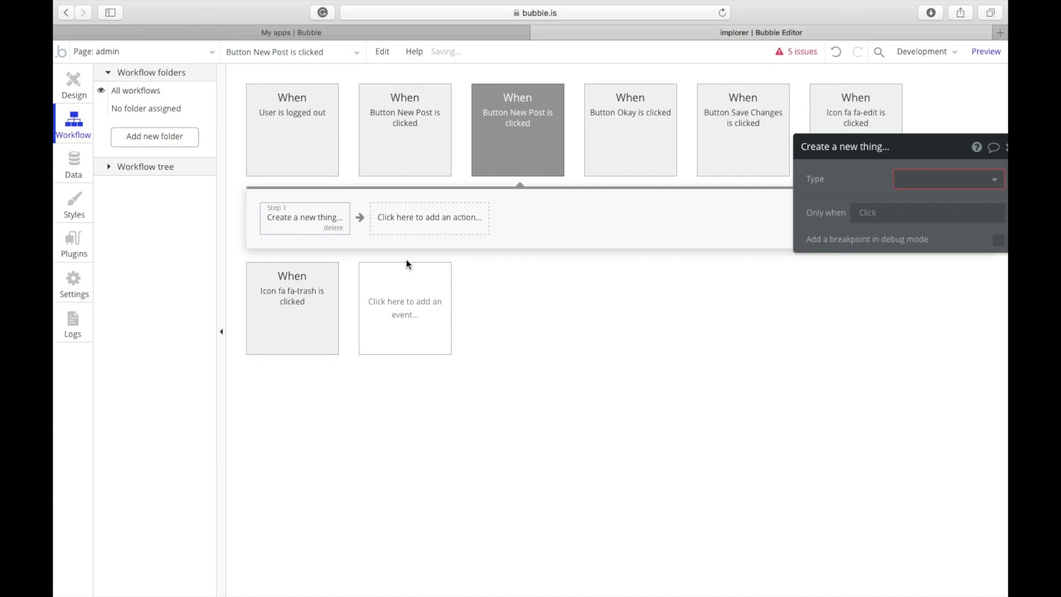
click(919, 182)
click(917, 209)
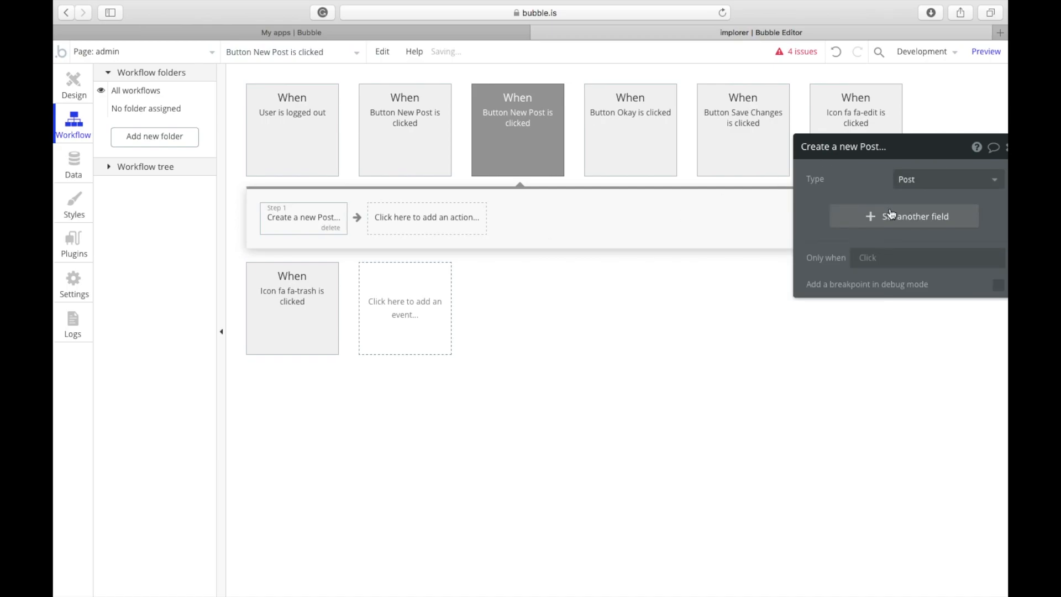
Step: Add a Display data step showing Result of step 1 in Group Post
click(400, 221)
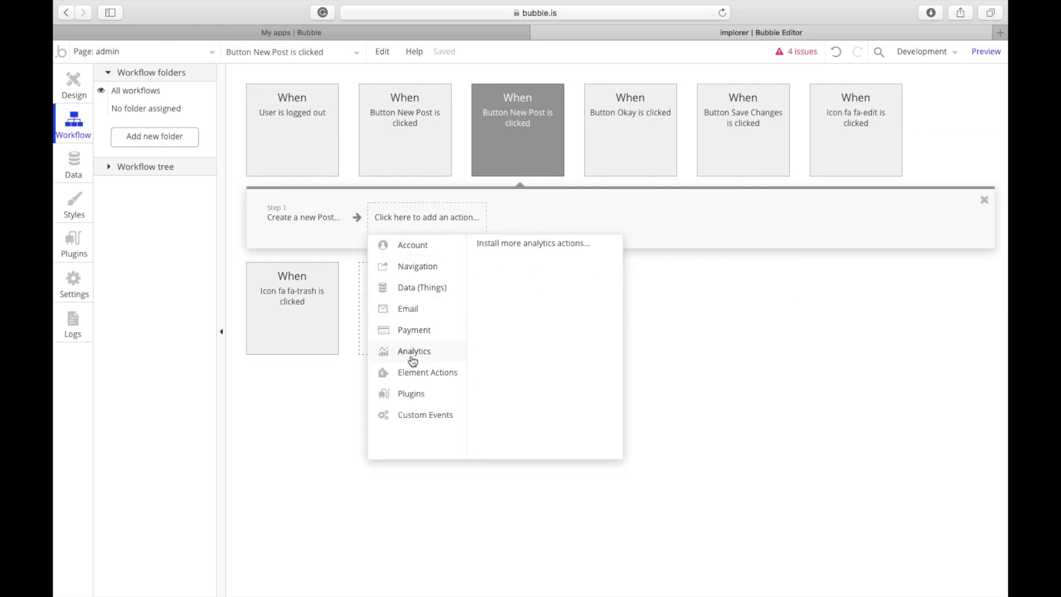
mouse_move(426, 372)
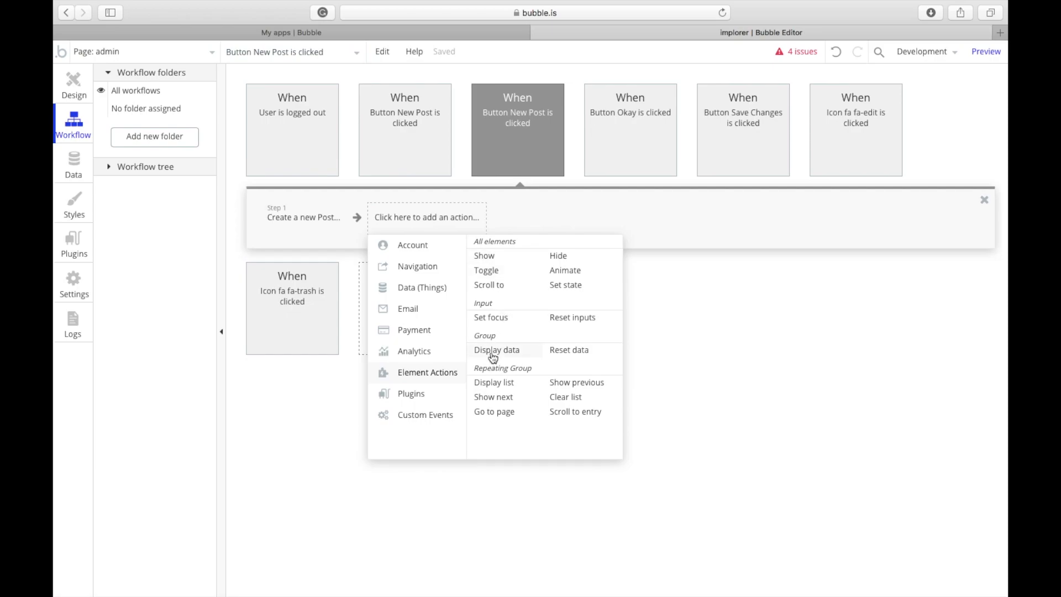
click(496, 350)
click(940, 179)
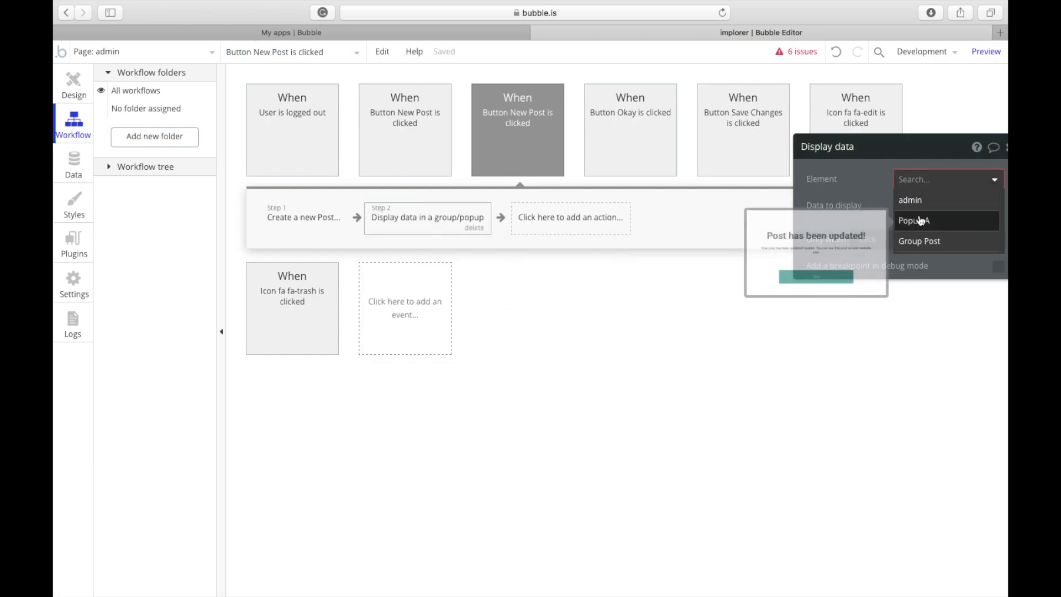
click(918, 241)
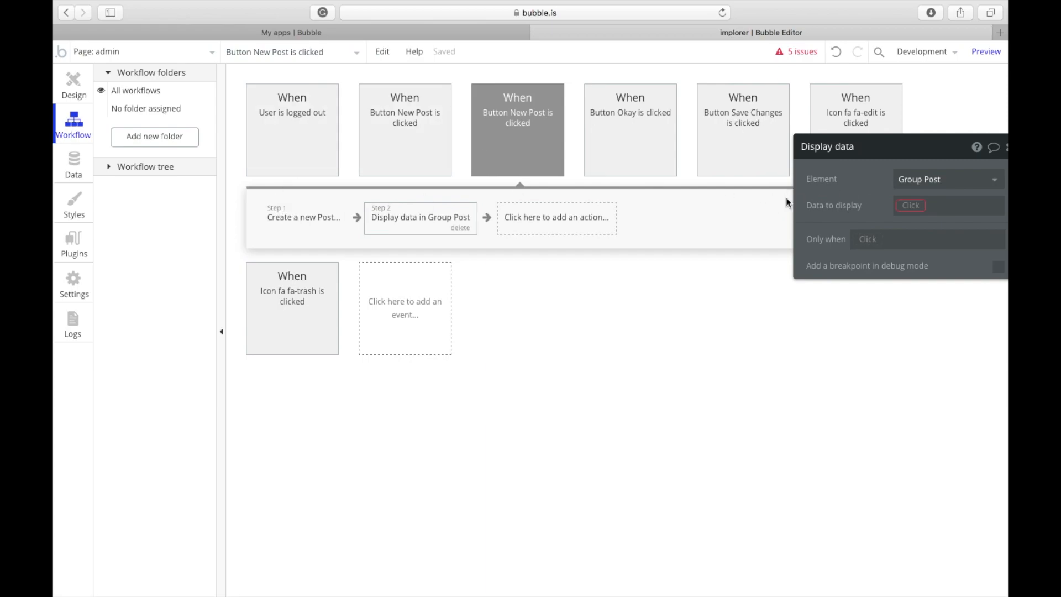
click(911, 206)
click(912, 229)
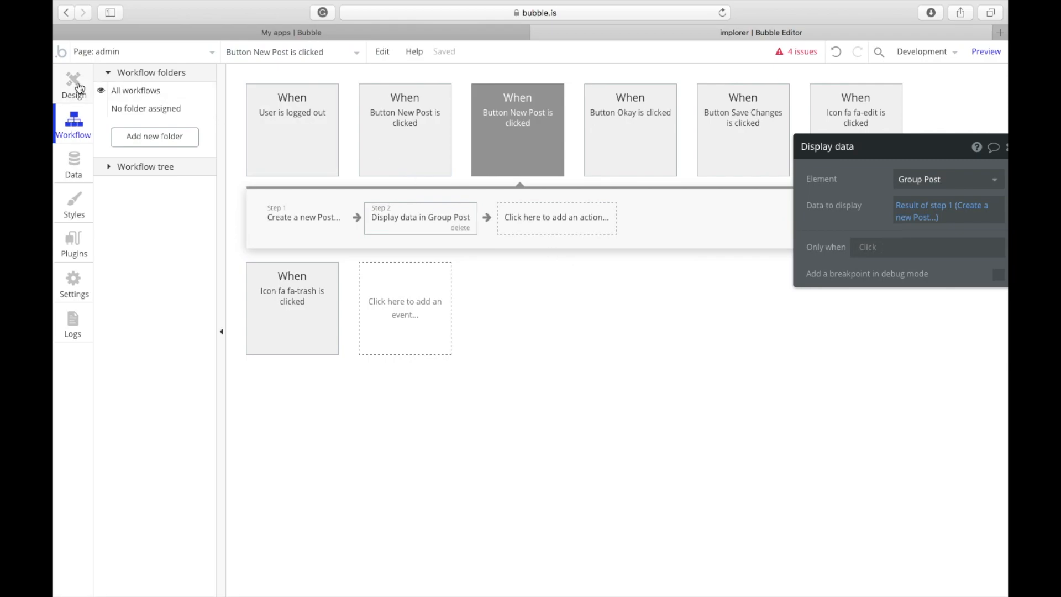
click(74, 84)
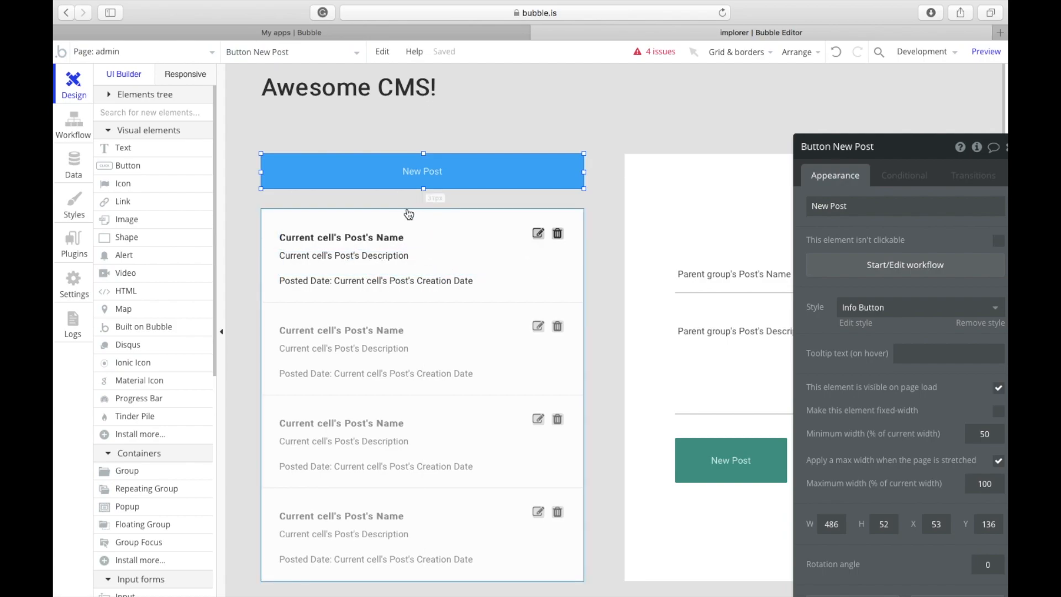
click(683, 190)
click(472, 325)
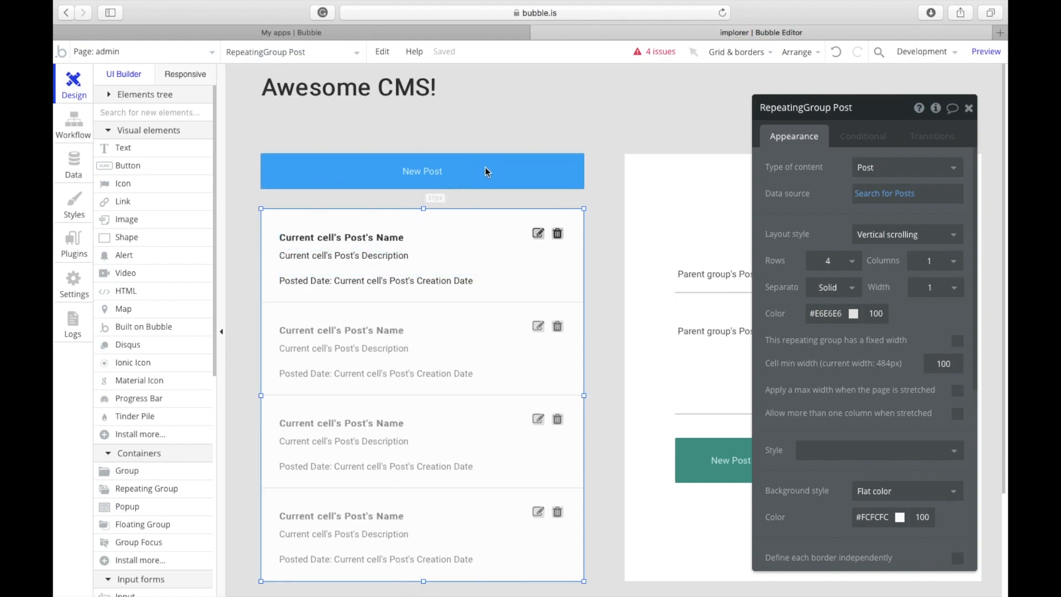
click(913, 191)
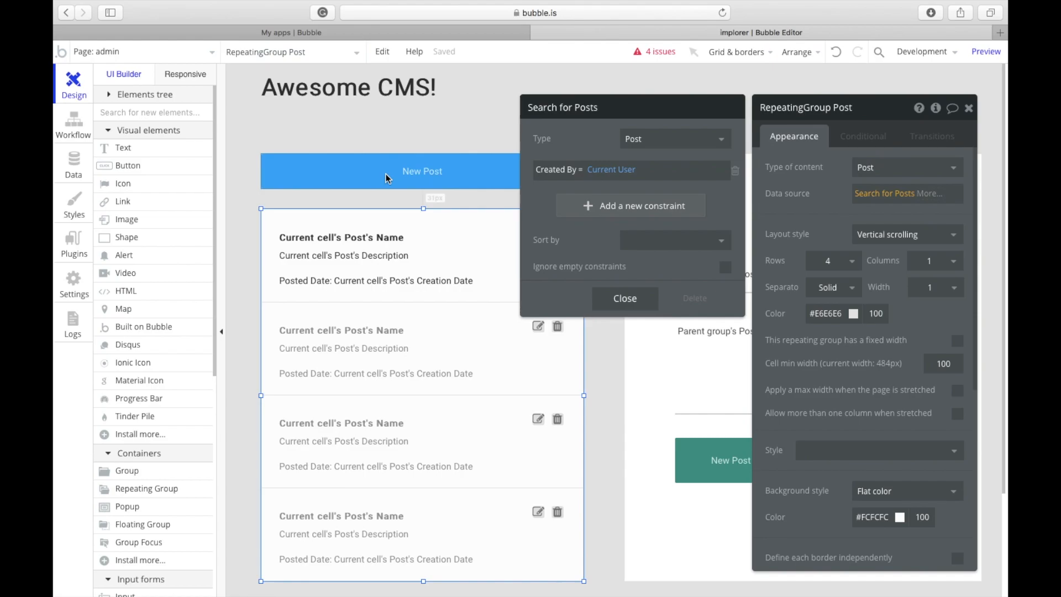
click(616, 206)
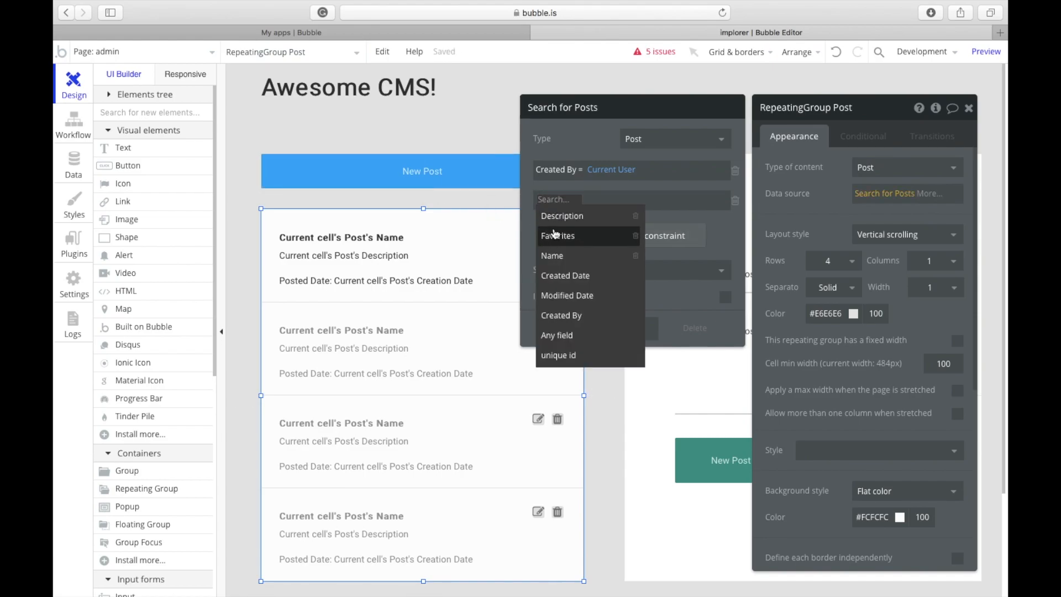
click(558, 257)
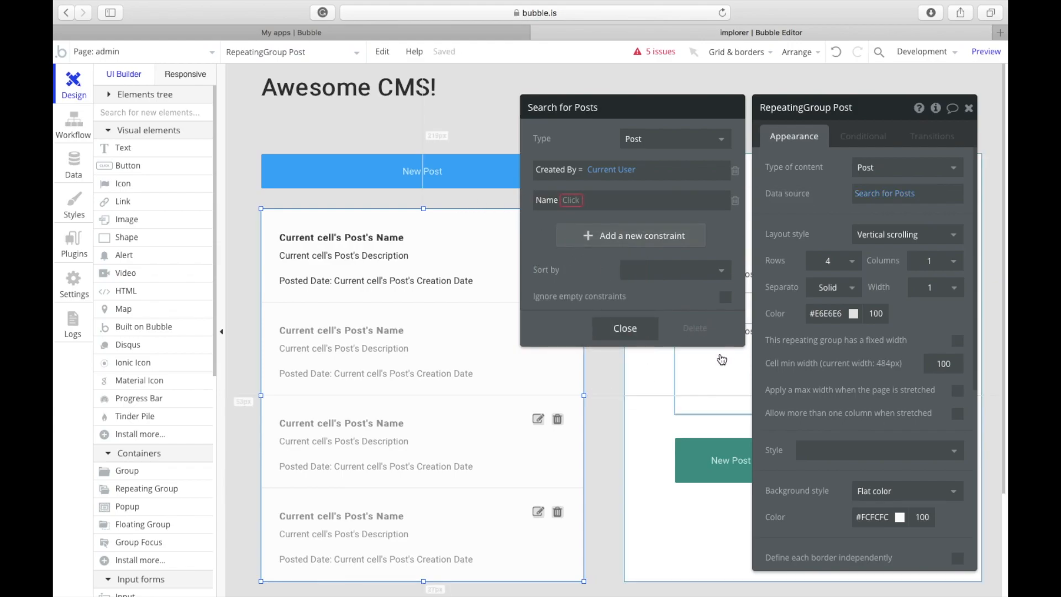
click(572, 201)
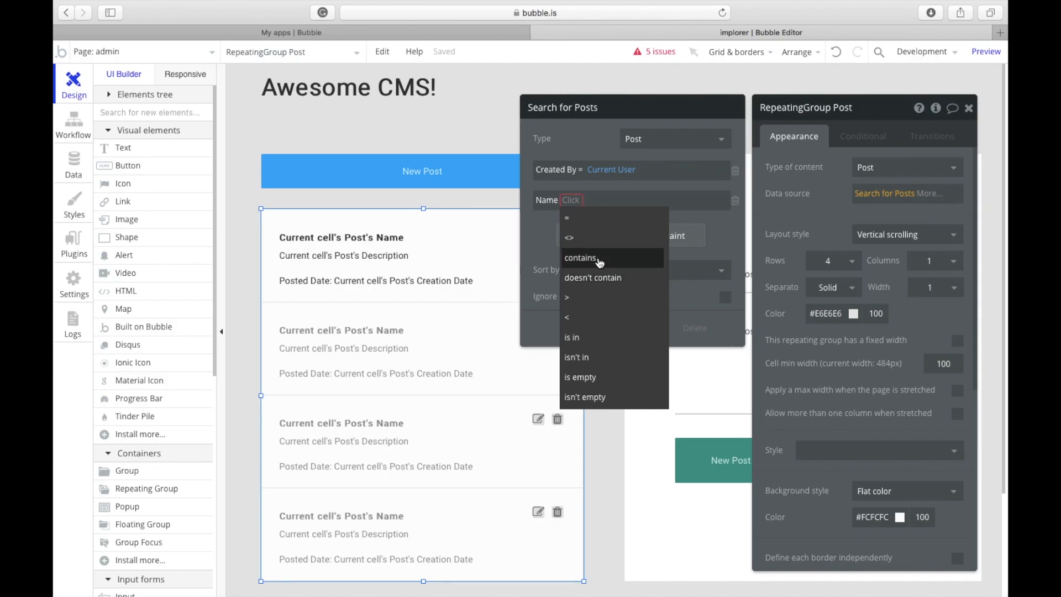
click(600, 278)
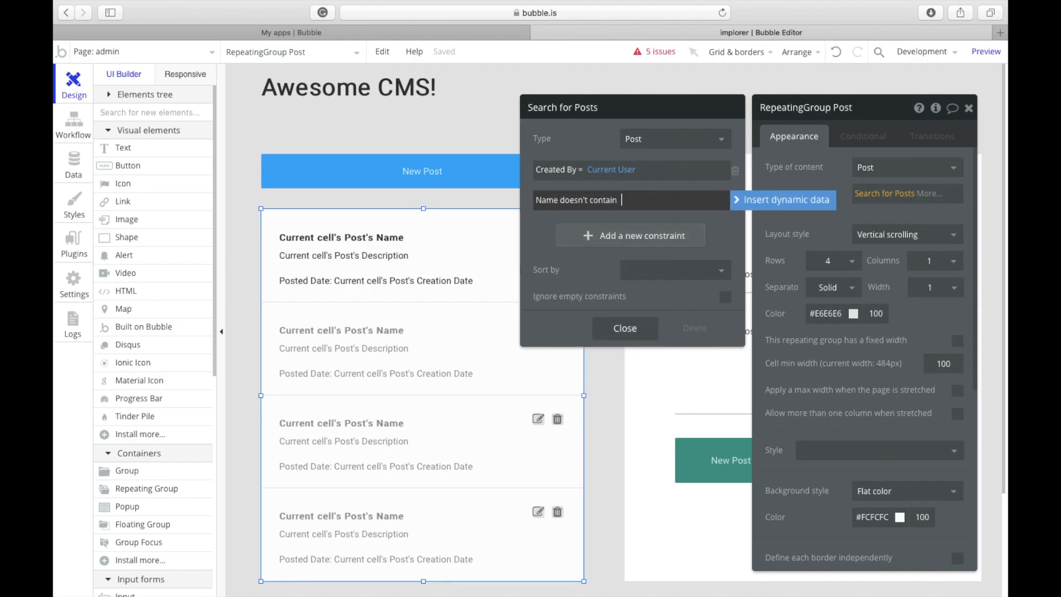
click(613, 208)
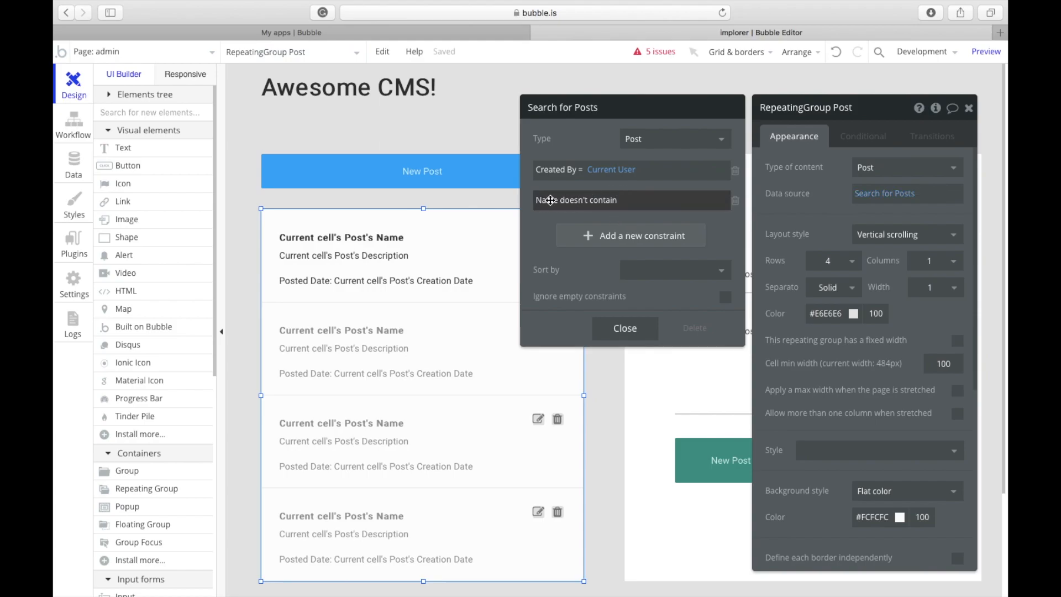
click(602, 201)
click(613, 217)
click(619, 201)
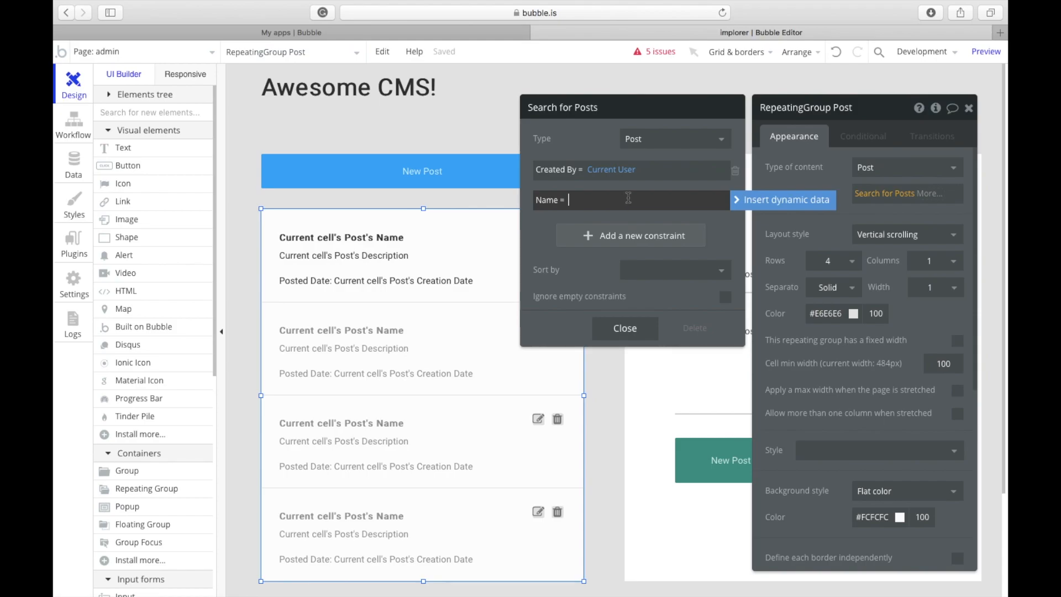
click(645, 184)
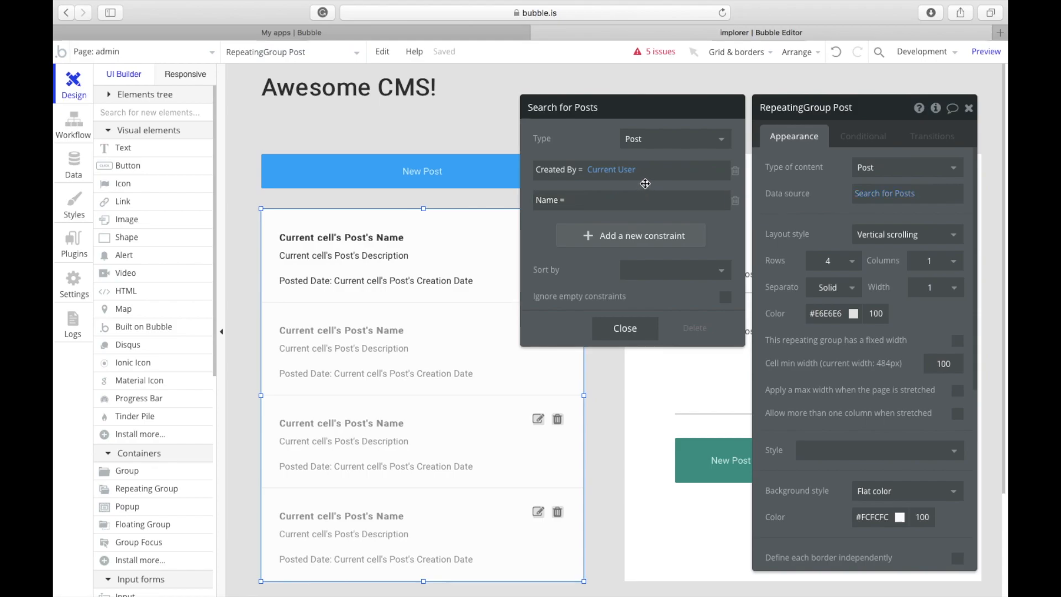
click(737, 203)
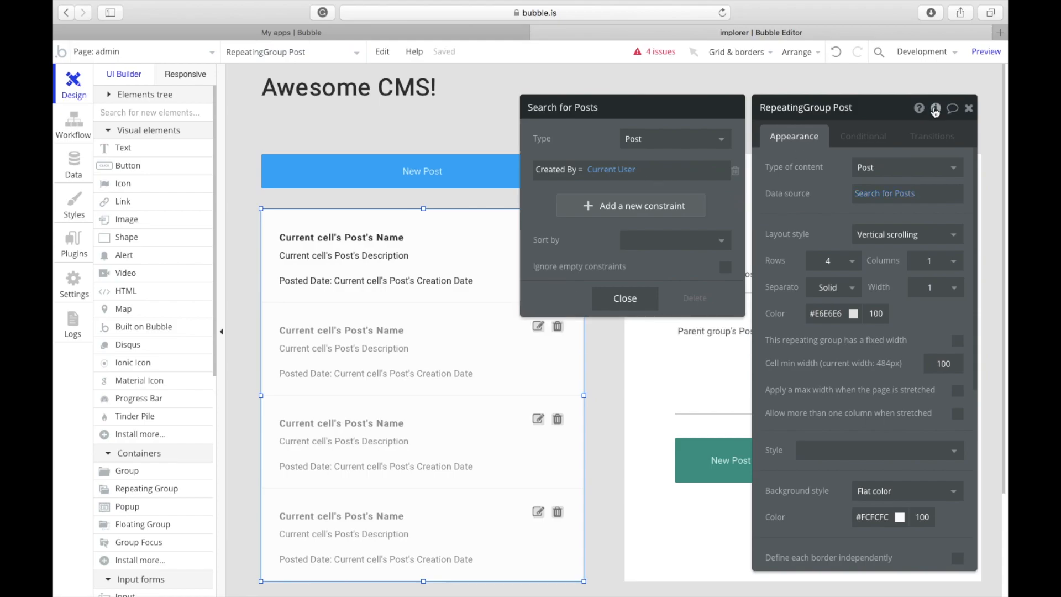
click(864, 136)
click(801, 136)
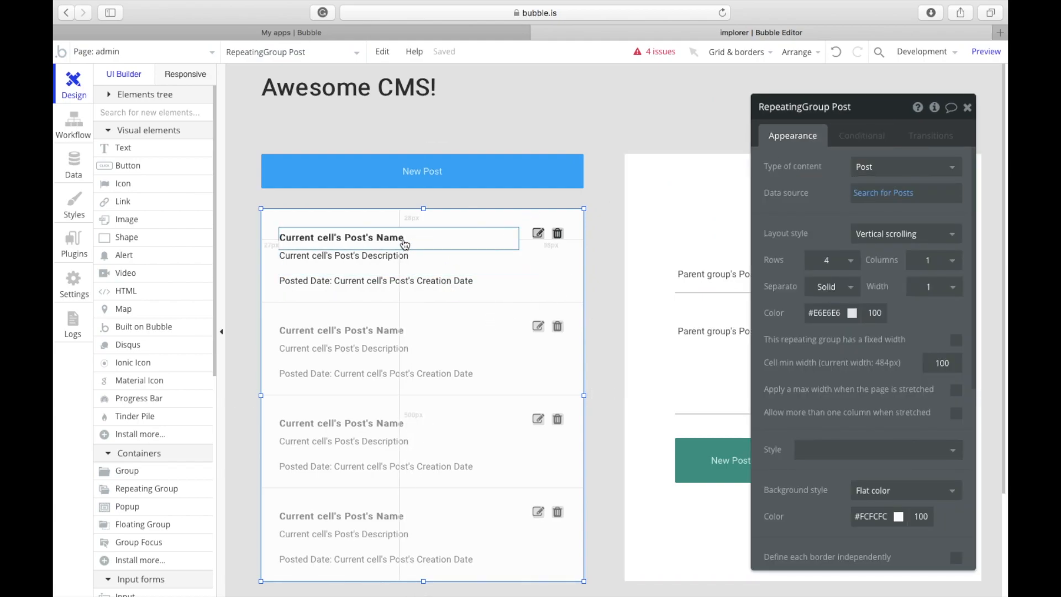
Step: Shorten the admin page's Group Post from its bottom edge, then switch the editor to the index page
click(420, 273)
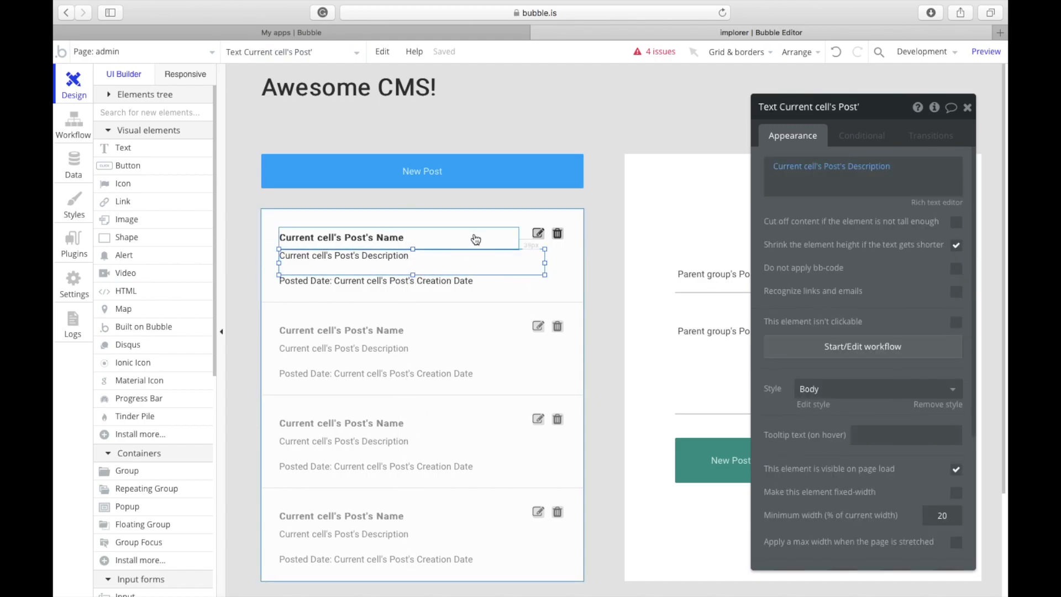
click(967, 107)
click(817, 126)
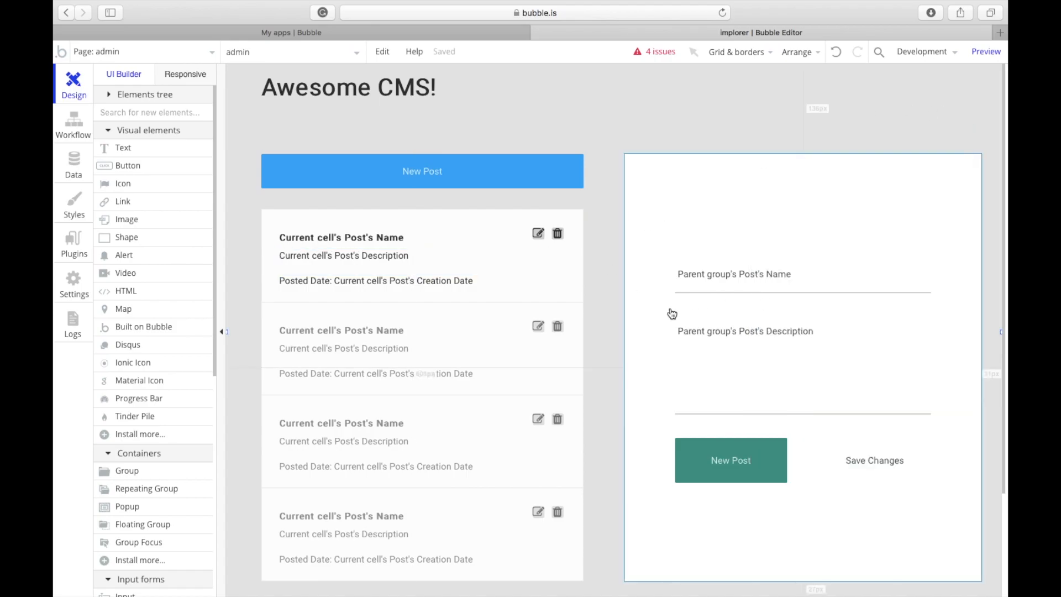
scroll(672, 314, down, 3)
scroll(732, 315, up, 3)
click(806, 542)
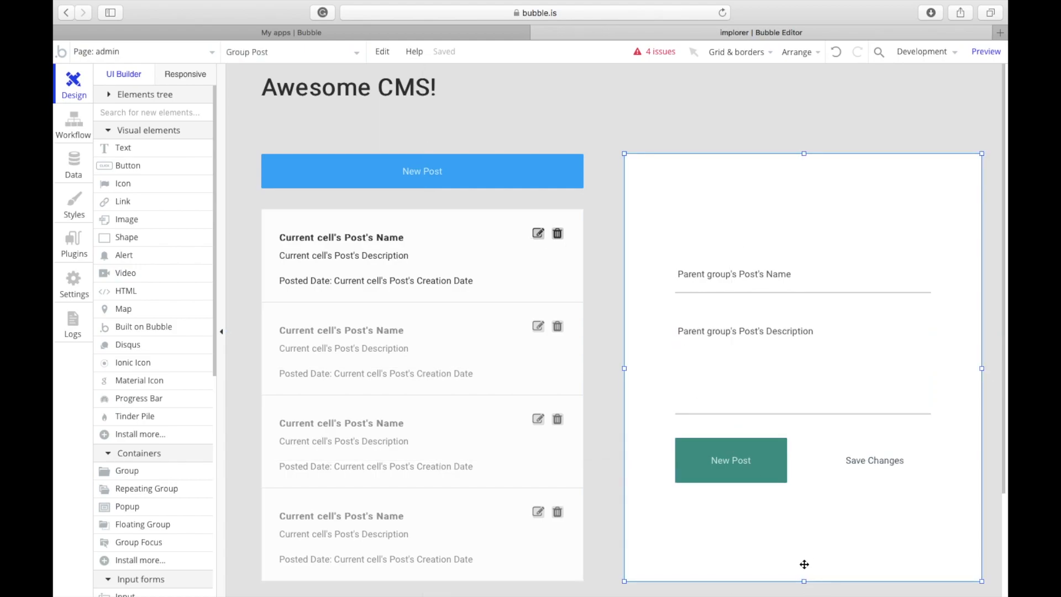
drag(805, 582, 822, 544)
click(825, 561)
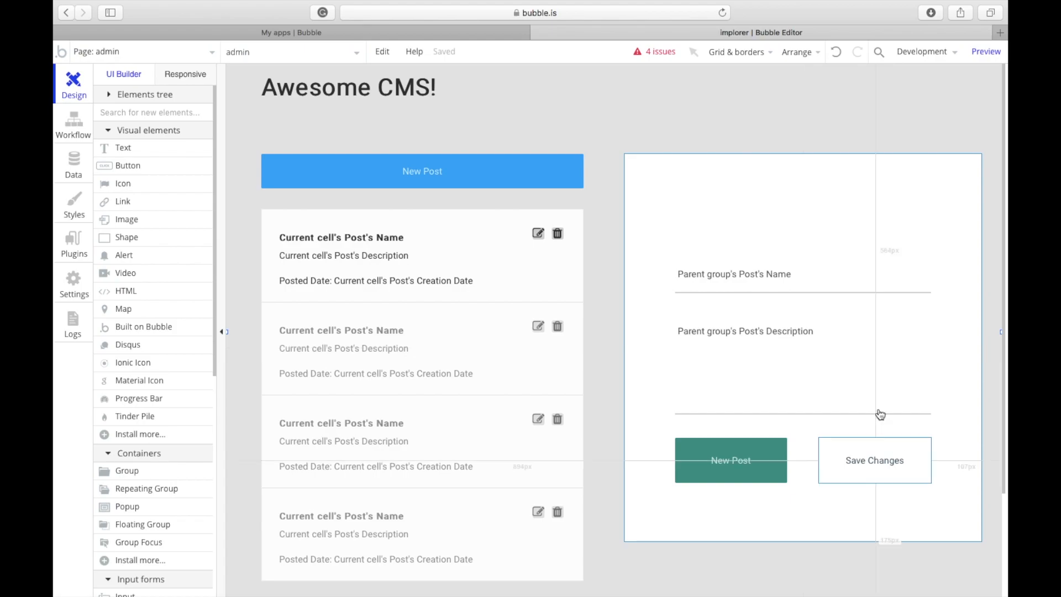
click(119, 54)
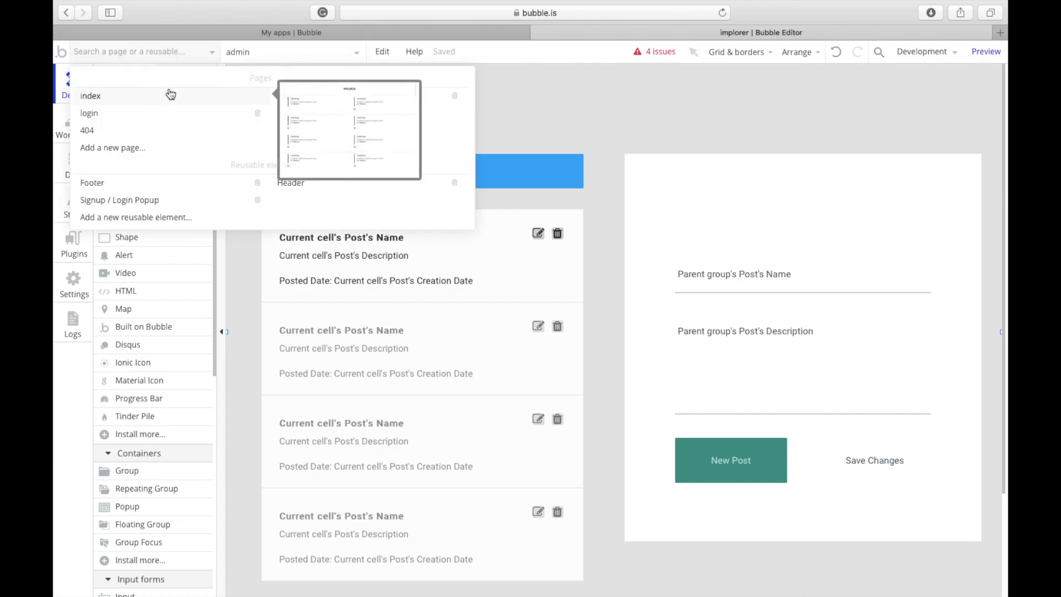
click(171, 94)
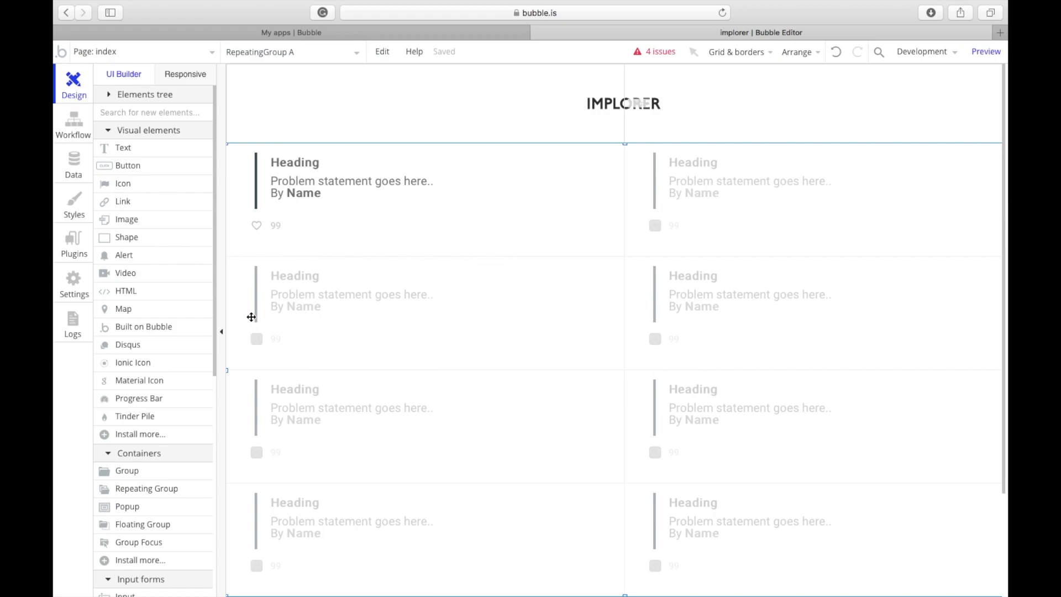
Step: Set the index repeating group's content type to Post and clear the 'Heading' placeholder text
double_click(434, 312)
click(861, 168)
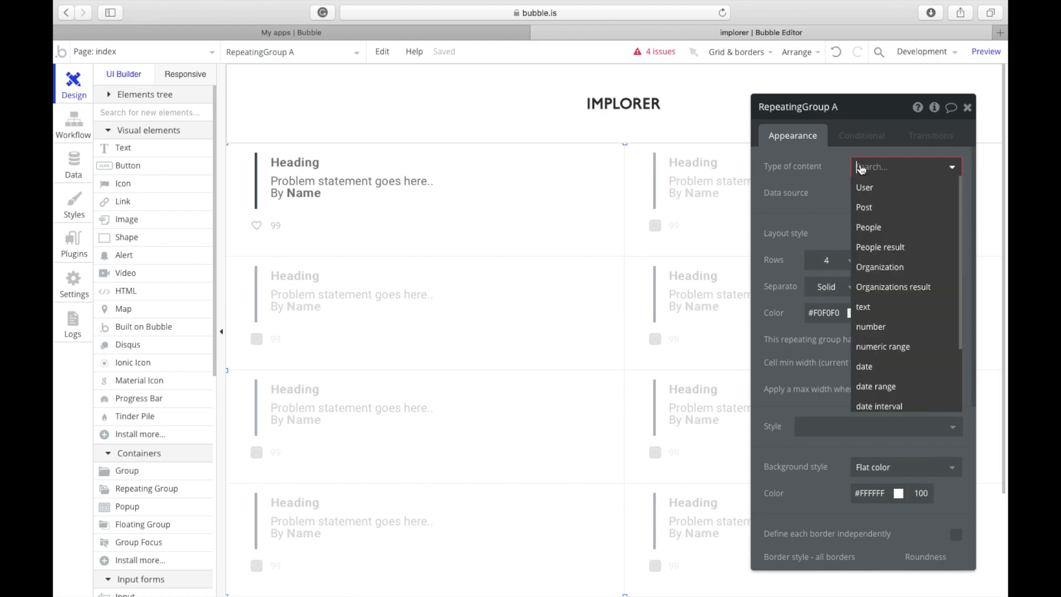
click(864, 207)
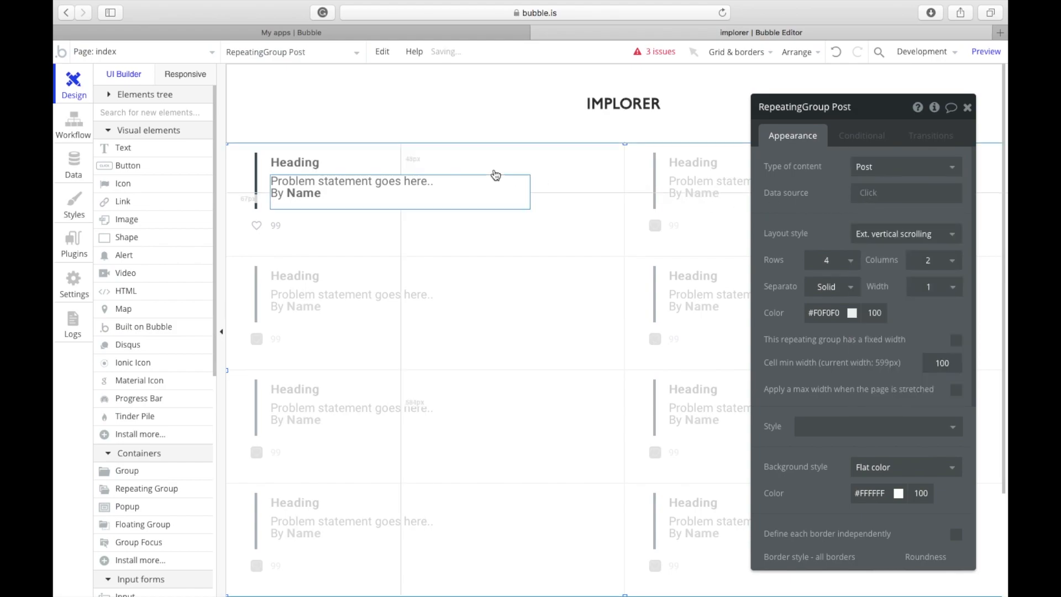
click(372, 168)
click(872, 173)
key(ctrl+a)
key(BackSpace)
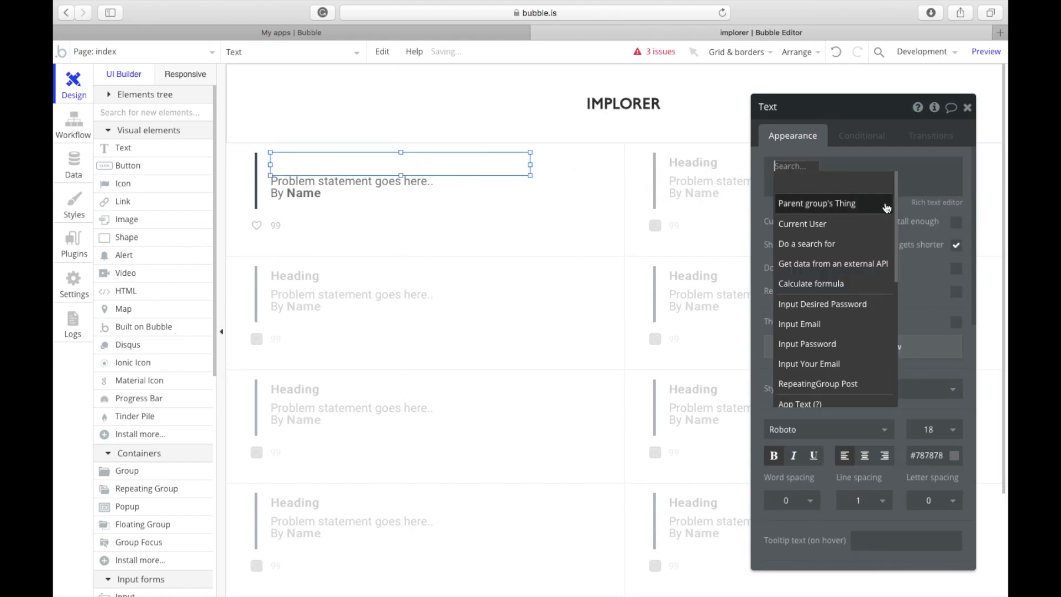
click(623, 254)
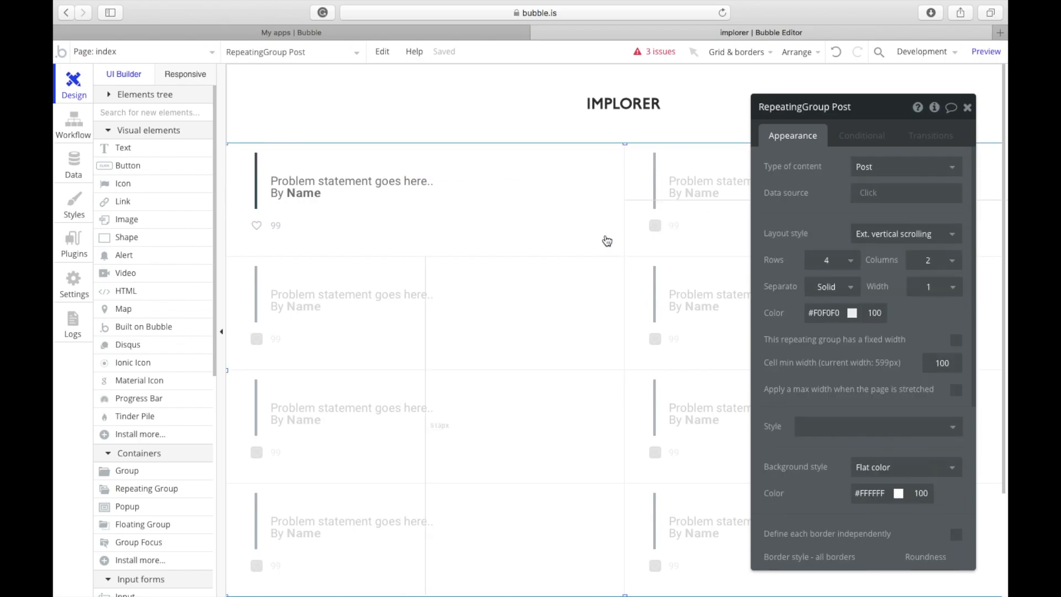
Step: Make the first cell's group hold a Post, sourced from the current cell's Post
click(606, 236)
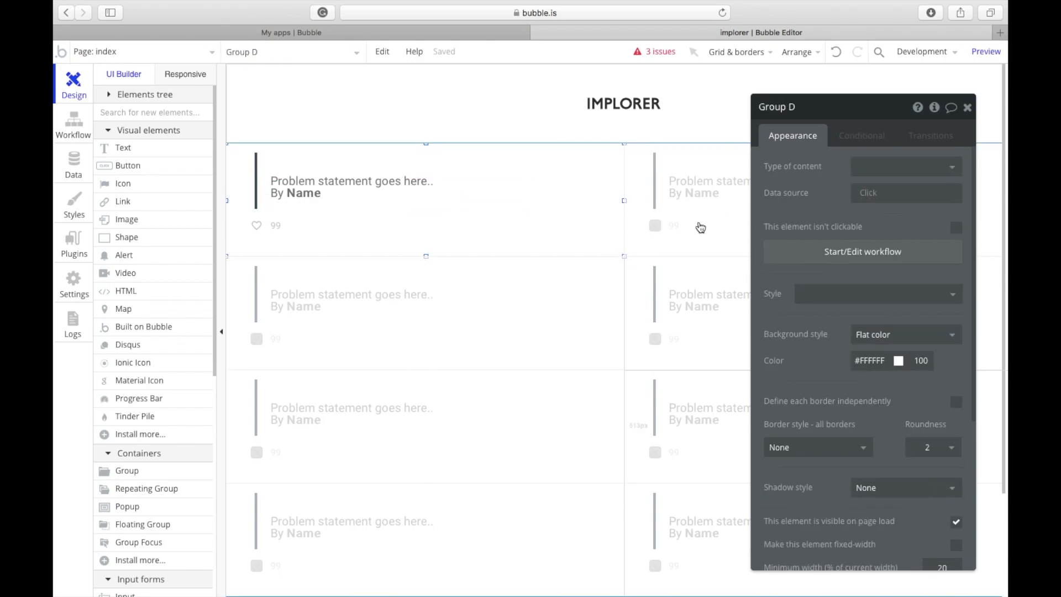
click(907, 166)
click(865, 227)
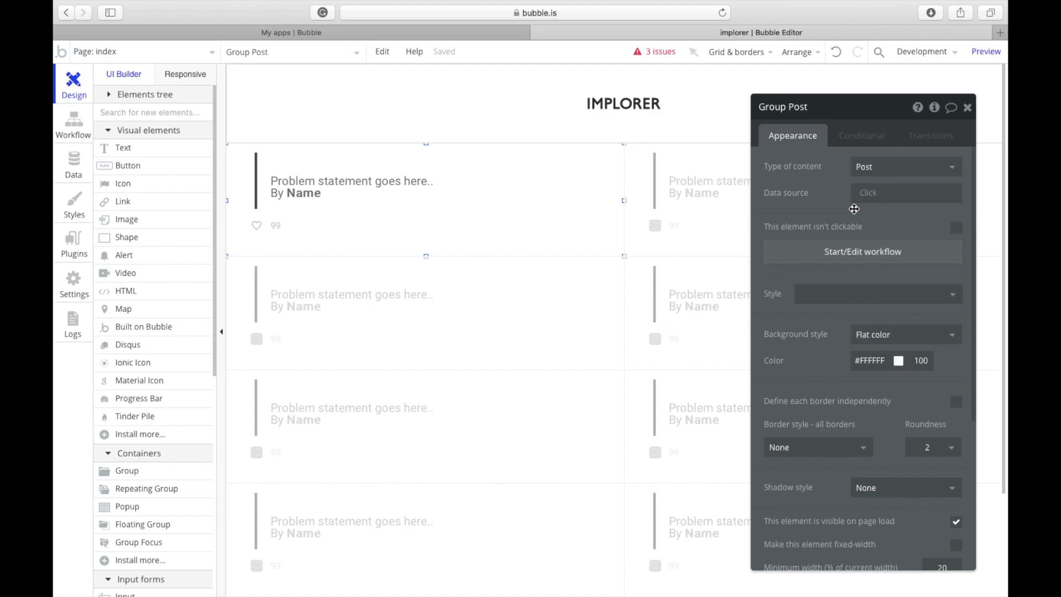
click(878, 203)
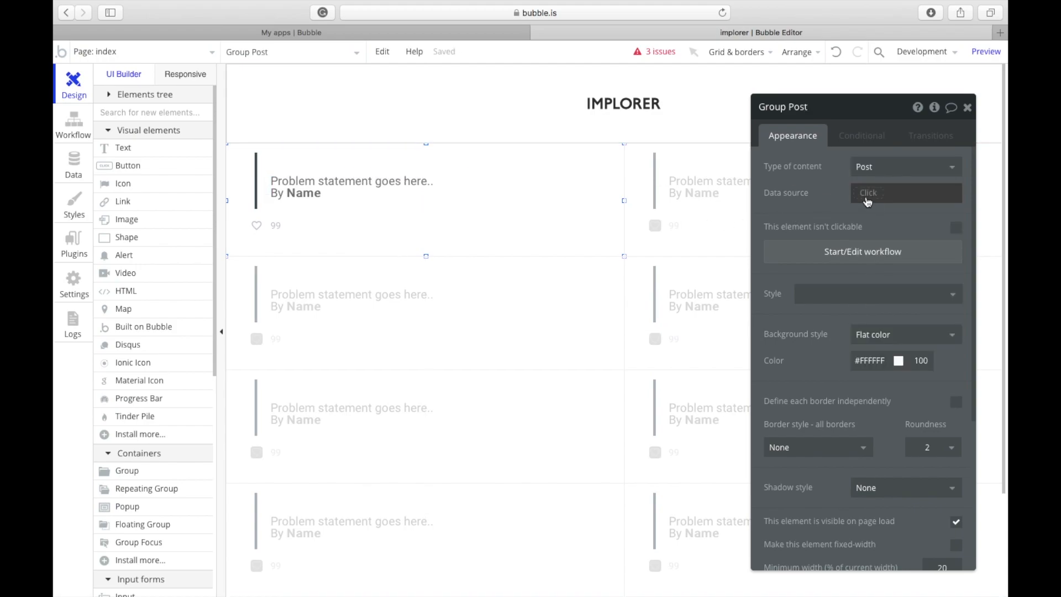
click(873, 232)
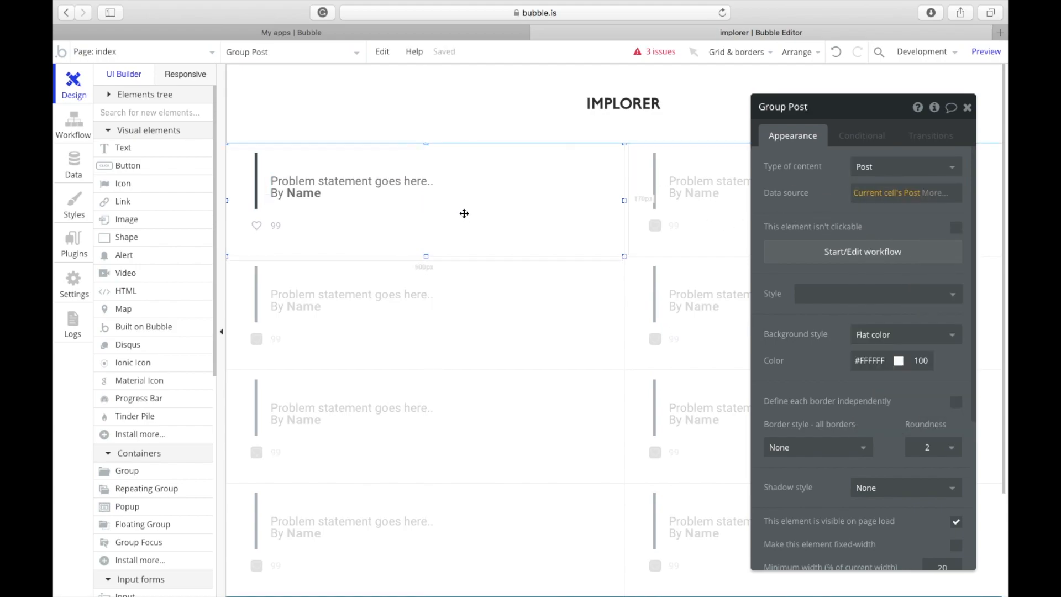
Step: Bind the card title text to Parent group's Post's Name
click(310, 164)
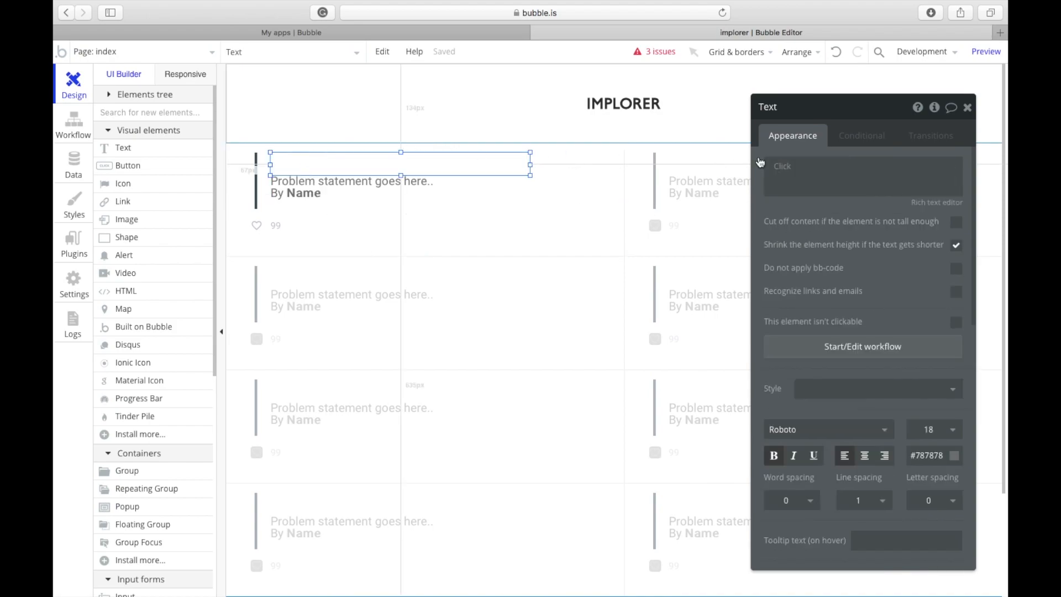
click(848, 169)
click(784, 174)
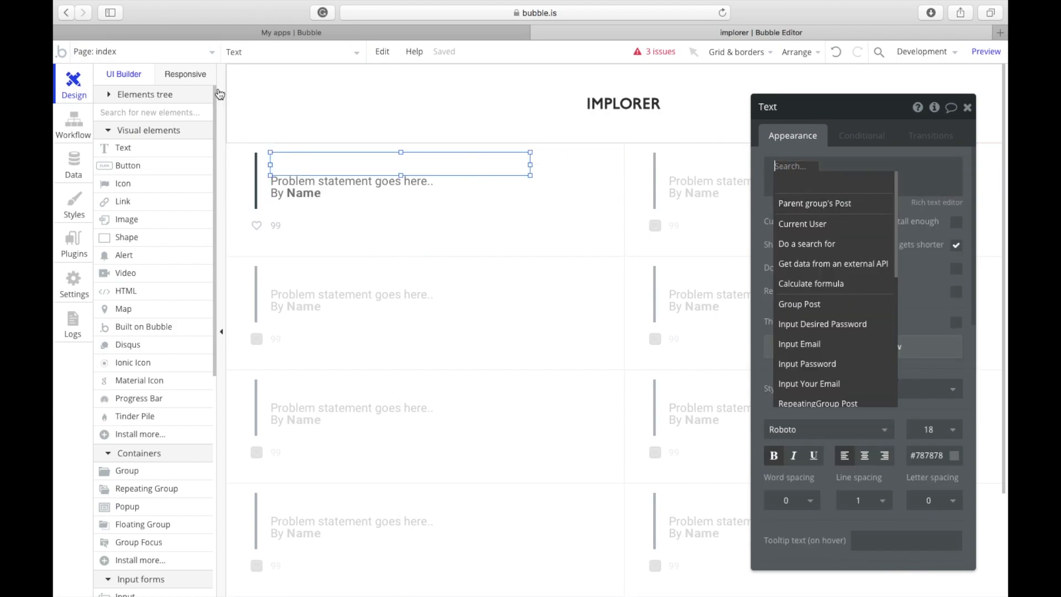
click(795, 205)
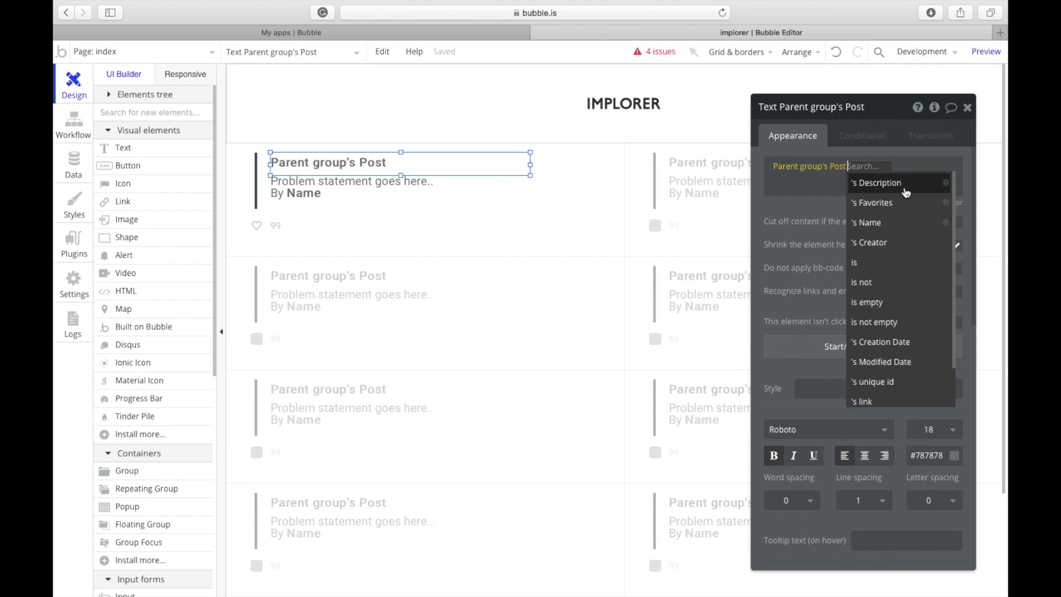
click(898, 226)
Step: Replace the second text's placeholder with Parent group's Post's Description
click(514, 188)
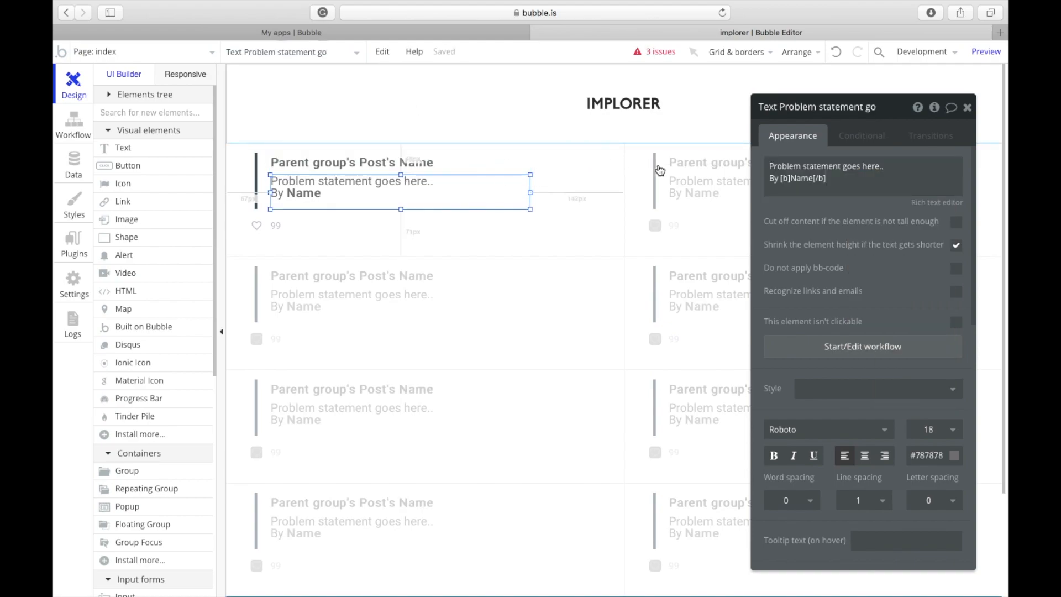
click(873, 166)
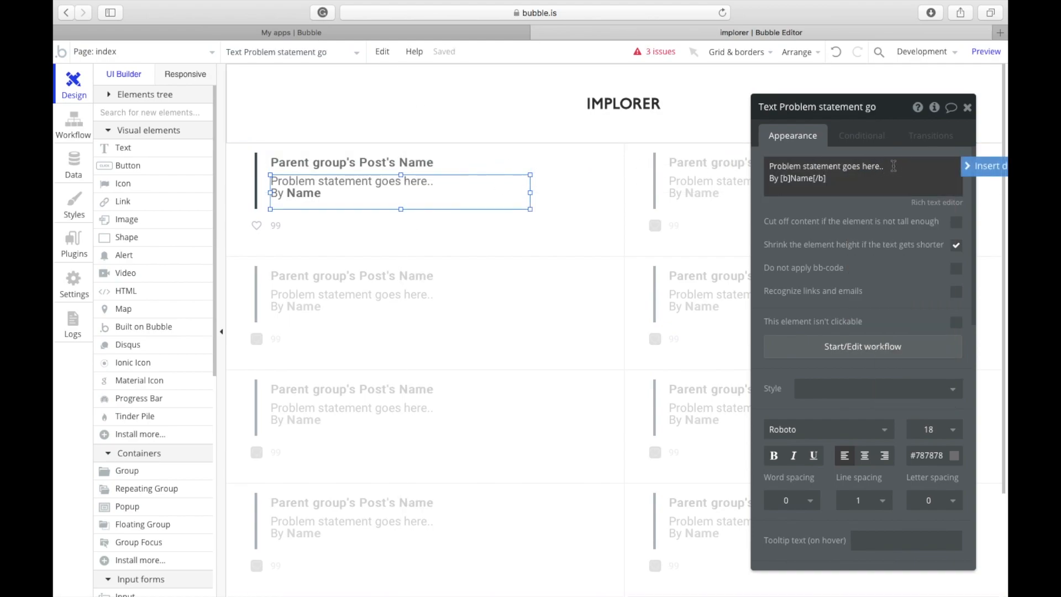
triple_click(894, 166)
key(BackSpace)
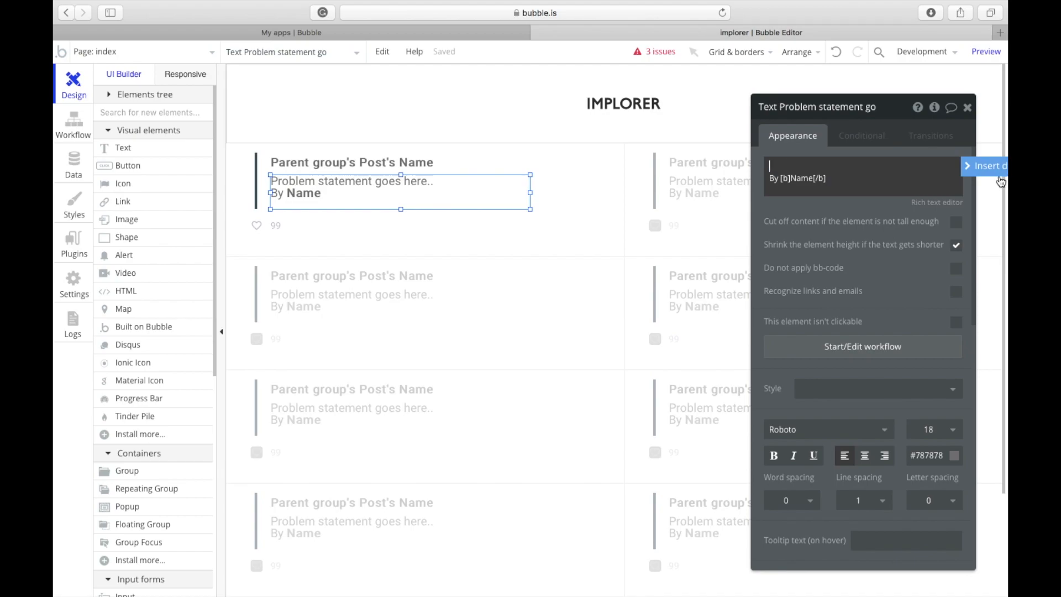
click(986, 166)
click(849, 204)
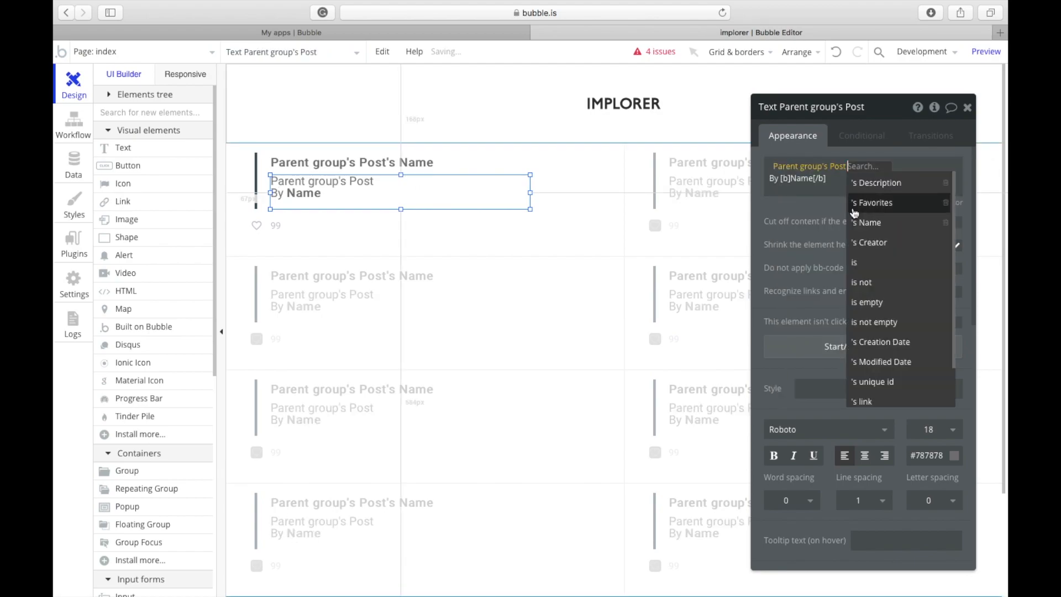
click(879, 183)
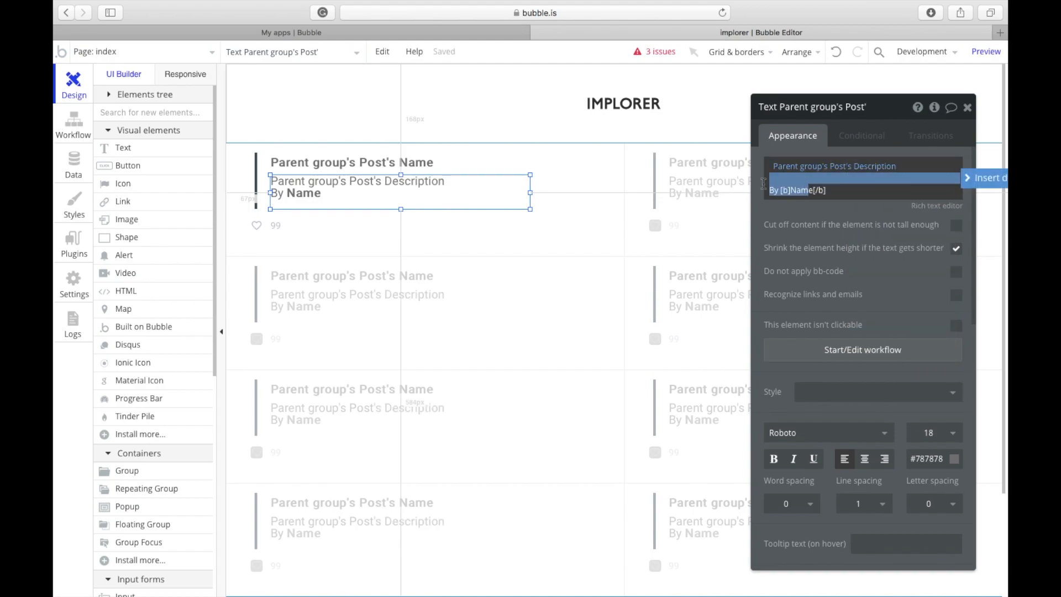
Step: Replace 'Name' after 'By' with Parent group's Post's Creator's Name, then open the Data tab
double_click(804, 189)
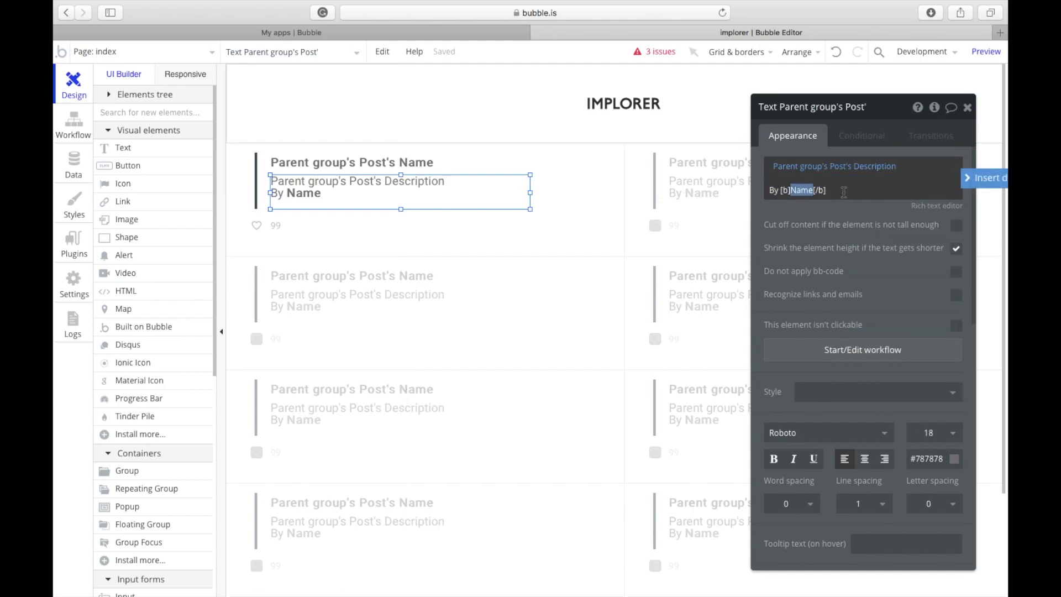
key(BackSpace)
click(984, 178)
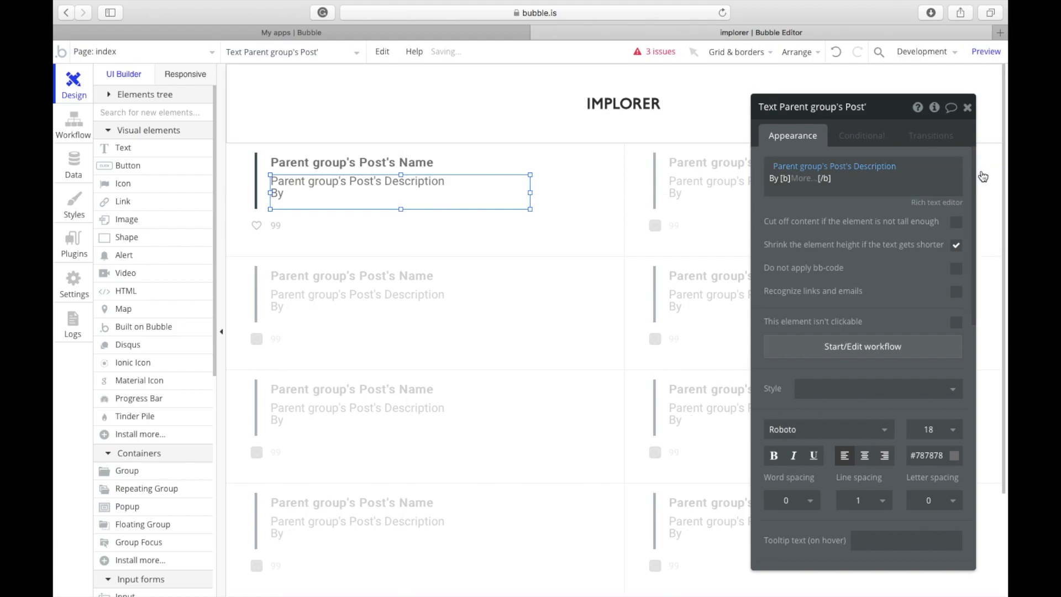
click(855, 220)
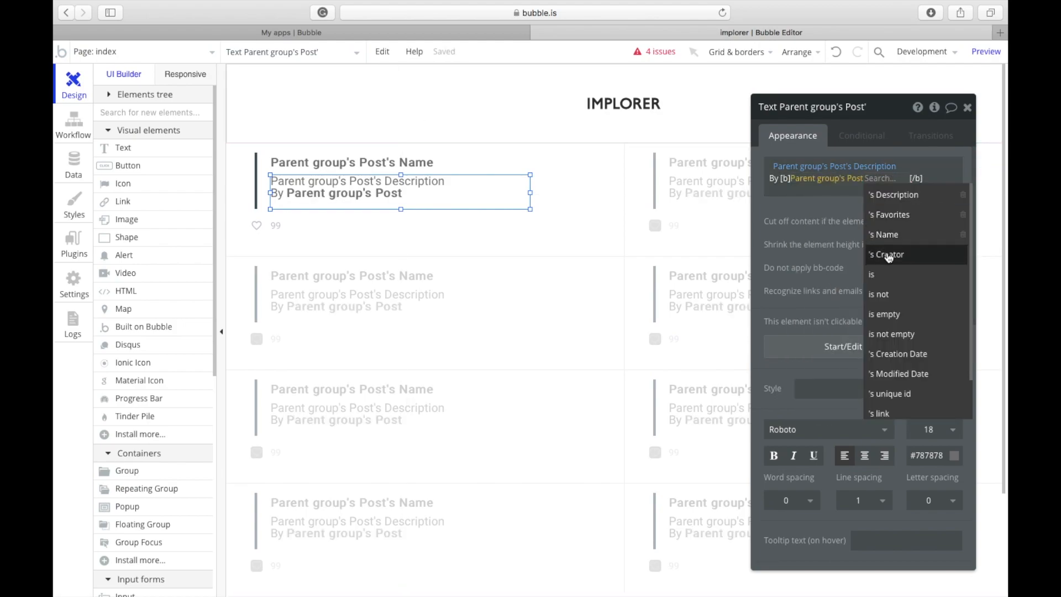
click(890, 251)
click(922, 215)
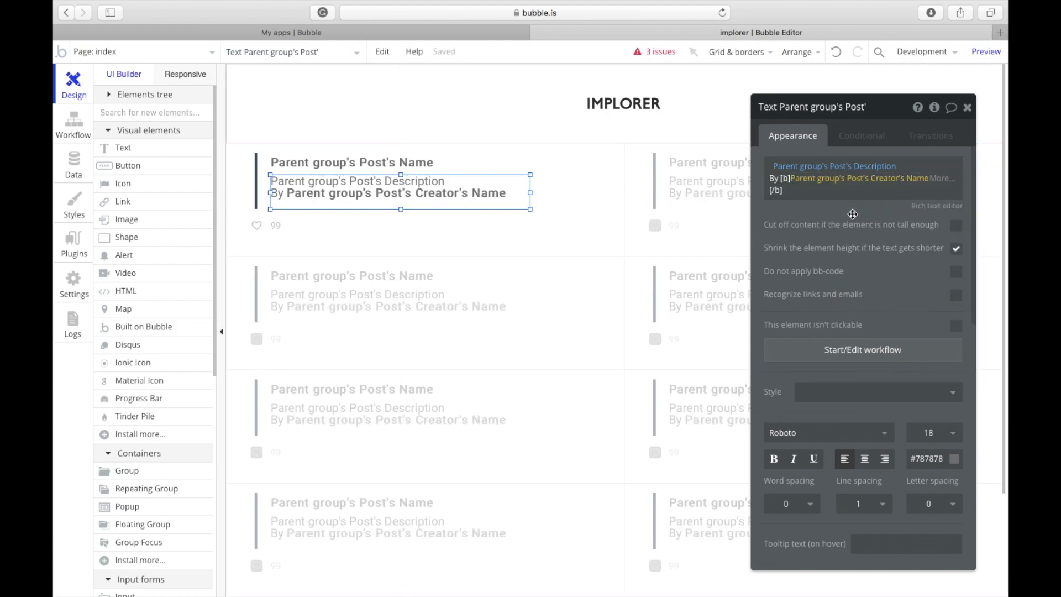
click(77, 168)
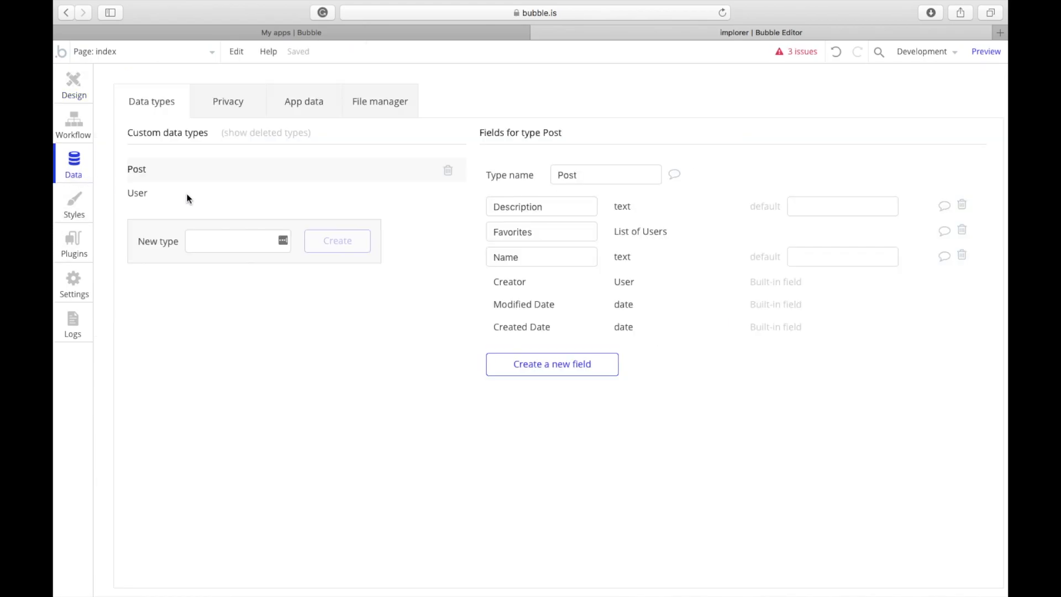
Step: Inspect the User data type's Name field
click(200, 190)
click(536, 231)
key(super+a)
click(144, 118)
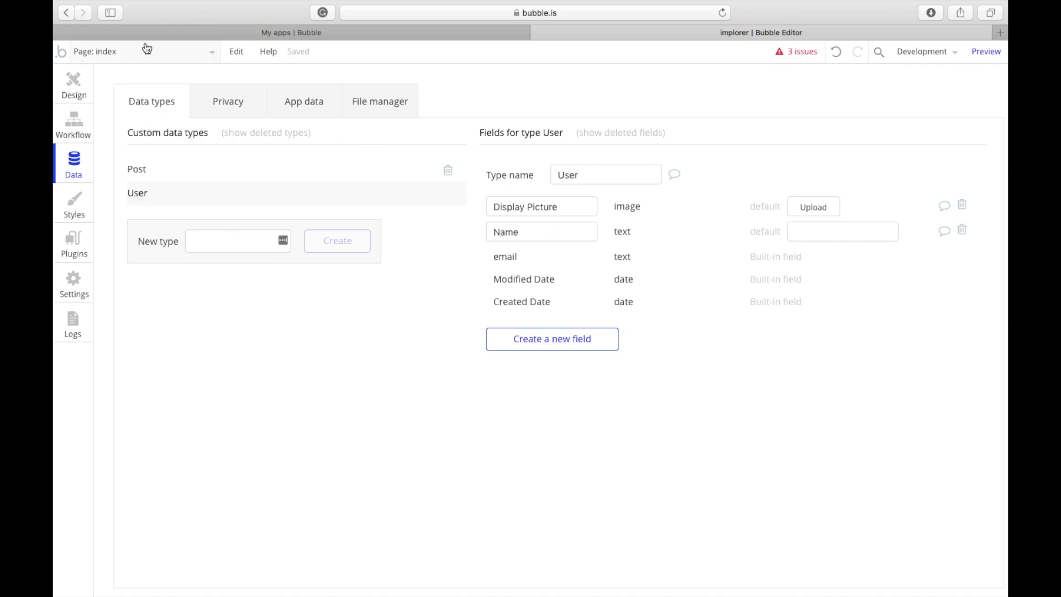
Step: On the login page, give the top input the placeholder 'Name' with Text content format, nudging Email lower
click(146, 48)
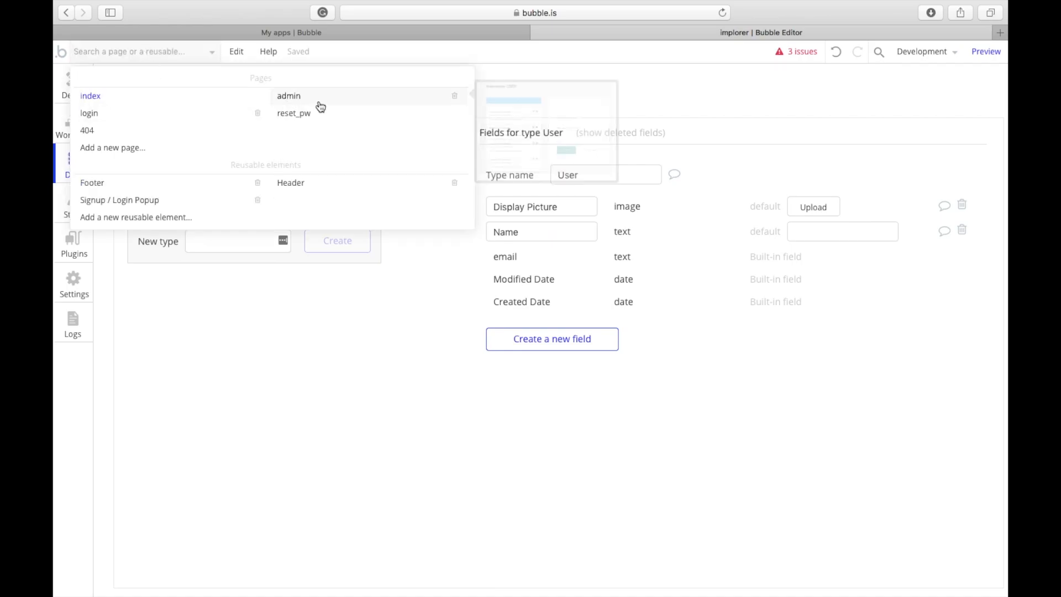
click(175, 113)
click(653, 259)
drag(670, 242, 669, 211)
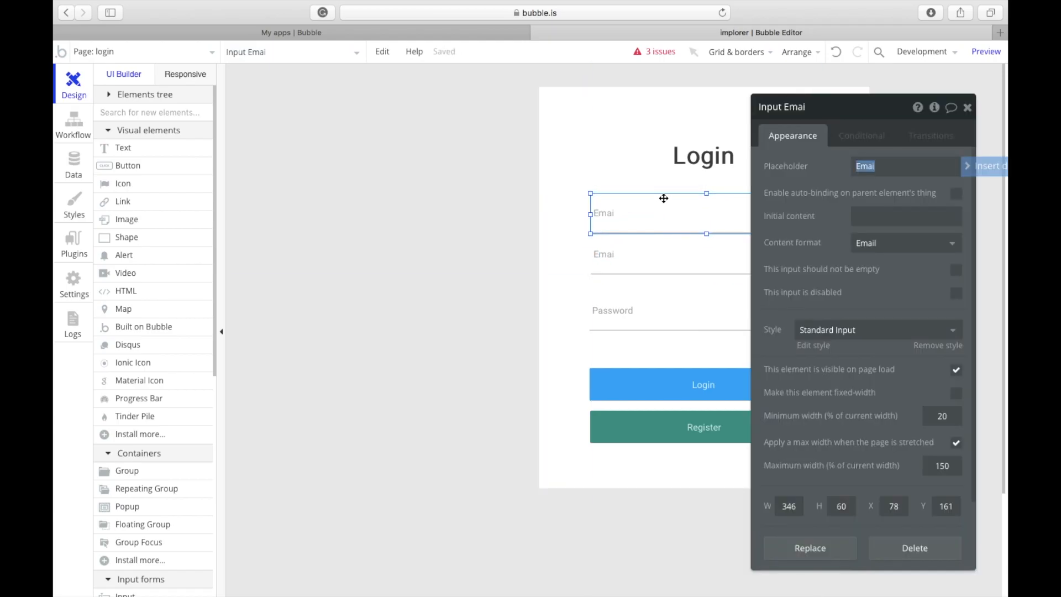
text(Name)
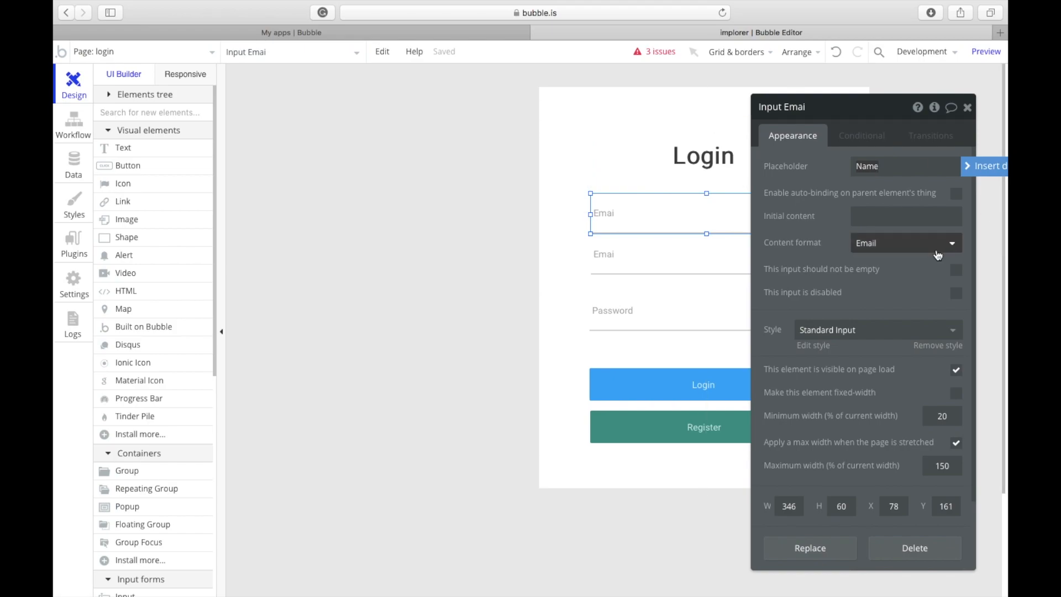
click(938, 254)
click(953, 264)
drag(666, 272, 666, 282)
click(701, 384)
click(703, 428)
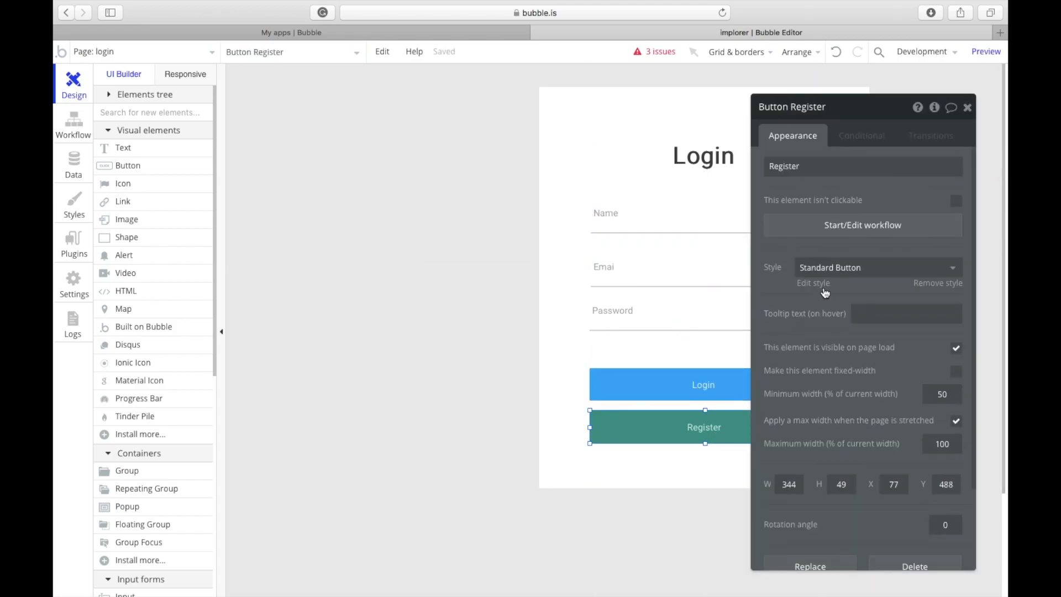
drag(670, 261, 667, 271)
Step: Extend the Name input's placeholder to 'Name (only for registration)' and adjust the Email input's position
click(718, 206)
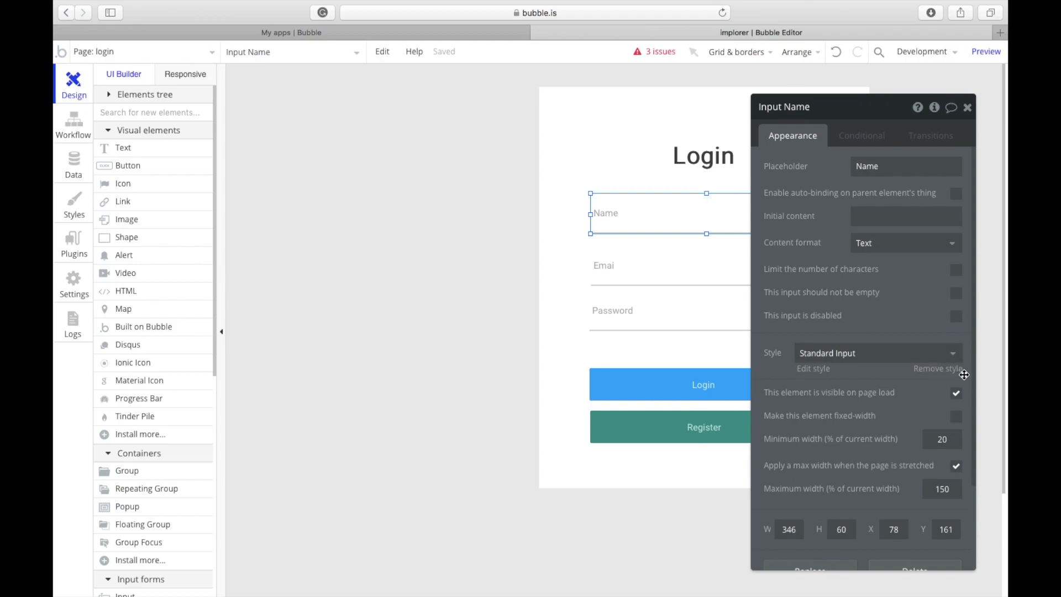
click(922, 172)
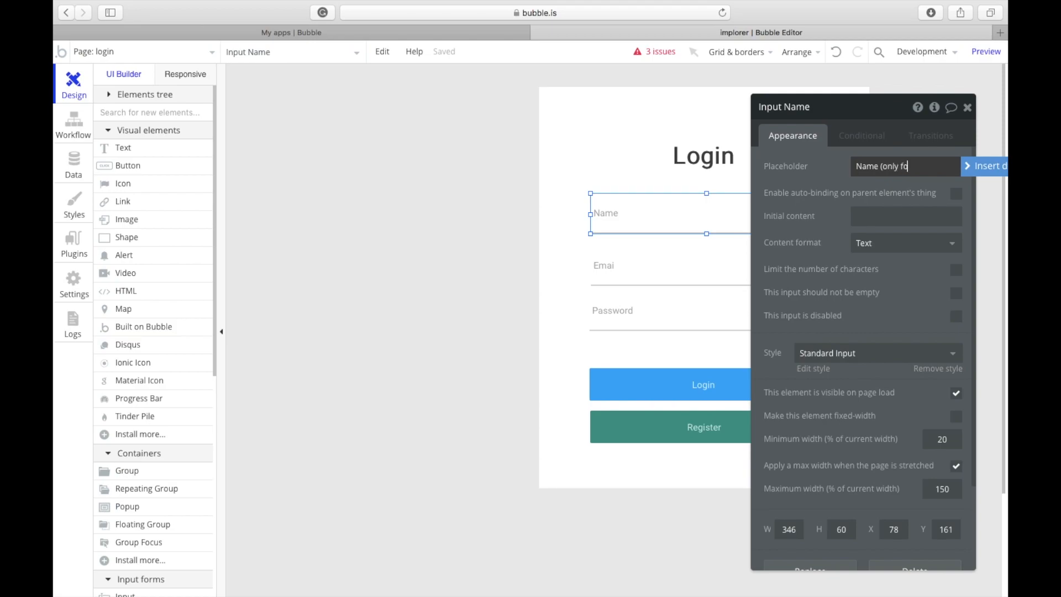
text((only for registratiion))
drag(853, 199, 813, 199)
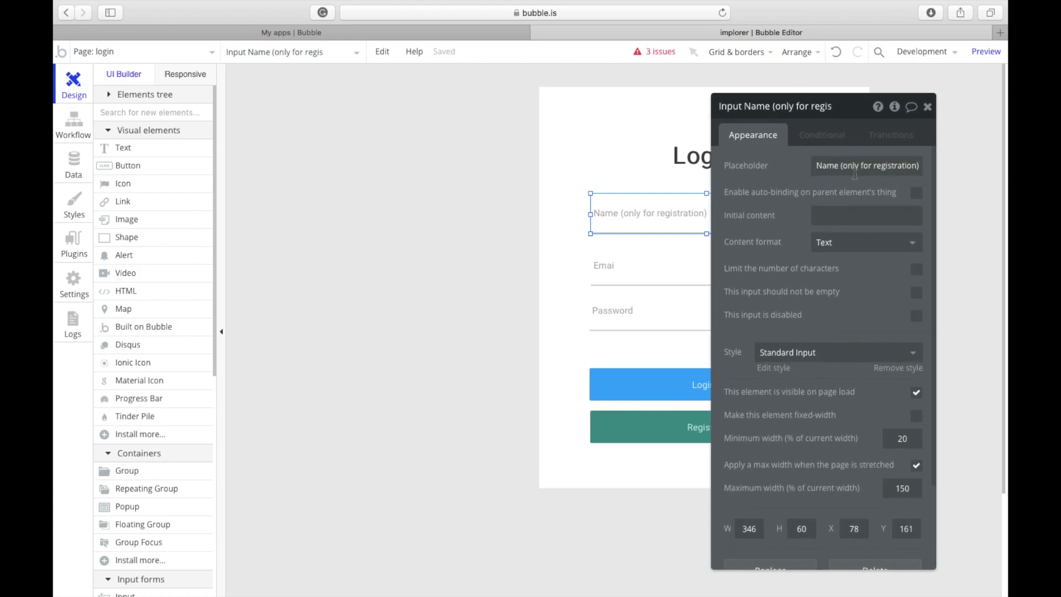
click(928, 109)
click(741, 272)
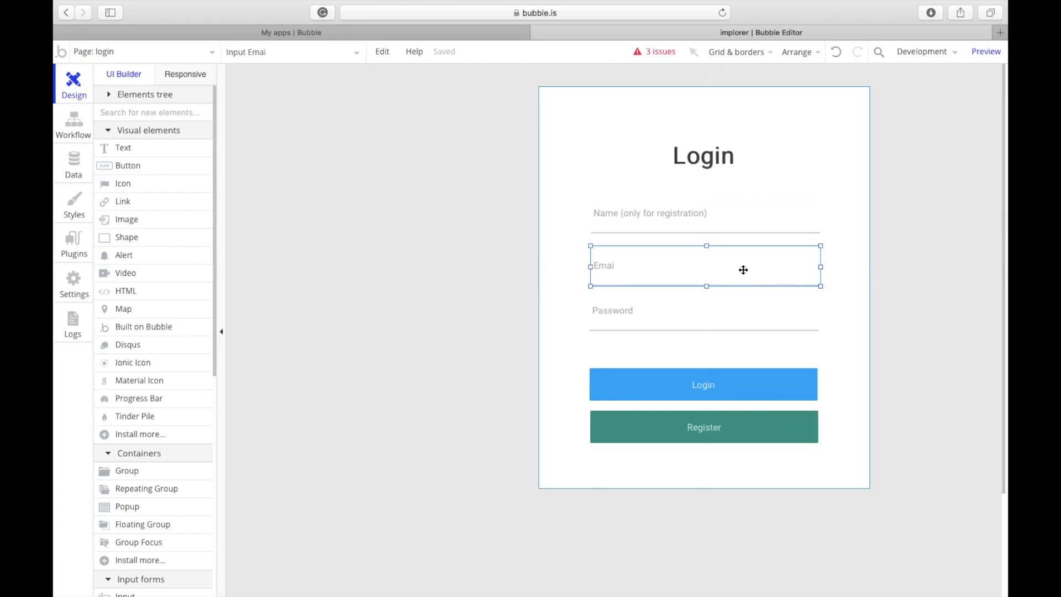
drag(744, 267, 742, 270)
click(495, 252)
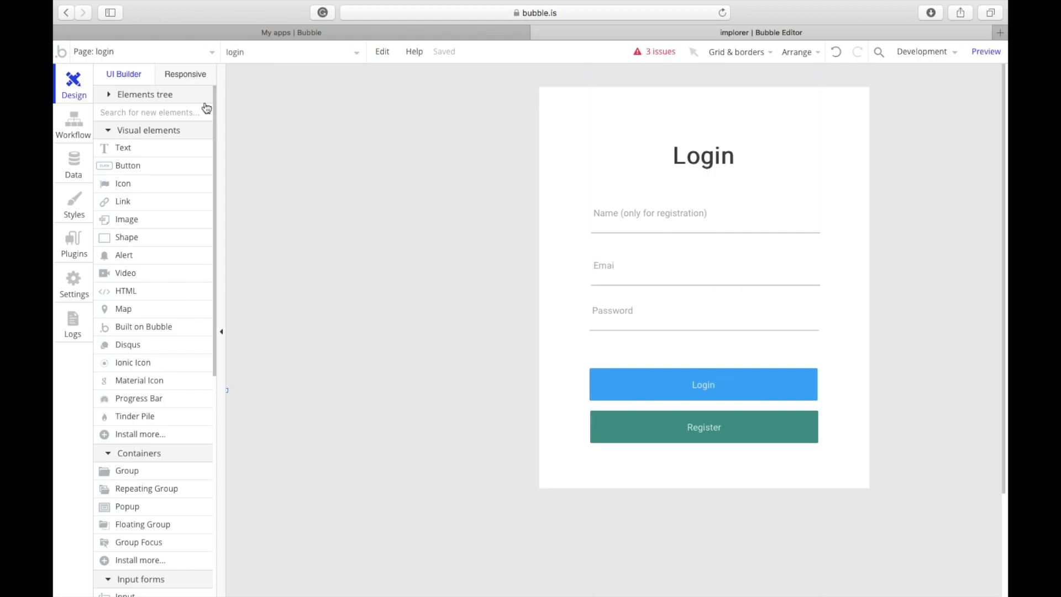
click(141, 51)
Step: On the index page, replace the cards' 99 count with Parent group's Post's Favorites:count and widen the text
click(141, 96)
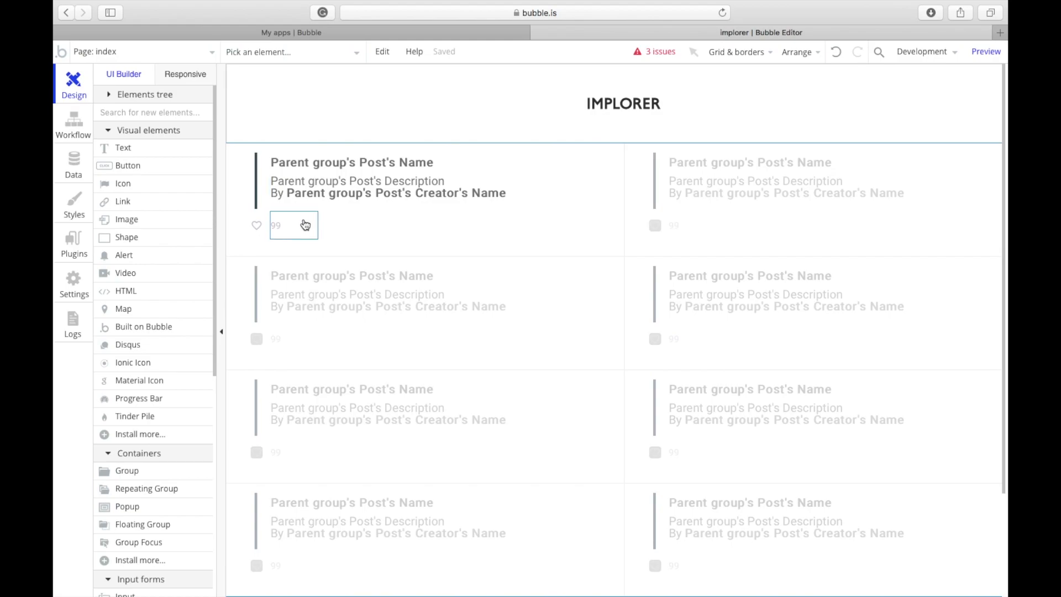
click(357, 199)
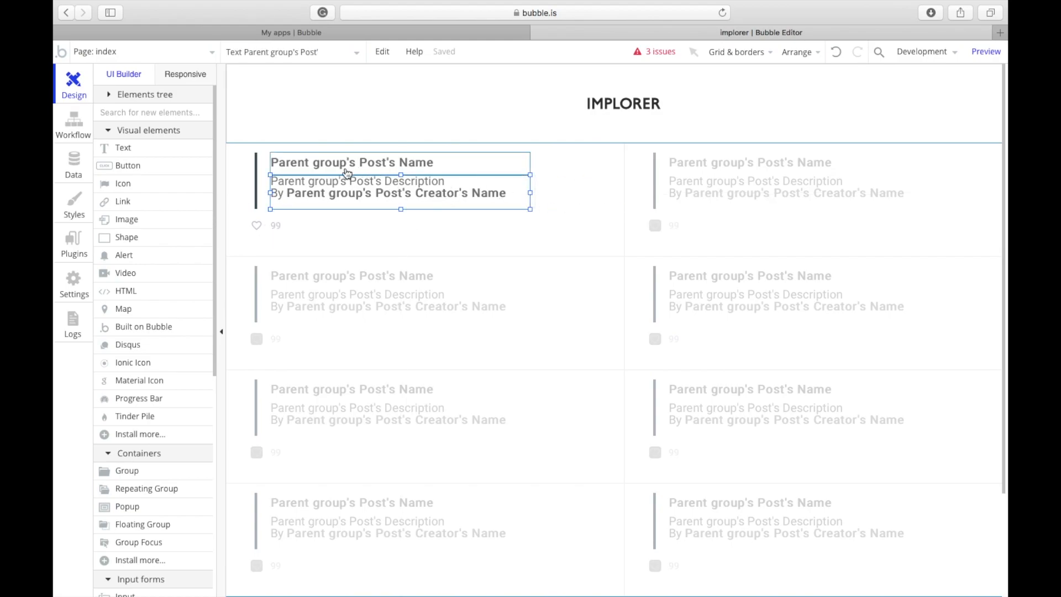
click(364, 169)
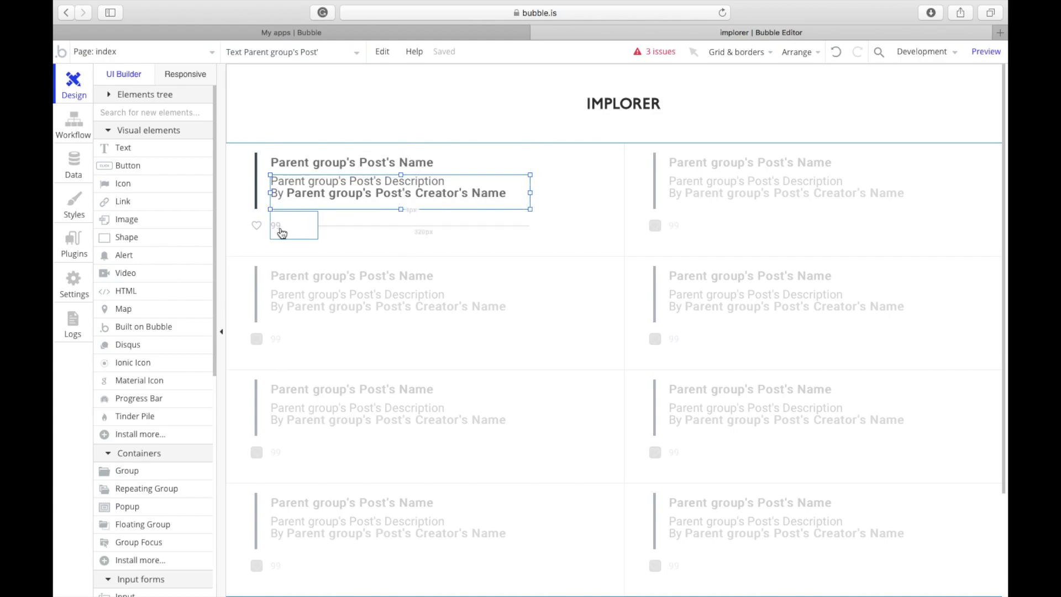
click(297, 236)
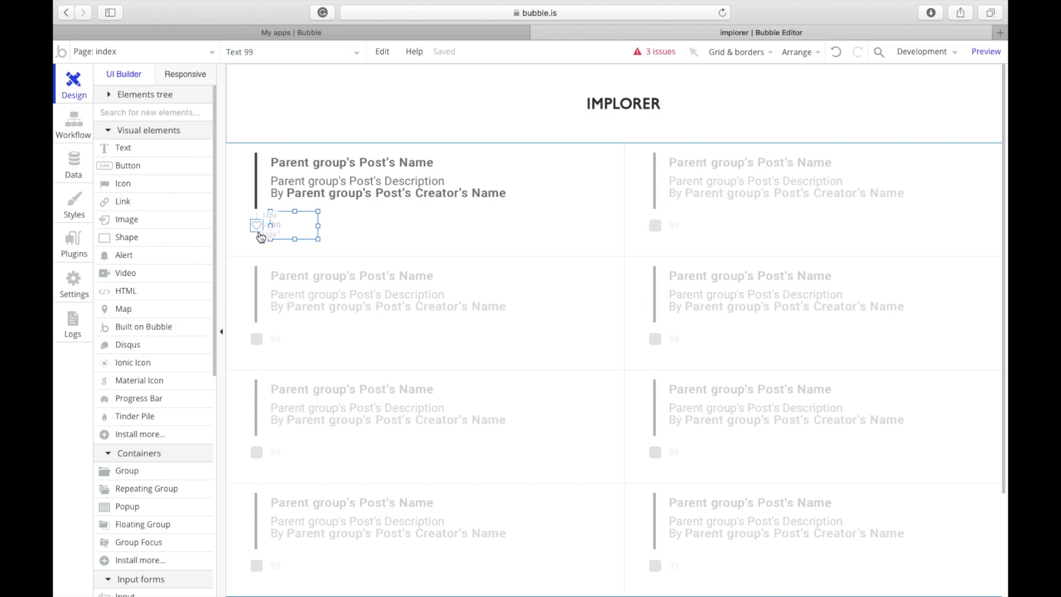
double_click(279, 228)
triple_click(772, 184)
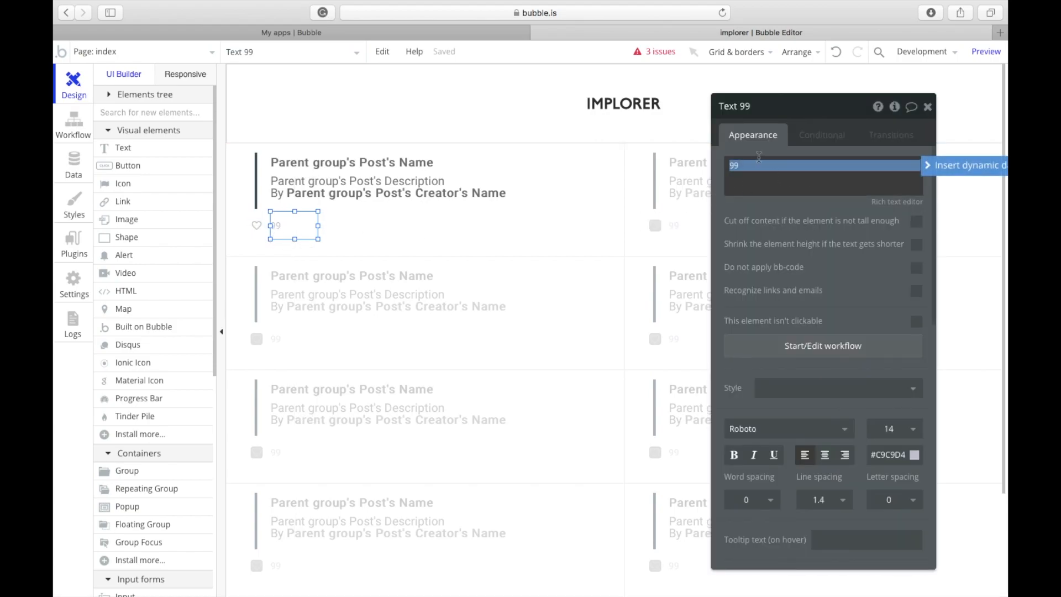
click(961, 166)
click(814, 203)
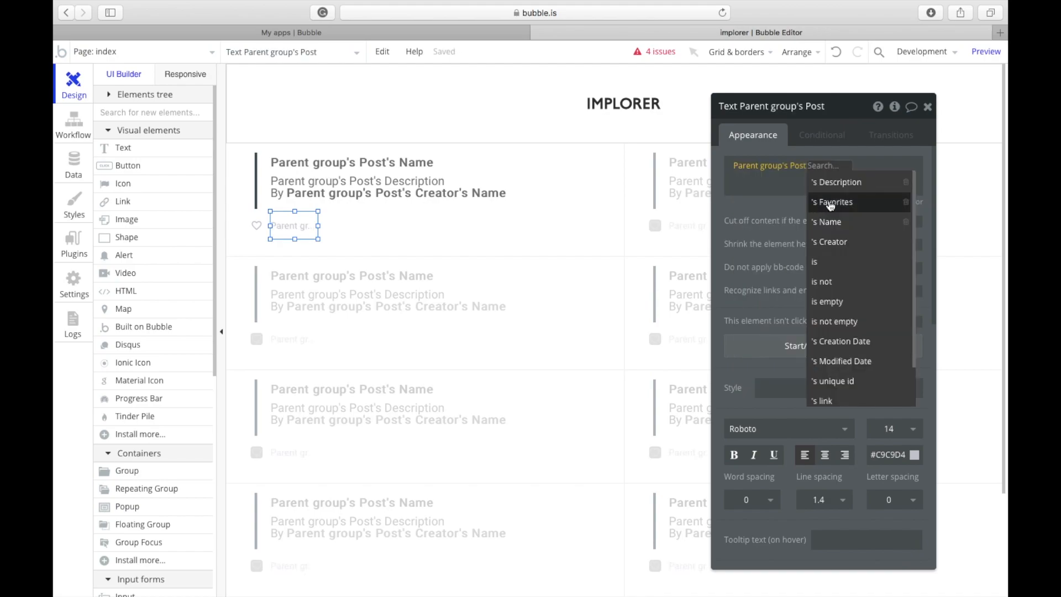
click(831, 202)
click(846, 182)
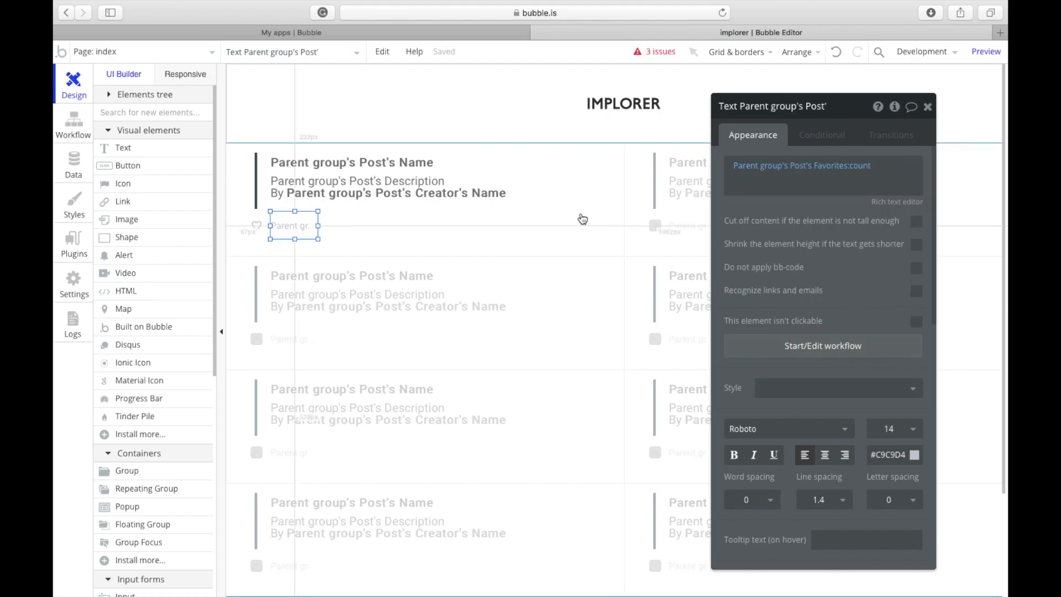
drag(321, 226, 363, 225)
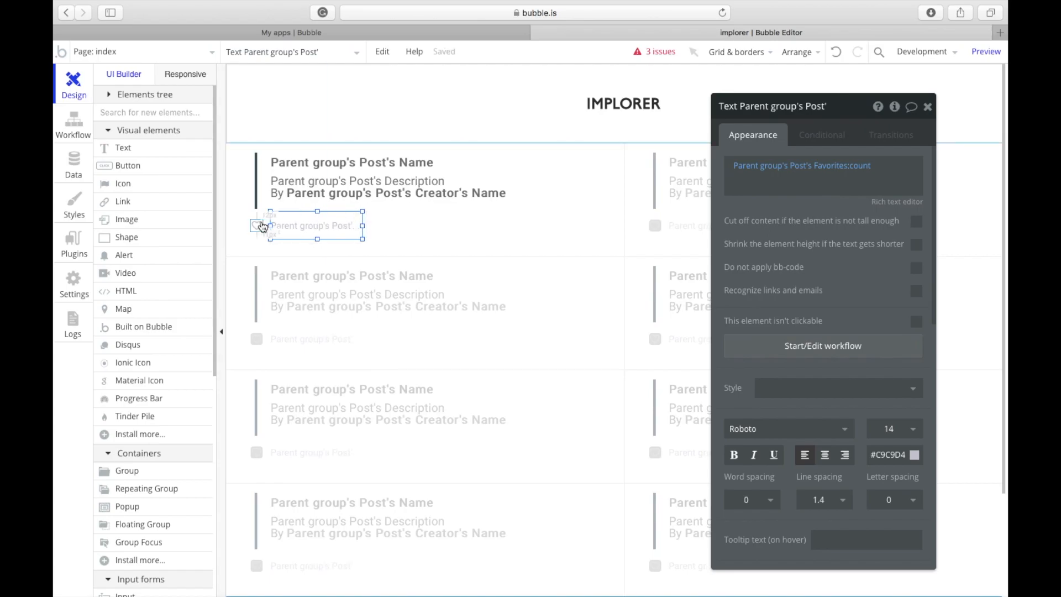
click(261, 224)
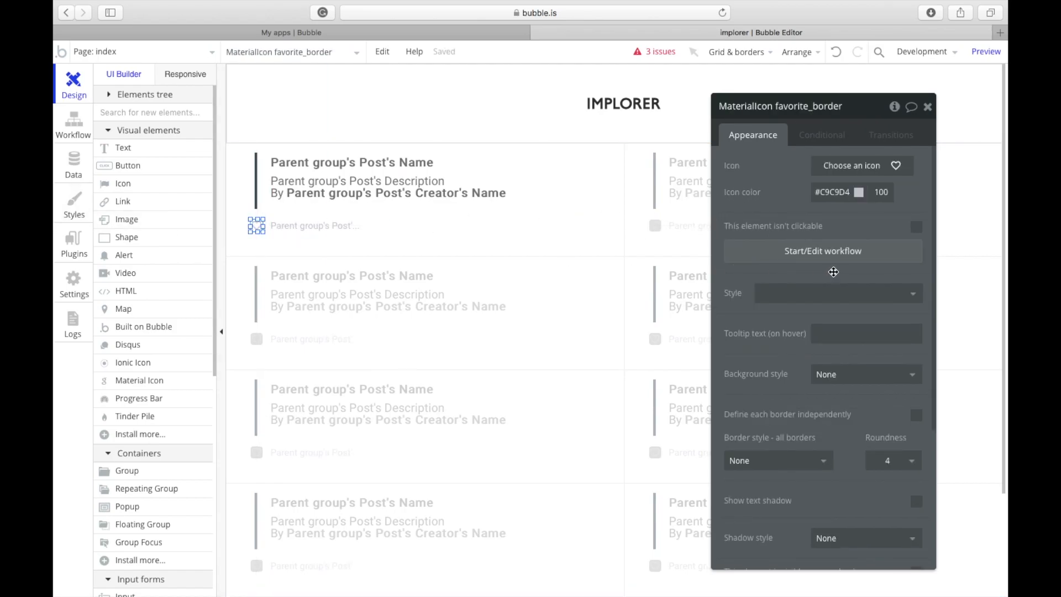
Step: Start the heart icon's click workflow with a Make changes to Parent group's Post action
click(831, 252)
click(308, 219)
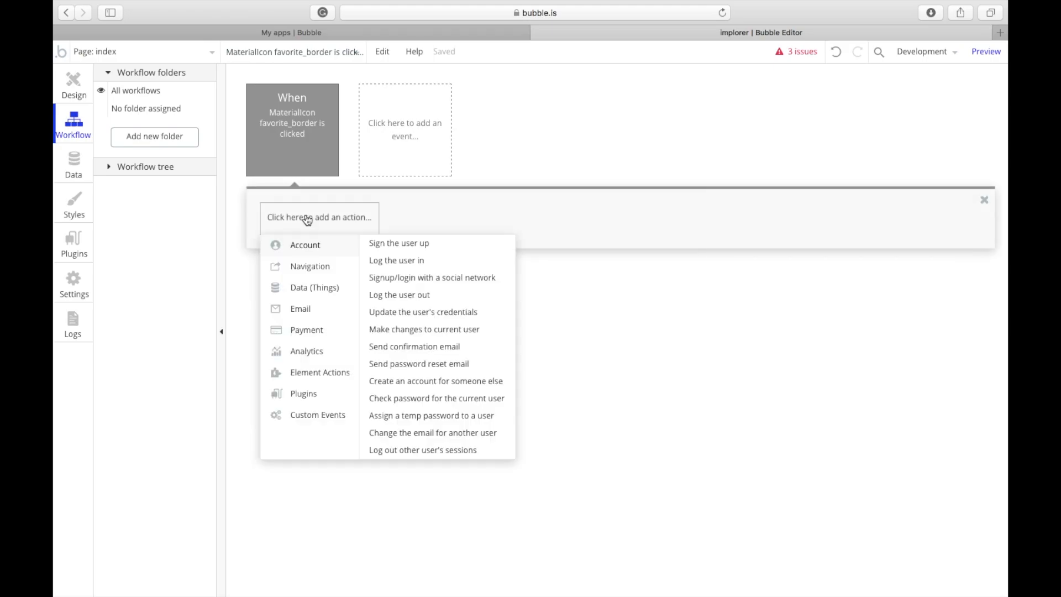
mouse_move(312, 292)
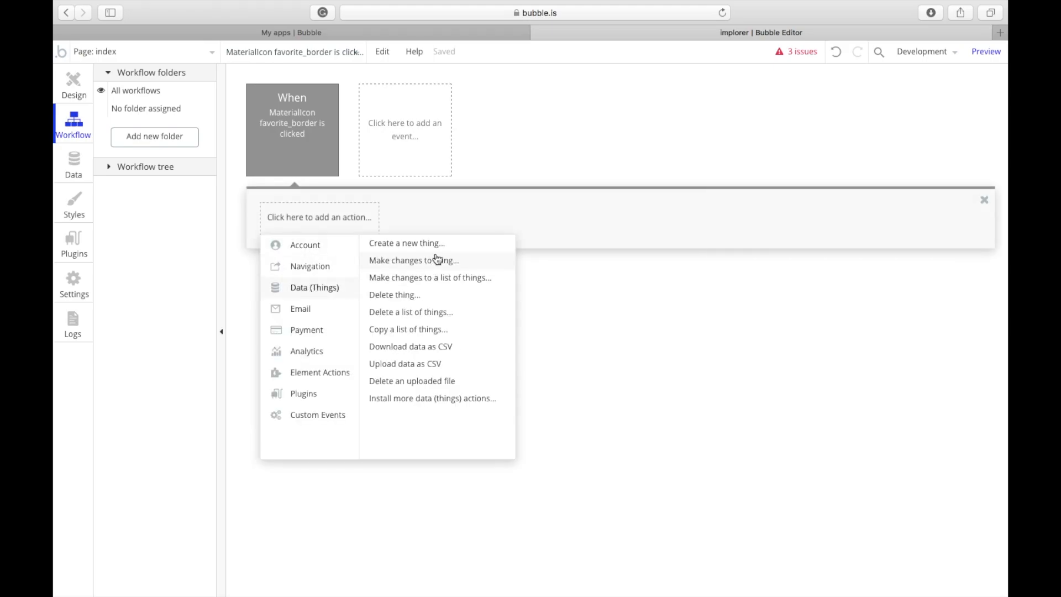
click(437, 259)
click(829, 139)
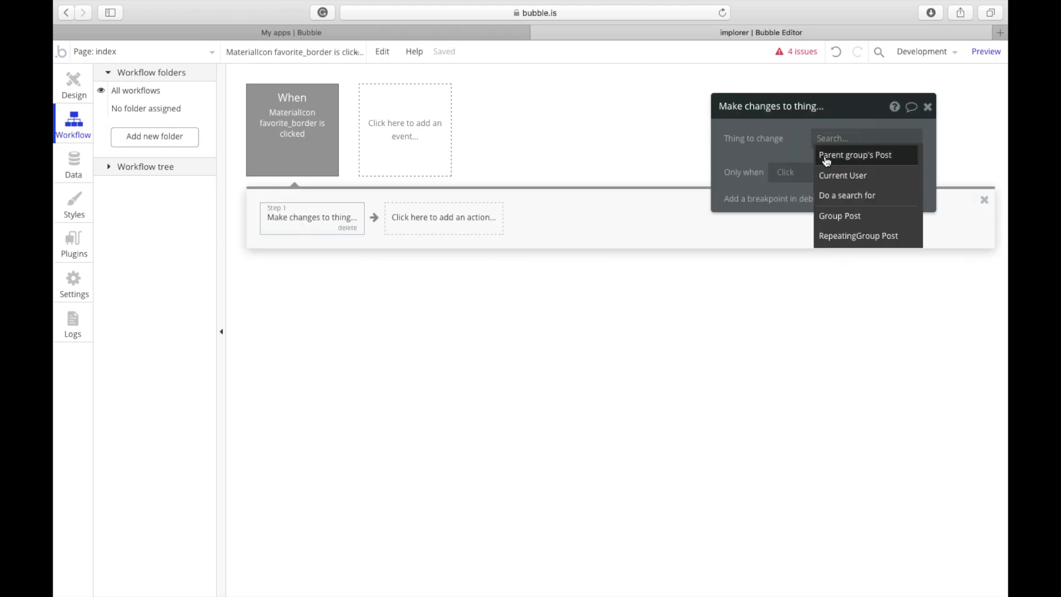
click(827, 156)
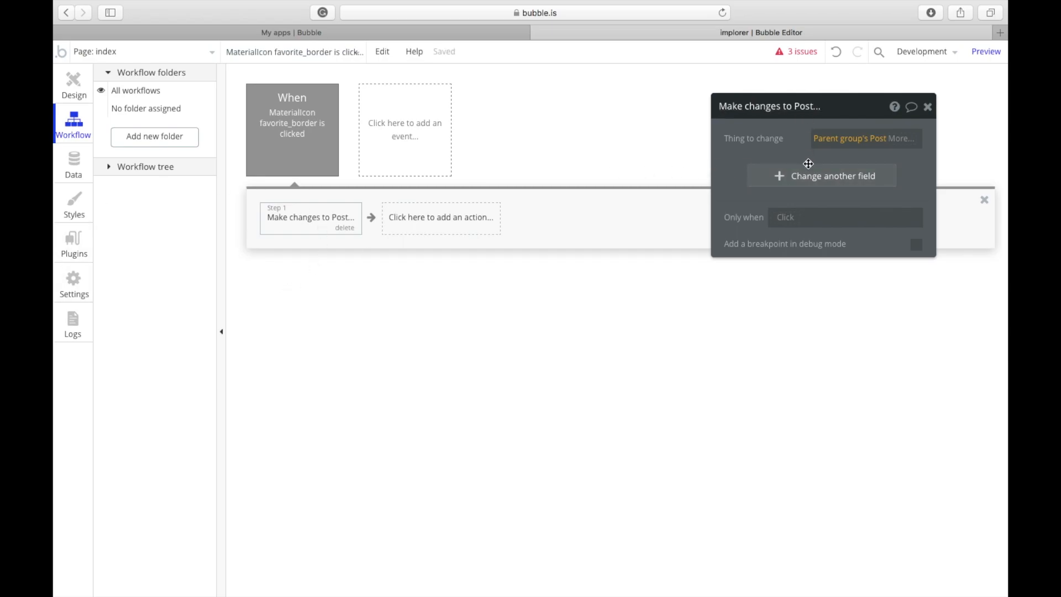
Step: Change the Post's Favorites field to add Current User, then return to Design
click(813, 175)
click(747, 172)
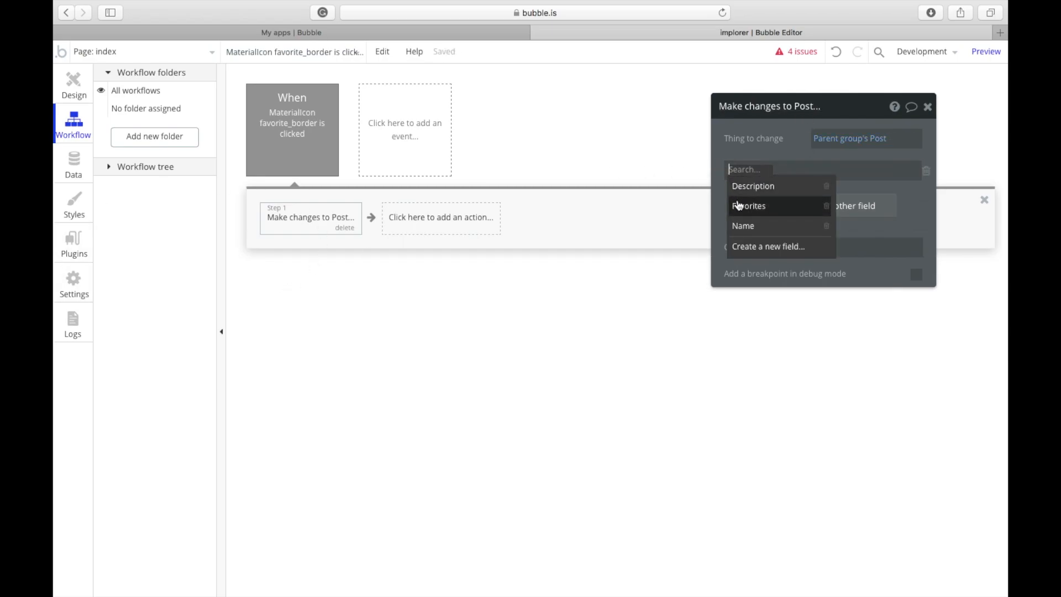
click(739, 207)
click(774, 171)
click(777, 189)
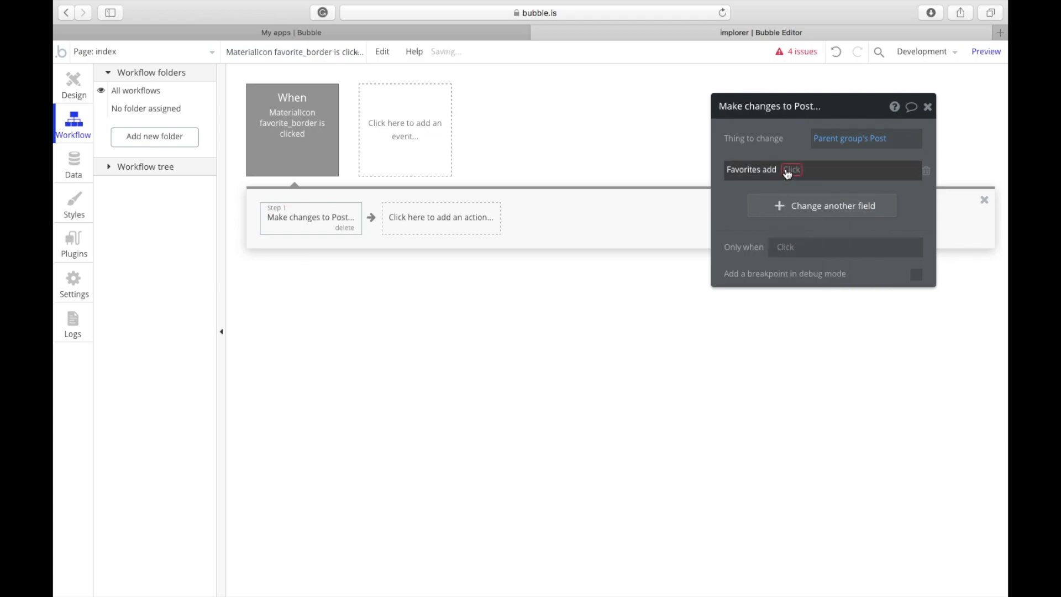
click(798, 204)
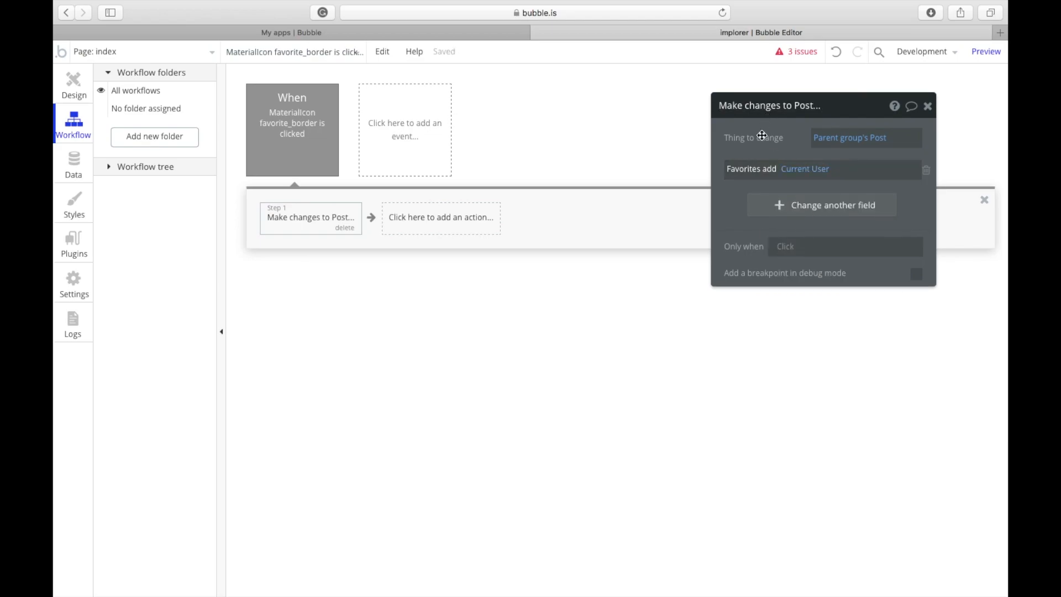
click(94, 81)
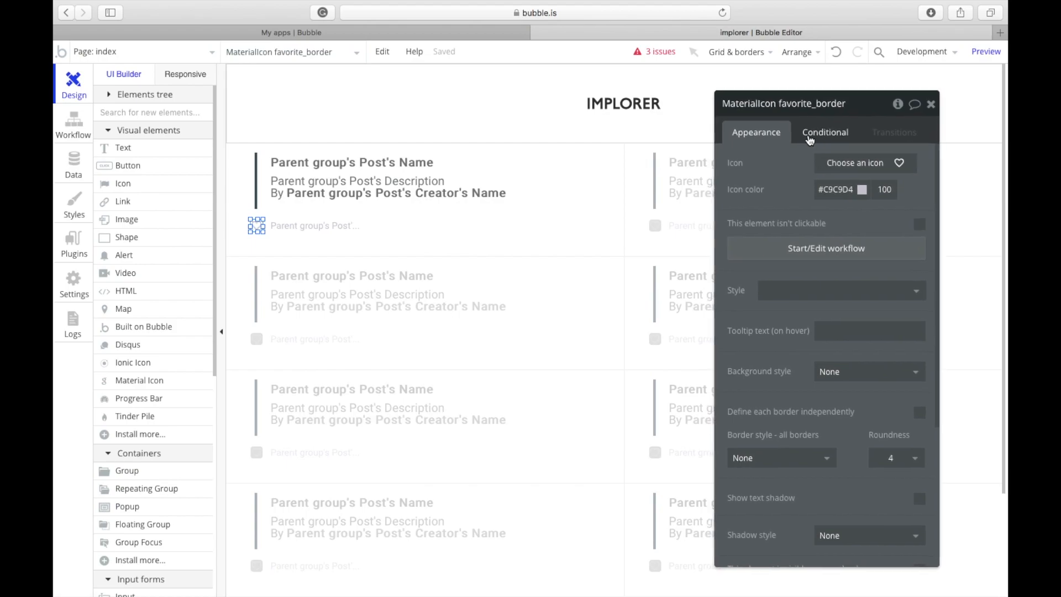
Step: Add an icon condition: when Parent group's Post's Favorites contains Current User
click(816, 136)
click(809, 164)
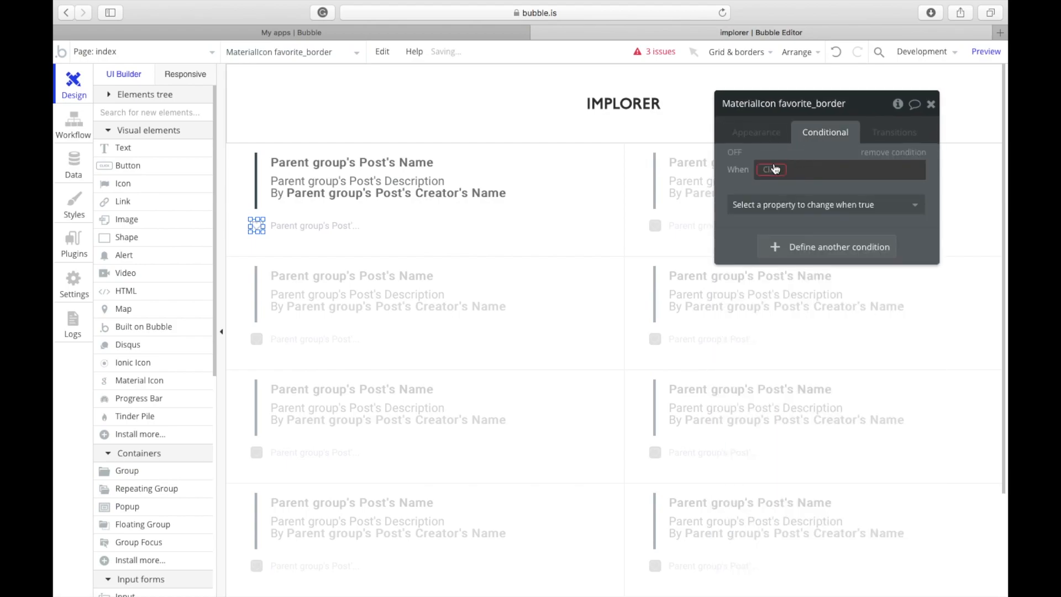
click(775, 172)
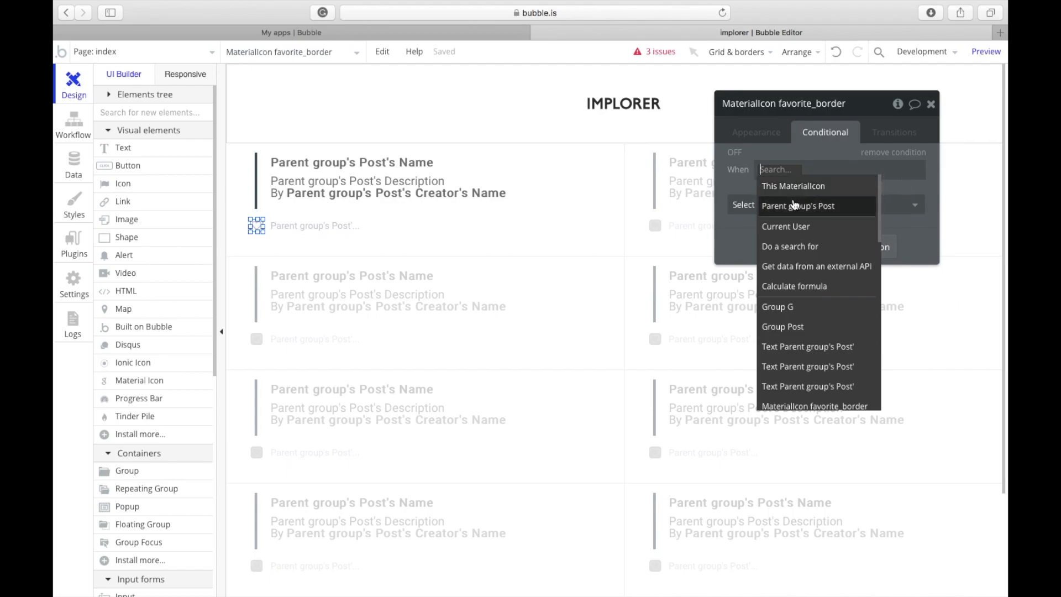
click(864, 207)
click(854, 206)
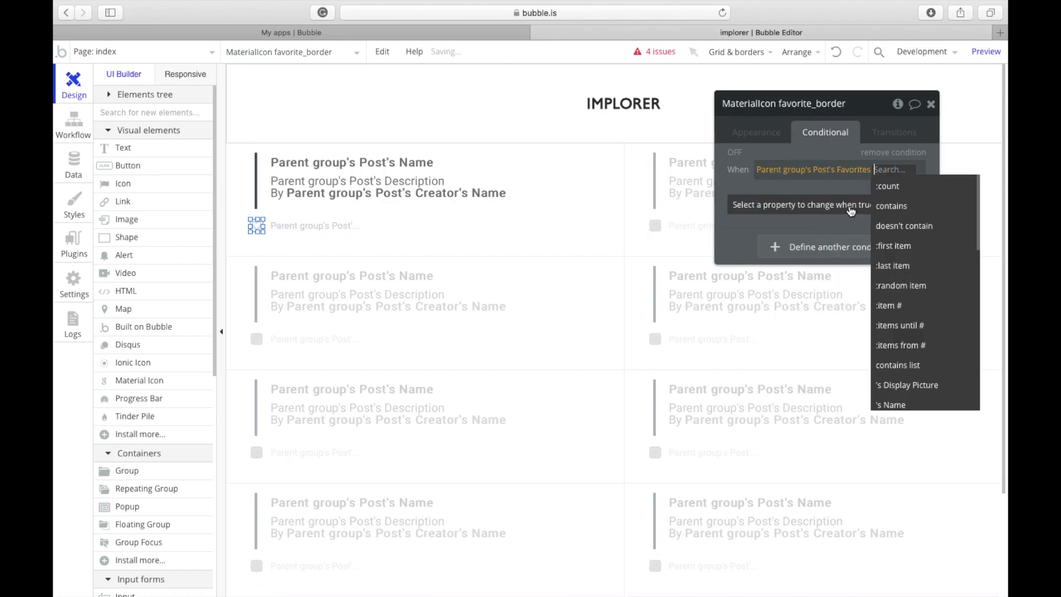
click(878, 210)
click(803, 239)
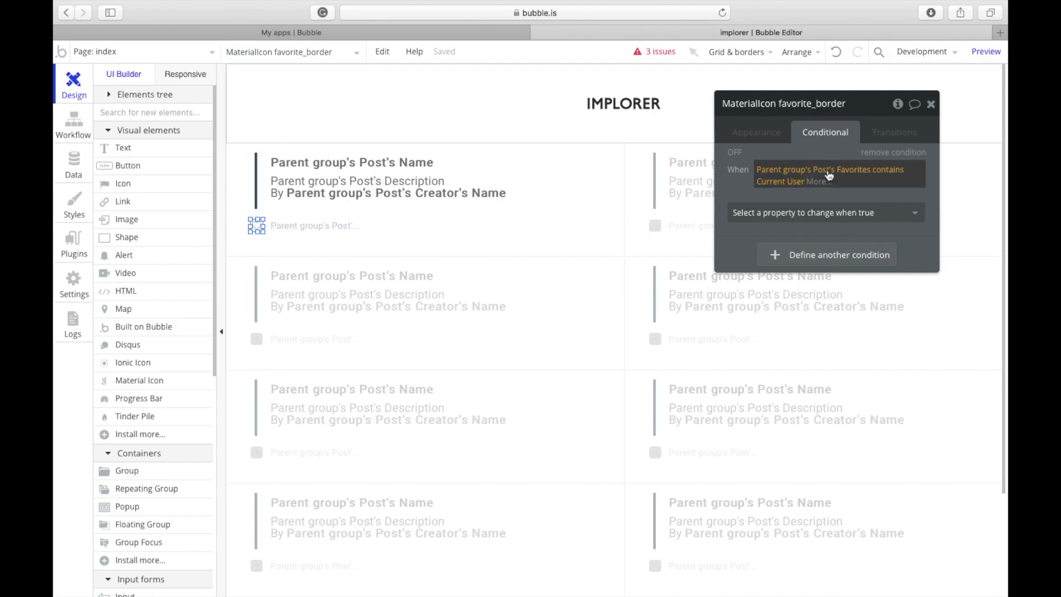
Step: Make the icon not clickable under that condition, then review its workflow and return to Design
click(825, 212)
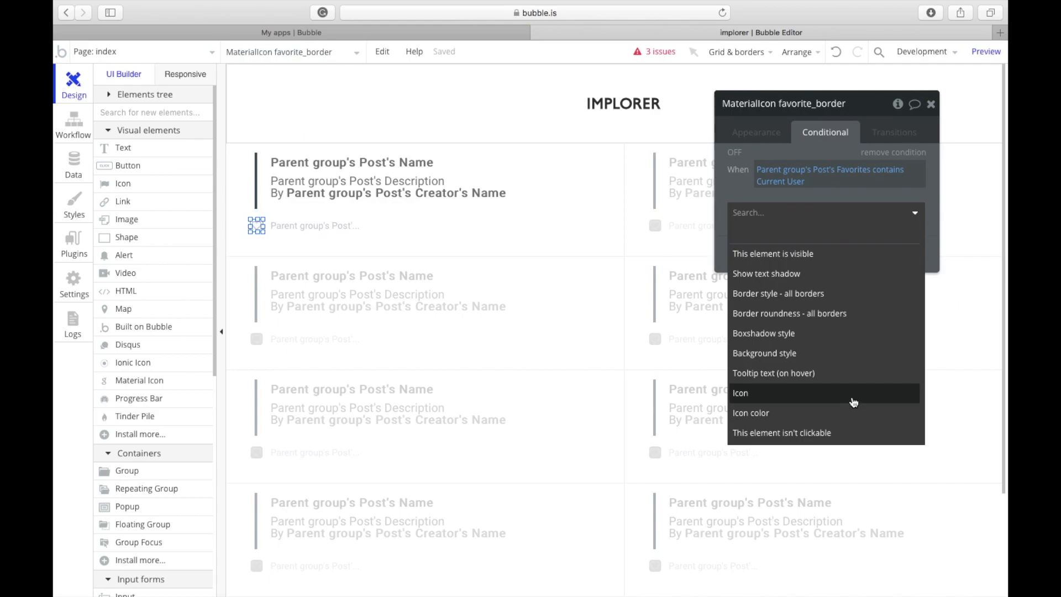
click(840, 434)
click(907, 209)
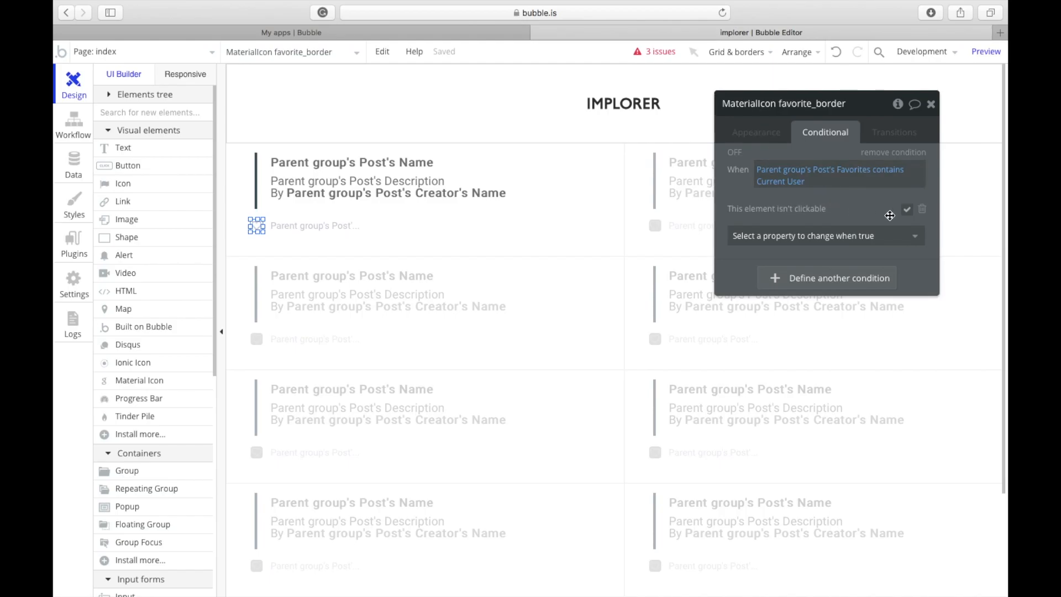
click(784, 135)
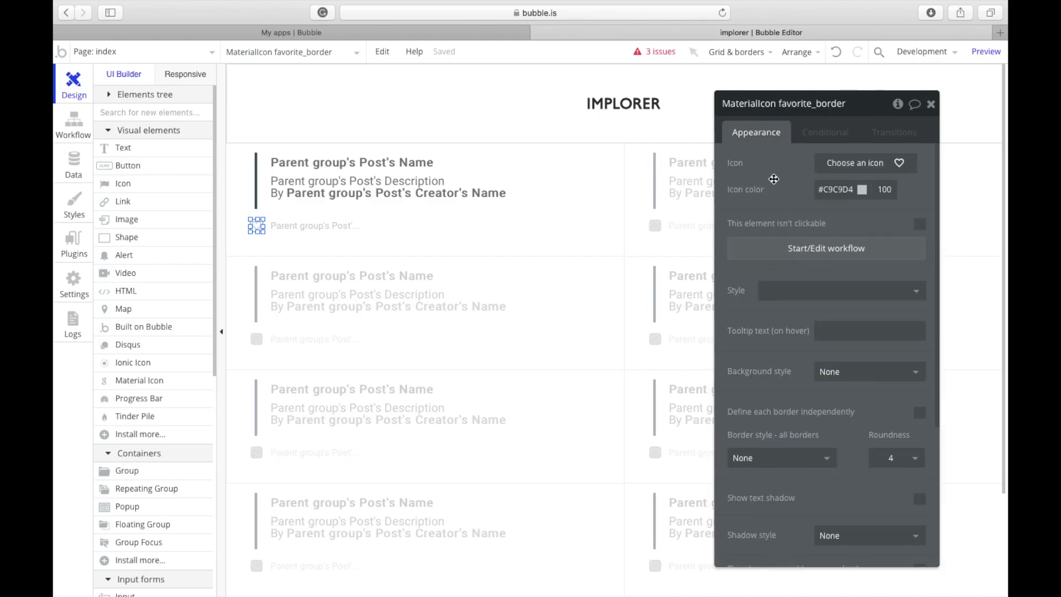
click(788, 248)
click(74, 88)
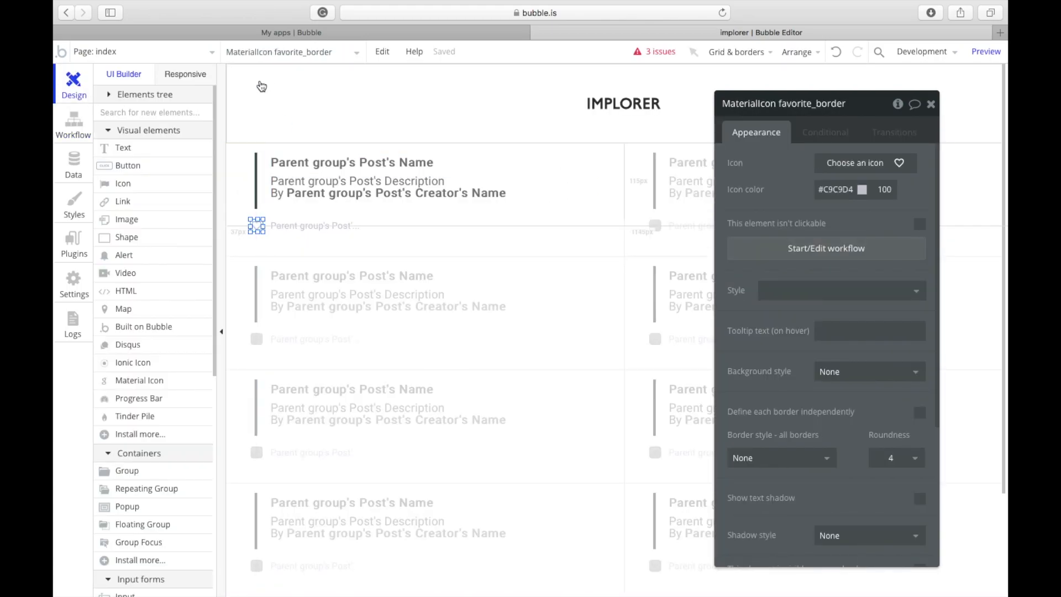
Step: Select the heart icon and review its click workflow's Only when setting without changes
click(178, 53)
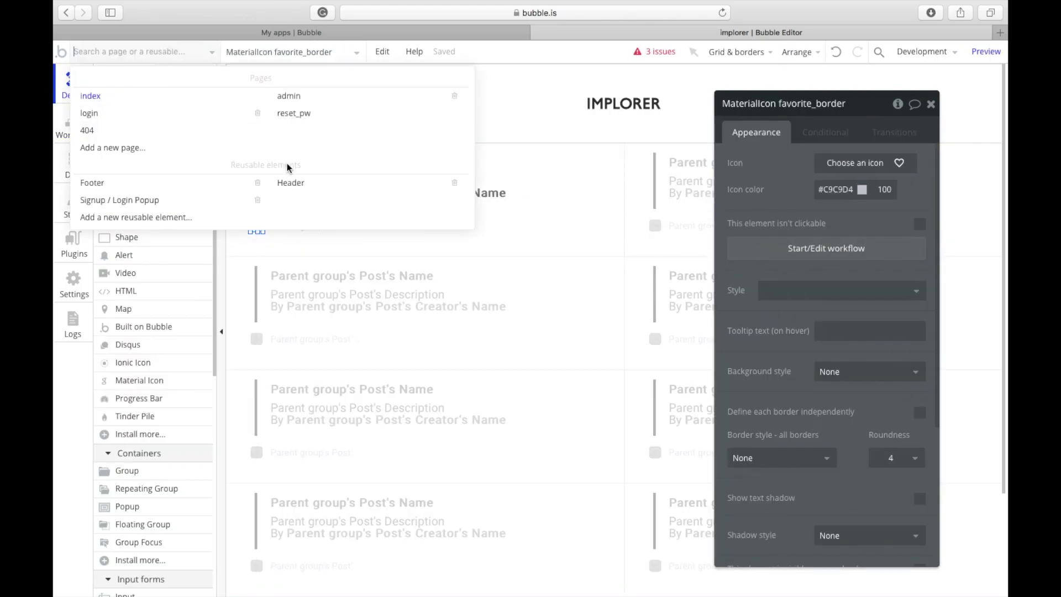
click(310, 244)
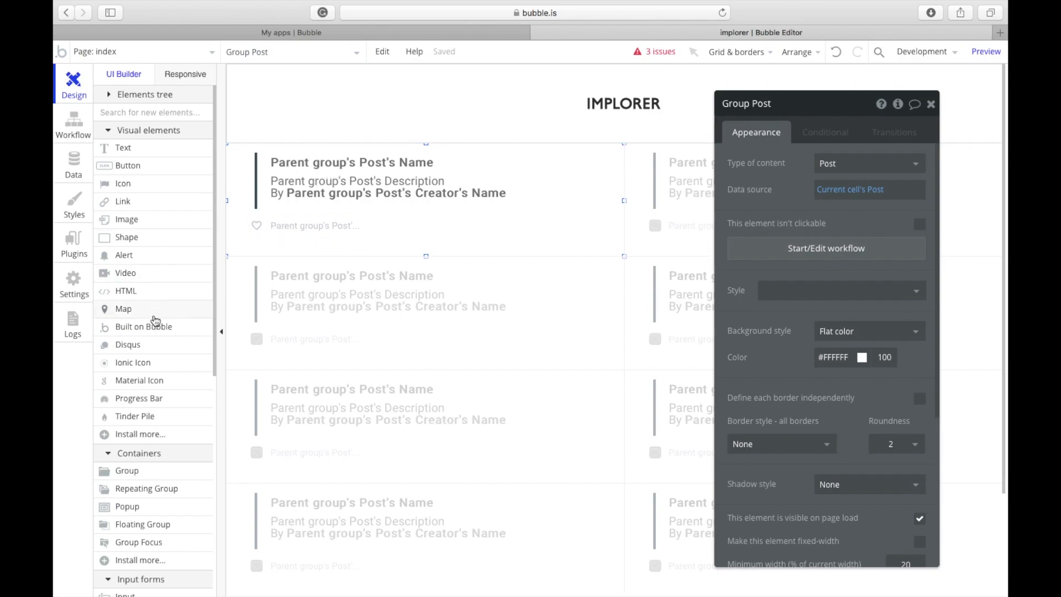
drag(147, 472, 276, 211)
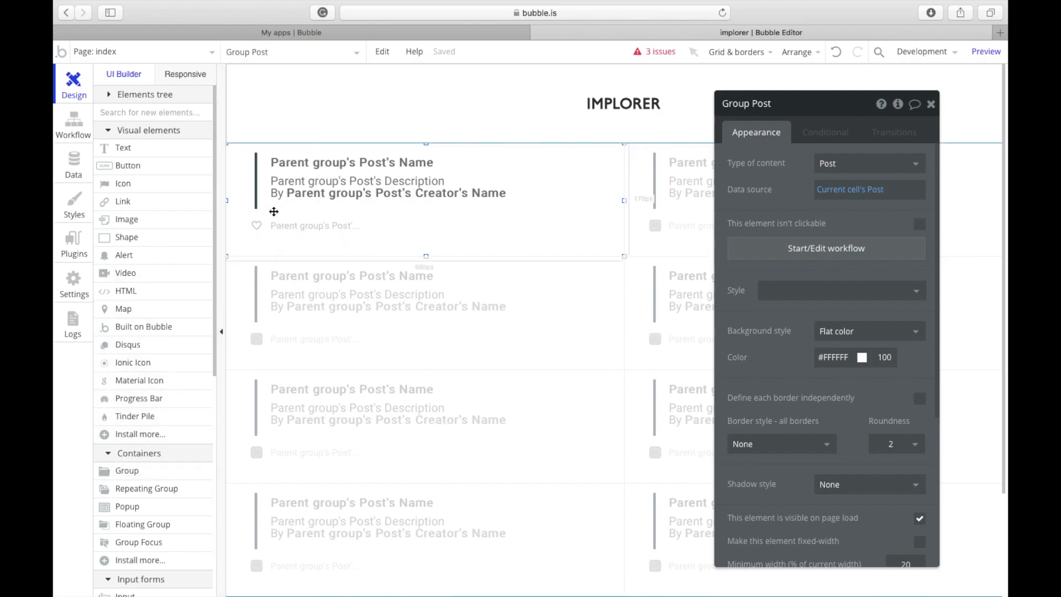
click(256, 225)
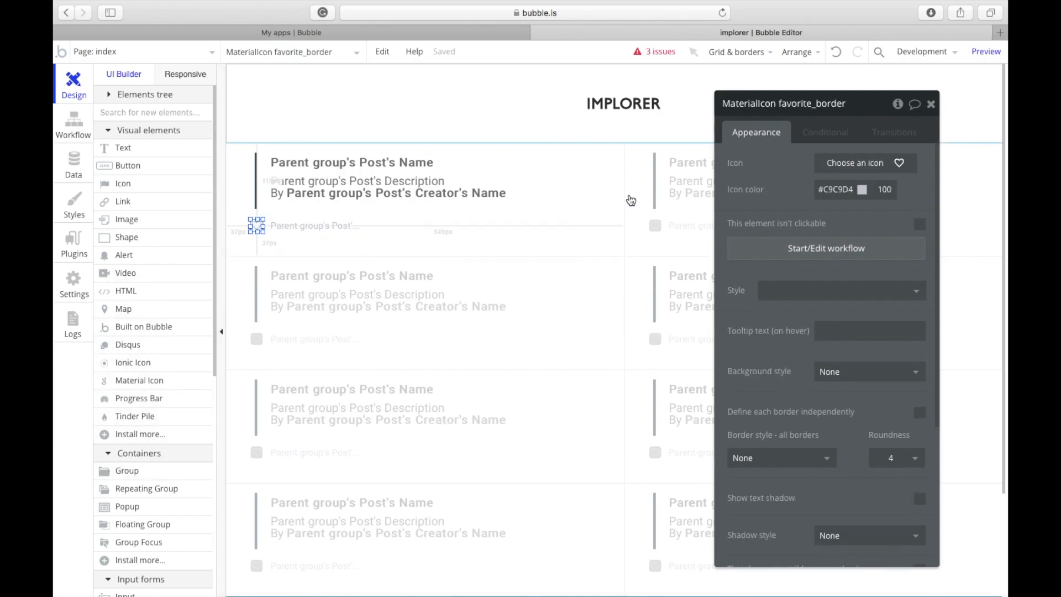
click(793, 243)
click(789, 245)
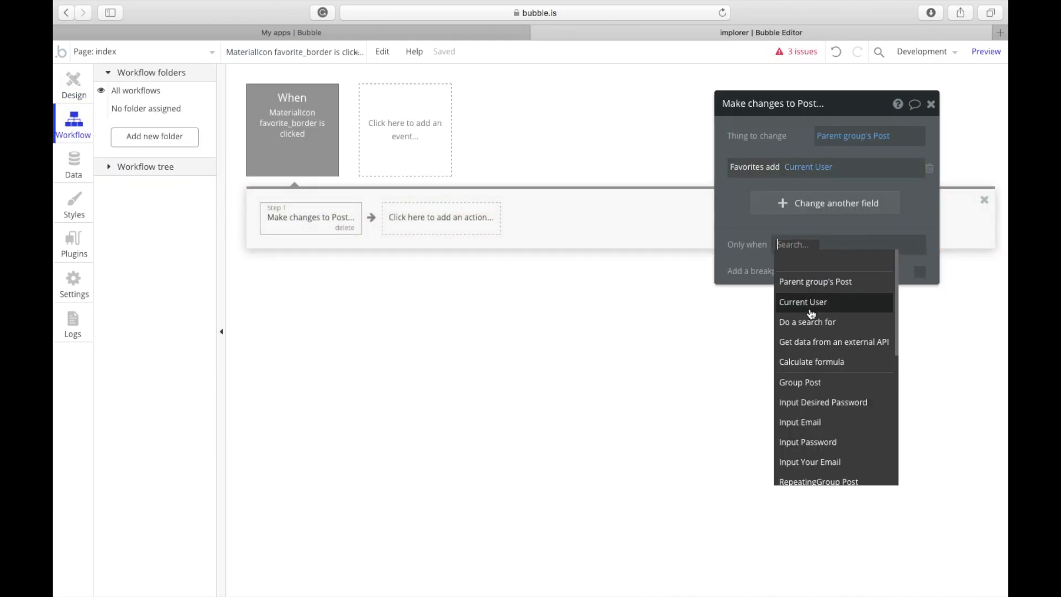
click(735, 240)
click(72, 95)
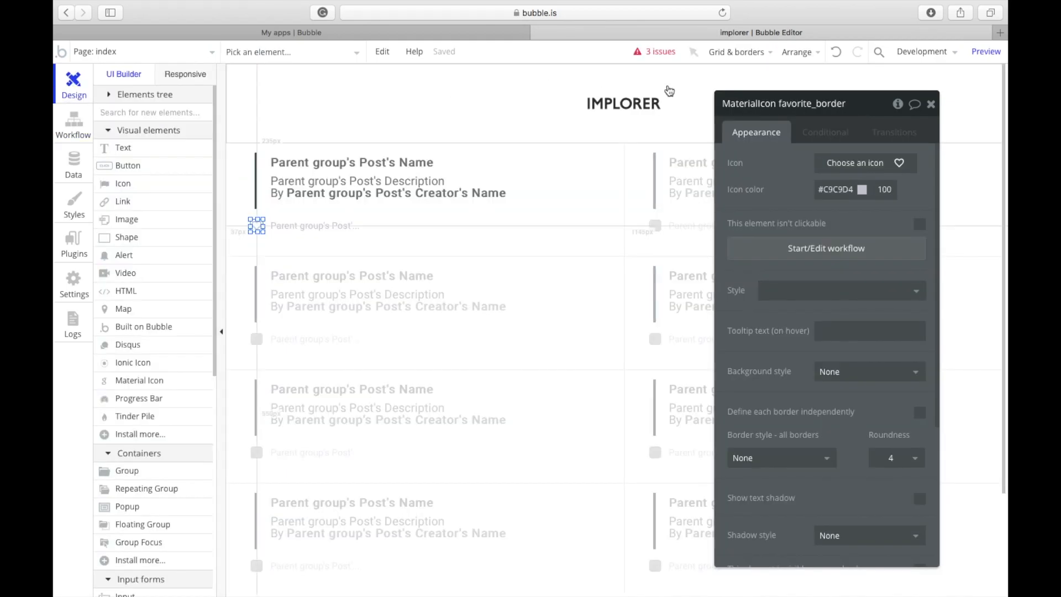
Step: Open the icon's Favorites-contains-Current-User condition expression for editing
click(827, 139)
click(806, 188)
click(824, 182)
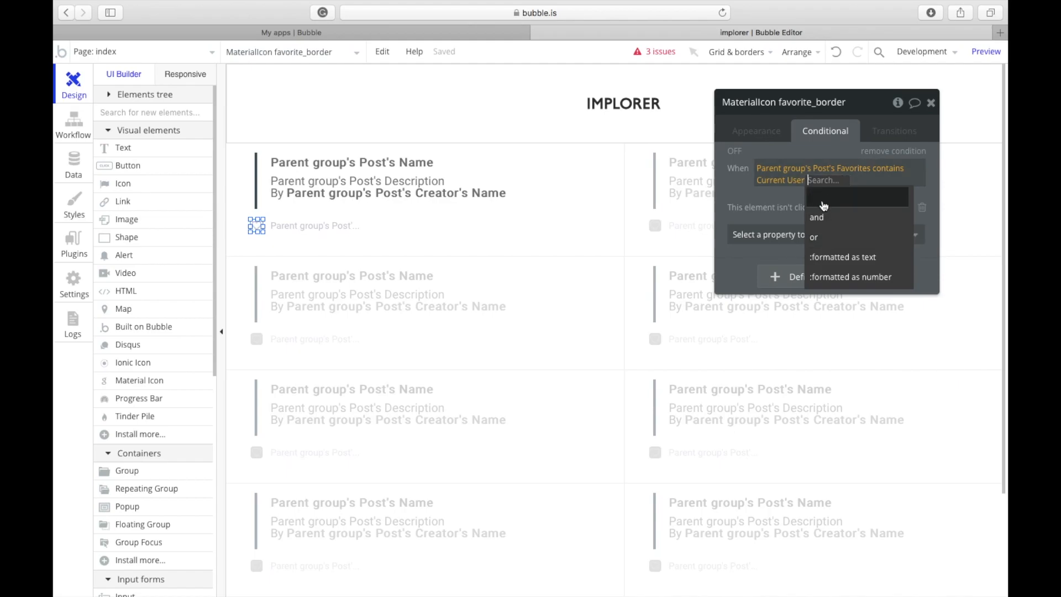
Step: Copy the Favorites condition and paste a duplicate of it
click(785, 210)
right_click(766, 152)
click(827, 118)
right_click(833, 106)
click(851, 139)
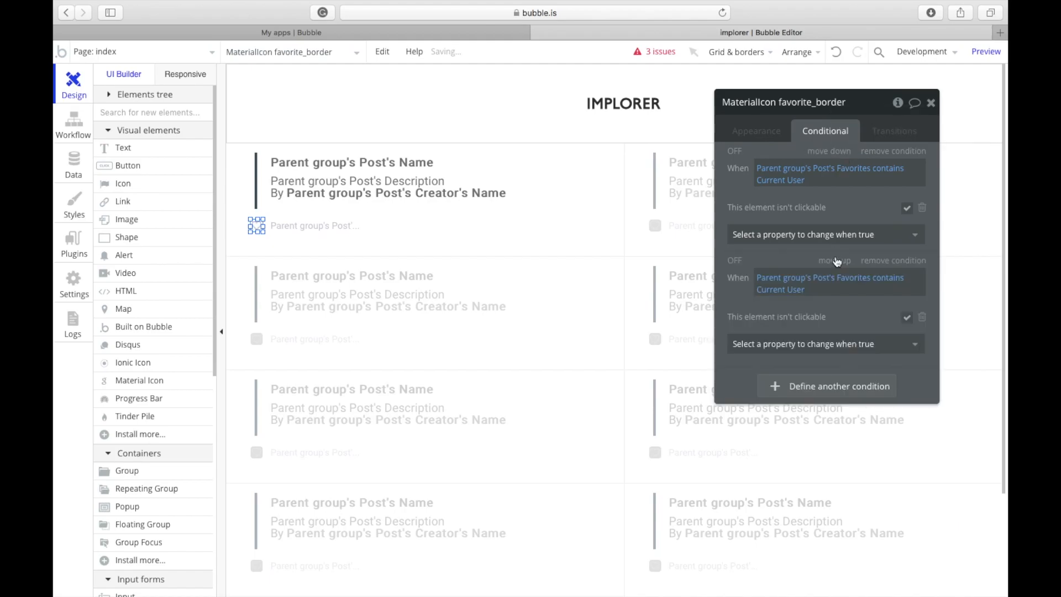
Step: Change the copy to 'Current User isn't logged in' and close the property editor
click(860, 282)
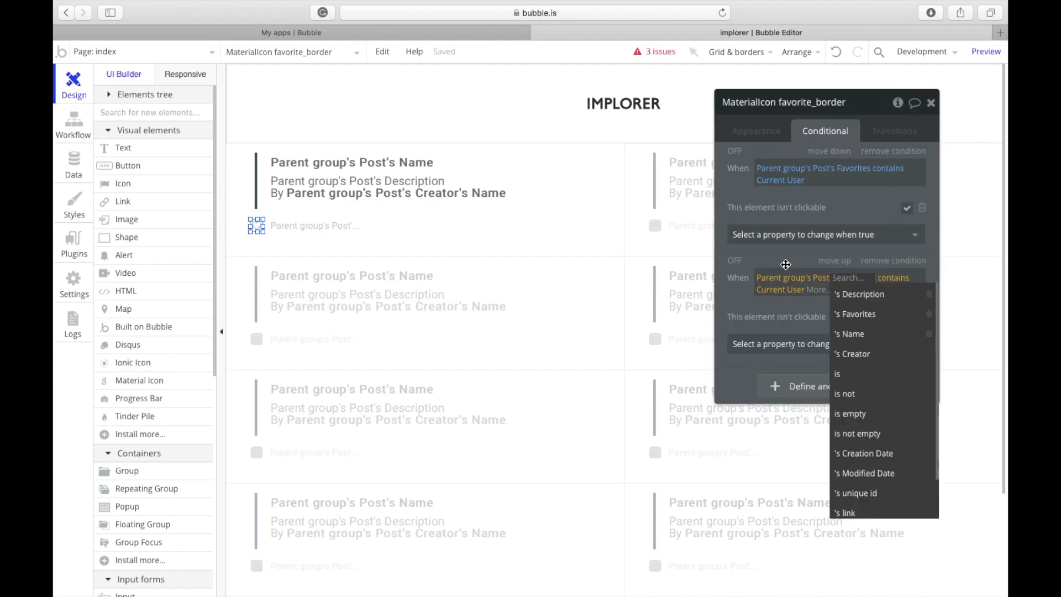
click(786, 264)
click(829, 280)
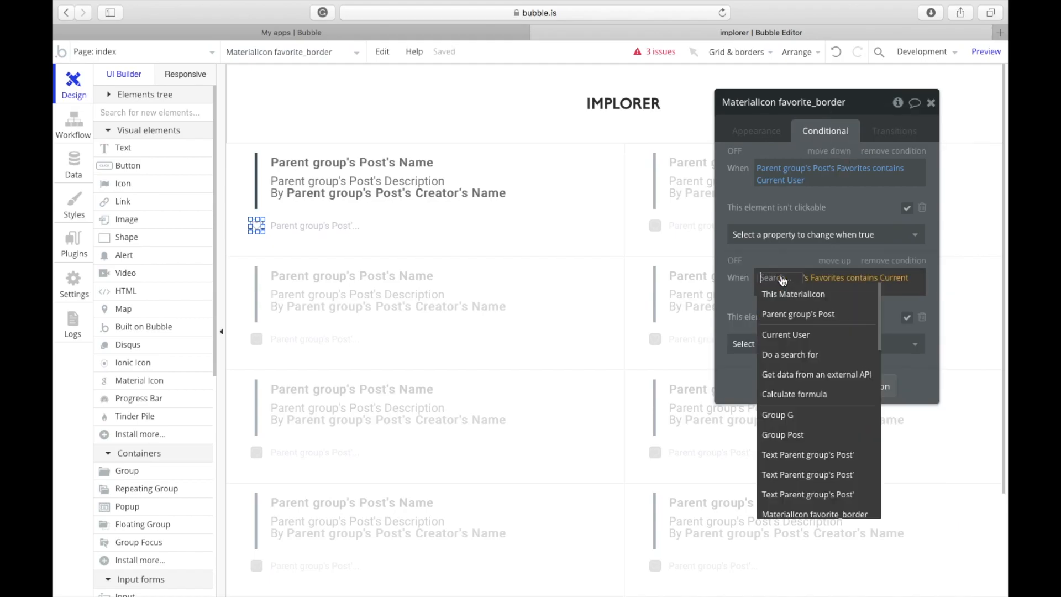
click(804, 337)
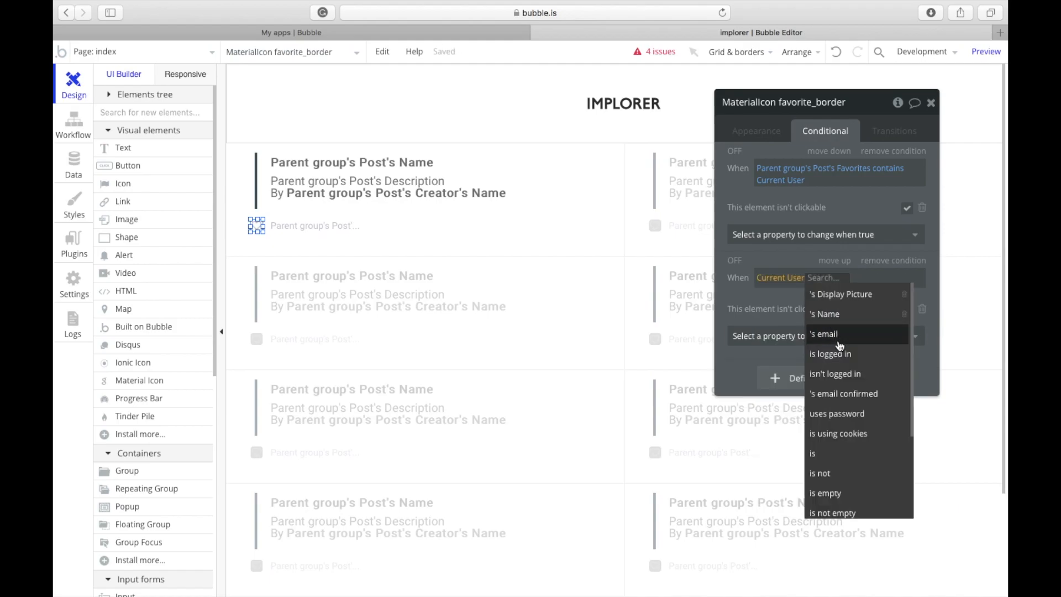
click(845, 375)
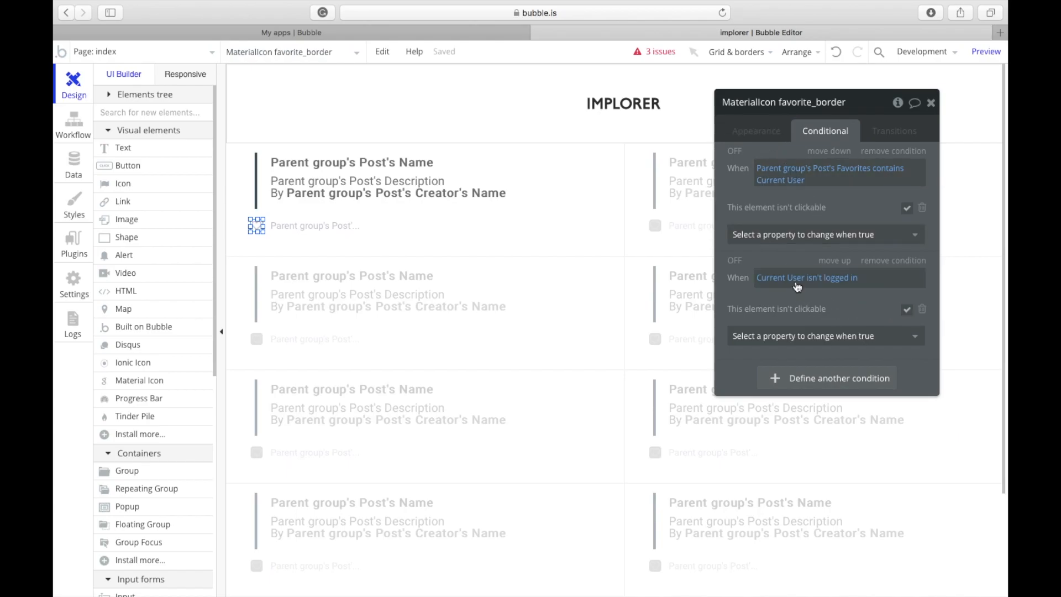
click(756, 130)
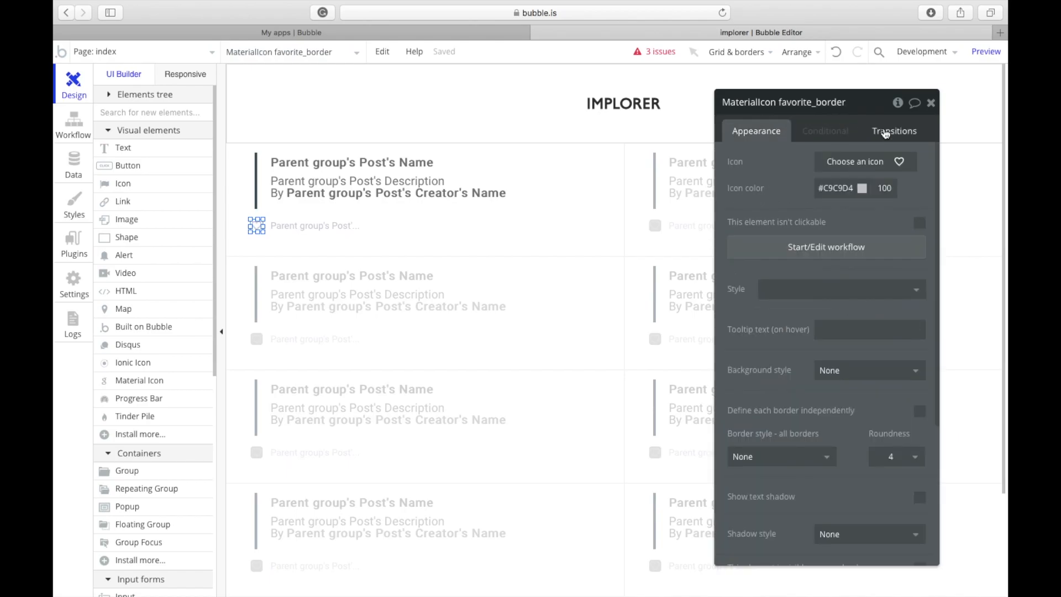
click(931, 102)
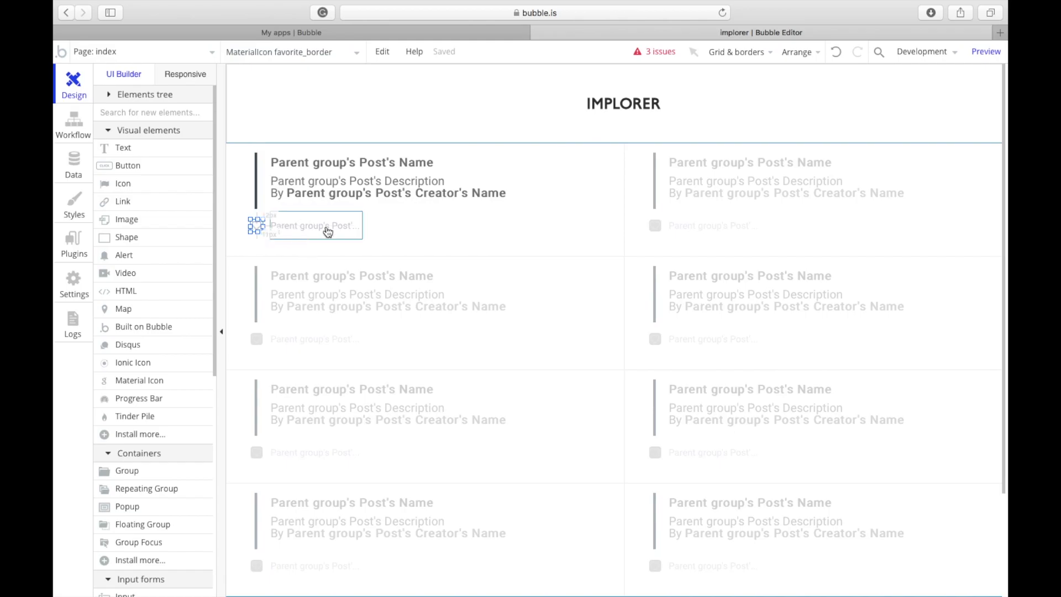
Step: Delete the broken Popup Question and Popup Option elements from the login page and close the issues list
click(673, 88)
click(657, 51)
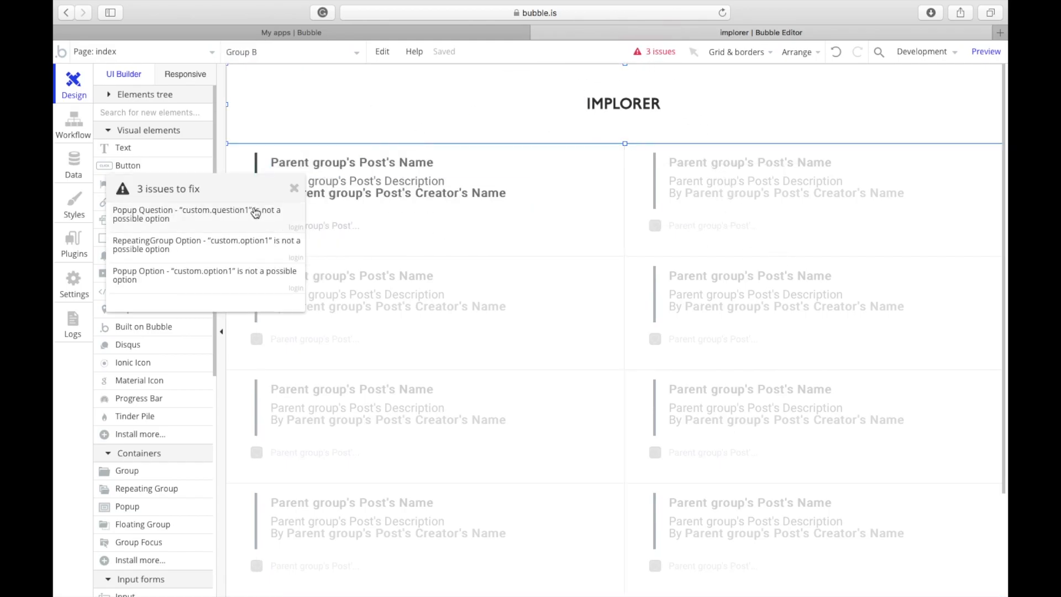
click(256, 213)
drag(765, 172, 433, 159)
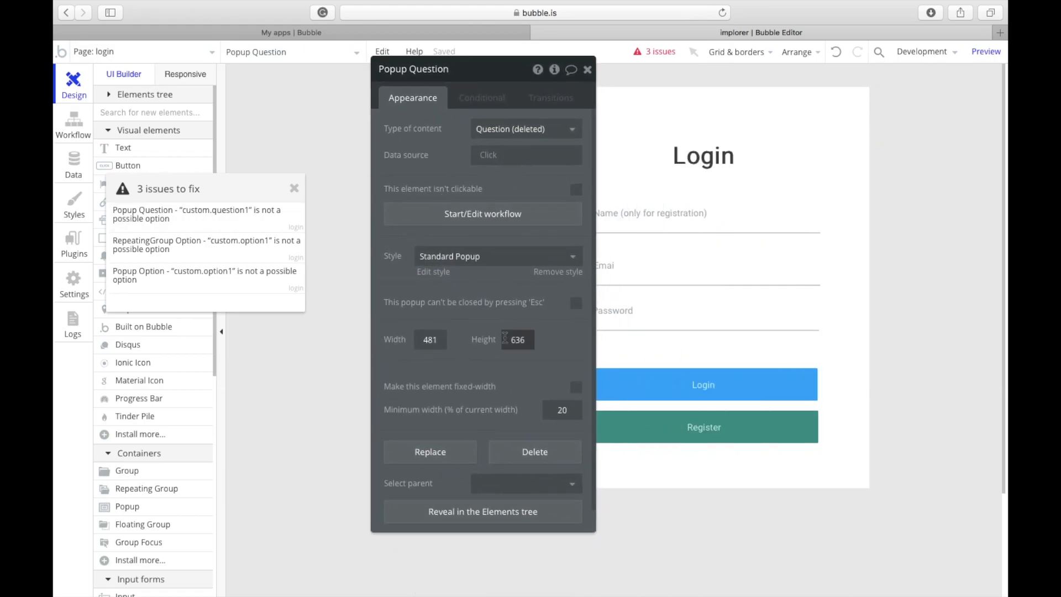
click(534, 450)
click(652, 321)
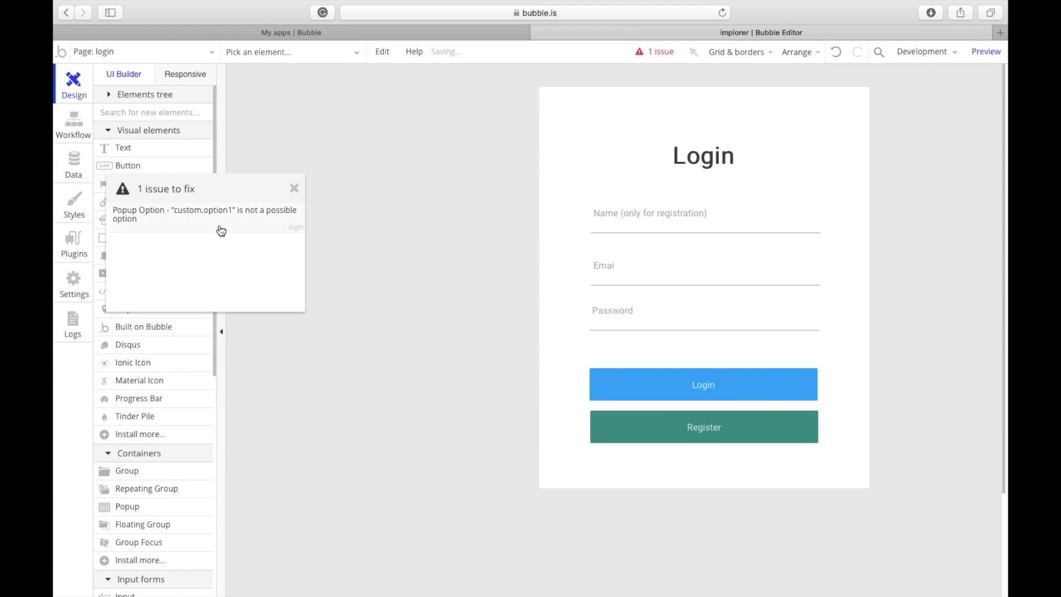
click(221, 230)
click(534, 452)
click(651, 322)
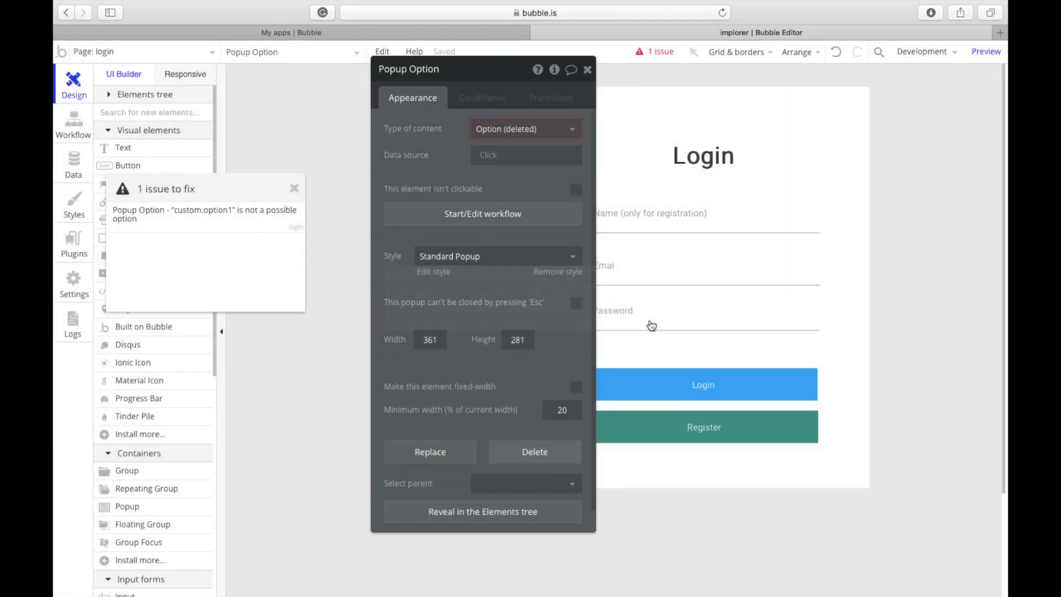
click(293, 189)
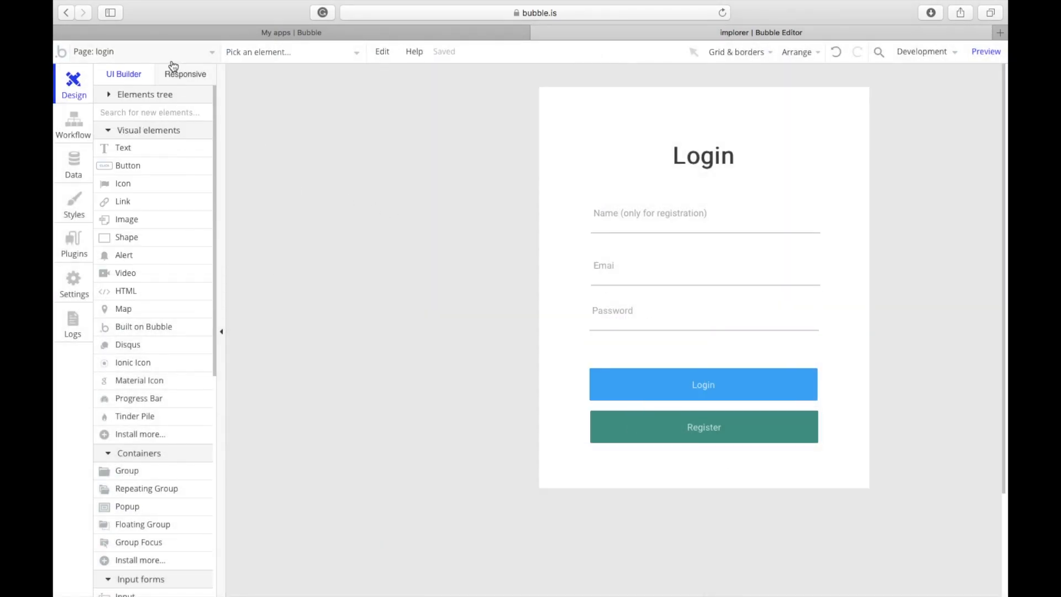
click(169, 55)
Step: On the index page header, draw a button labelled Admin with the Inversed Button style
click(180, 105)
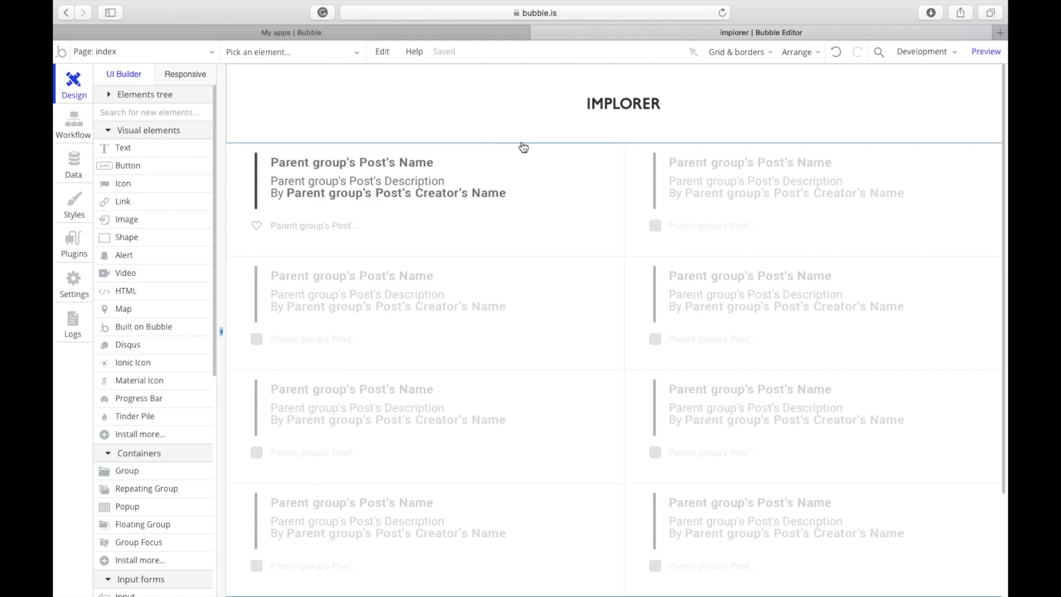
click(130, 166)
drag(260, 91, 371, 115)
text(Admin)
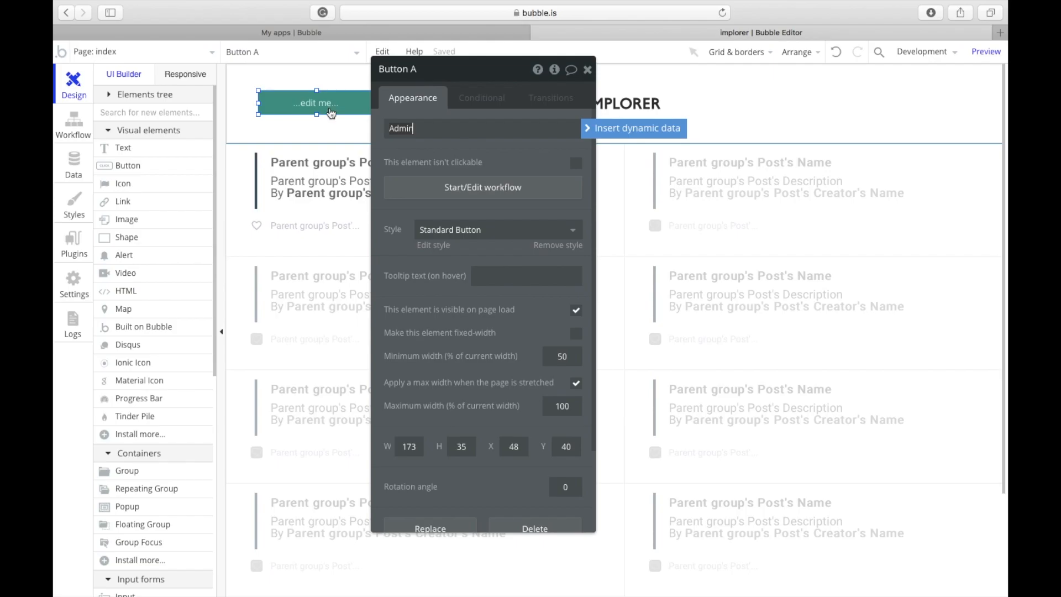
click(467, 231)
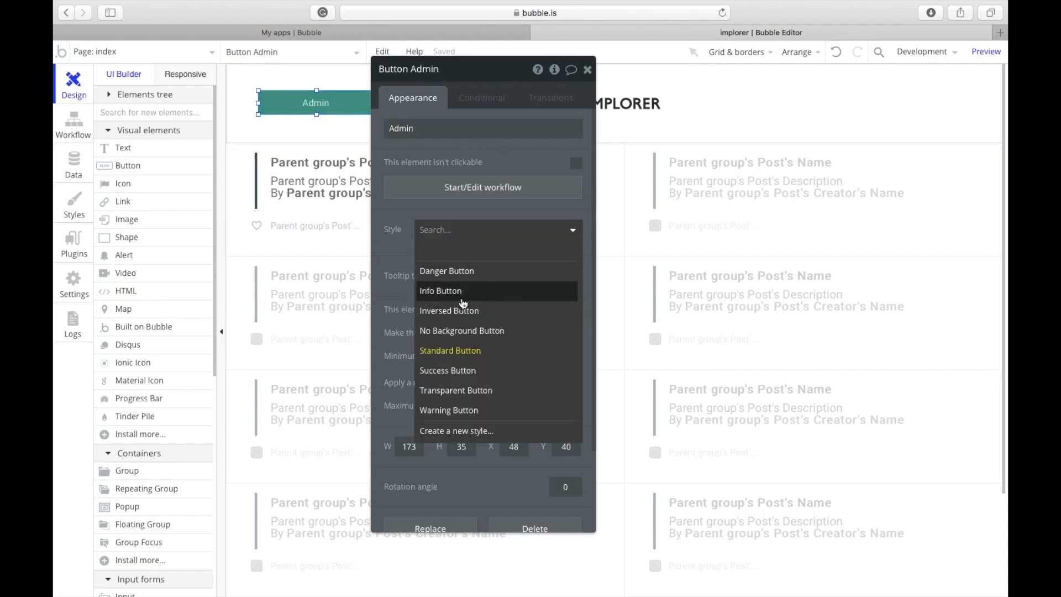
click(466, 292)
click(476, 232)
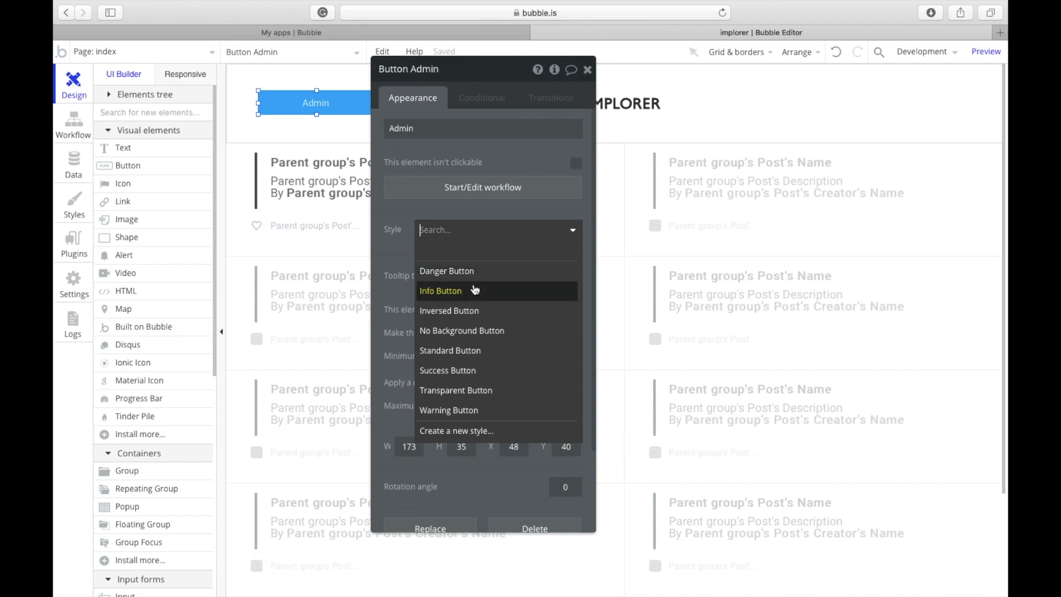
click(482, 311)
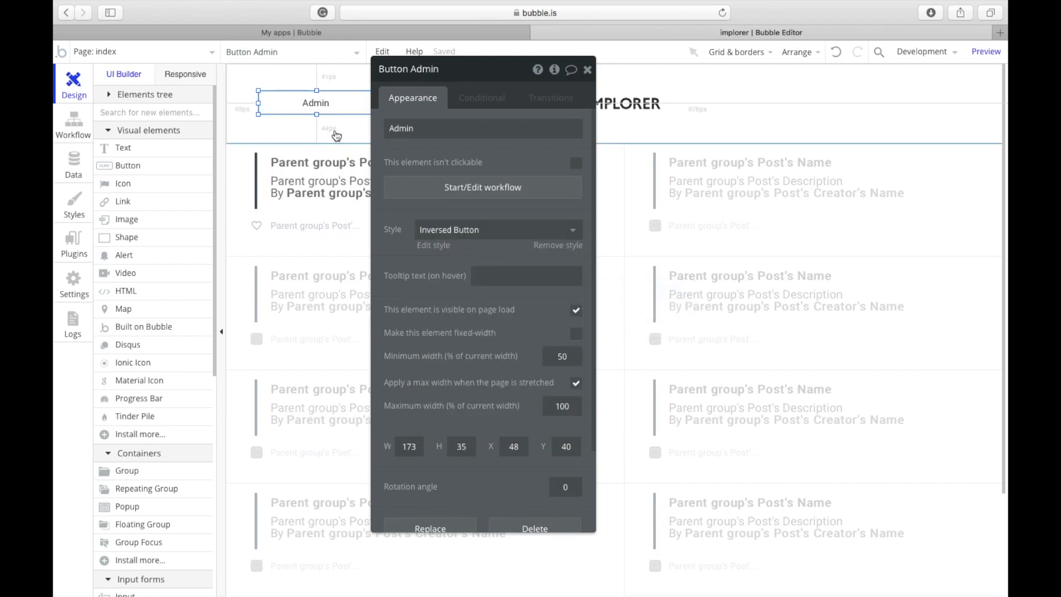
Step: Resize the Admin button to 48 px tall and centre it vertically in the header
drag(319, 115, 318, 130)
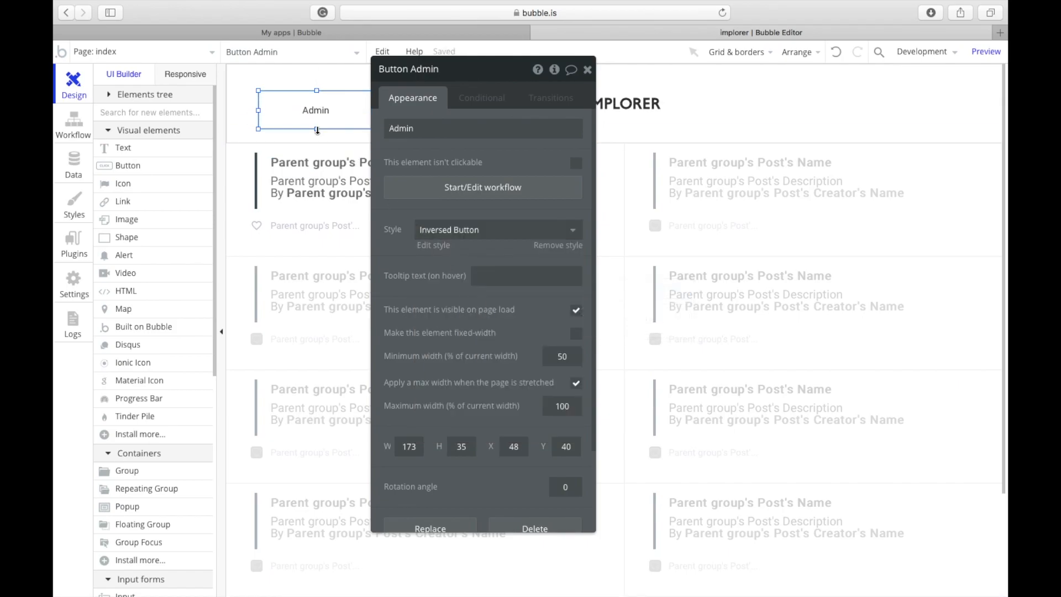
right_click(319, 120)
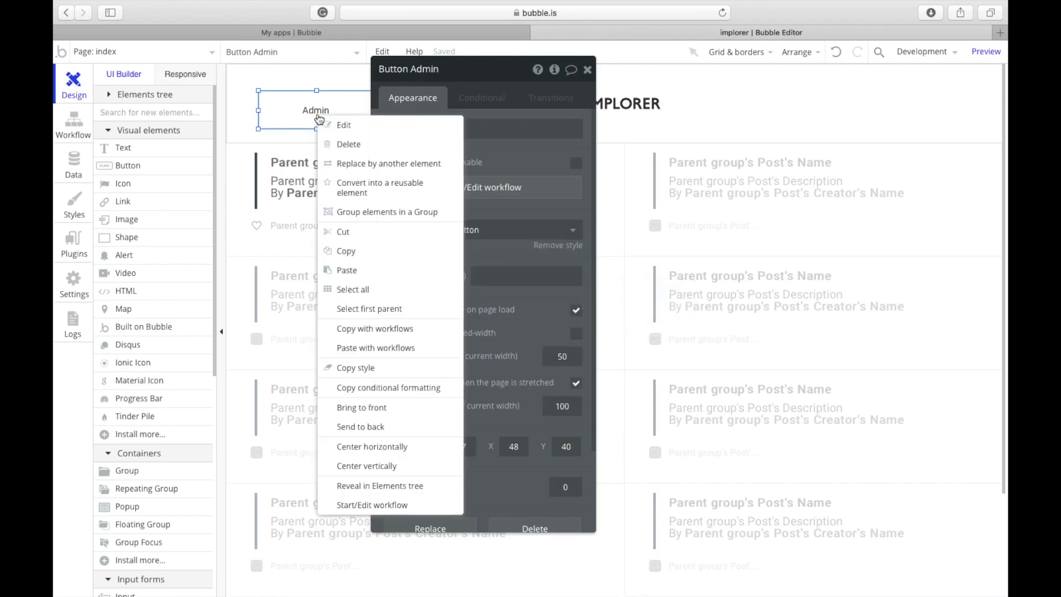
click(404, 469)
click(140, 56)
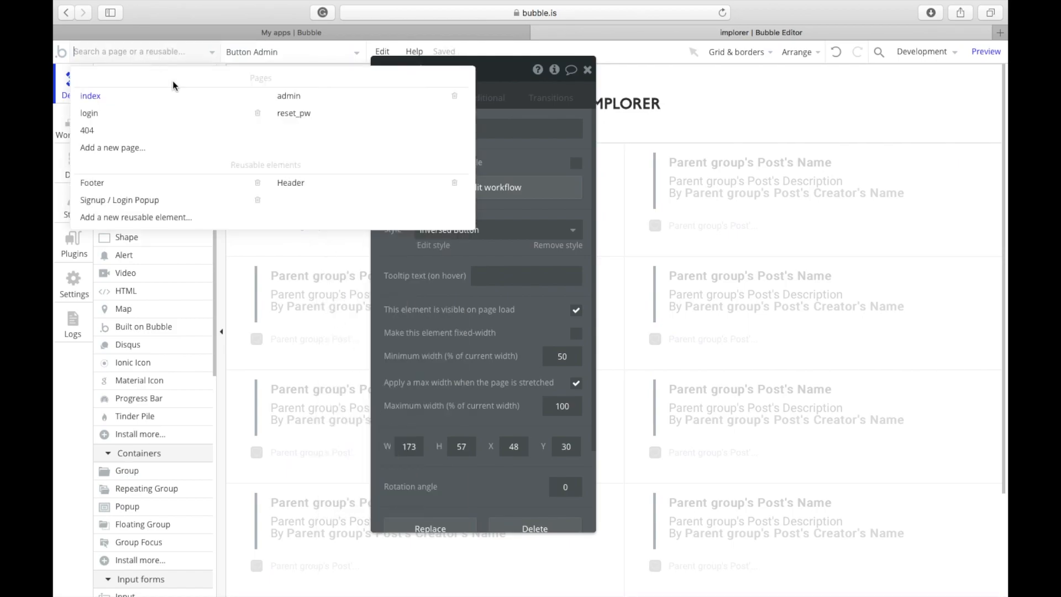
mouse_move(298, 104)
click(441, 262)
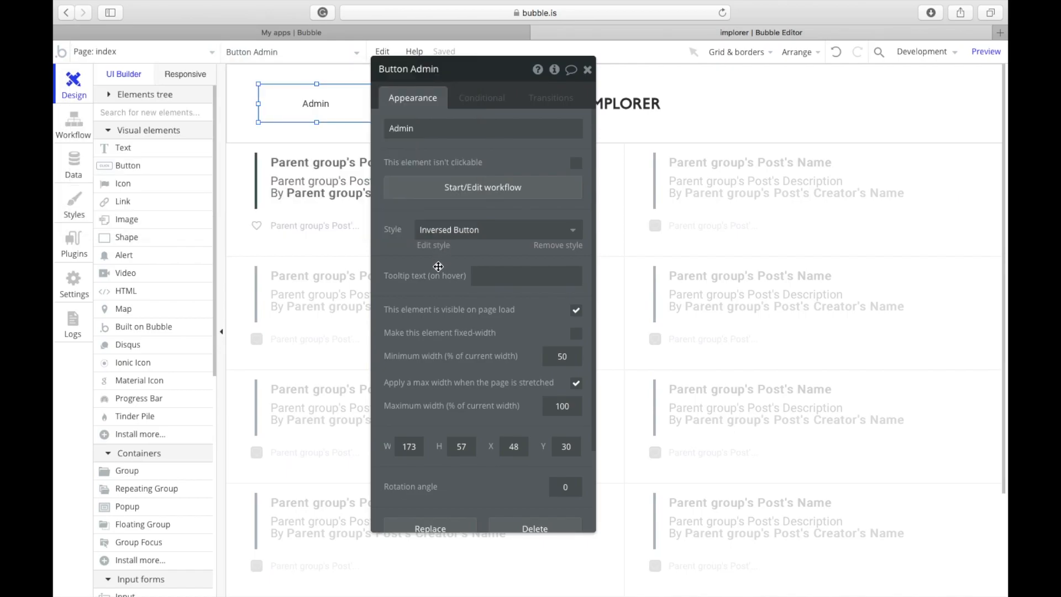
drag(317, 122, 319, 115)
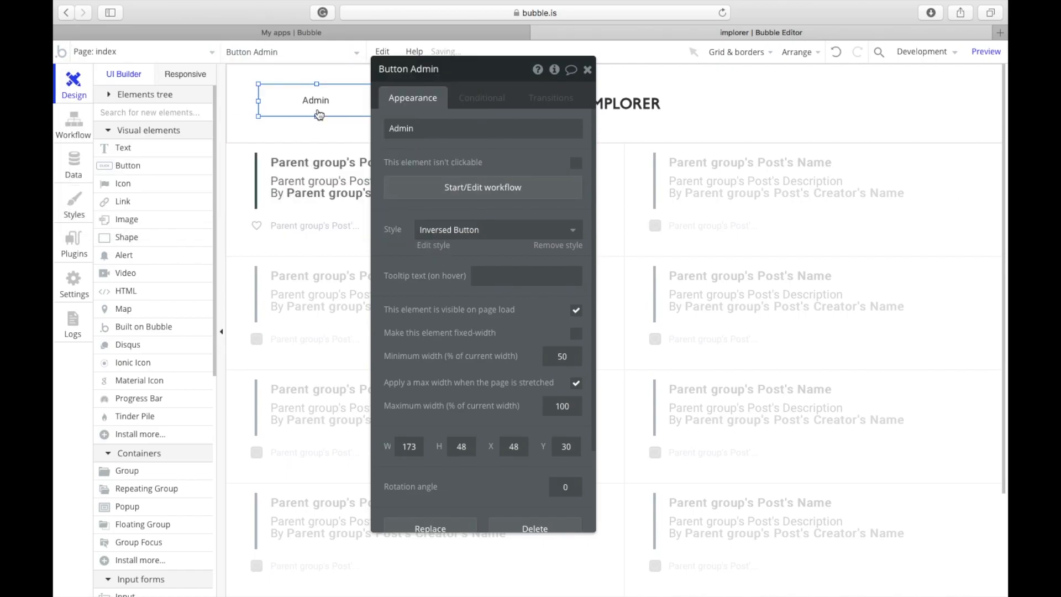
right_click(320, 107)
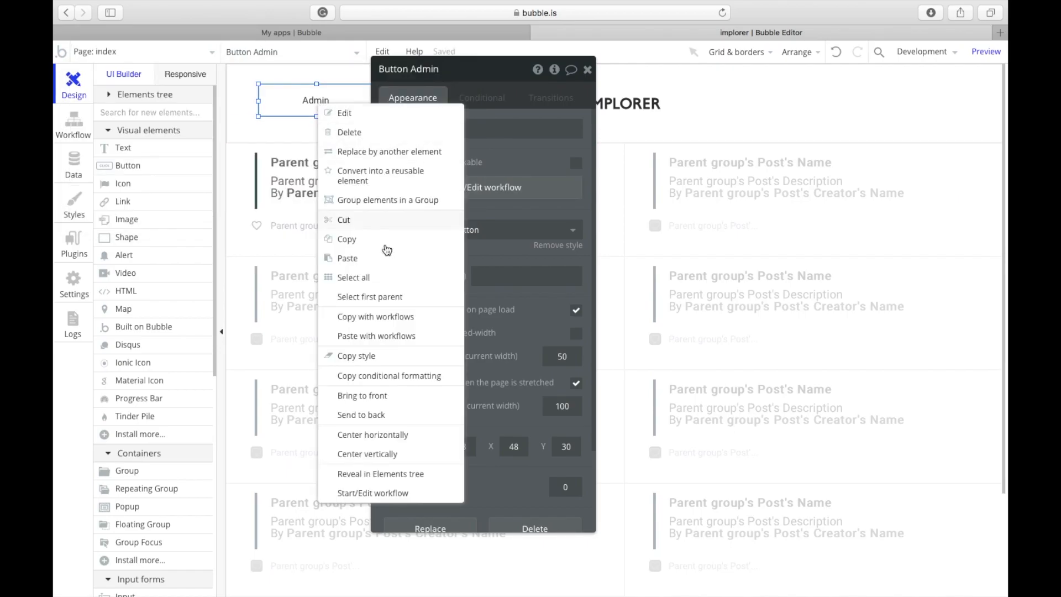
click(403, 452)
click(518, 187)
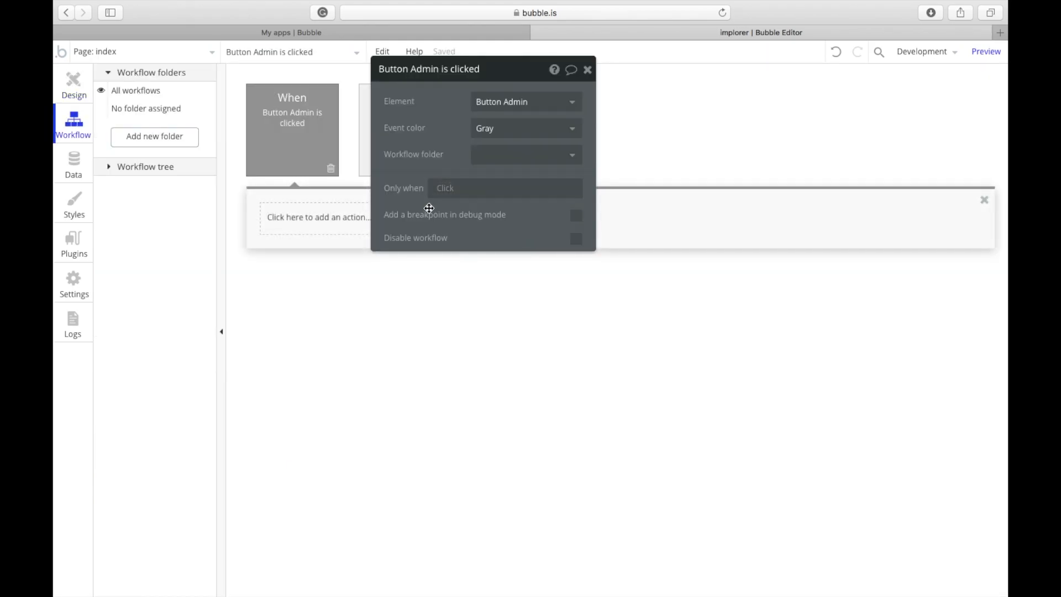
Step: Add a Go to page action with destination admin, then return to the design view
click(320, 217)
mouse_move(346, 268)
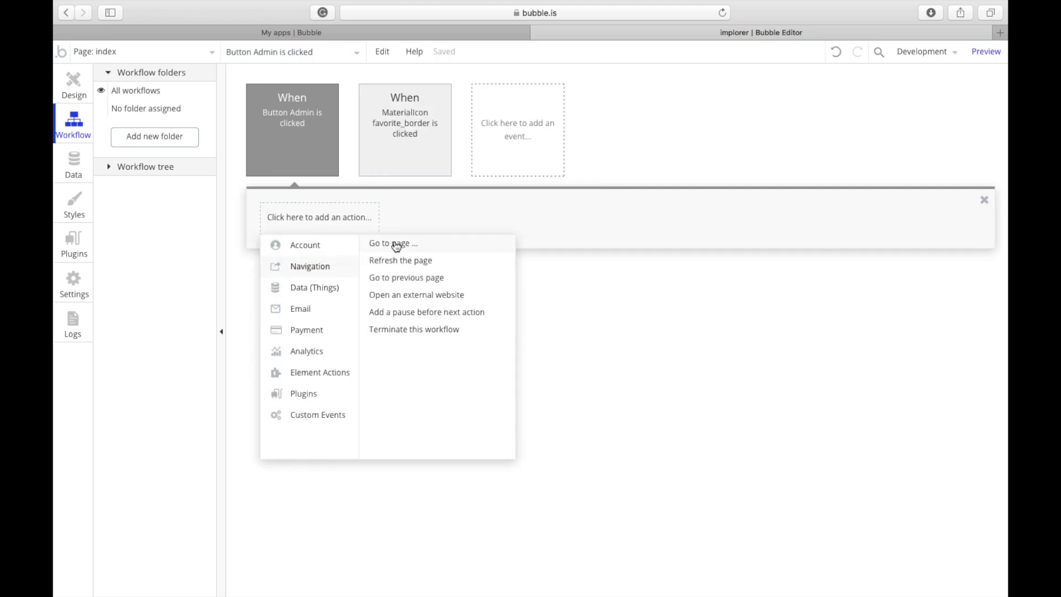
click(394, 244)
click(498, 101)
click(489, 140)
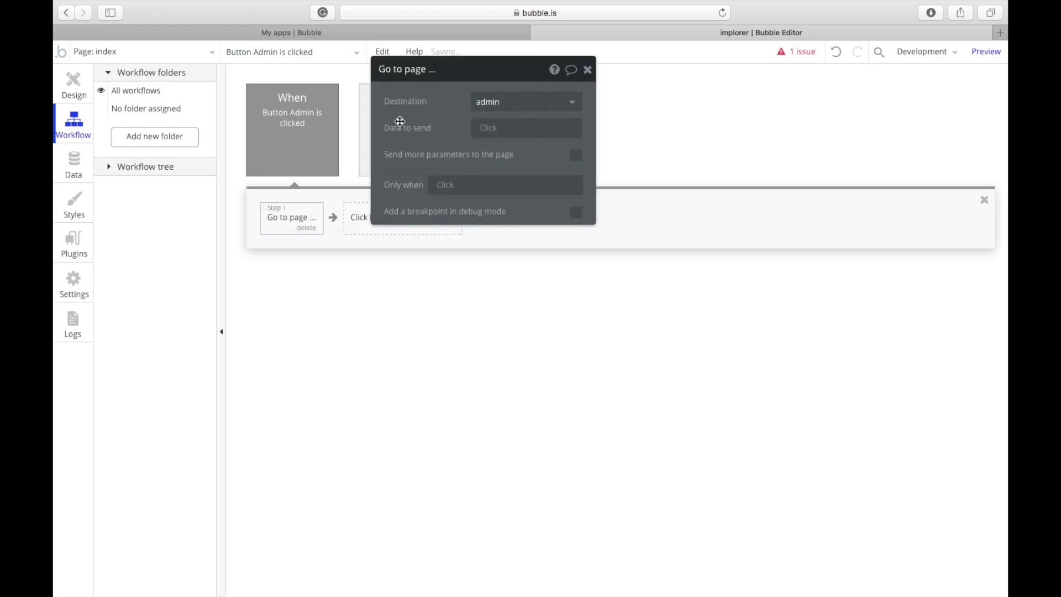
click(73, 84)
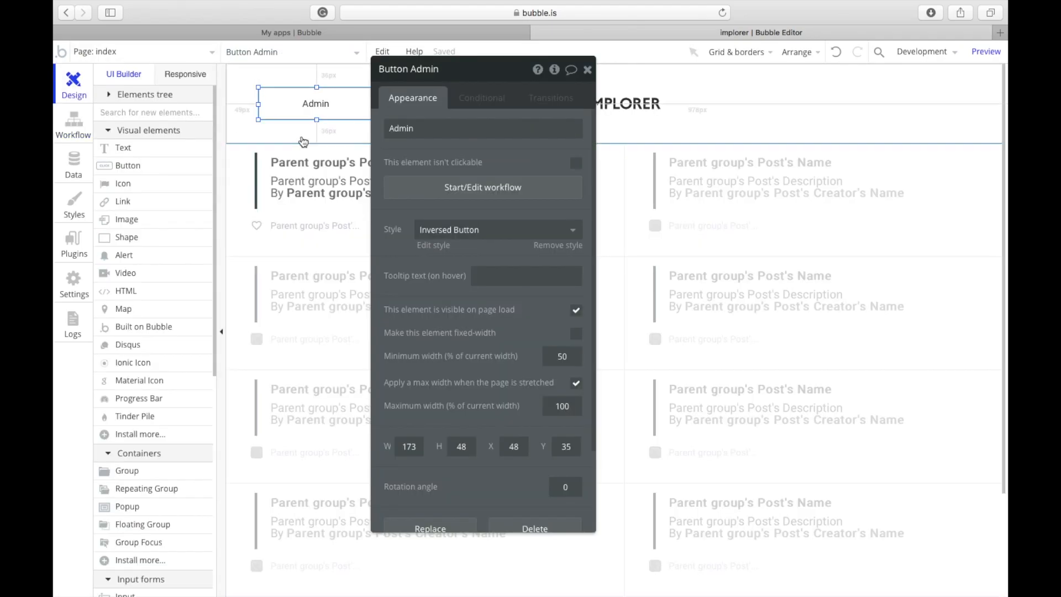
click(471, 103)
click(474, 308)
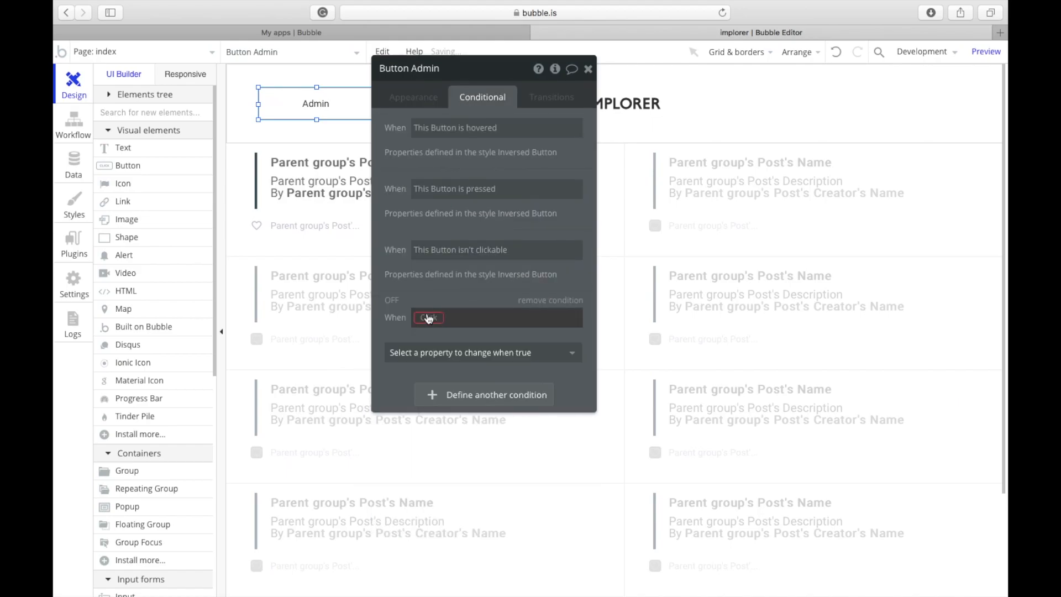
click(444, 374)
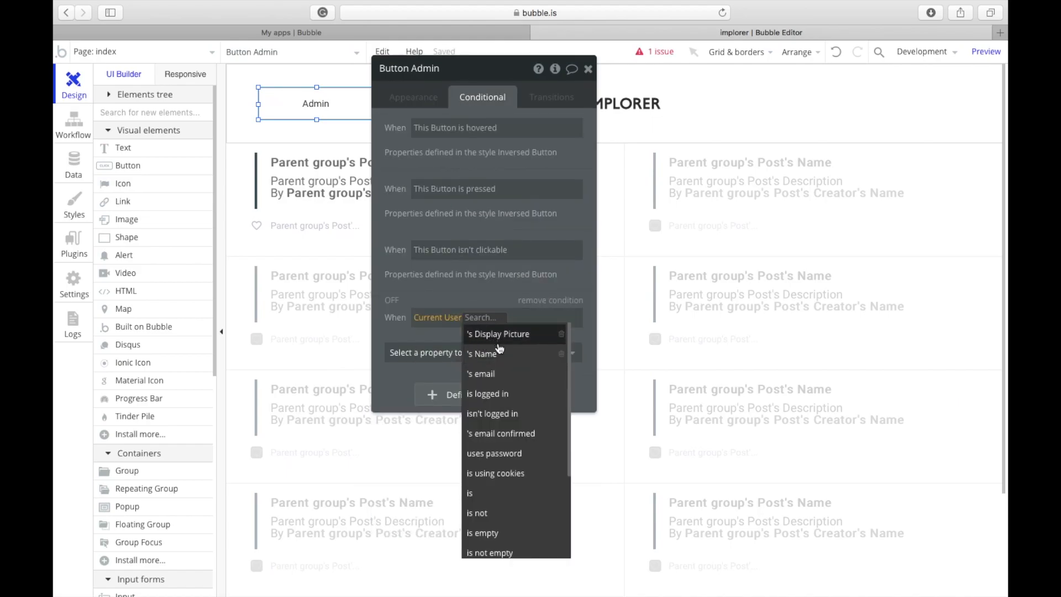
click(497, 415)
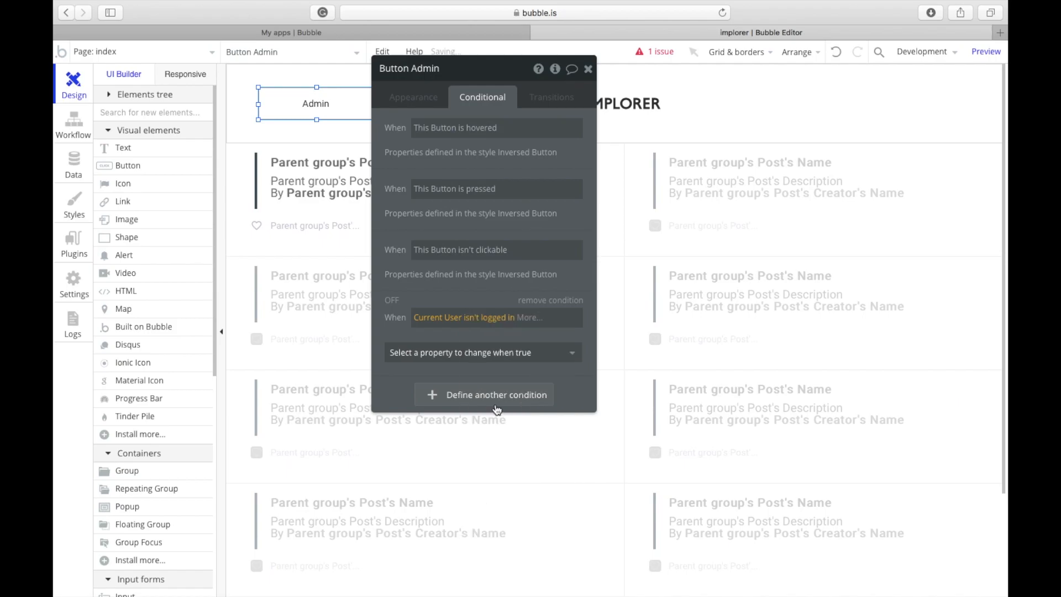
click(486, 363)
scroll(442, 541, down, 5)
scroll(443, 541, up, 5)
click(466, 394)
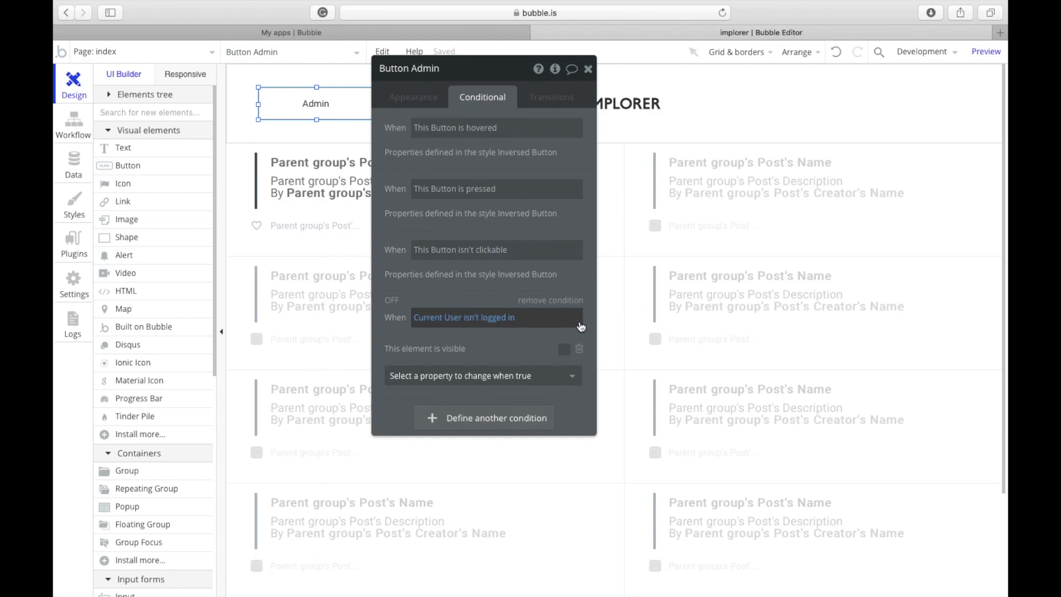
click(551, 301)
click(411, 99)
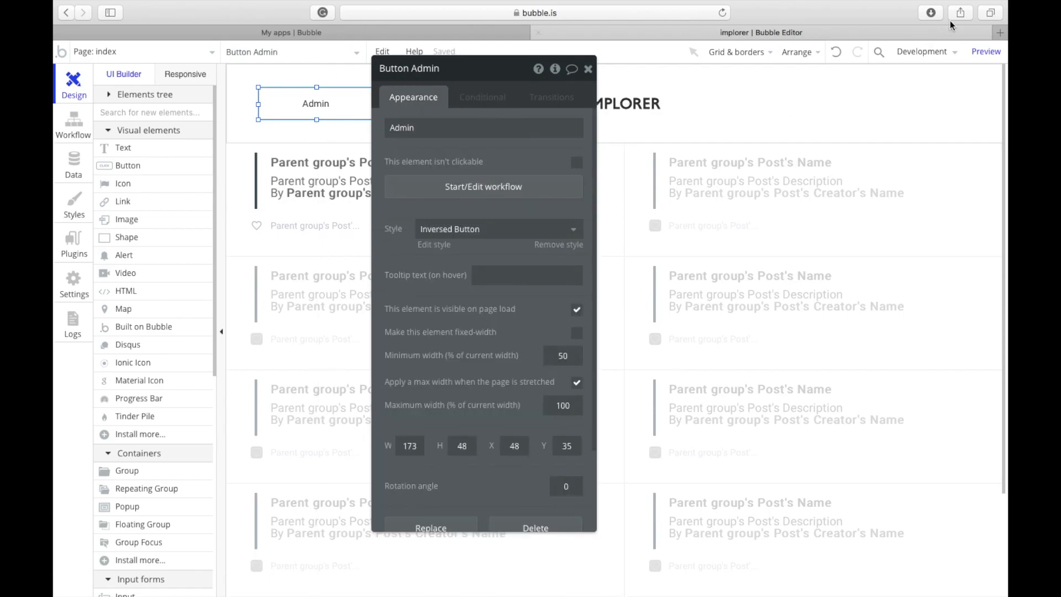
Step: Preview the app, go to Admin, and fill in the test user's name, email and password
click(982, 52)
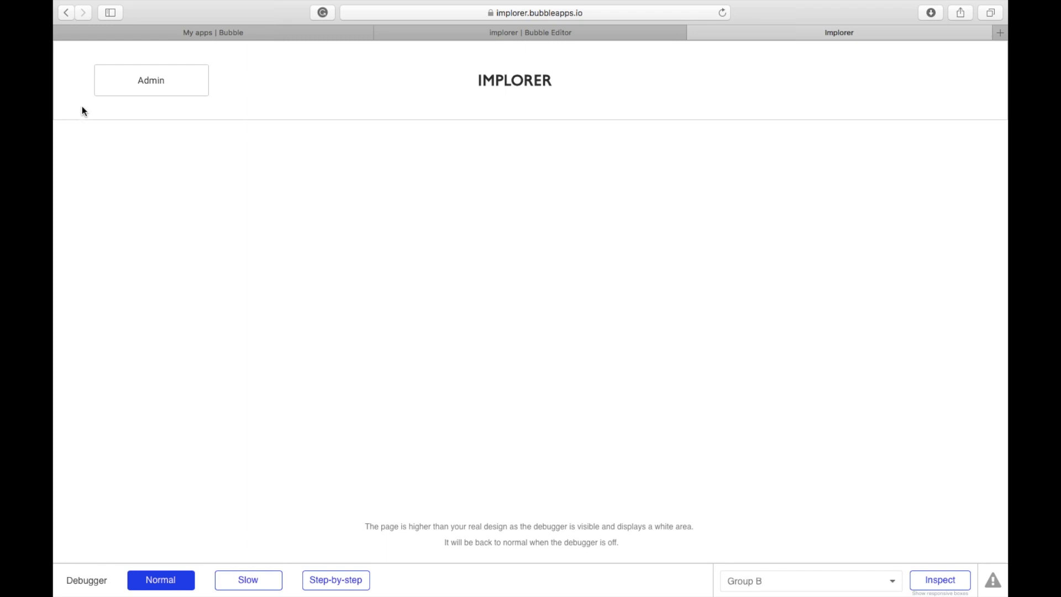
click(183, 82)
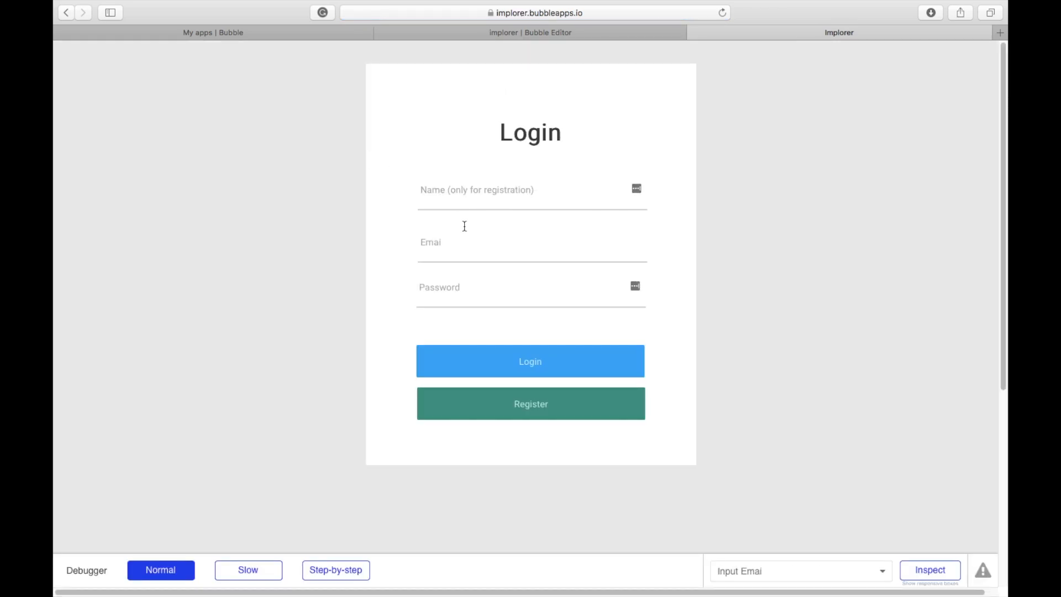
click(453, 187)
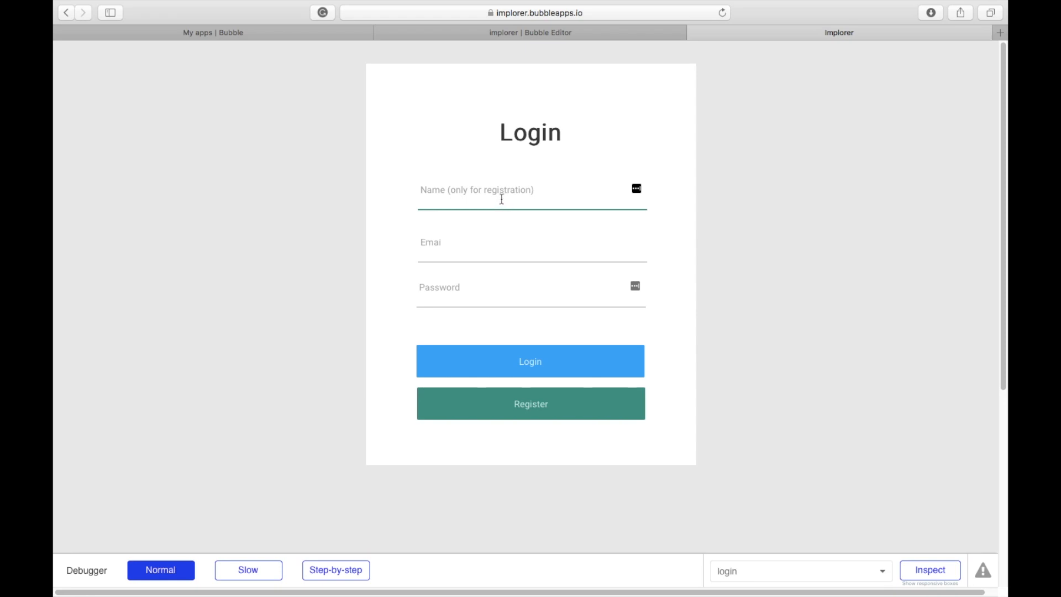
text(Haashir)
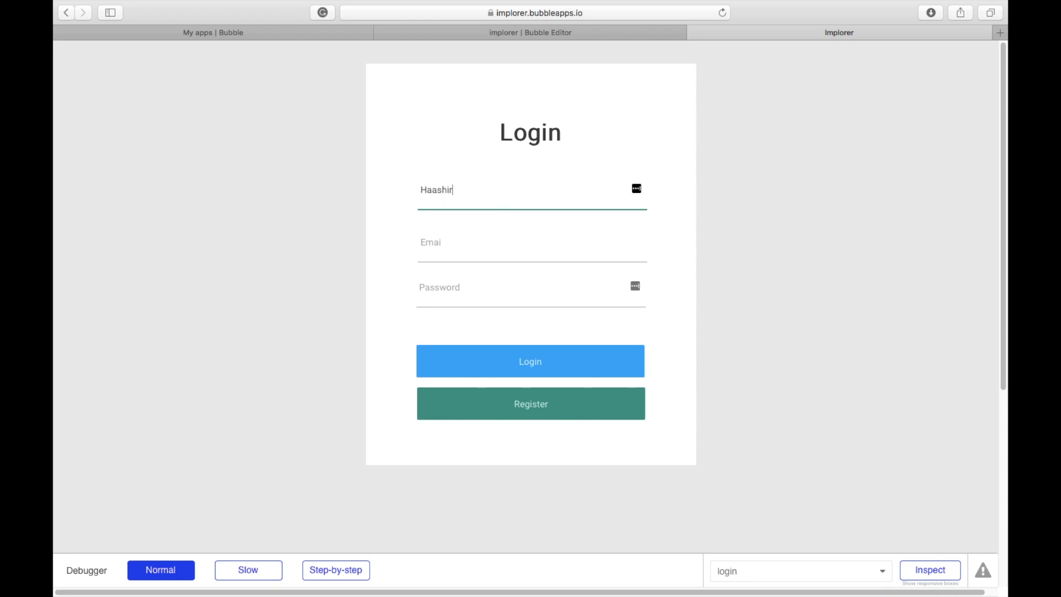
key(Tab)
text(ha)
key(BackSpace)
key(BackSpace)
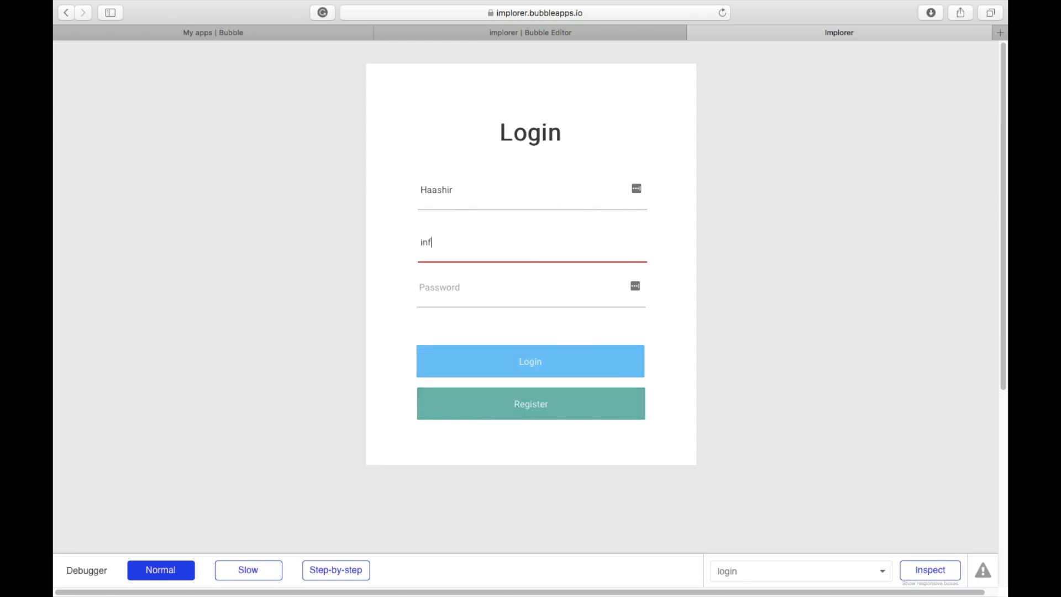
key(Tab)
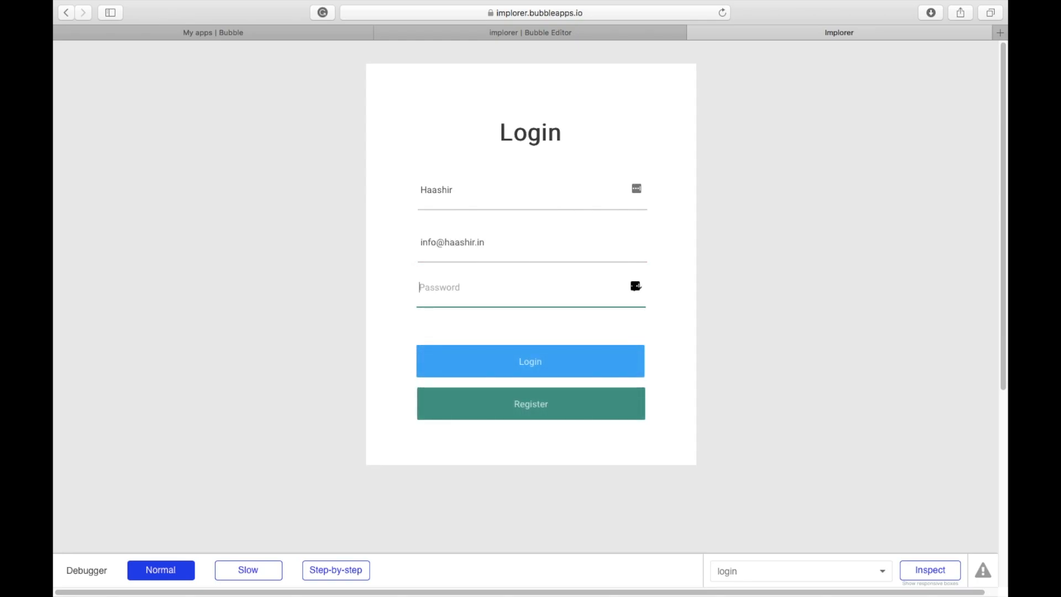
text(••)
Step: Log in, dismiss the user-not-found error, and decline saving the password
click(499, 367)
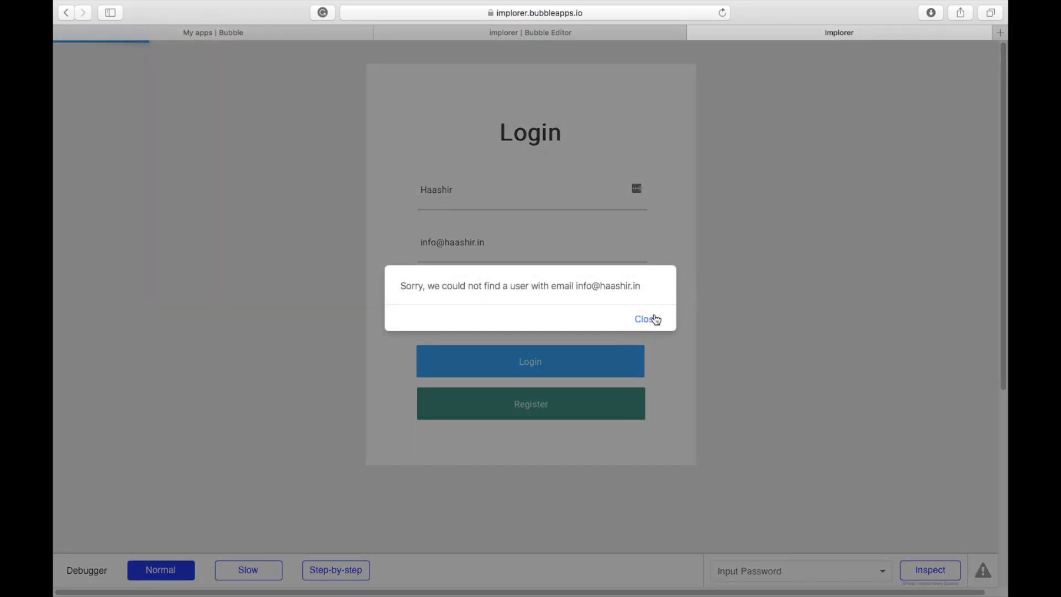
click(648, 319)
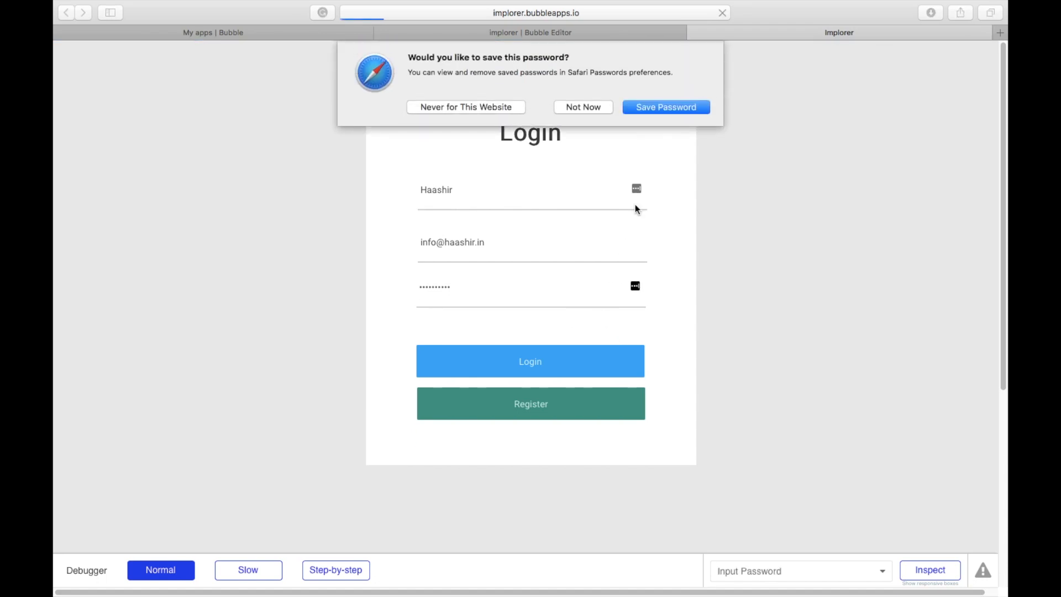
click(588, 106)
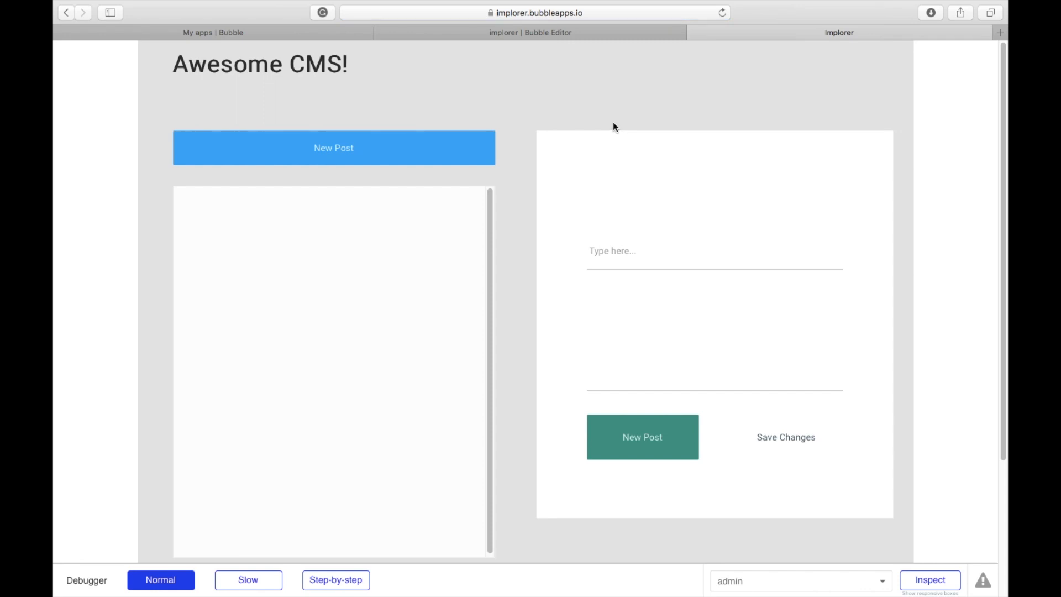
Step: Create a post titled 'My first post' with body 'Guys the tutorial is working great!', then return to the editor
click(443, 160)
click(672, 257)
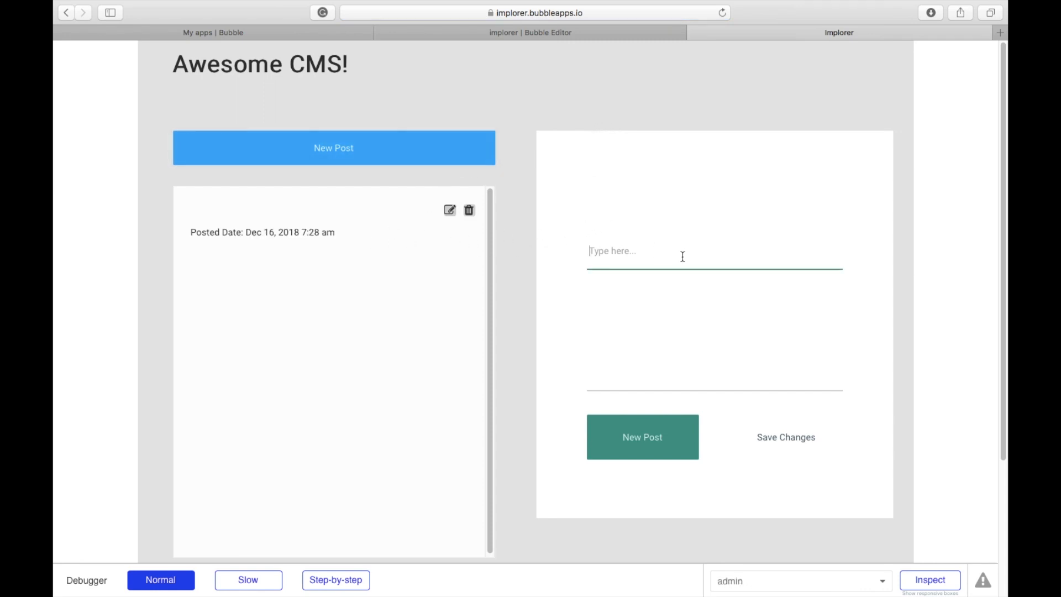
text(My first post)
key(Tab)
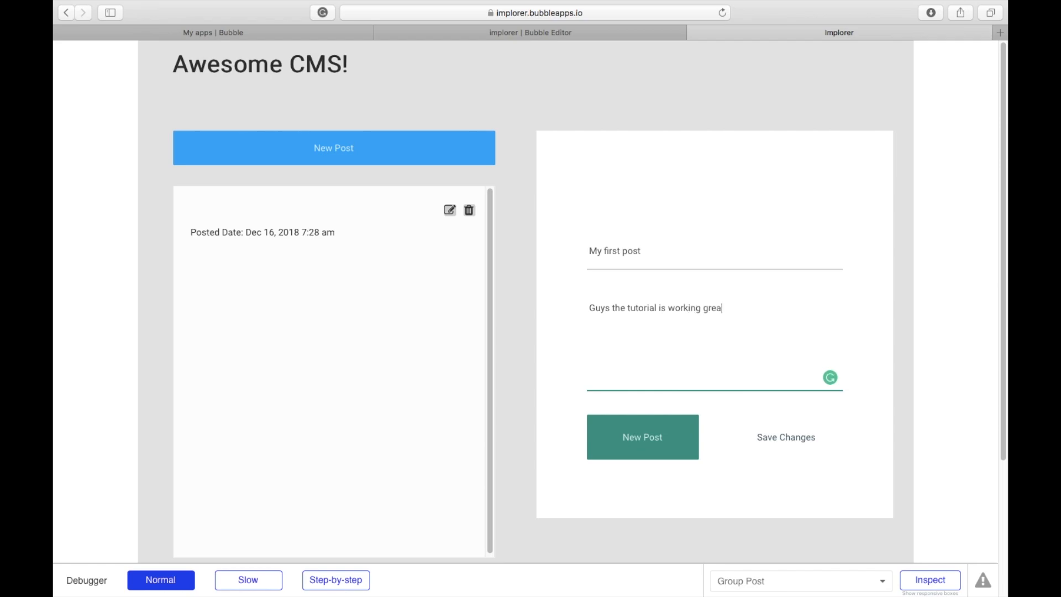
click(623, 445)
click(511, 286)
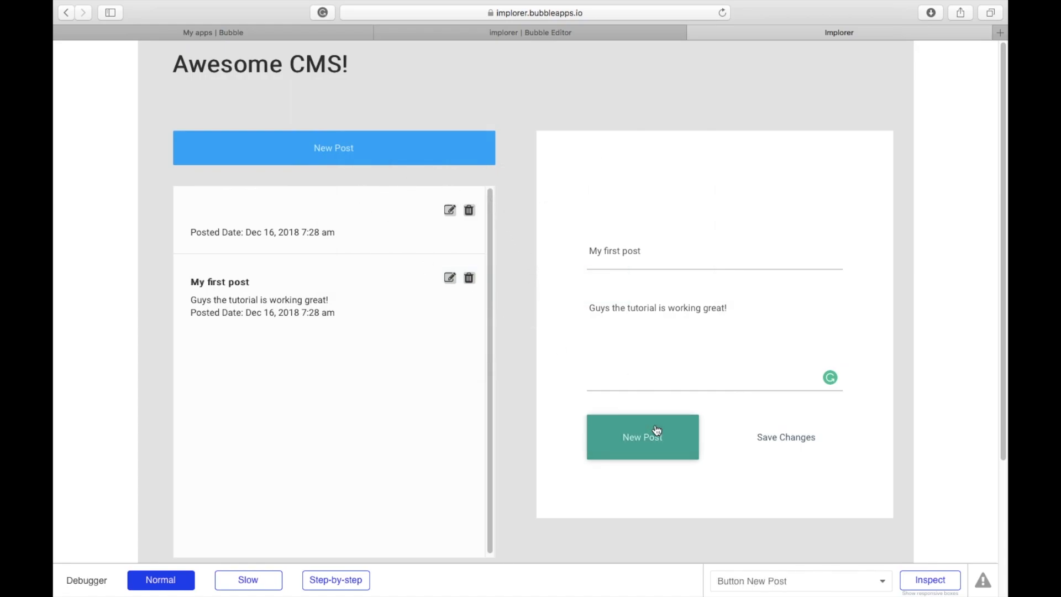
click(425, 32)
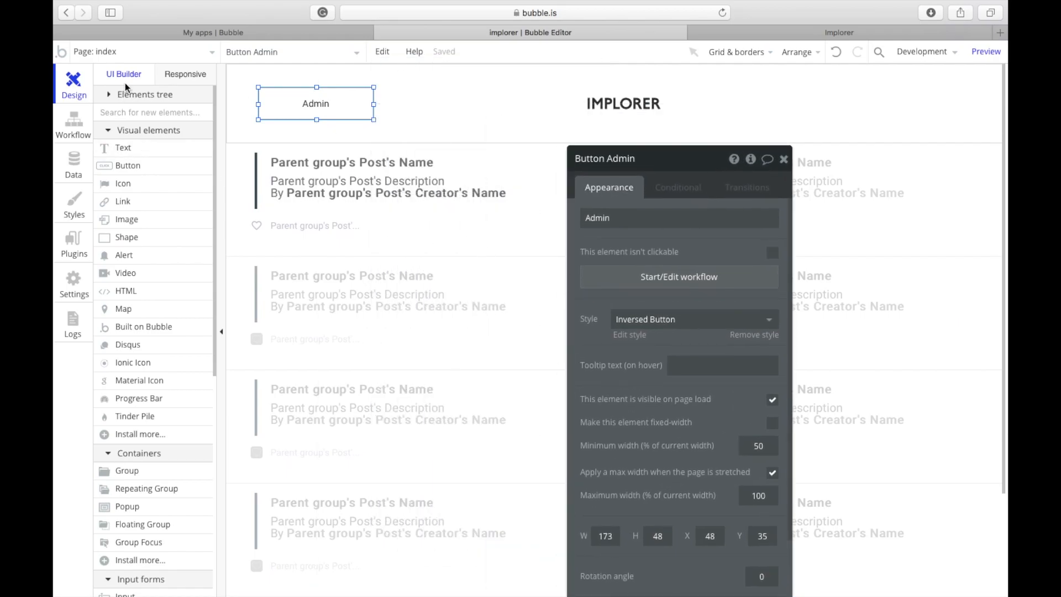
Step: On the admin page, delete the form's New Post button and stretch Save Changes to full width
click(148, 52)
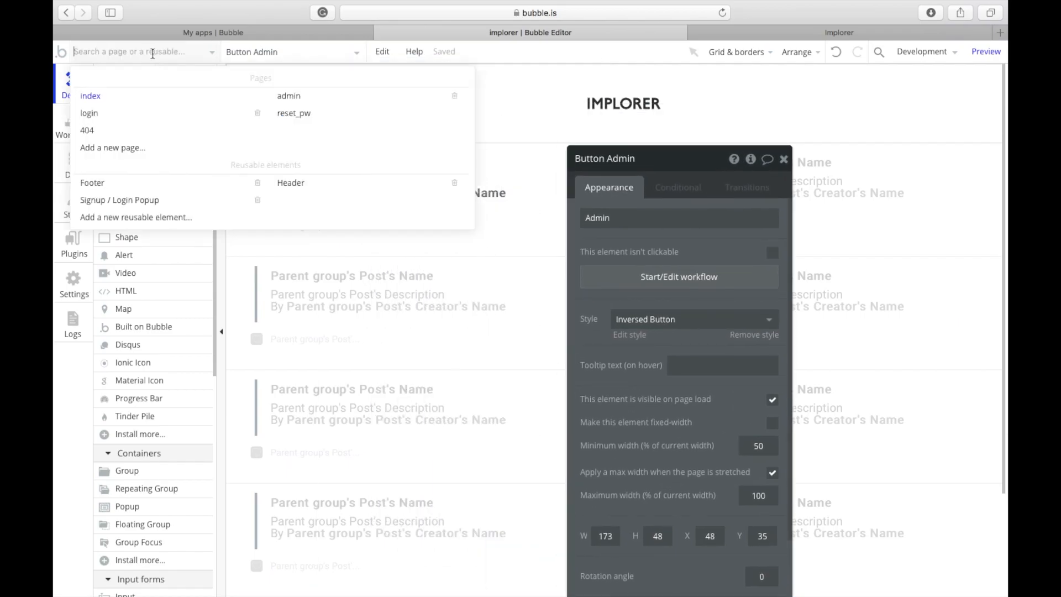
click(289, 93)
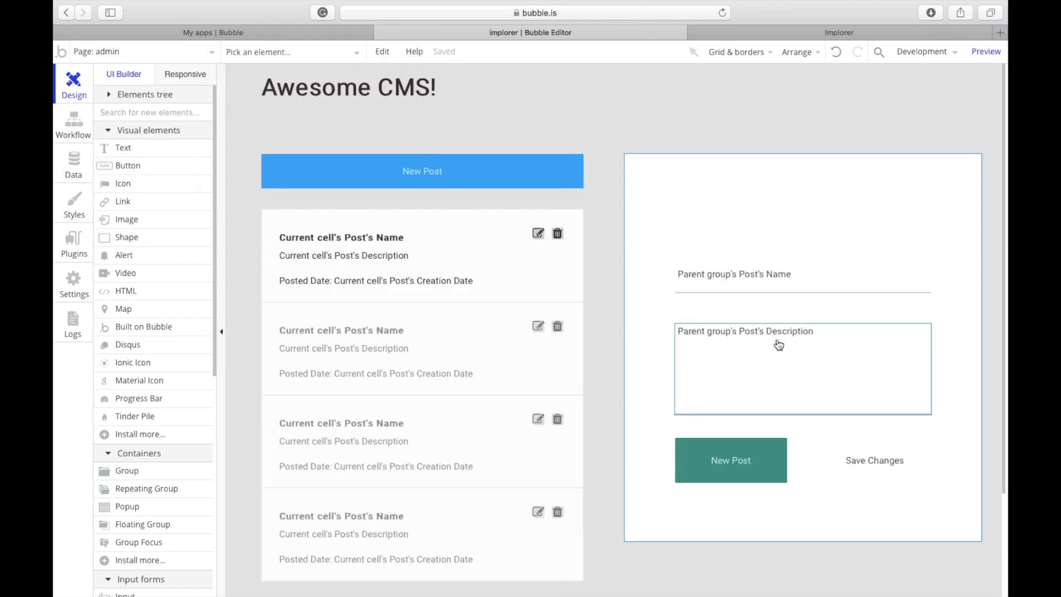
click(735, 479)
click(860, 477)
click(747, 461)
key(Delete)
click(841, 462)
drag(818, 461, 675, 463)
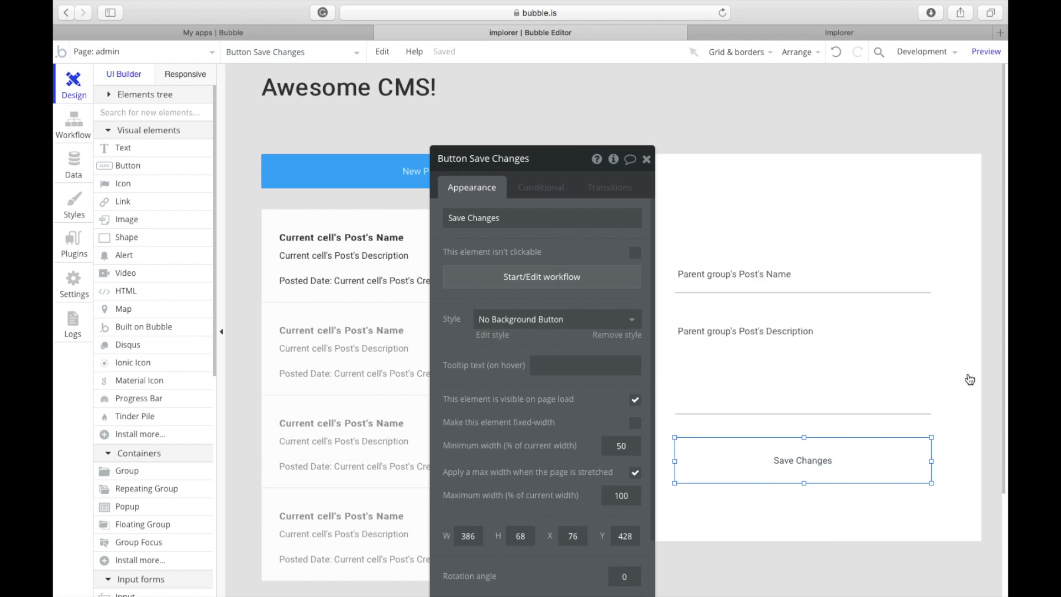
Step: Inspect the Save Changes workflow's make-changes step, then return to Design
click(597, 278)
click(295, 221)
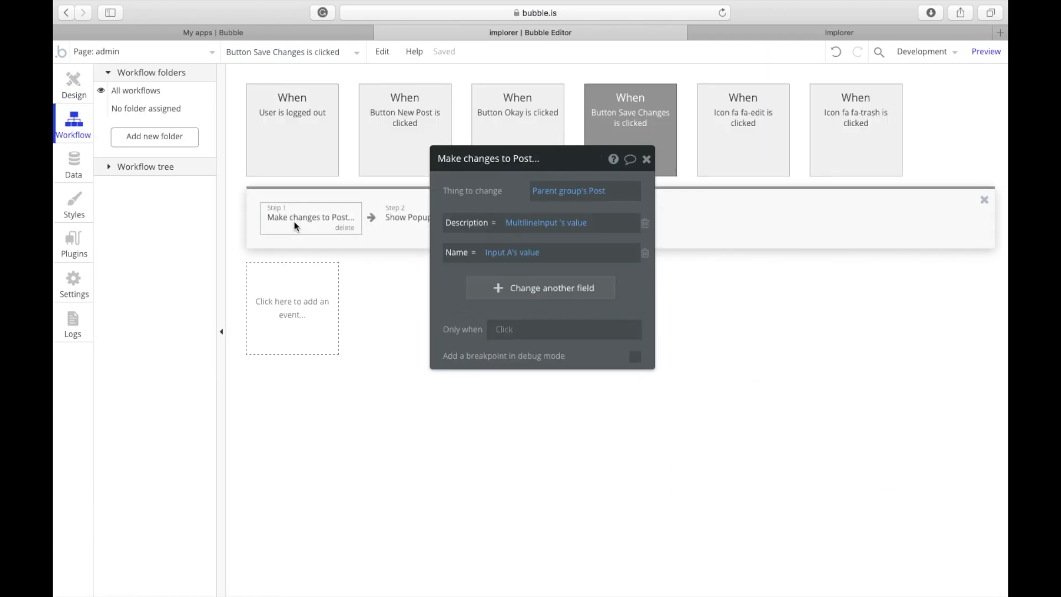
click(66, 104)
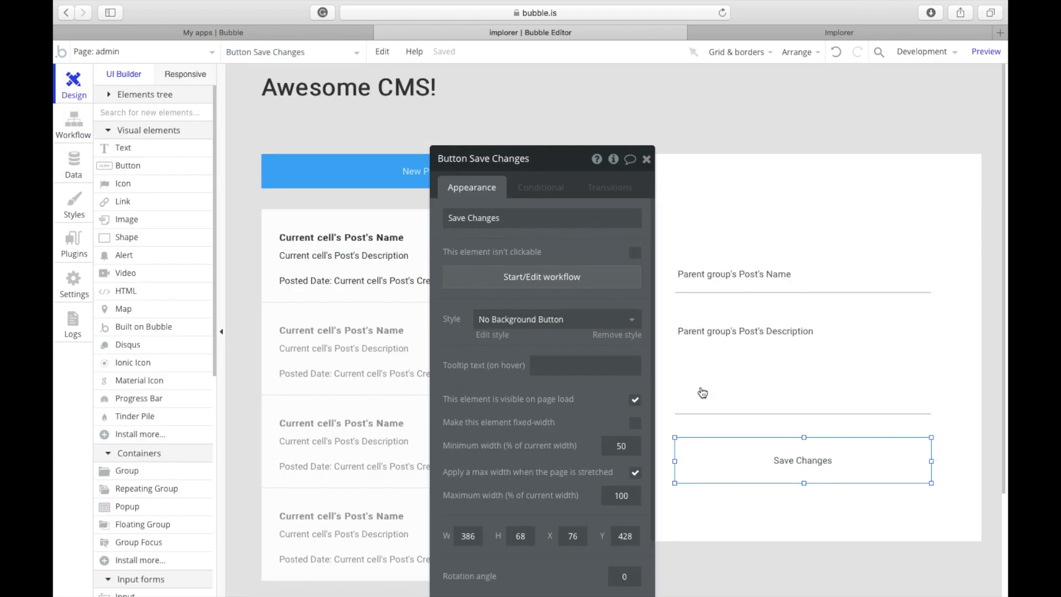
Step: Give Save Changes the Standard Button style and check the running app
click(827, 183)
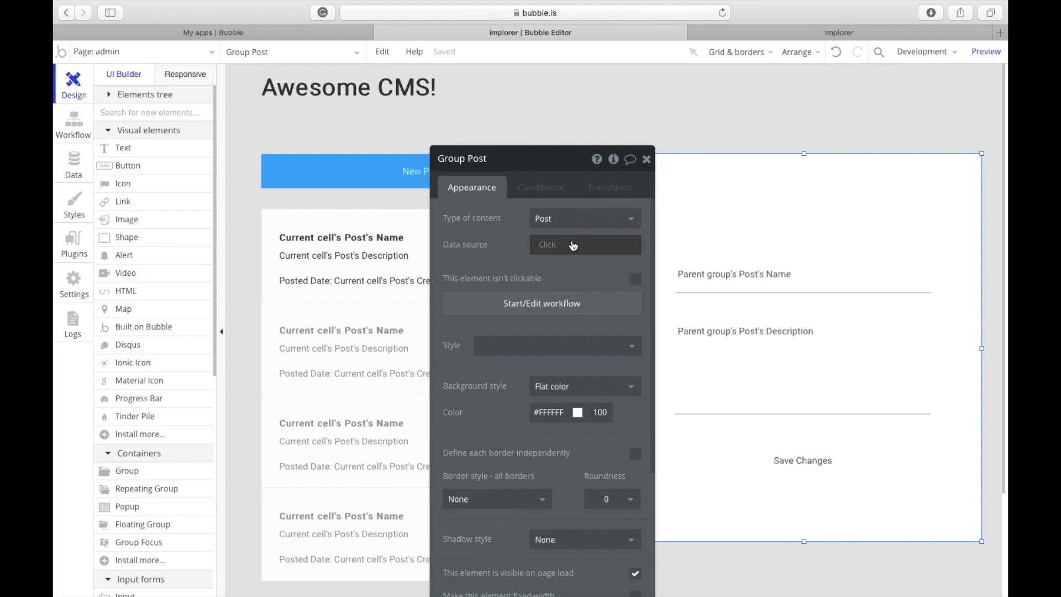
click(801, 468)
click(564, 319)
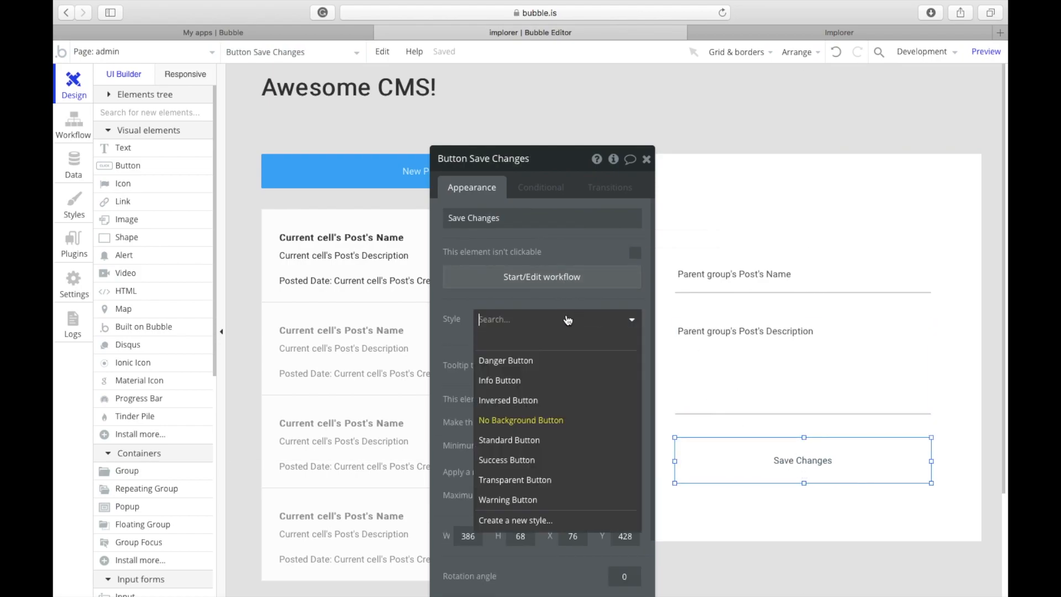
click(533, 380)
click(578, 320)
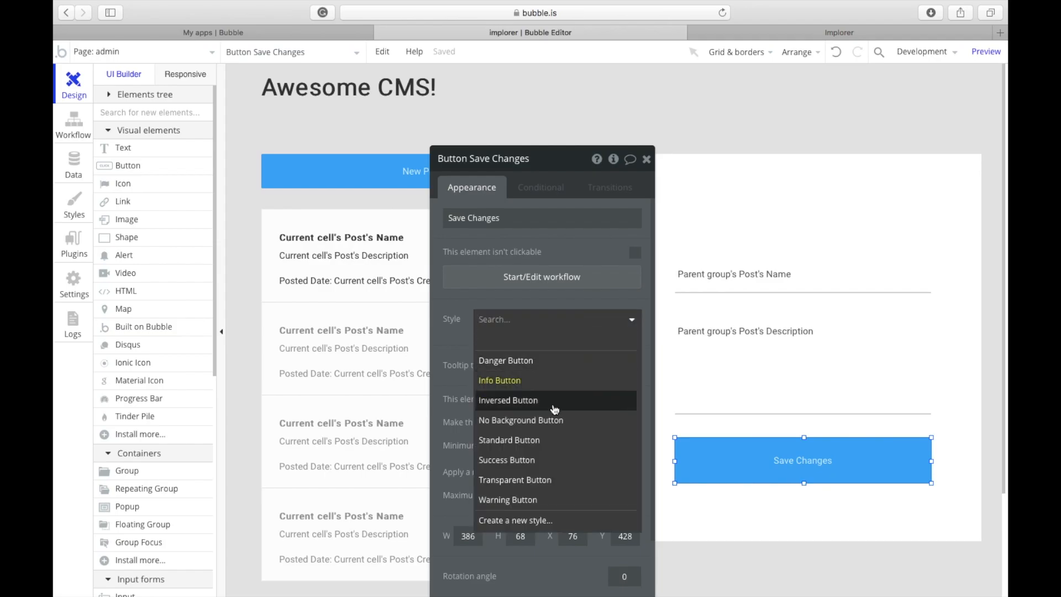
click(542, 447)
click(922, 204)
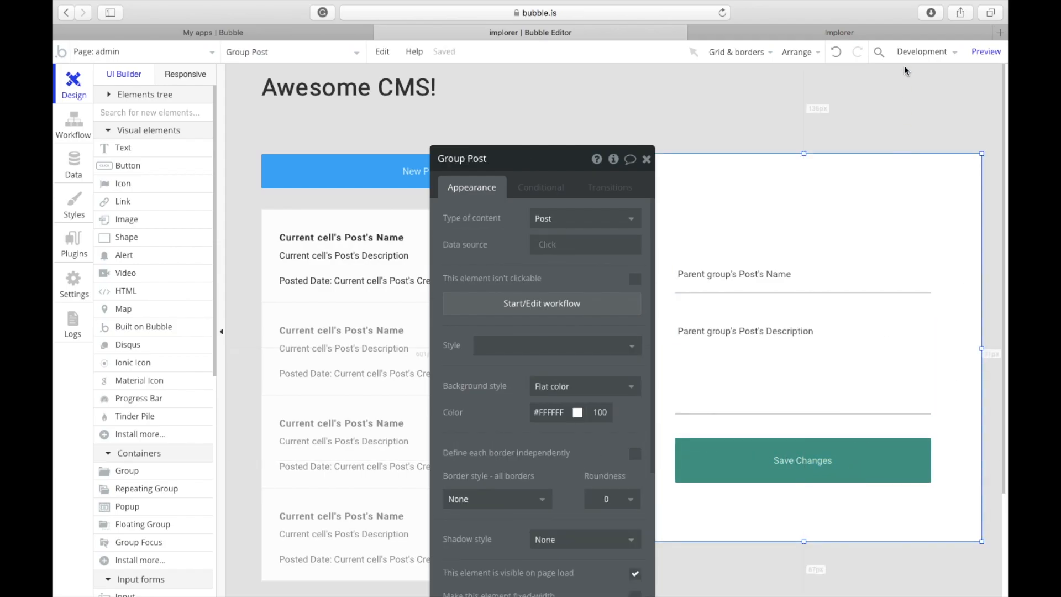
click(877, 33)
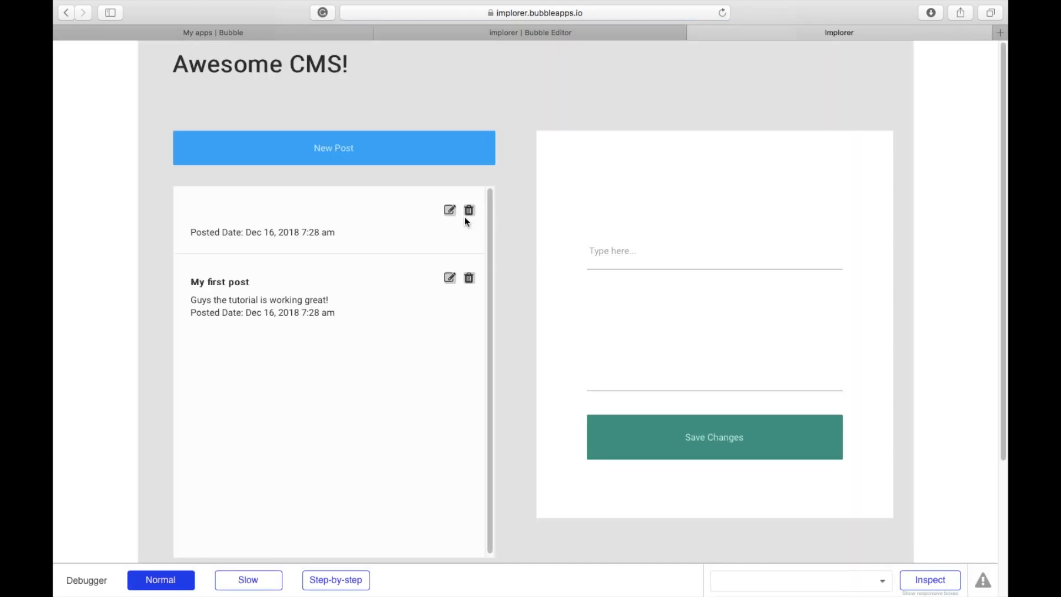
Step: Delete the untitled empty post, load My first post into the edit form, and return to the editor
click(466, 216)
click(450, 210)
click(681, 322)
scroll(558, 221, down, 3)
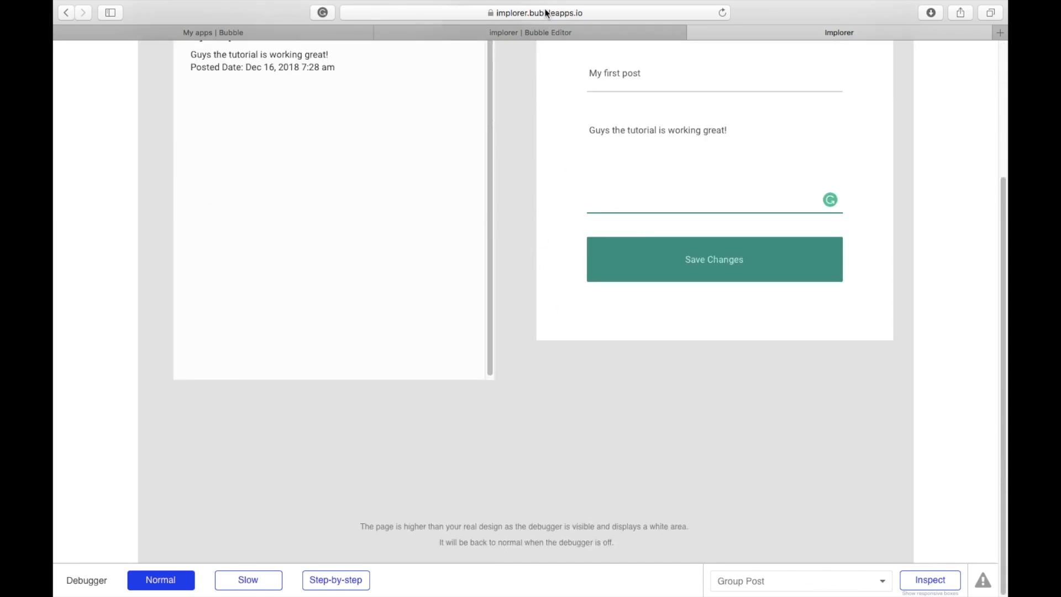
scroll(524, 78, up, 3)
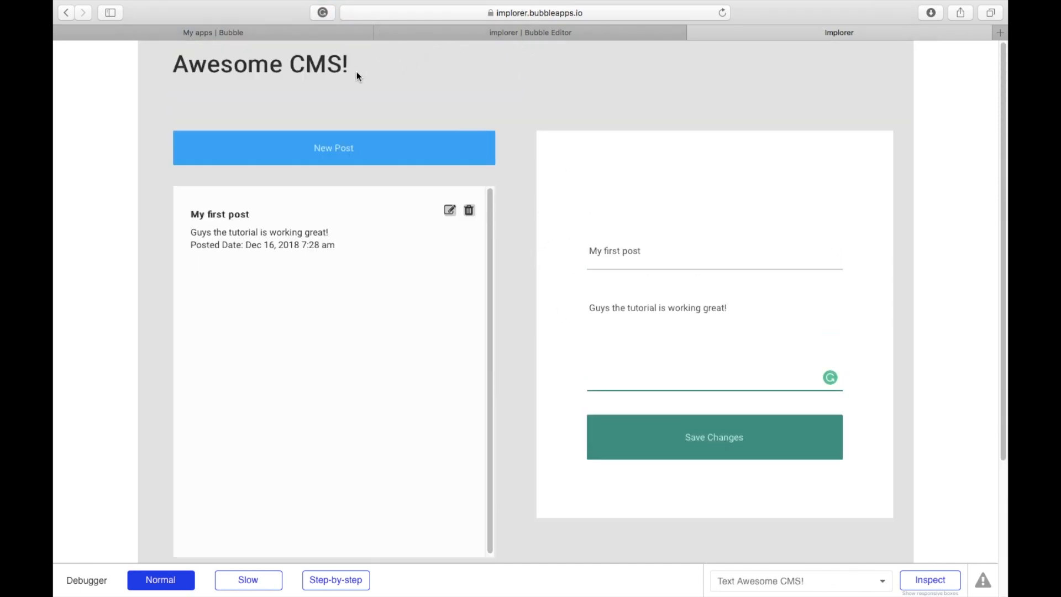
click(457, 31)
Step: On the admin page, add a button labelled My site at the top right corner
click(137, 60)
click(505, 109)
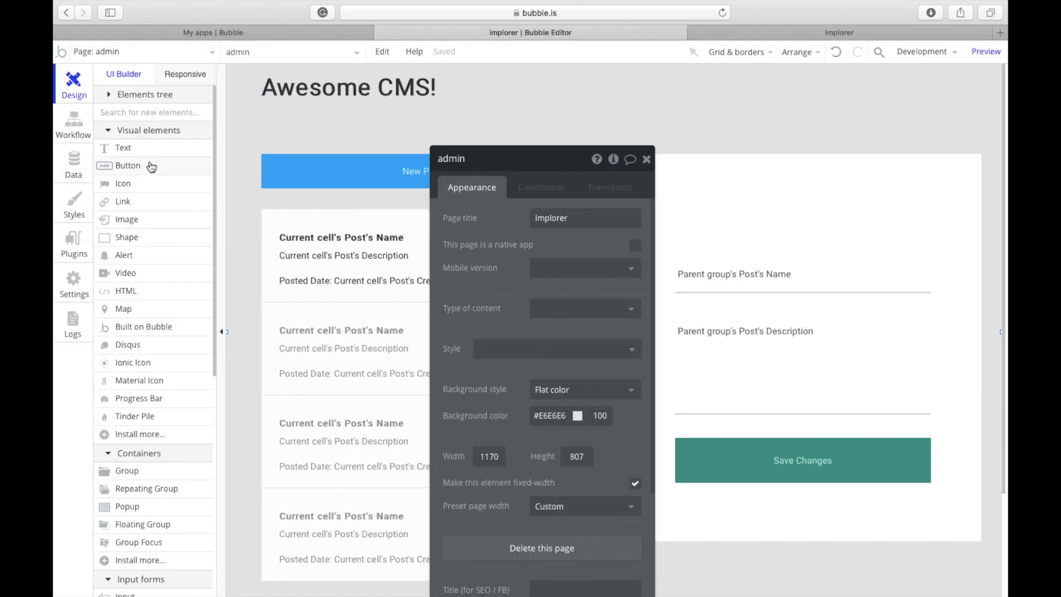
drag(784, 75, 874, 98)
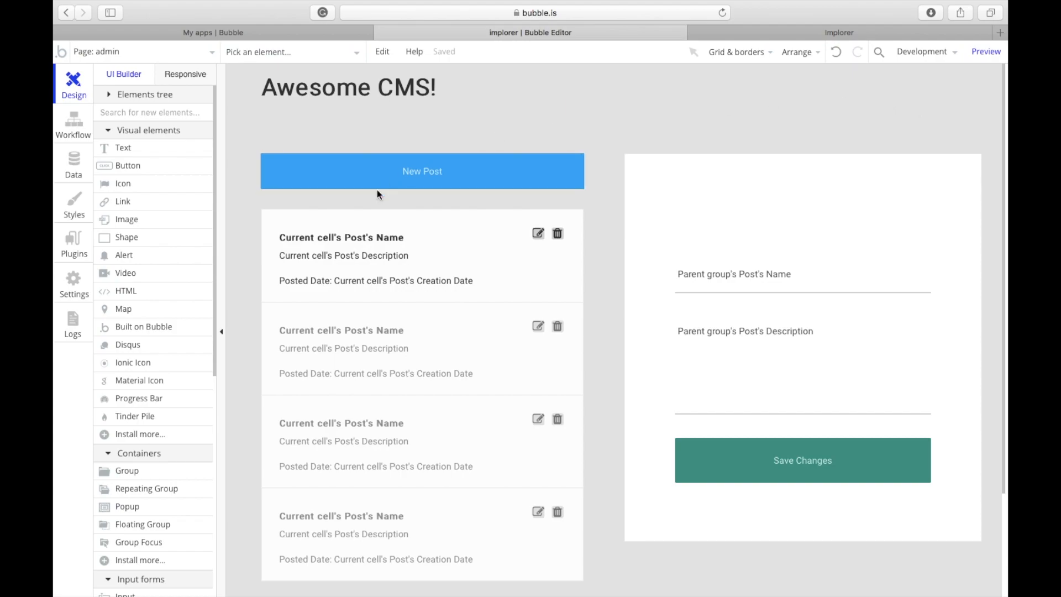
click(182, 165)
drag(771, 88, 919, 123)
text(My site)
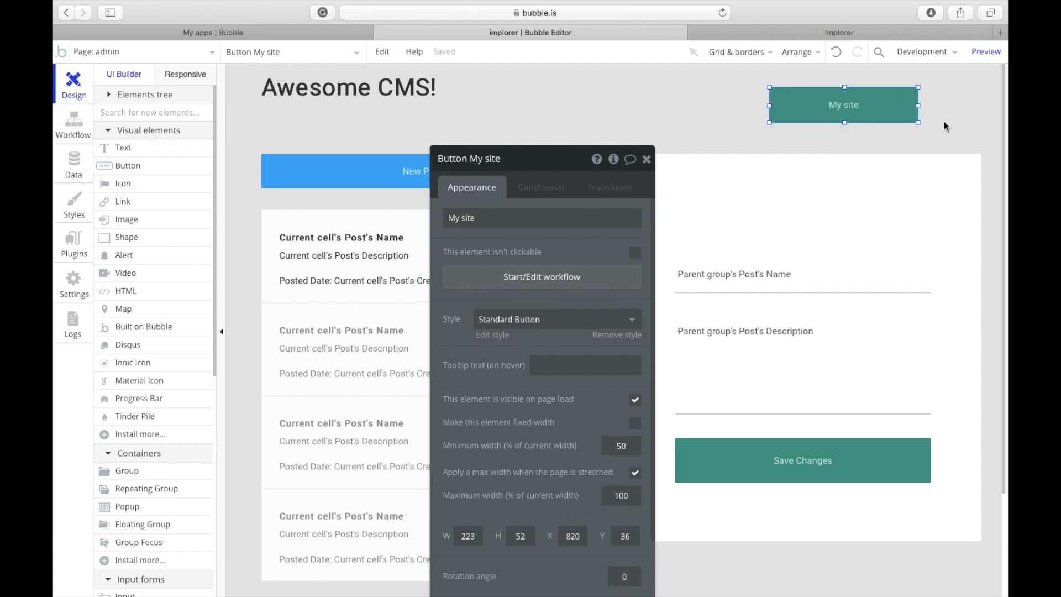
drag(835, 90, 901, 78)
Step: Give the My site button the No Background Button style and start its click workflow
double_click(901, 77)
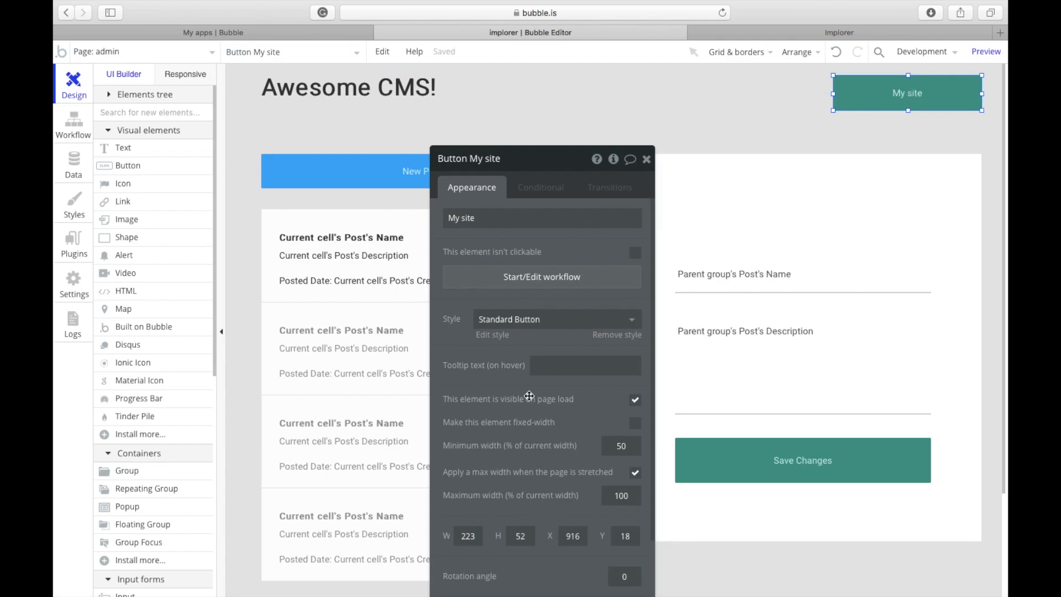
click(522, 323)
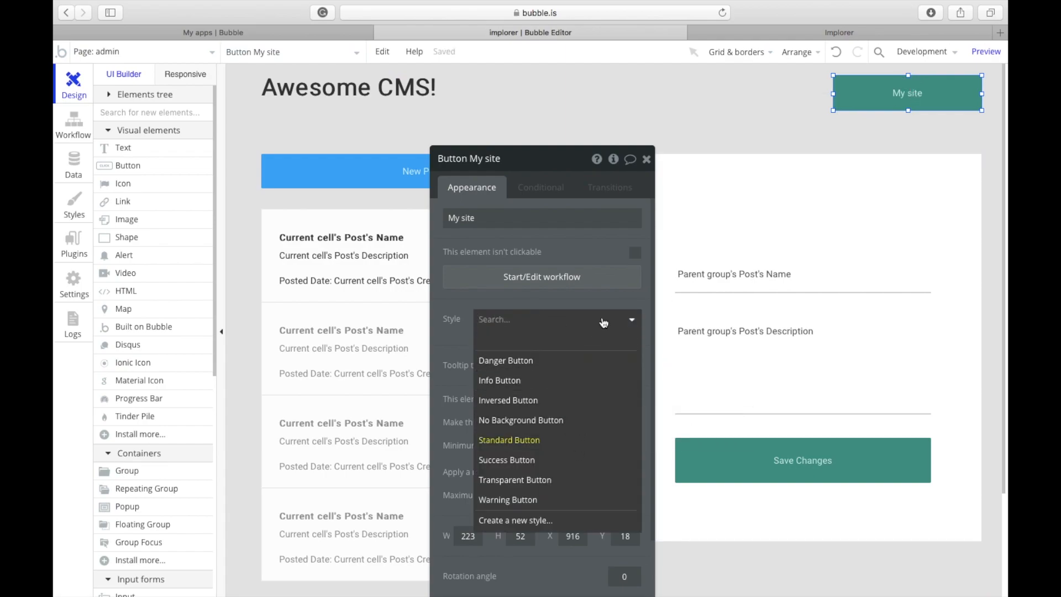
click(541, 431)
click(567, 280)
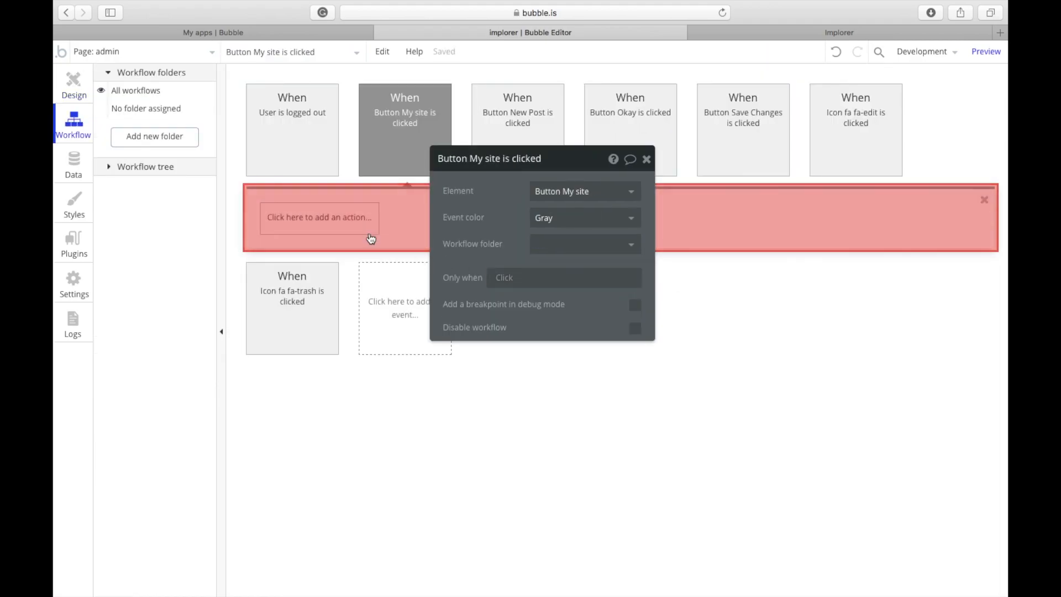
Step: Add a Go to page action with destination index to the My site workflow
click(354, 224)
mouse_move(331, 266)
click(402, 243)
click(575, 200)
click(576, 208)
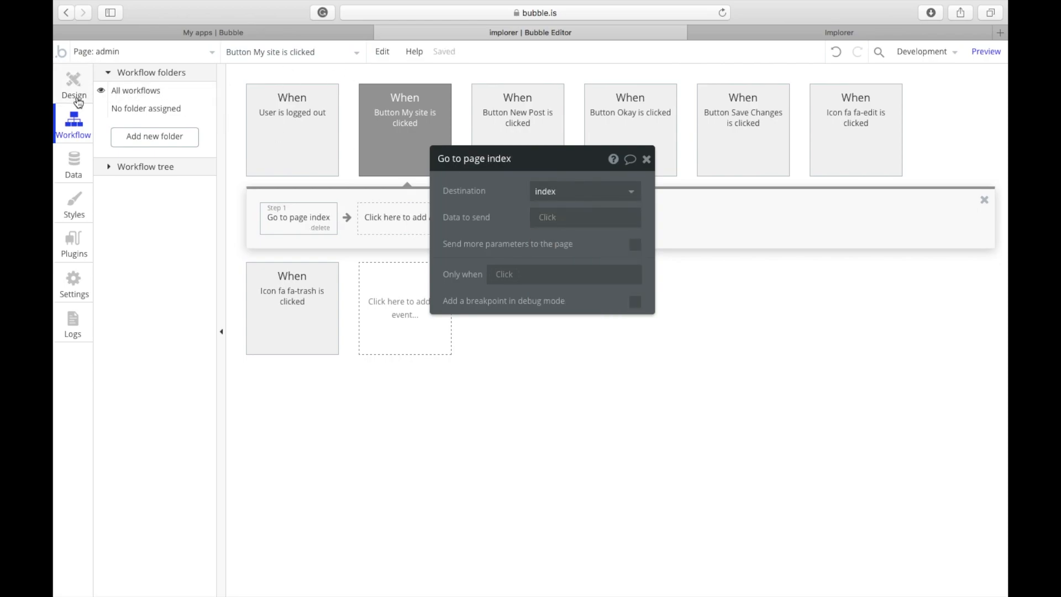
click(77, 100)
Step: Preview the app to test My site, then open the index page in the editor
click(986, 51)
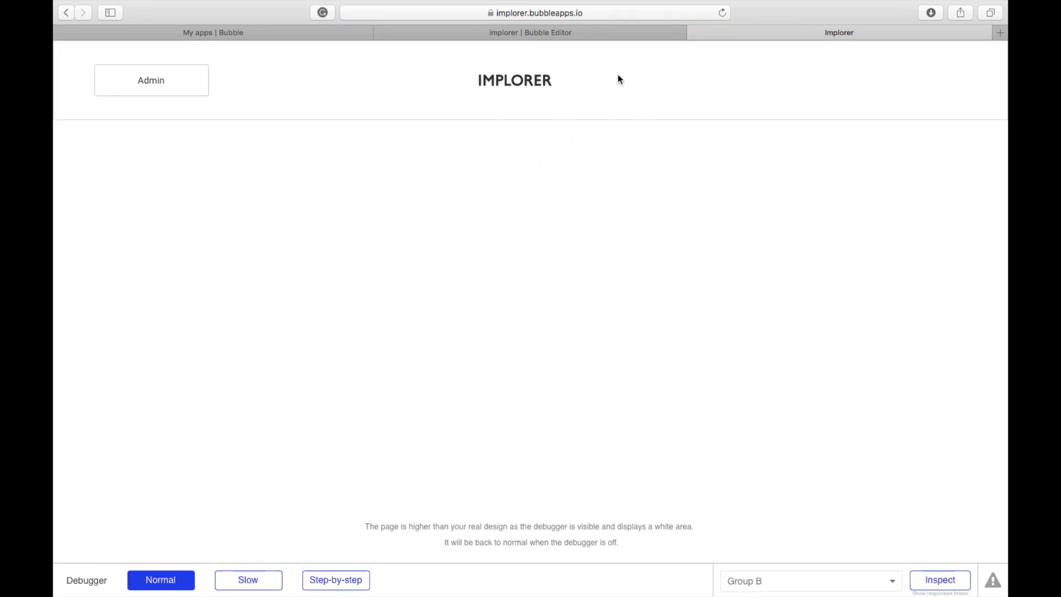
click(560, 34)
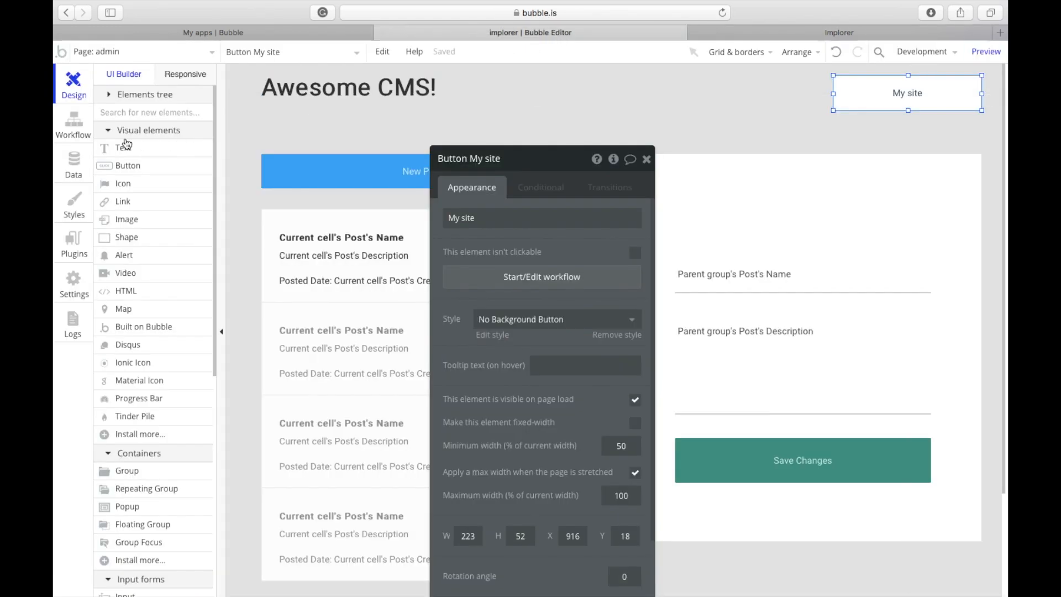
click(127, 53)
click(130, 99)
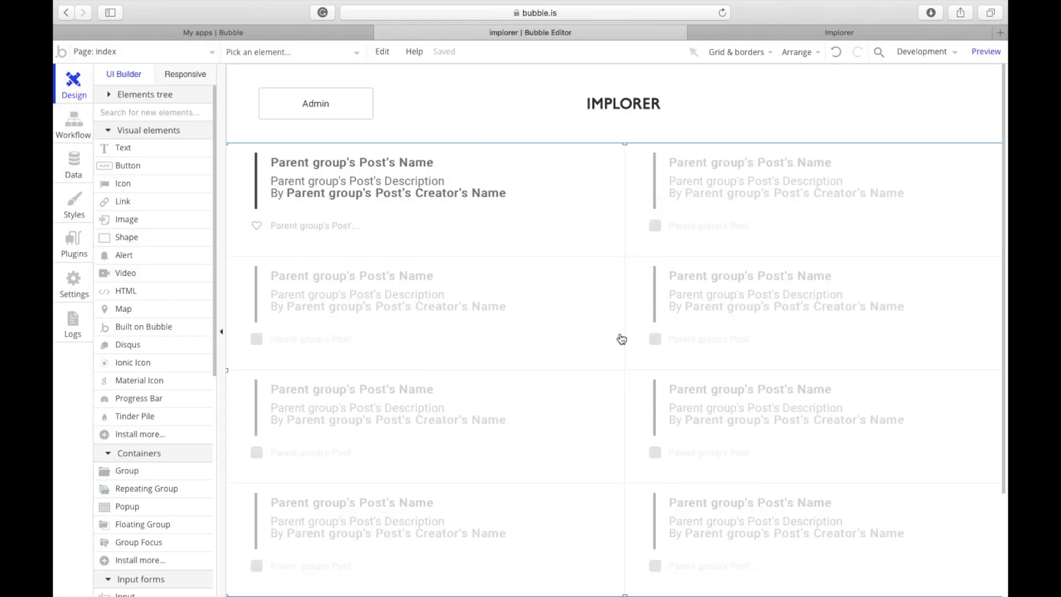
Step: Set the post repeating group's data source to a Do a Search for Posts
double_click(621, 339)
click(579, 253)
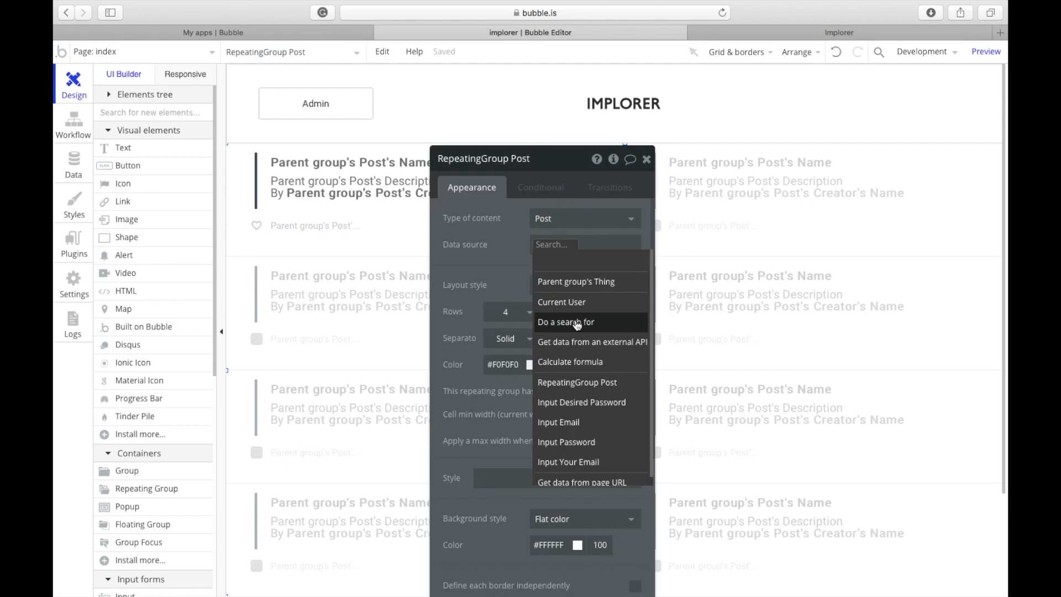
click(576, 322)
click(376, 191)
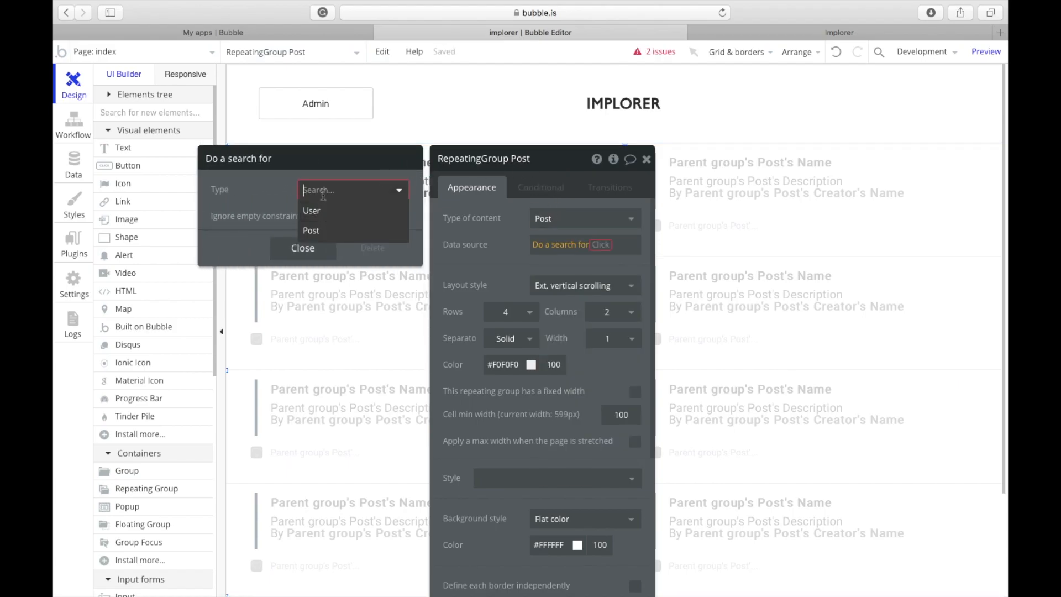
click(331, 232)
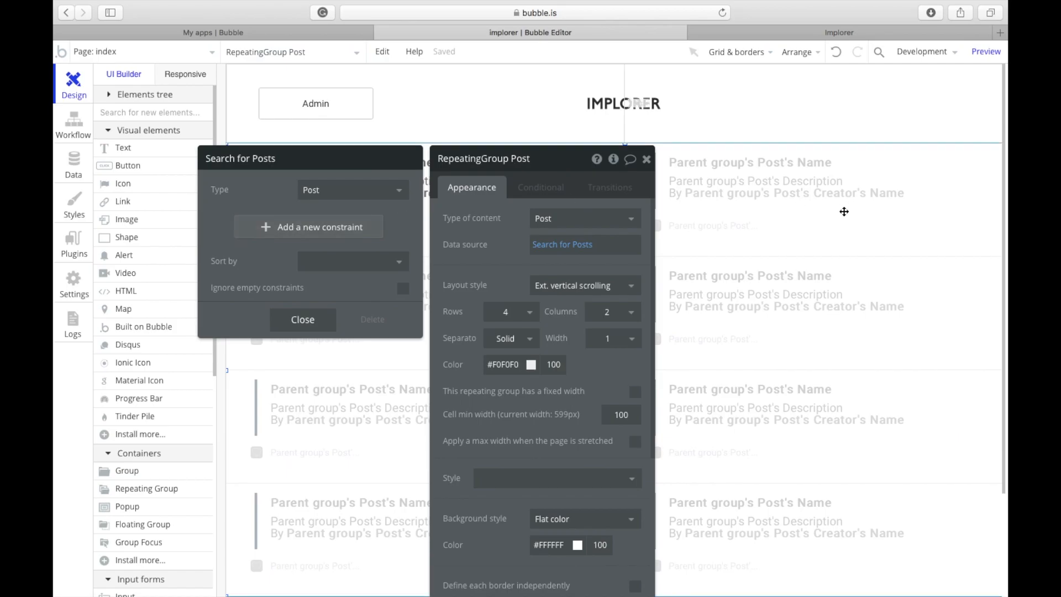
click(325, 227)
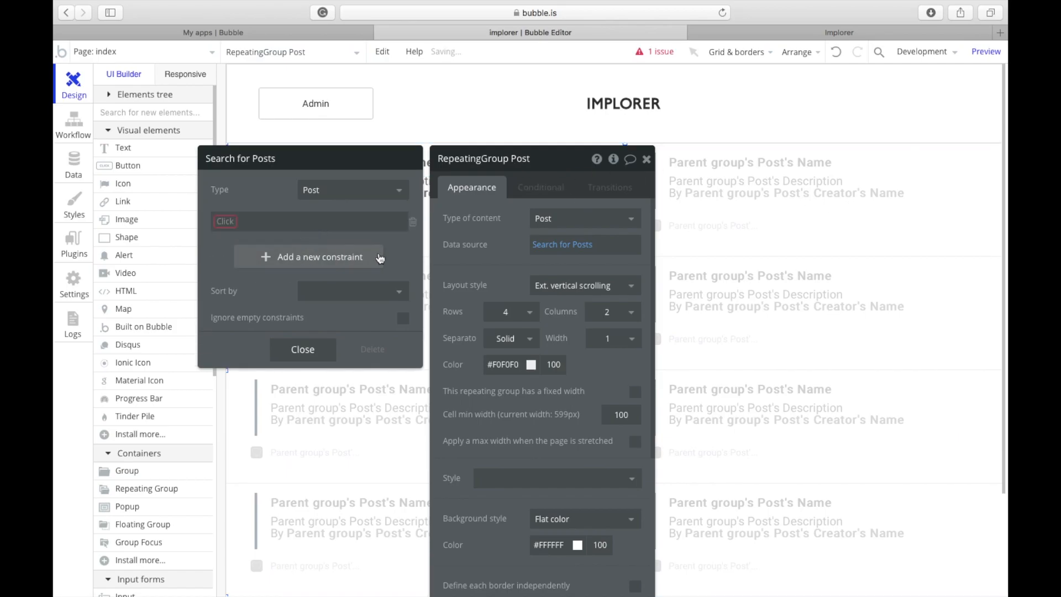
click(413, 227)
click(353, 262)
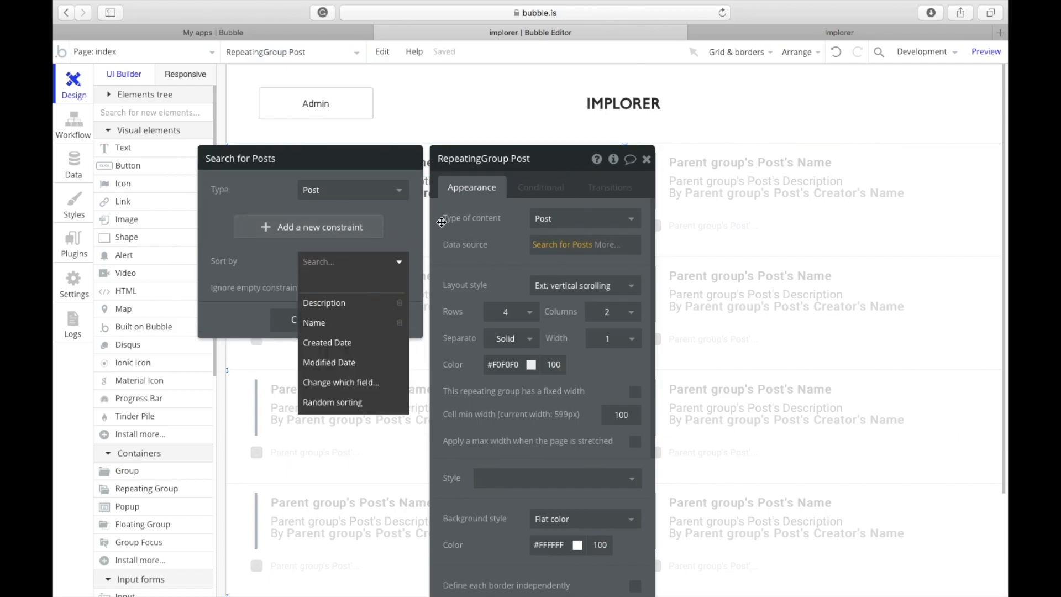
click(300, 322)
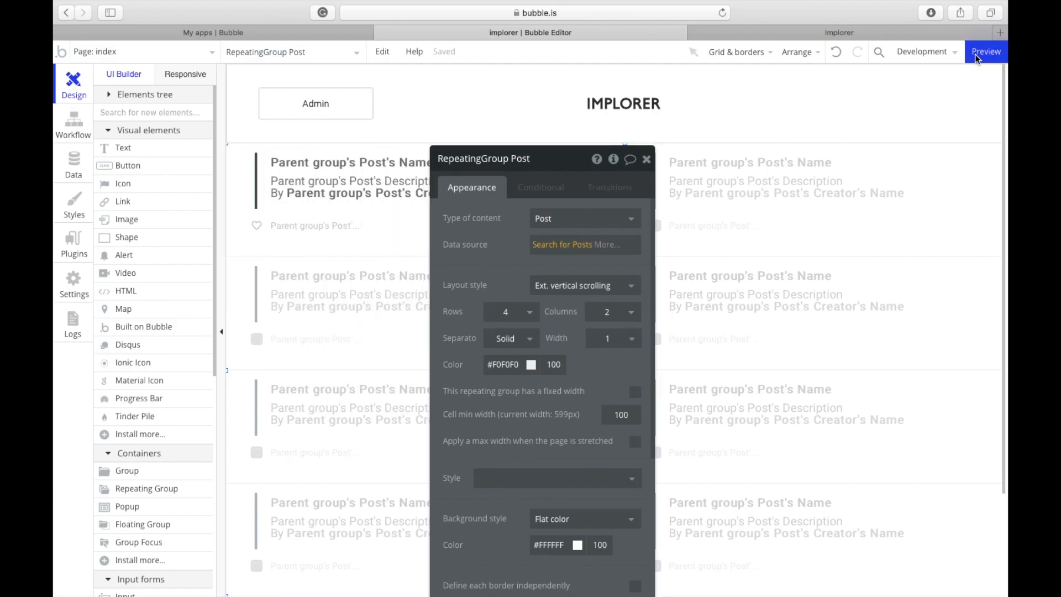
Step: Preview the app and like My first post, raising its count to 1
click(976, 54)
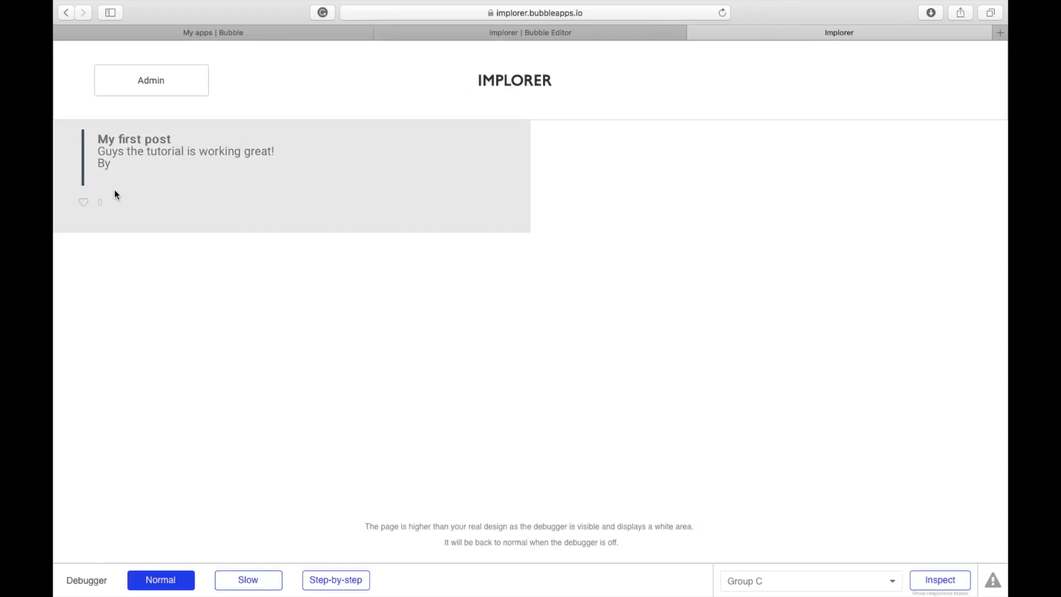
click(83, 204)
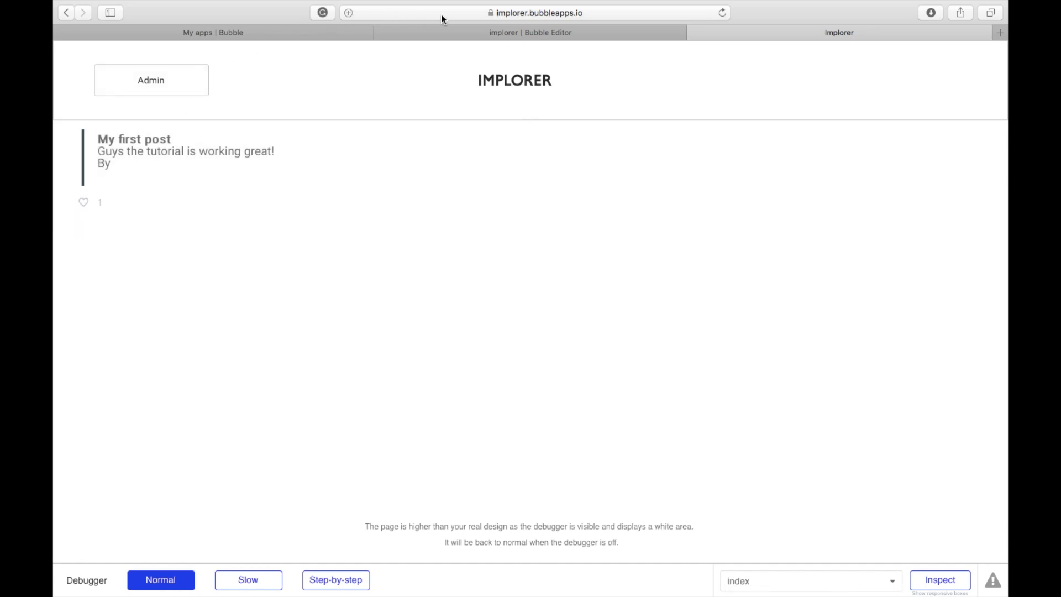
click(518, 31)
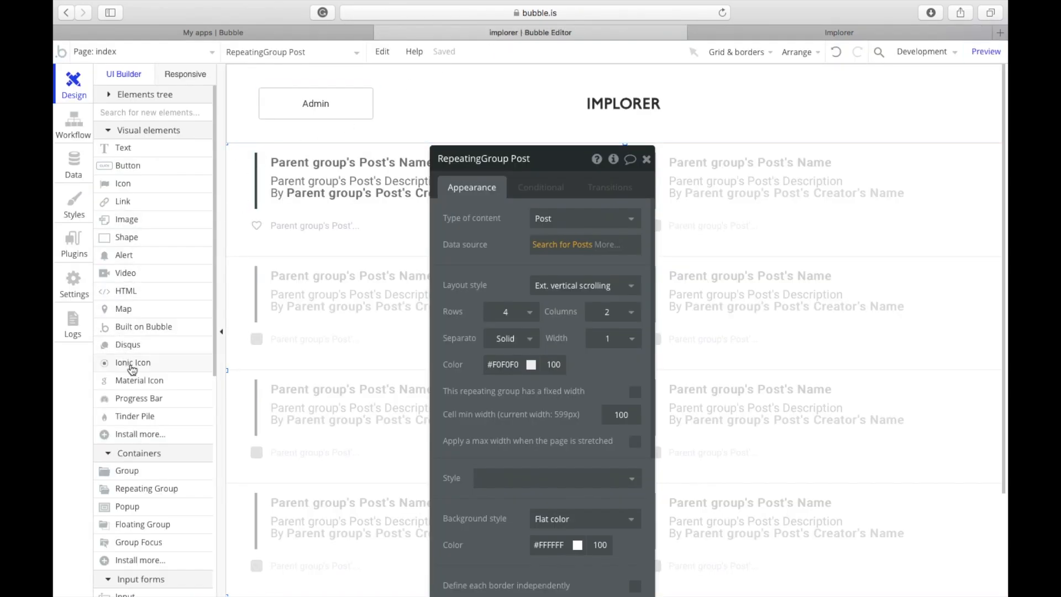
Step: Draw a new popup element on the index page
click(127, 506)
drag(391, 121, 802, 391)
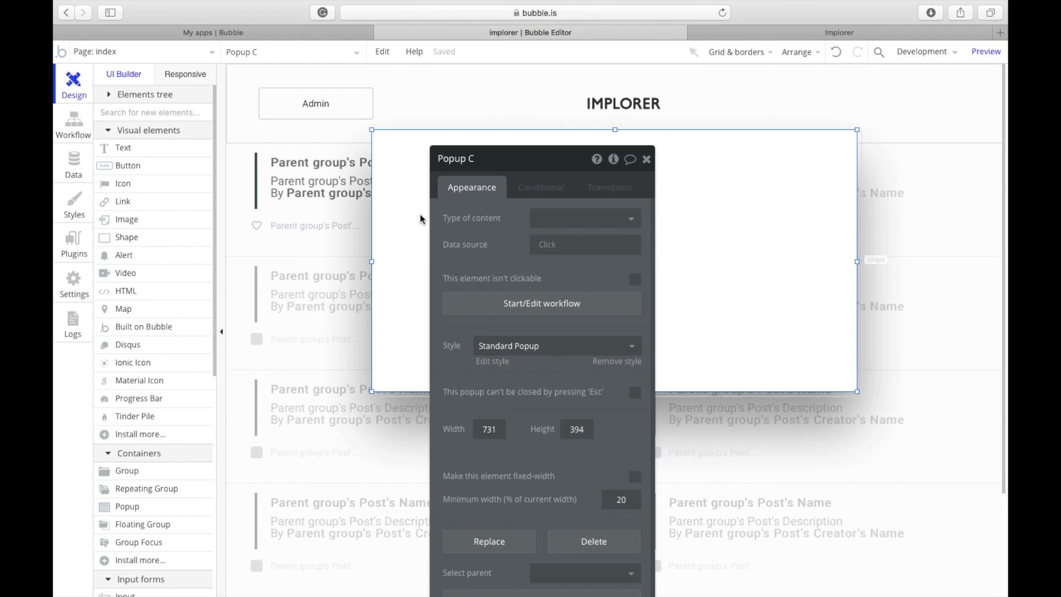
click(341, 246)
Step: Select the heart icon under the first post and review its Conditional settings
click(257, 227)
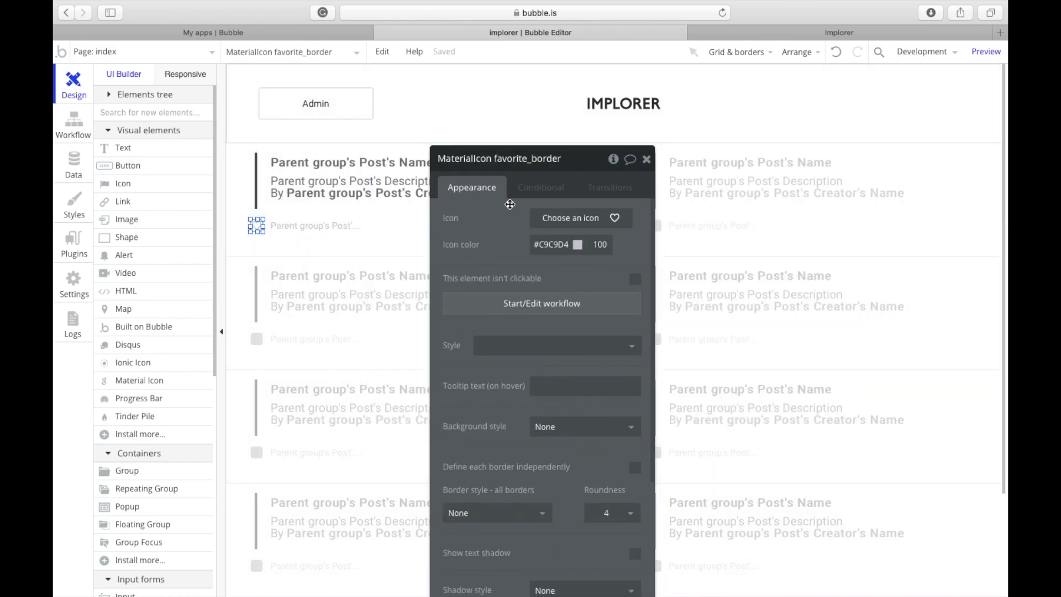
click(524, 190)
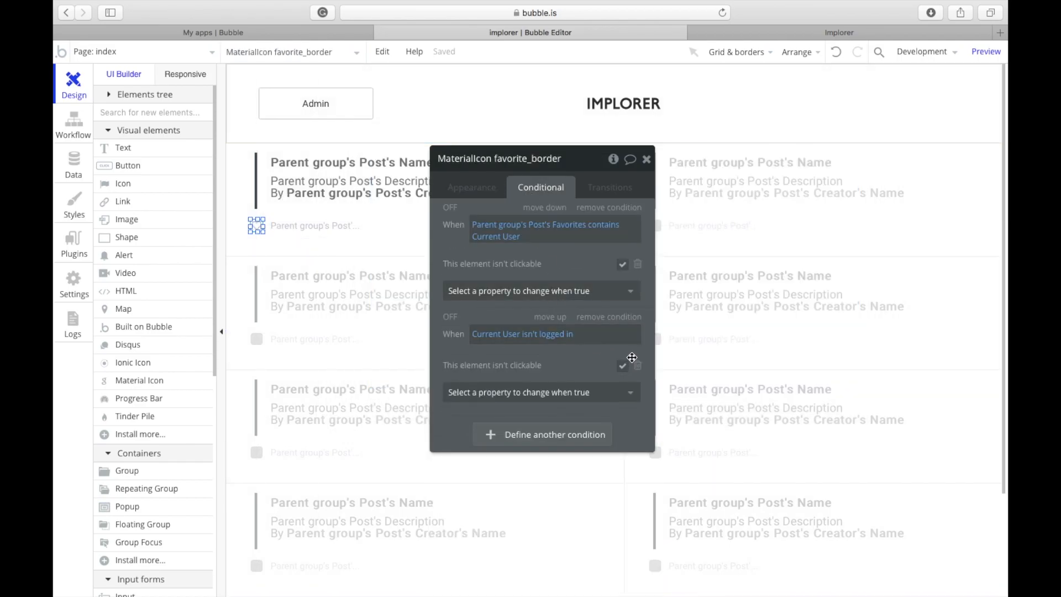
drag(516, 173, 516, 176)
click(497, 193)
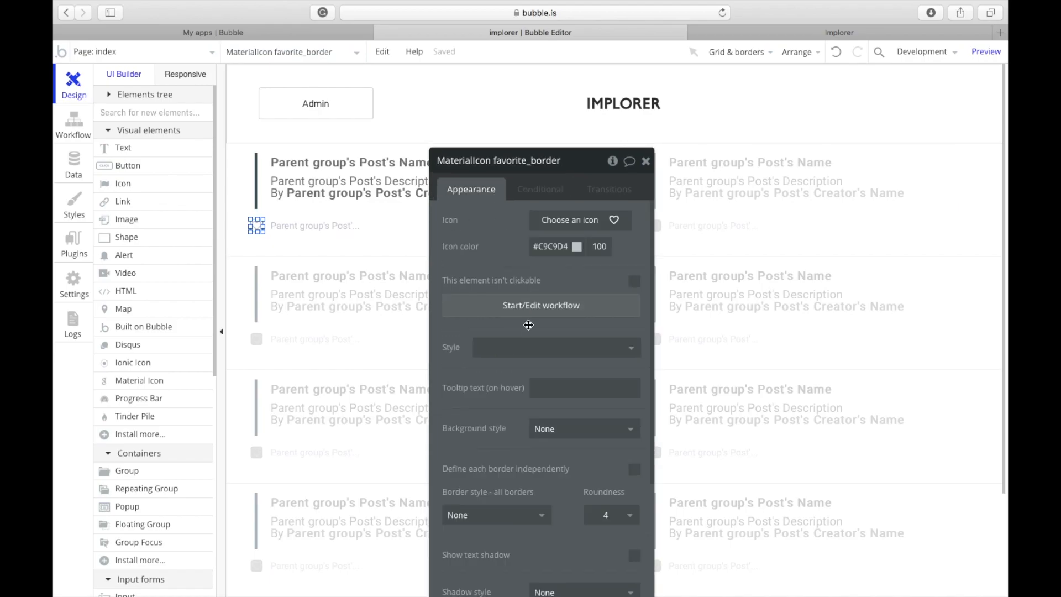
Step: Add a Show Popup B step to the heart workflow, only when the current user isn't logged in
click(527, 306)
click(437, 217)
mouse_move(462, 378)
click(520, 258)
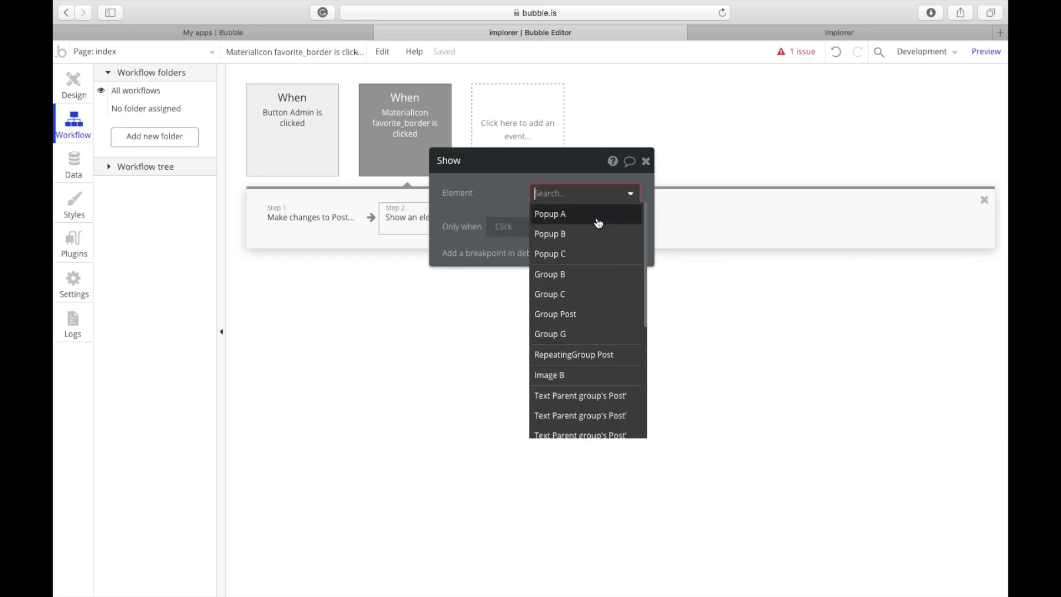
click(594, 235)
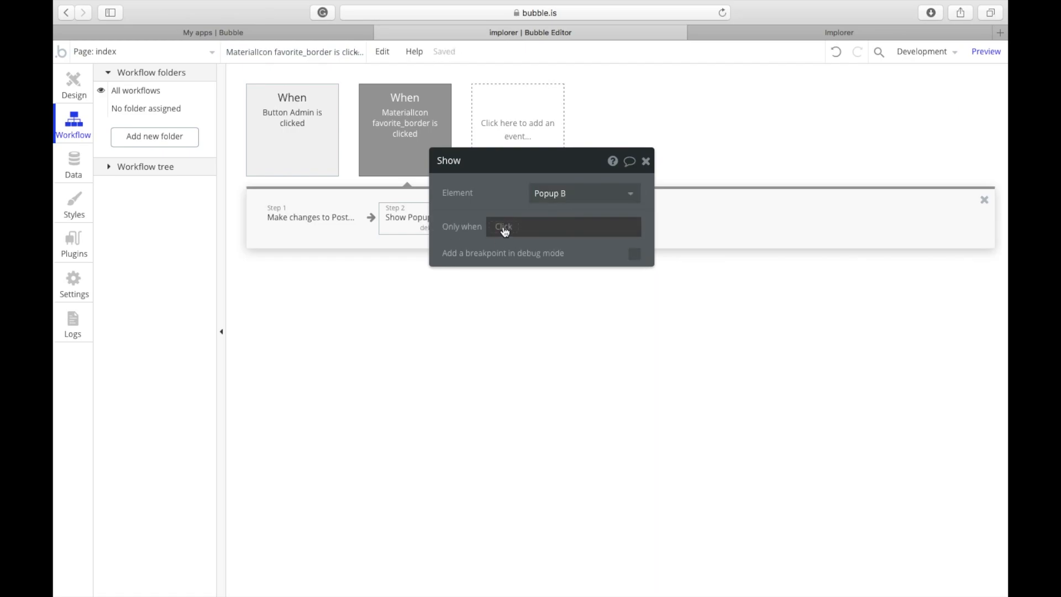
click(503, 229)
click(518, 308)
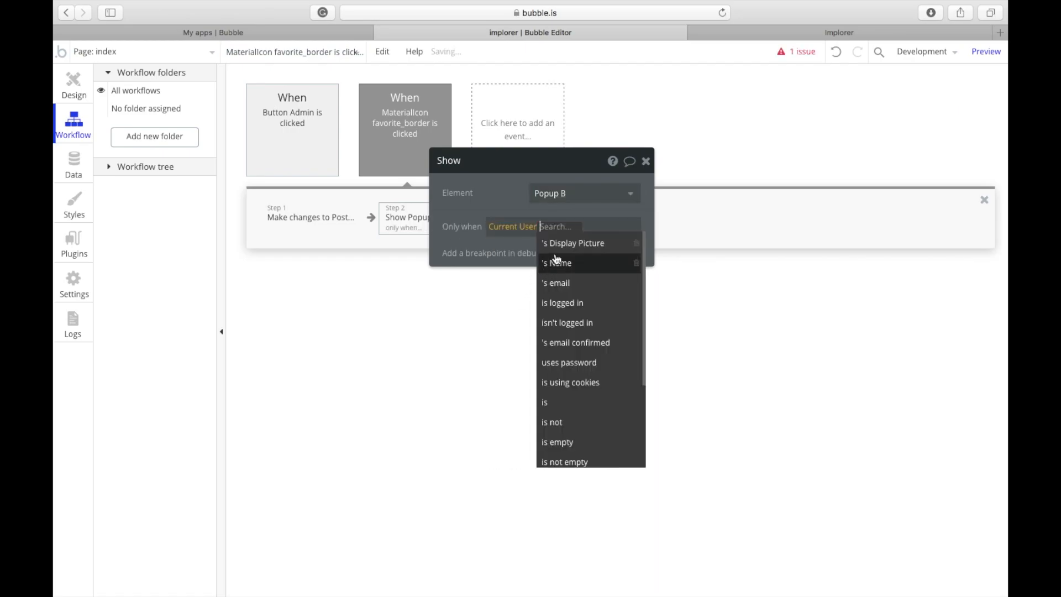
click(563, 334)
click(491, 213)
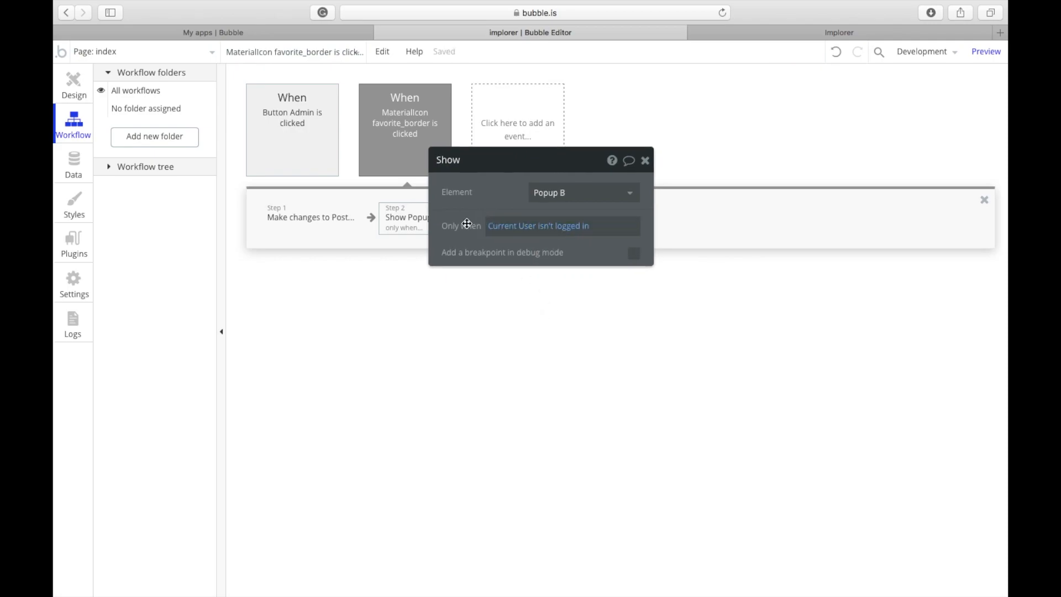
Step: Delete the Show Popup B step and go back to the Design view
drag(470, 218, 624, 217)
click(440, 227)
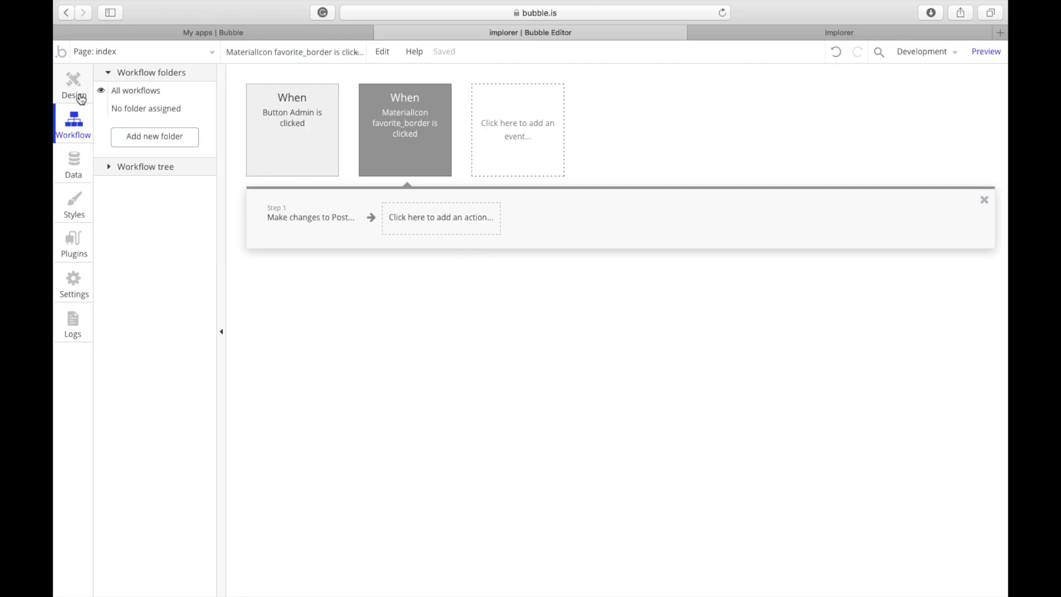
click(77, 89)
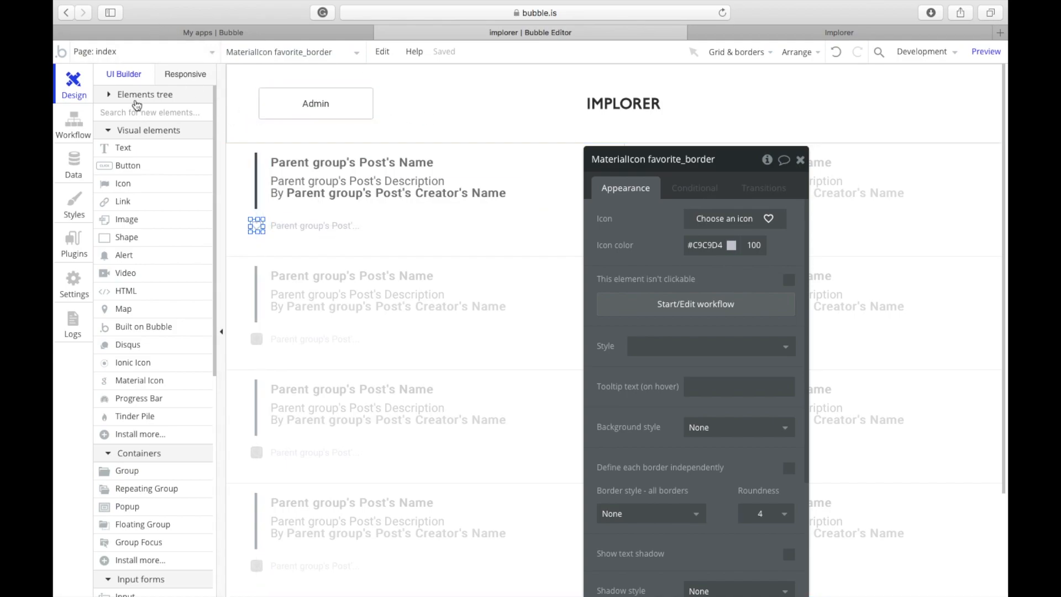
Step: Visit the admin page and open the post editing group's properties
click(147, 54)
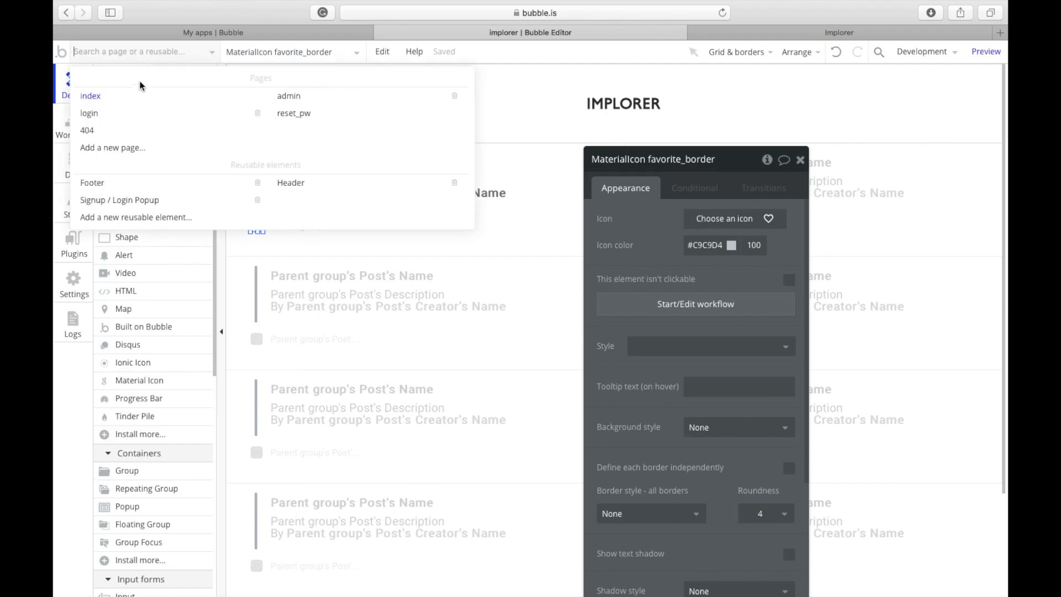
click(285, 97)
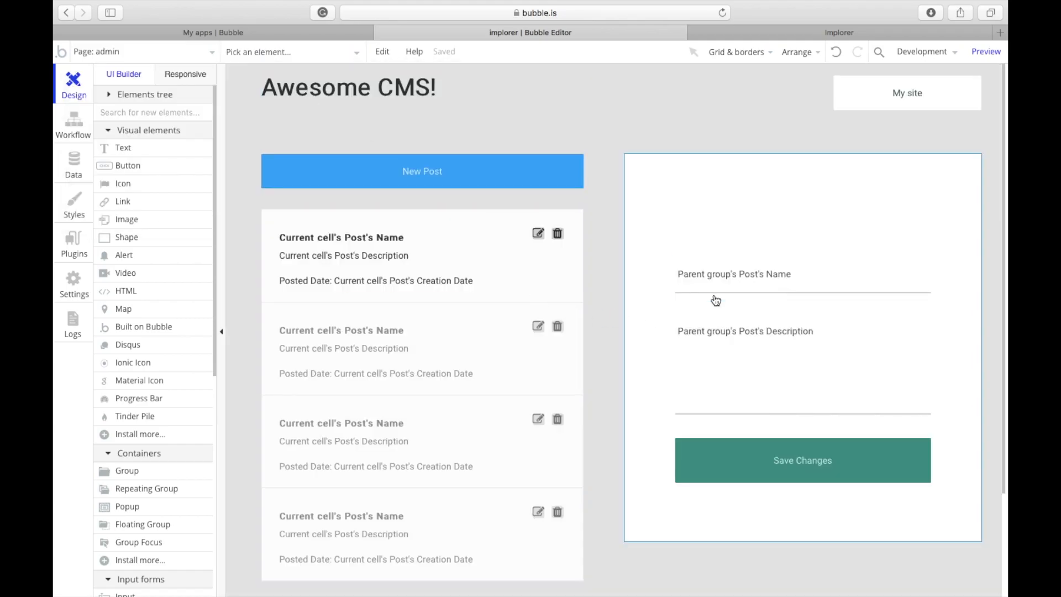
double_click(712, 225)
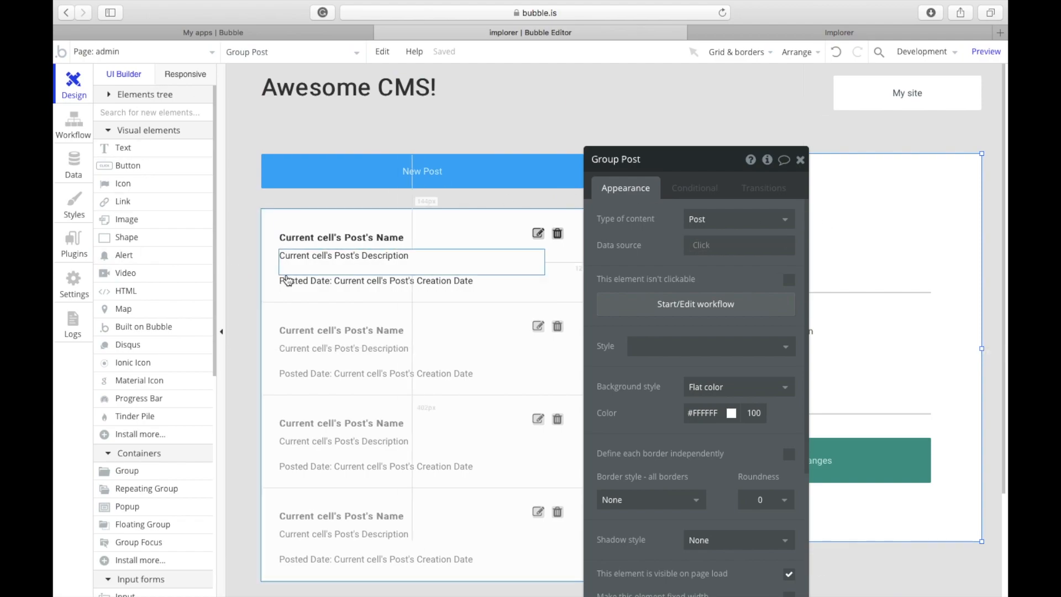
Step: On the index page, try dynamic data for Group G's colour, then restore it to #455A64
click(182, 53)
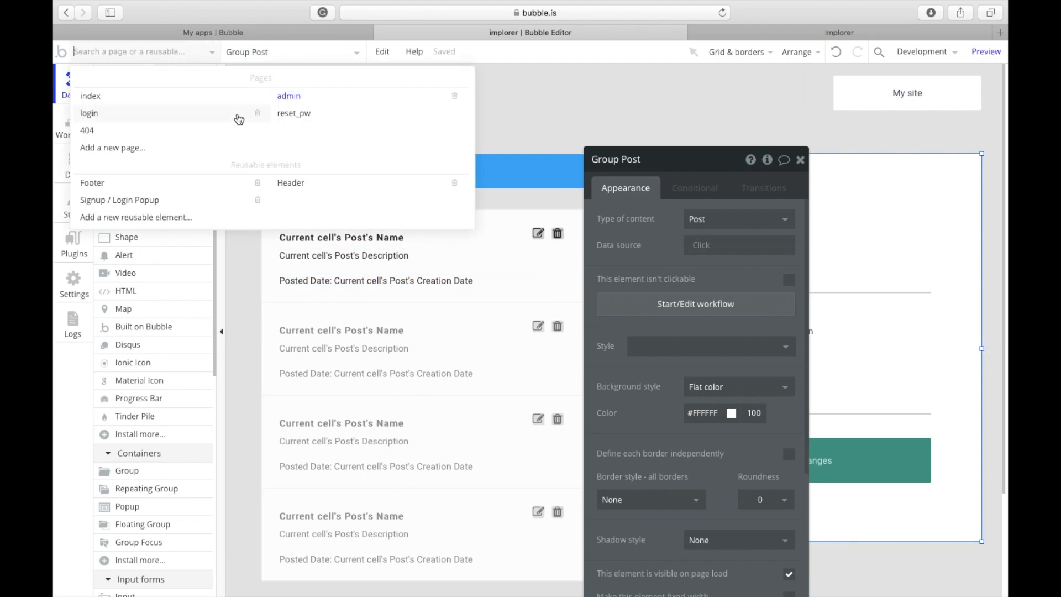
click(185, 97)
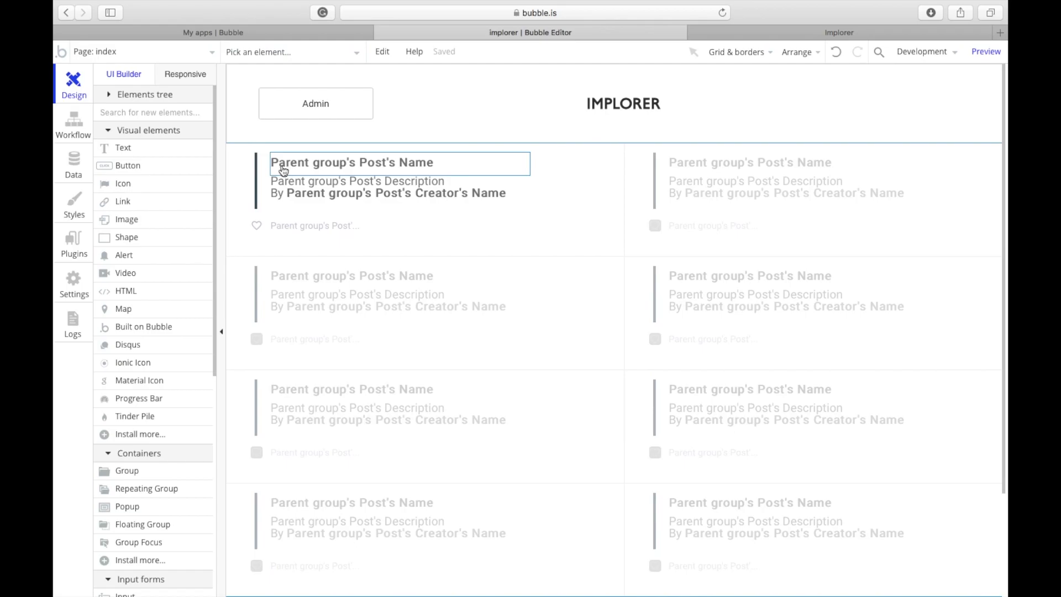
double_click(257, 167)
click(258, 167)
scroll(647, 347, down, 4)
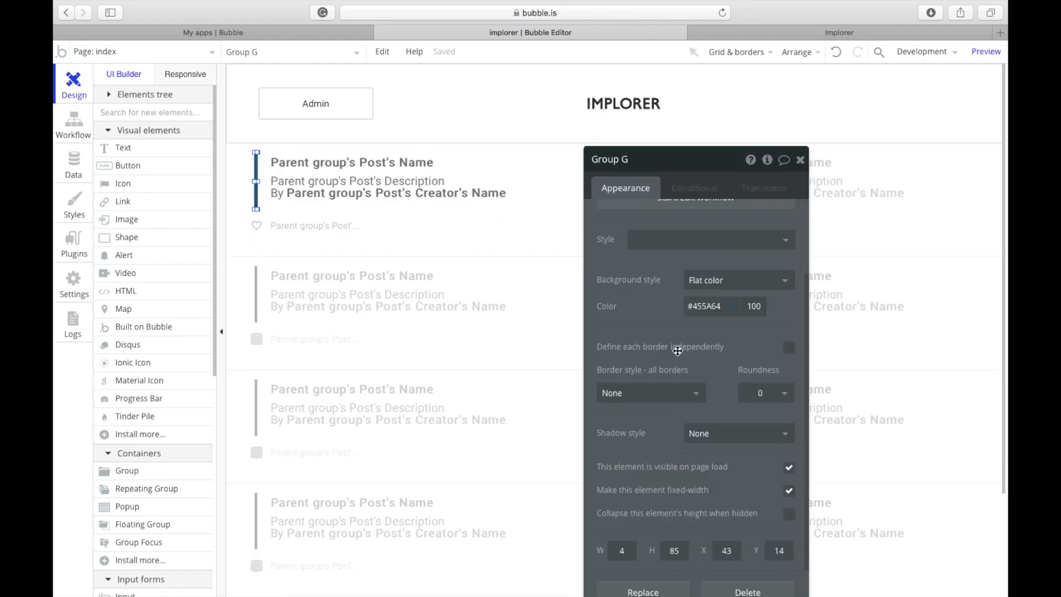
click(689, 309)
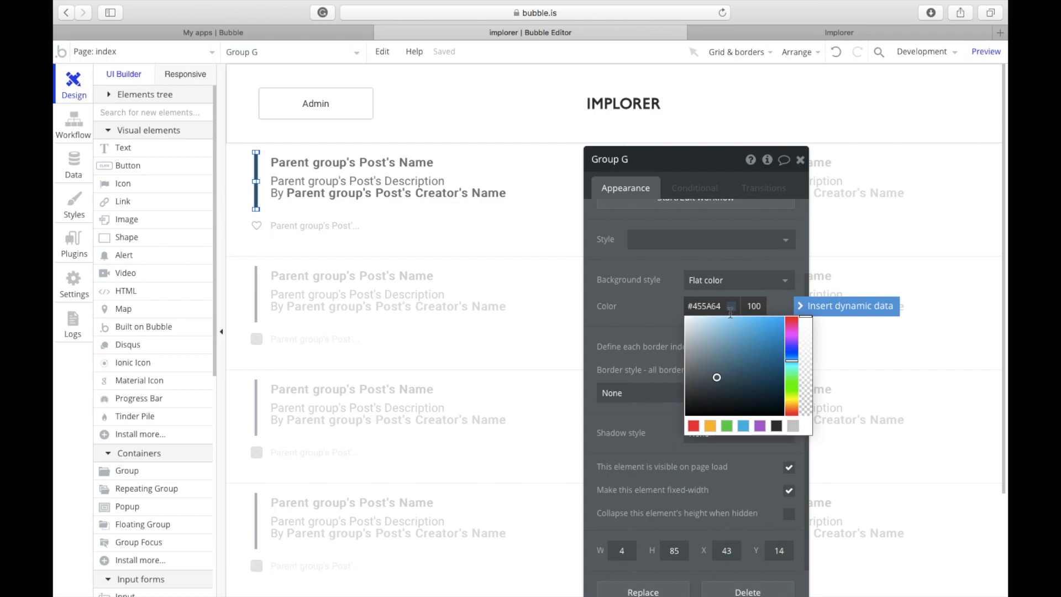
drag(724, 308, 663, 300)
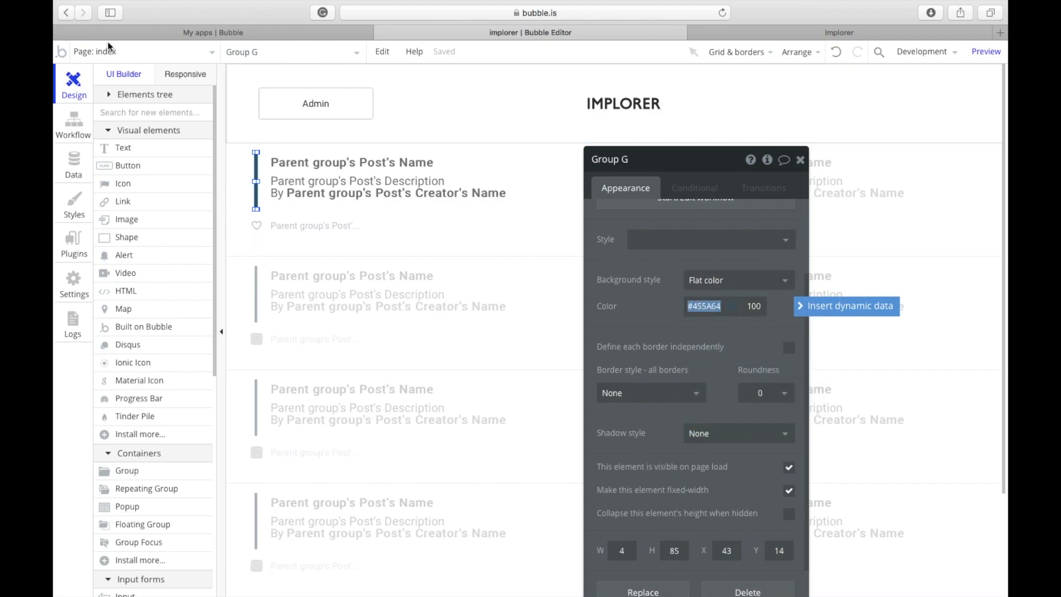
click(819, 308)
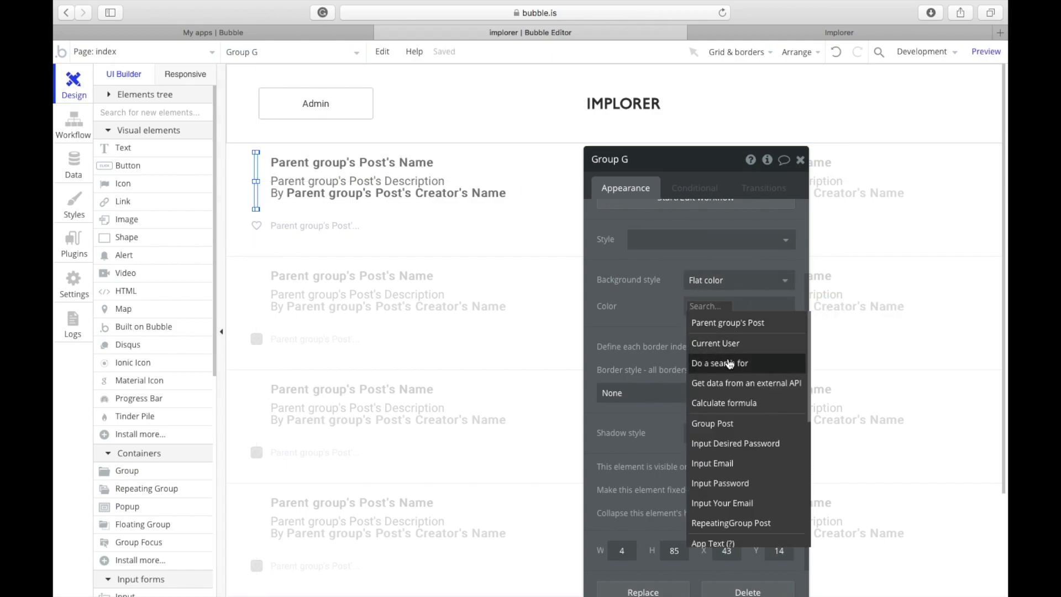
click(674, 291)
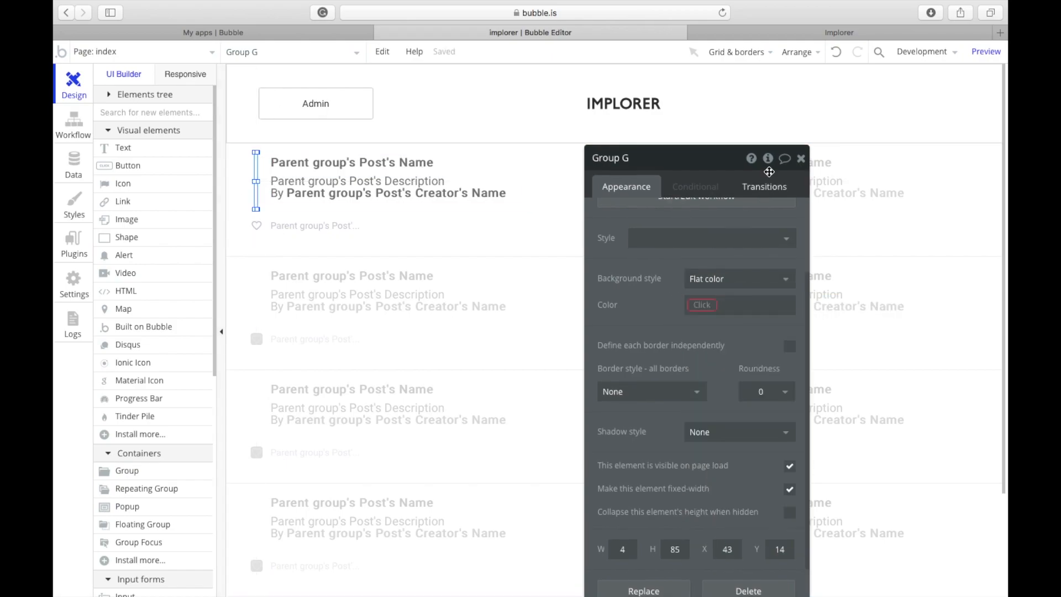
click(838, 54)
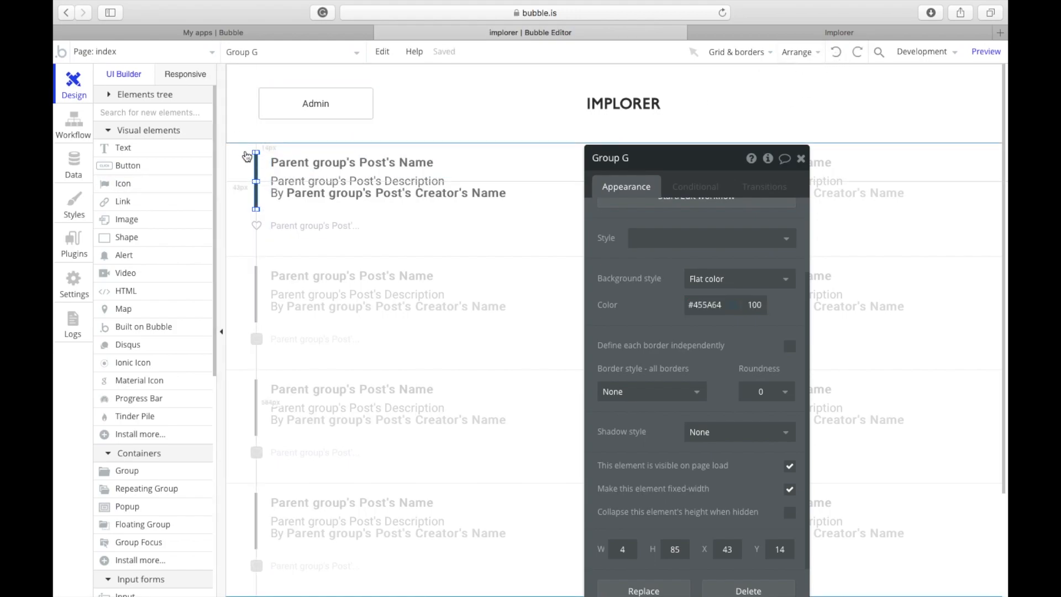
Step: Switch to the admin page and open its page settings
click(181, 54)
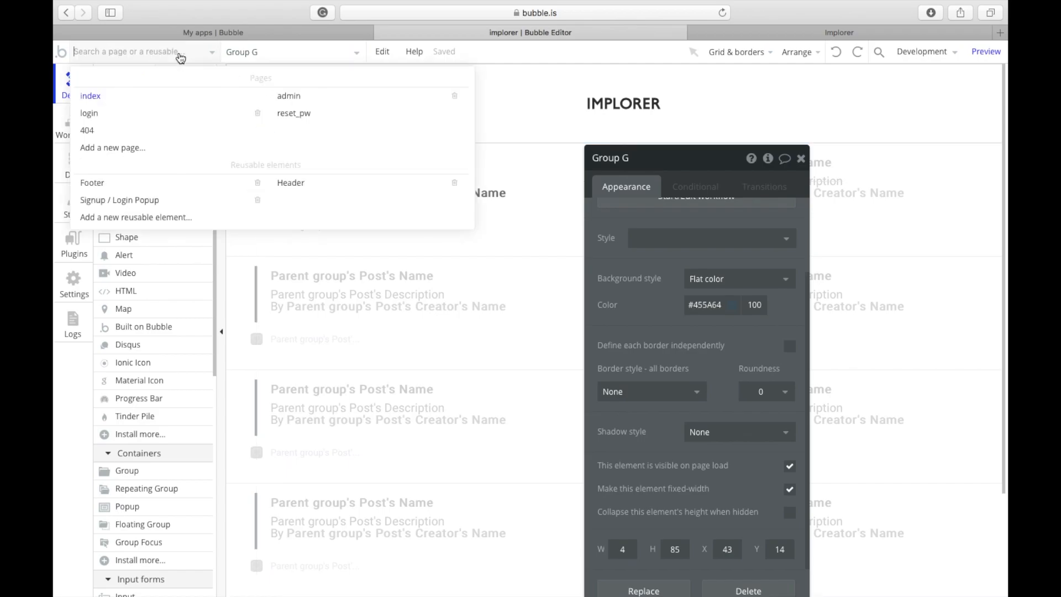
mouse_move(284, 95)
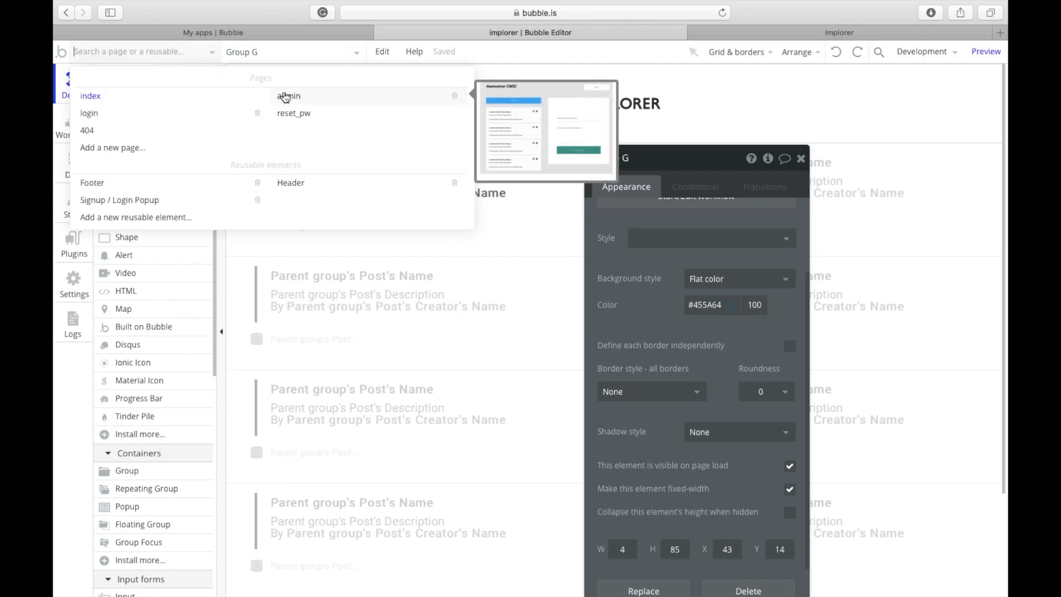
click(285, 97)
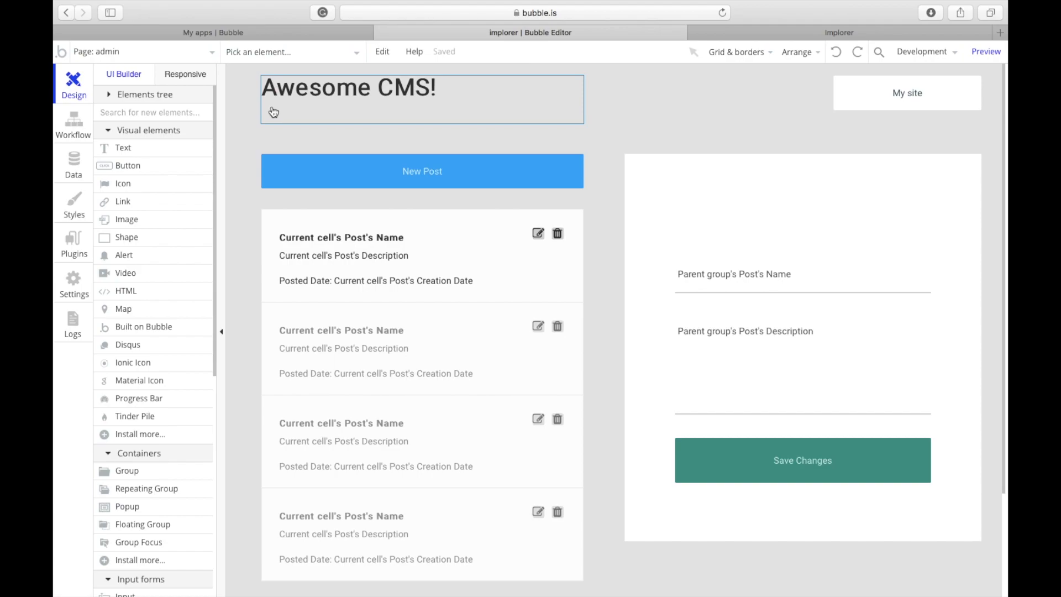
double_click(600, 165)
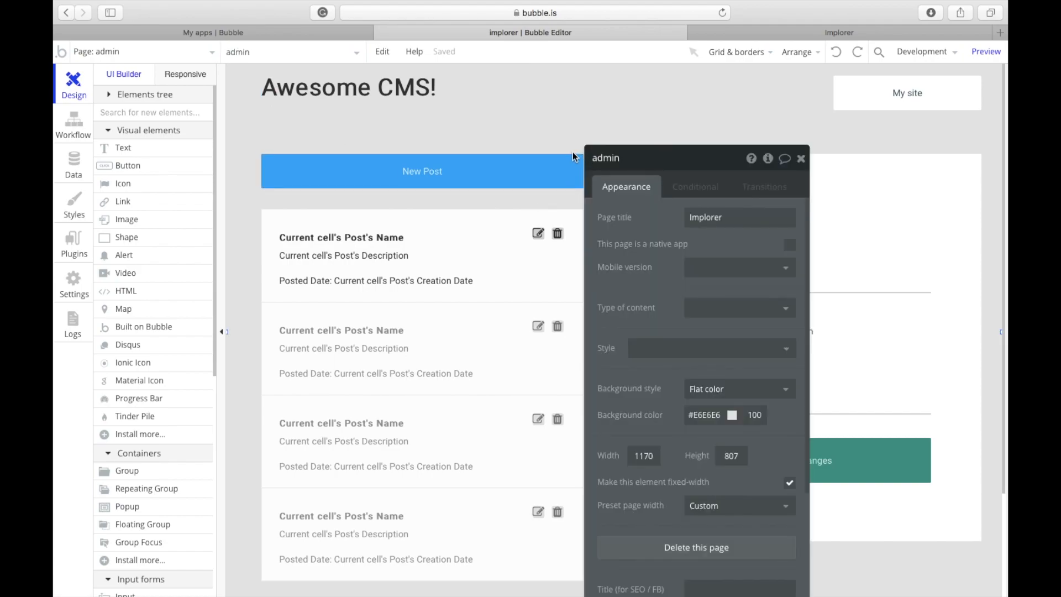